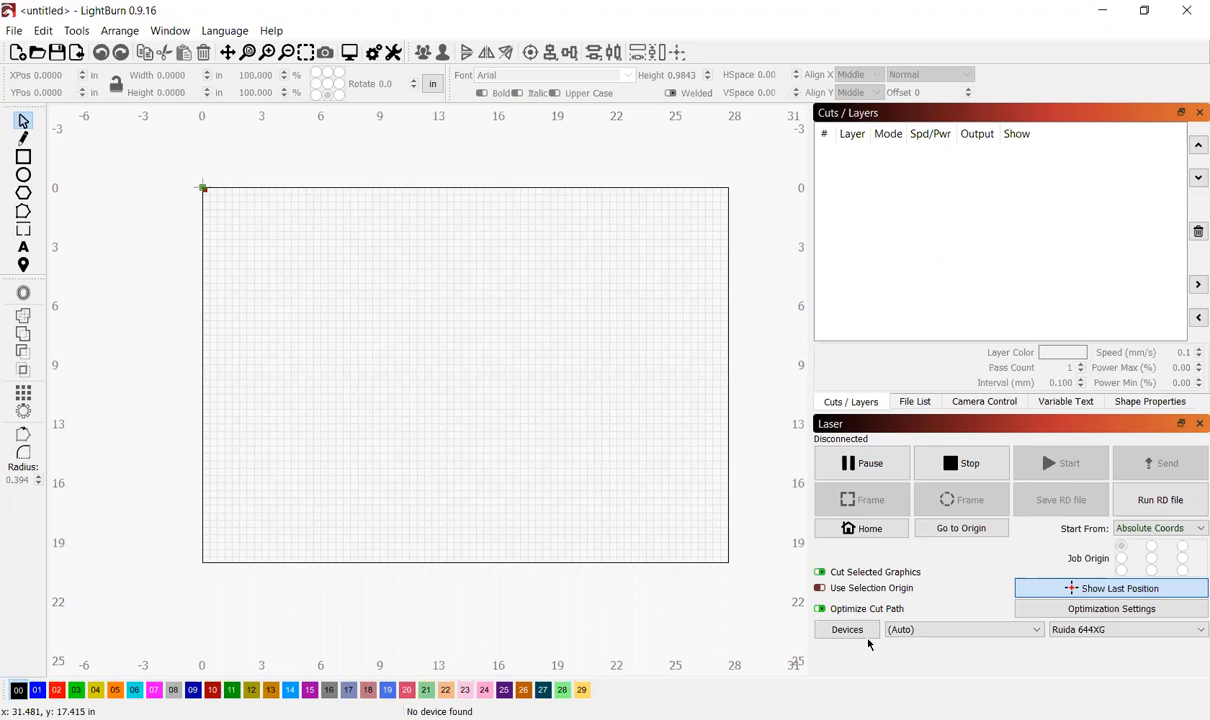
# Start creating a new device manually, choosing the Ruida controller and a Serial/USB connection.
pyautogui.click(848, 630)
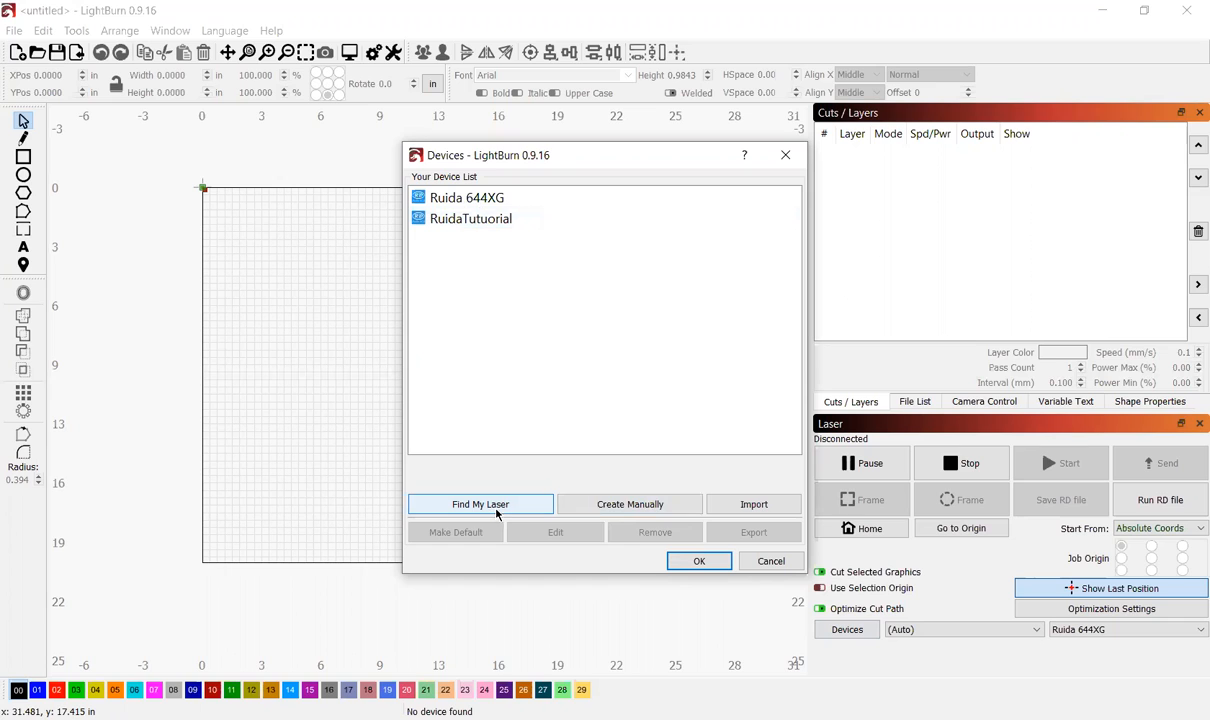
pyautogui.click(615, 515)
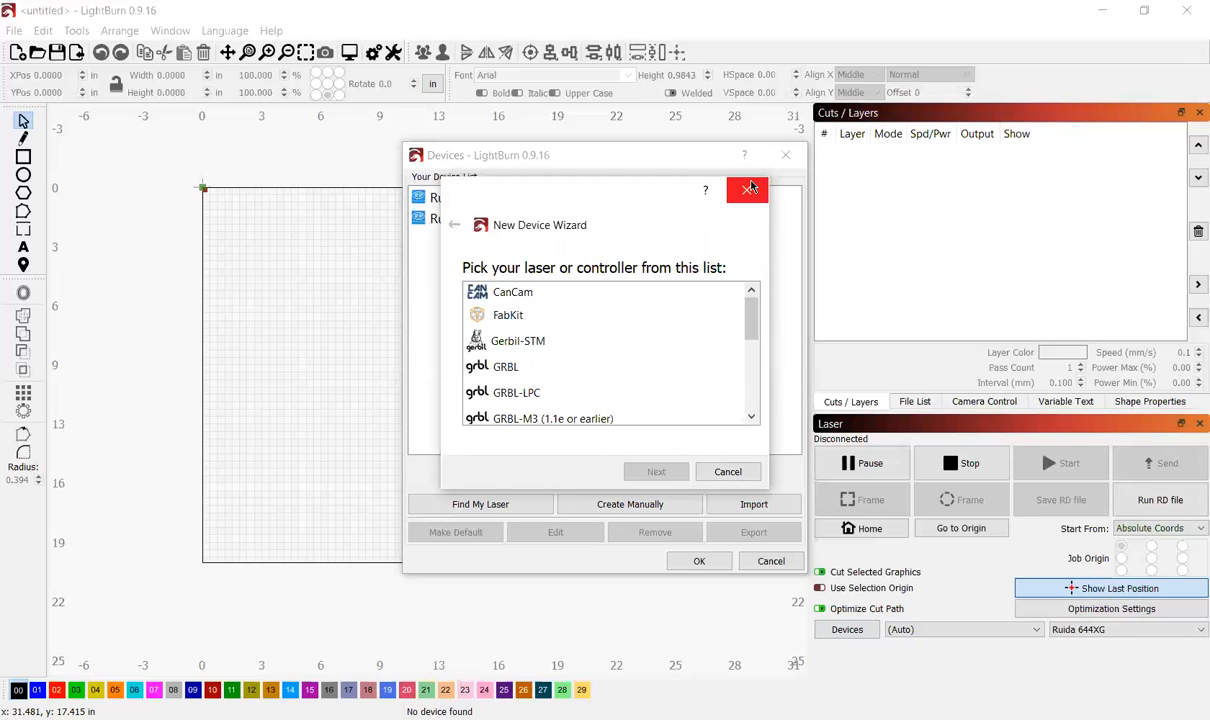
pyautogui.click(751, 188)
pyautogui.click(627, 507)
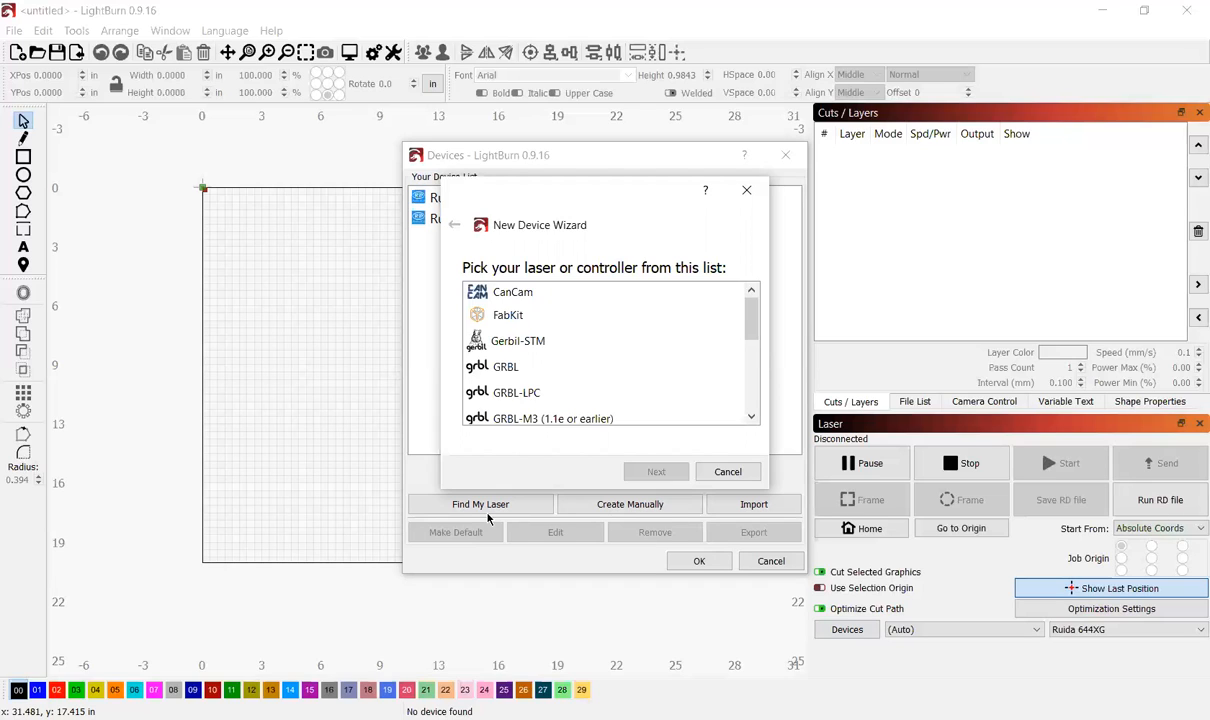
pyautogui.scroll(-2, 595, 350)
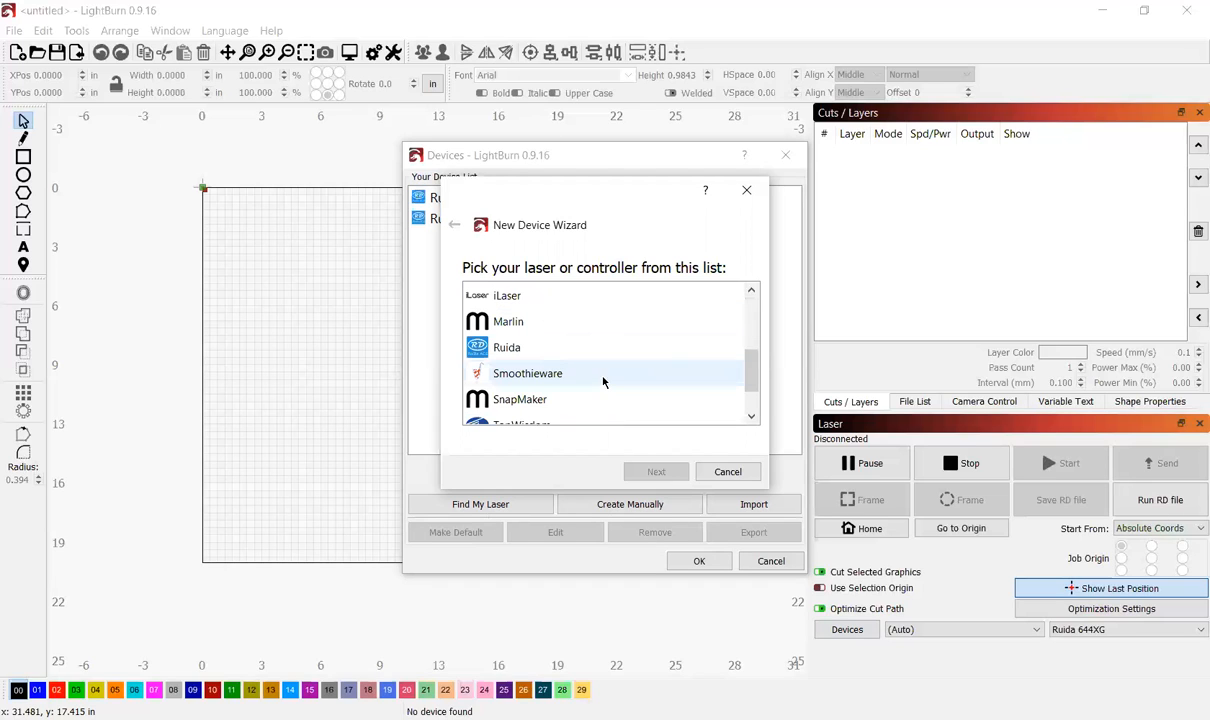
pyautogui.click(534, 350)
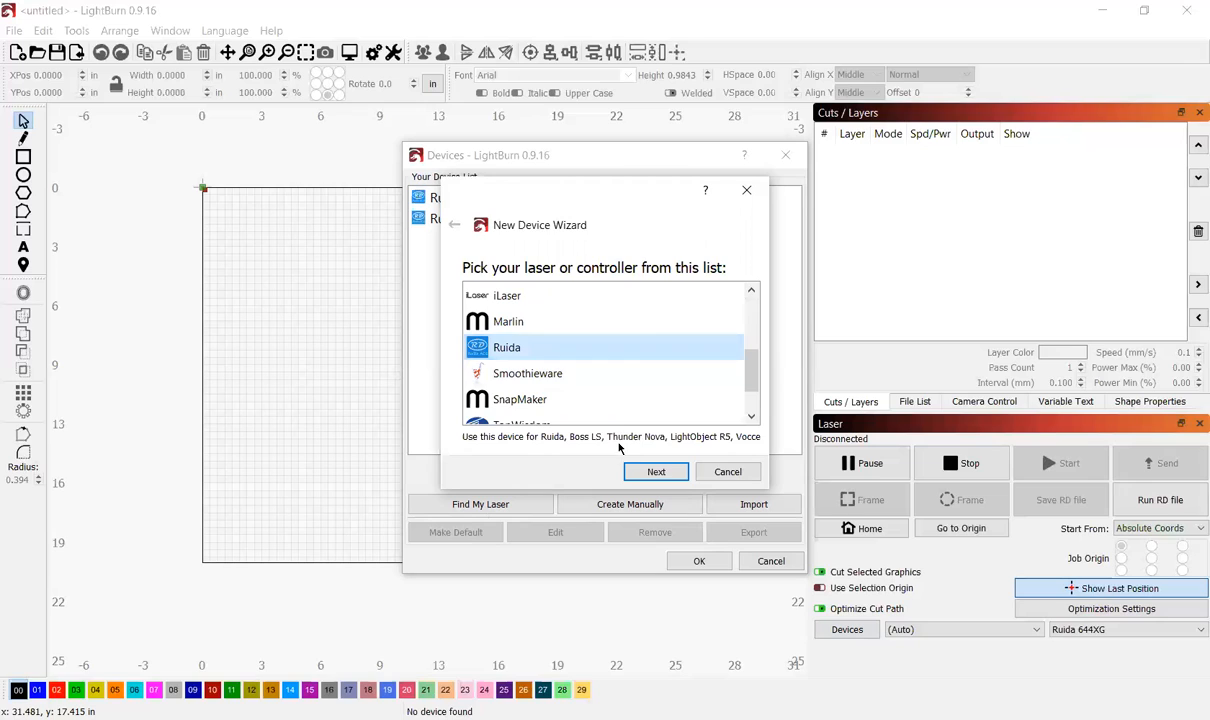
pyautogui.click(657, 473)
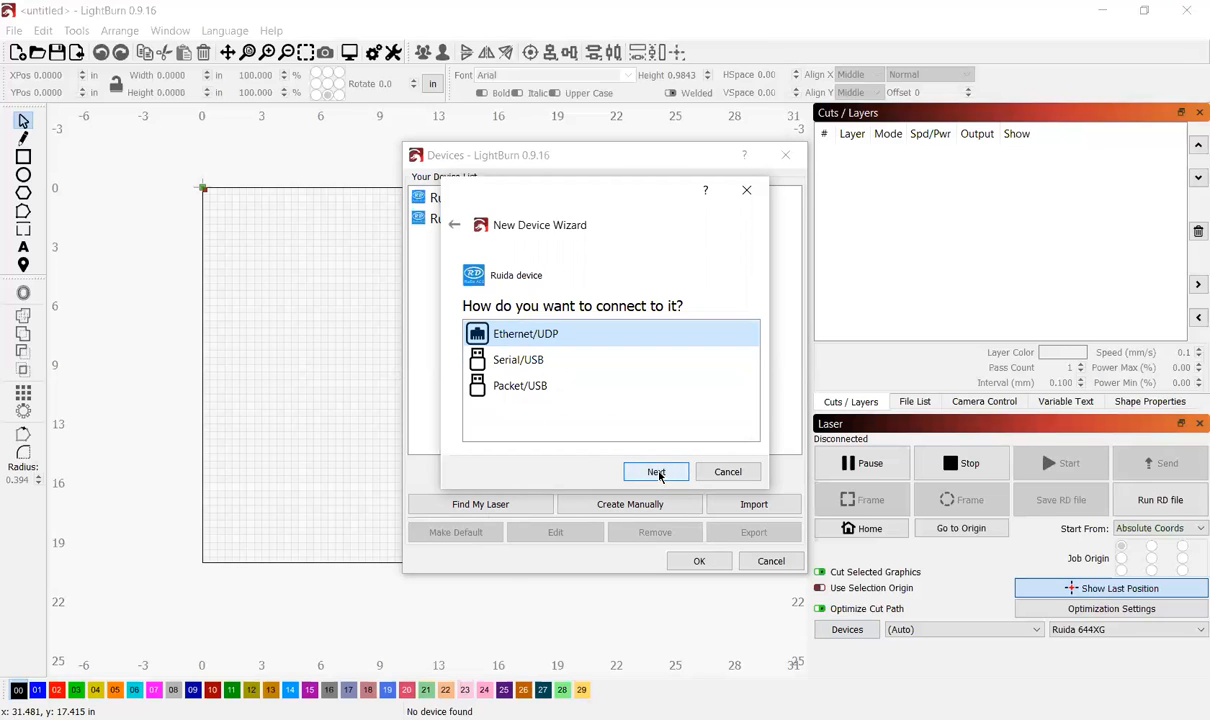
pyautogui.click(521, 368)
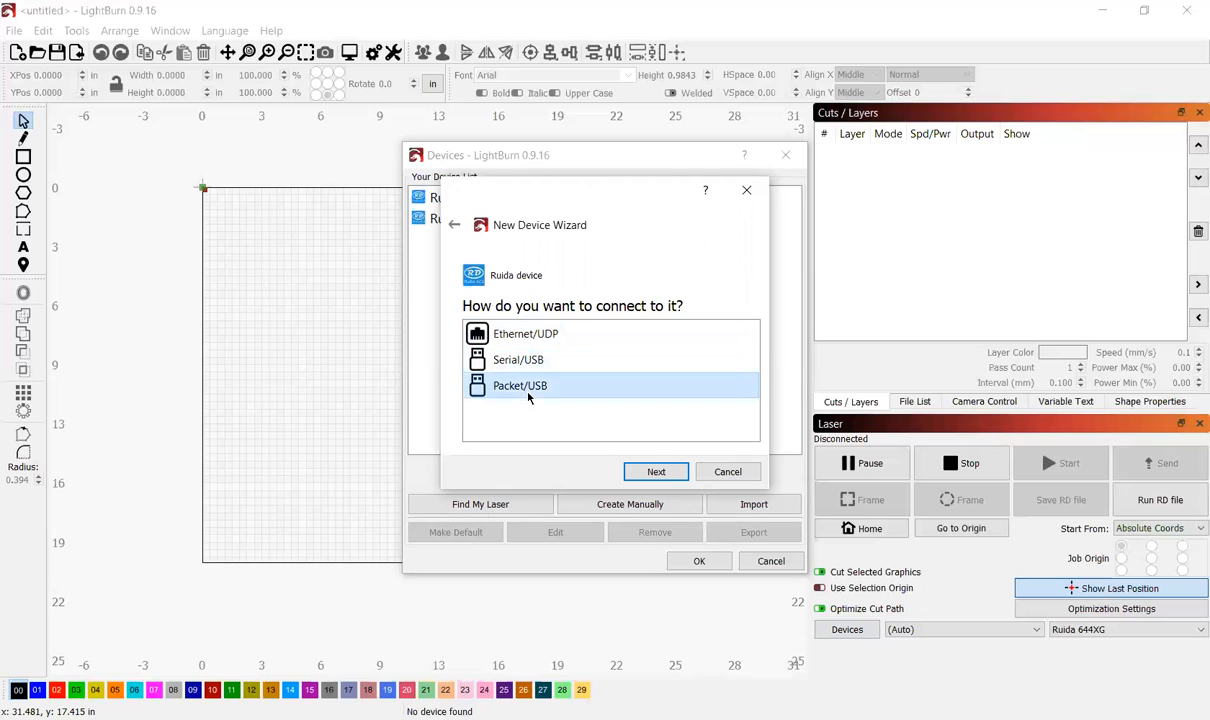
pyautogui.click(659, 481)
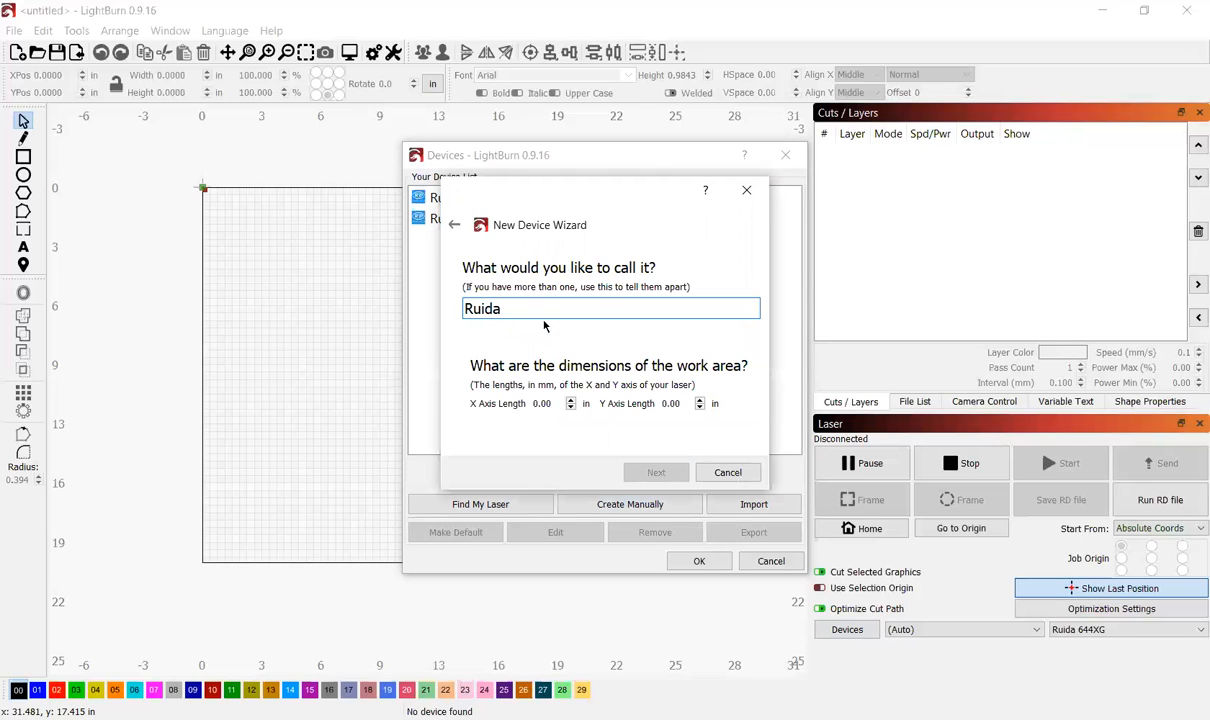
# Name the new device RuidaTesting and set its work area to 28 in on X and 20 in on Y.
pyautogui.write('Testing')
pyautogui.click(555, 404)
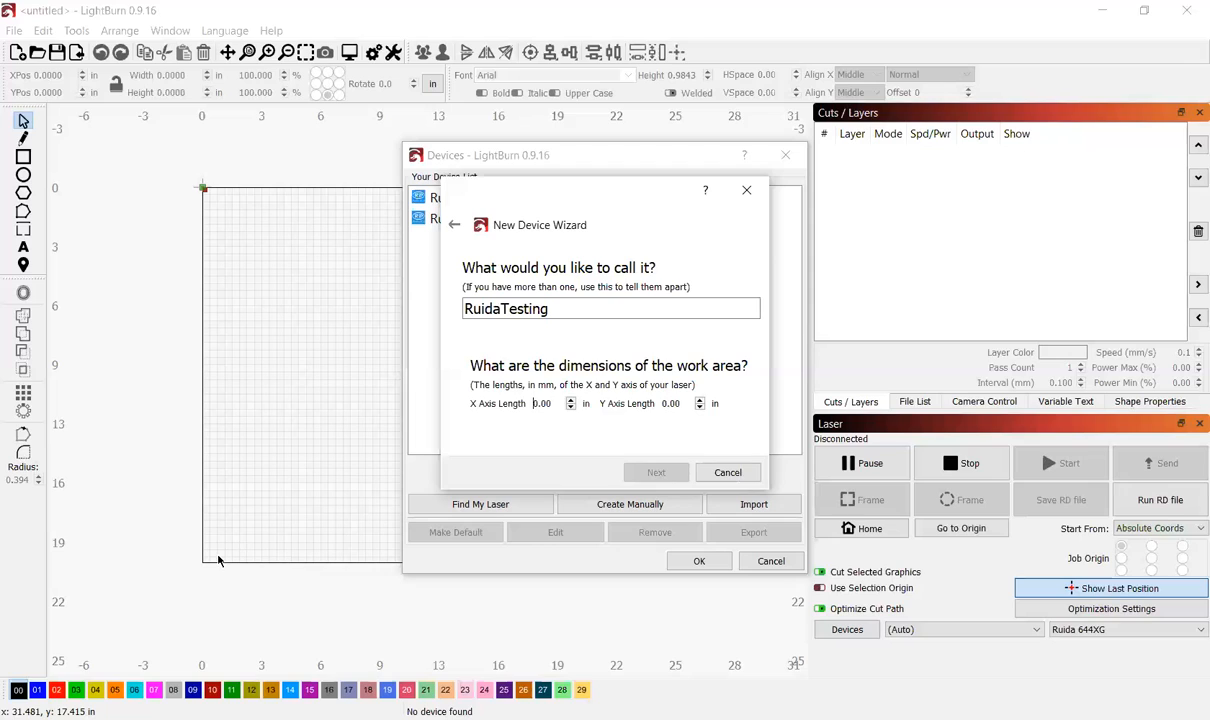
pyautogui.press('BackSpace')
pyautogui.press('BackSpace')
pyautogui.press('BackSpace')
pyautogui.press('BackSpace')
pyautogui.write('28')
pyautogui.press('Tab')
pyautogui.write('20')
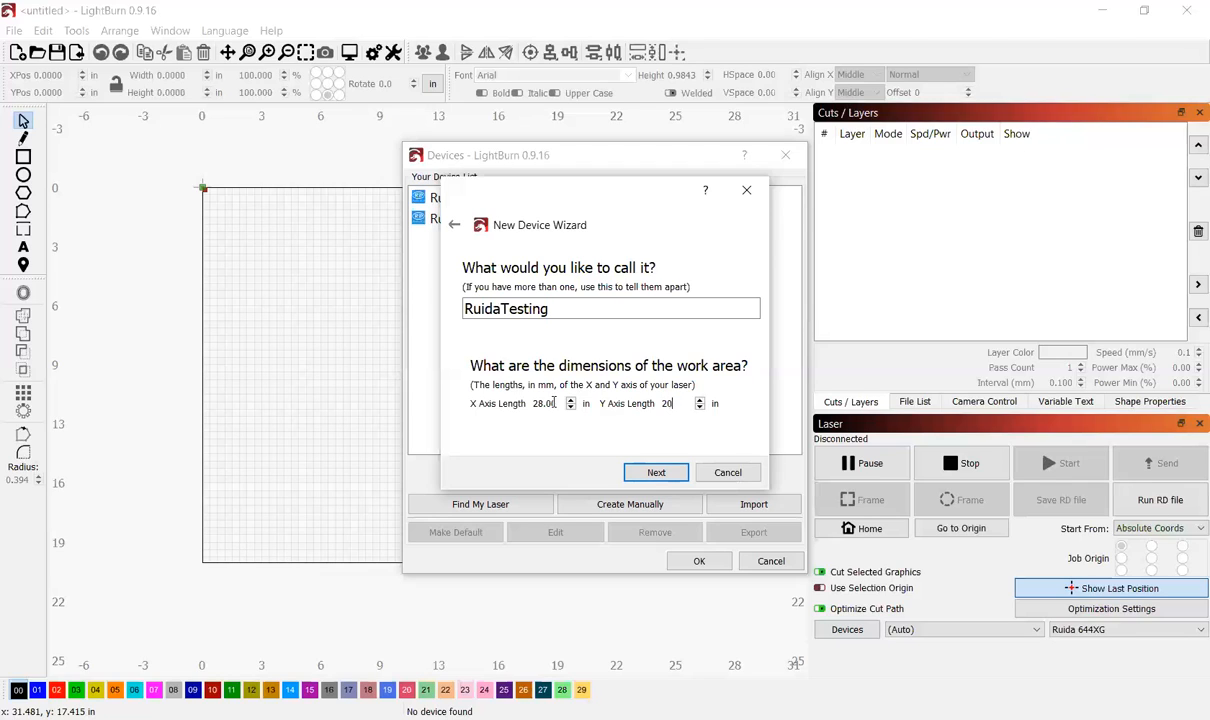
pyautogui.click(657, 473)
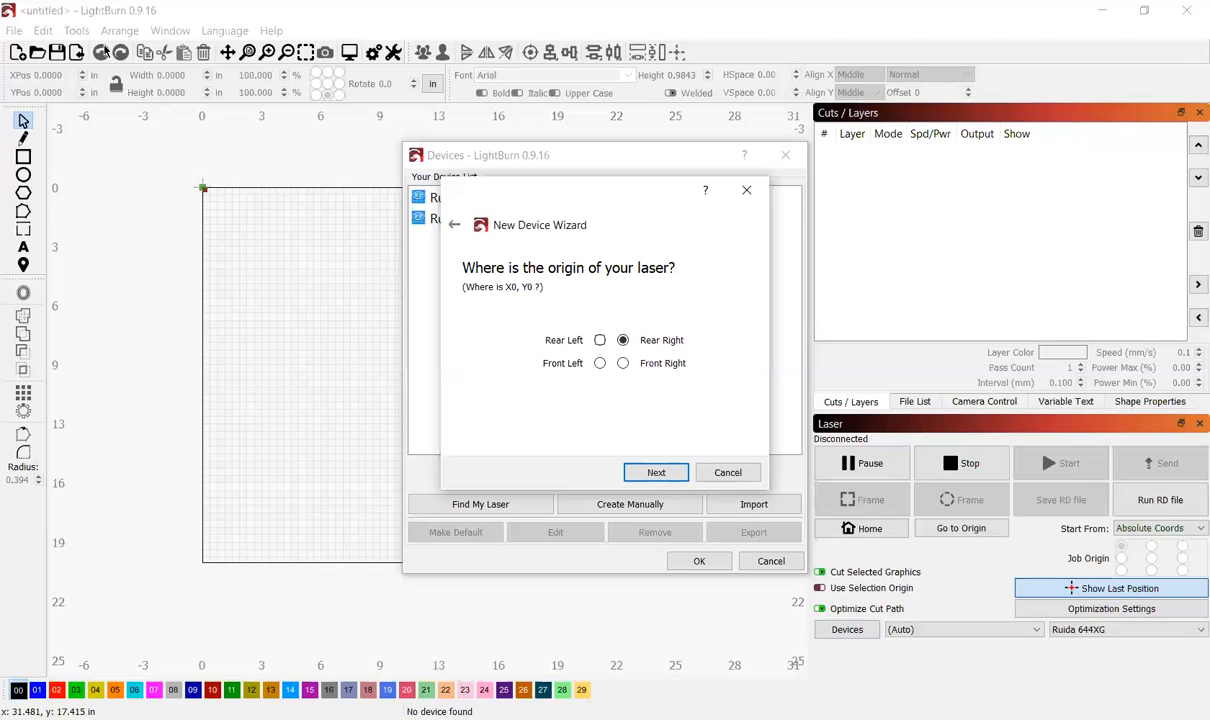
# Set the laser's origin to rear left and finish adding the device.
pyautogui.click(600, 341)
pyautogui.click(656, 474)
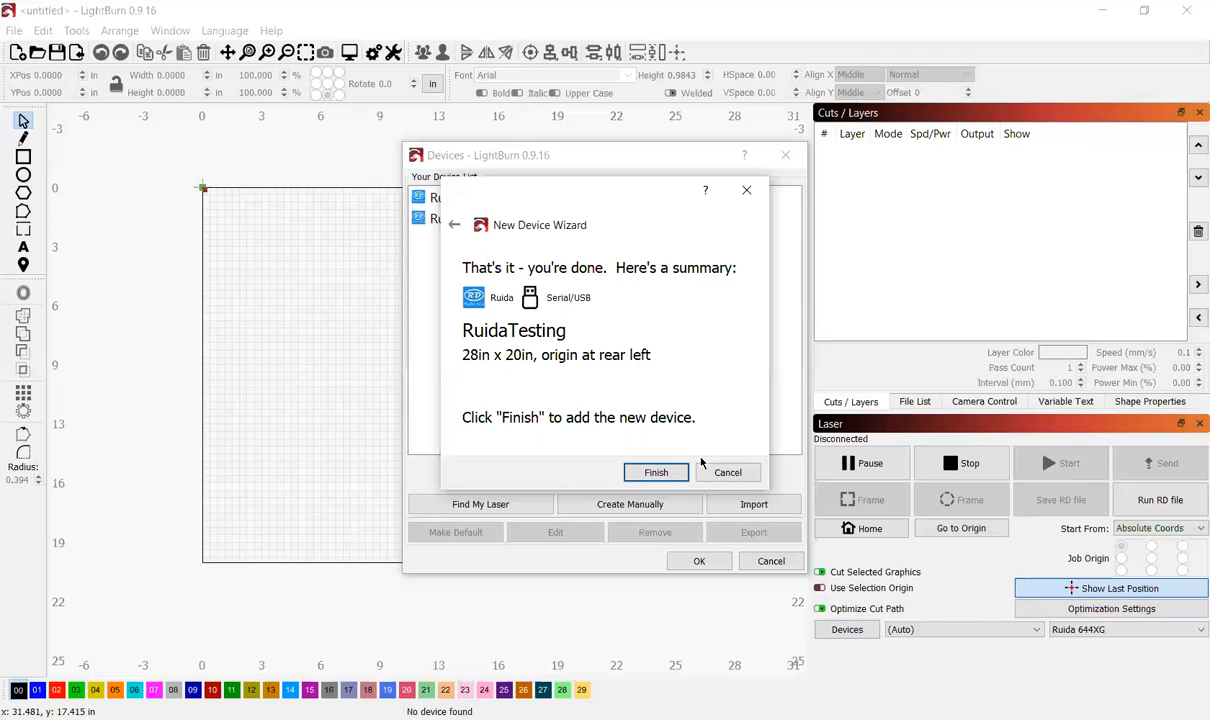
pyautogui.click(653, 480)
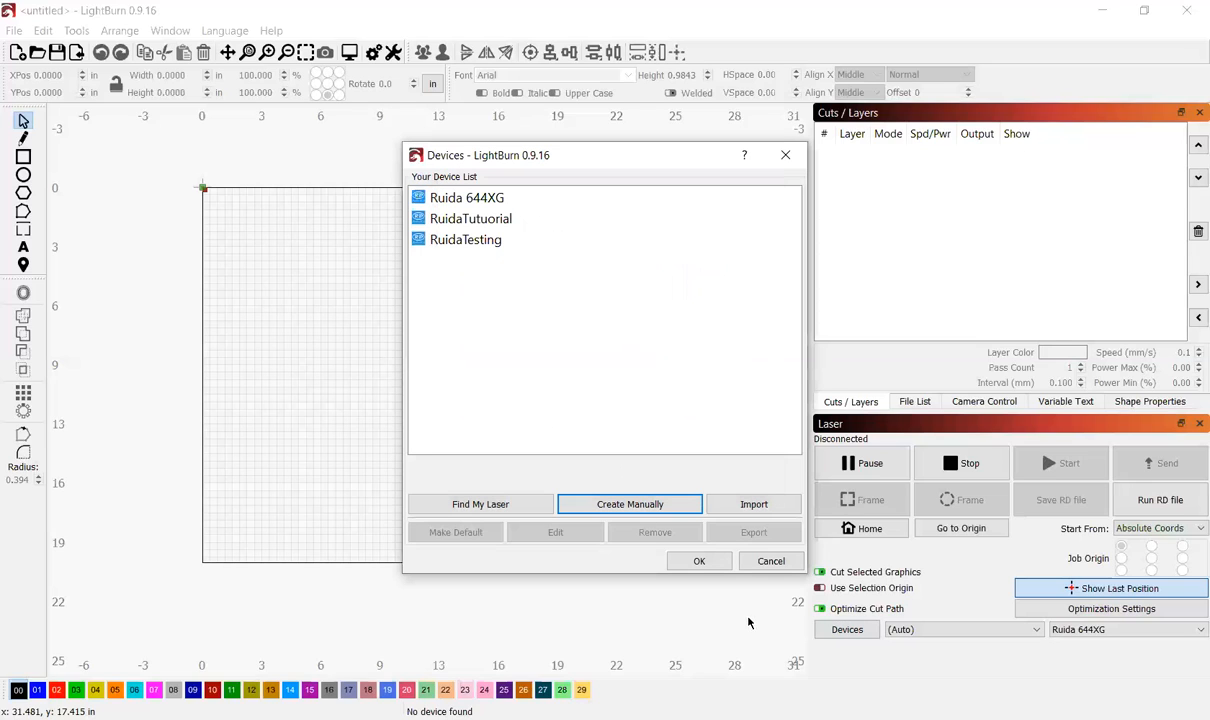
# Close the device list and make RuidaTesting the active laser.
pyautogui.click(484, 244)
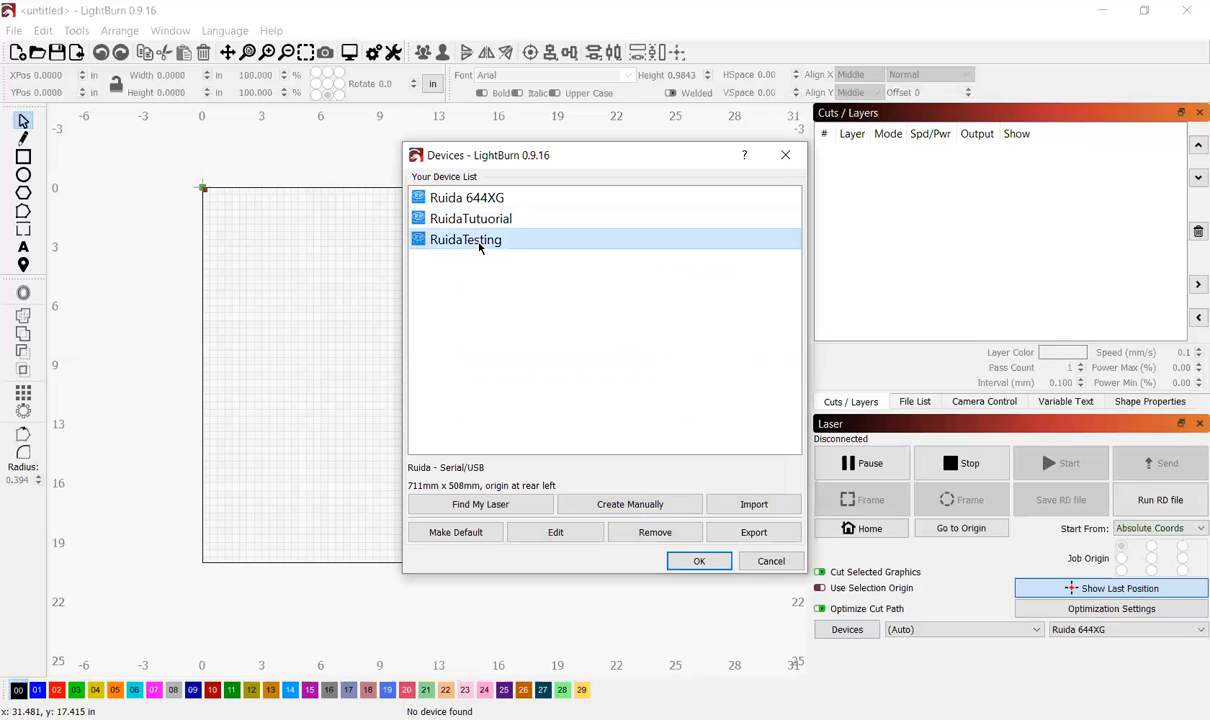
pyautogui.click(700, 563)
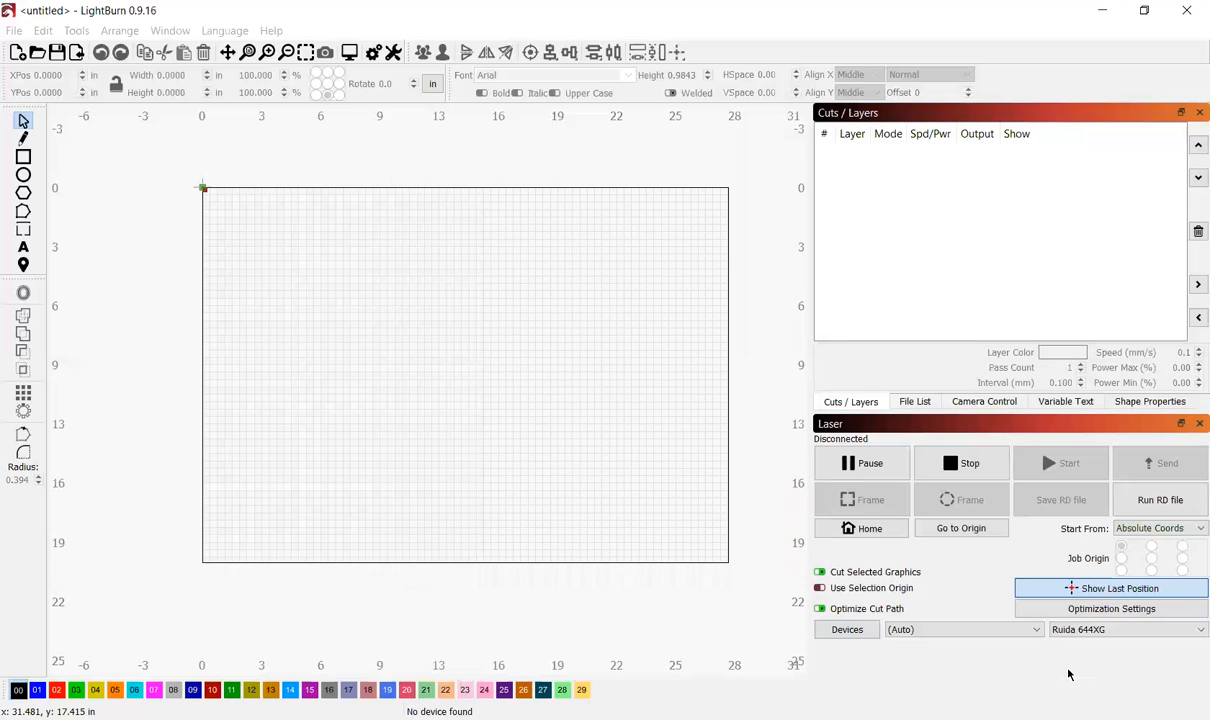
pyautogui.click(1081, 636)
pyautogui.click(1097, 668)
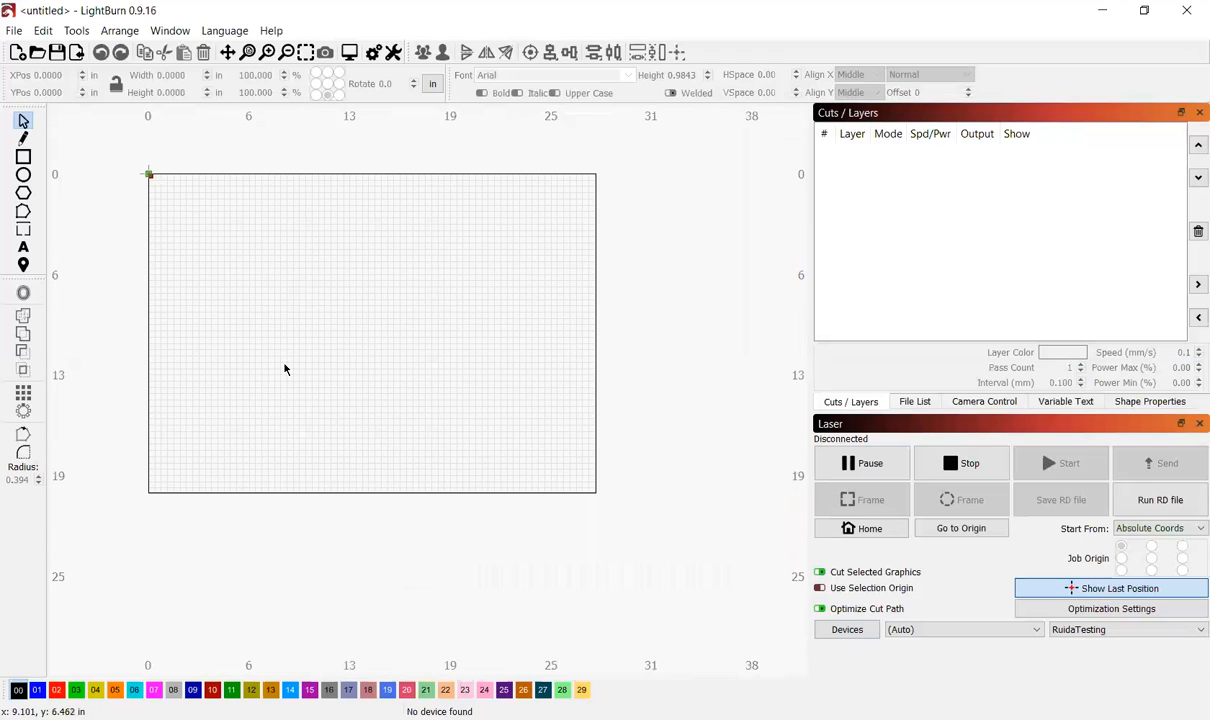
# Review the program's display and file settings, and the working size and origin in the RuidaTesting device settings.
pyautogui.moveTo(268, 376); pyautogui.dragTo(550, 463)
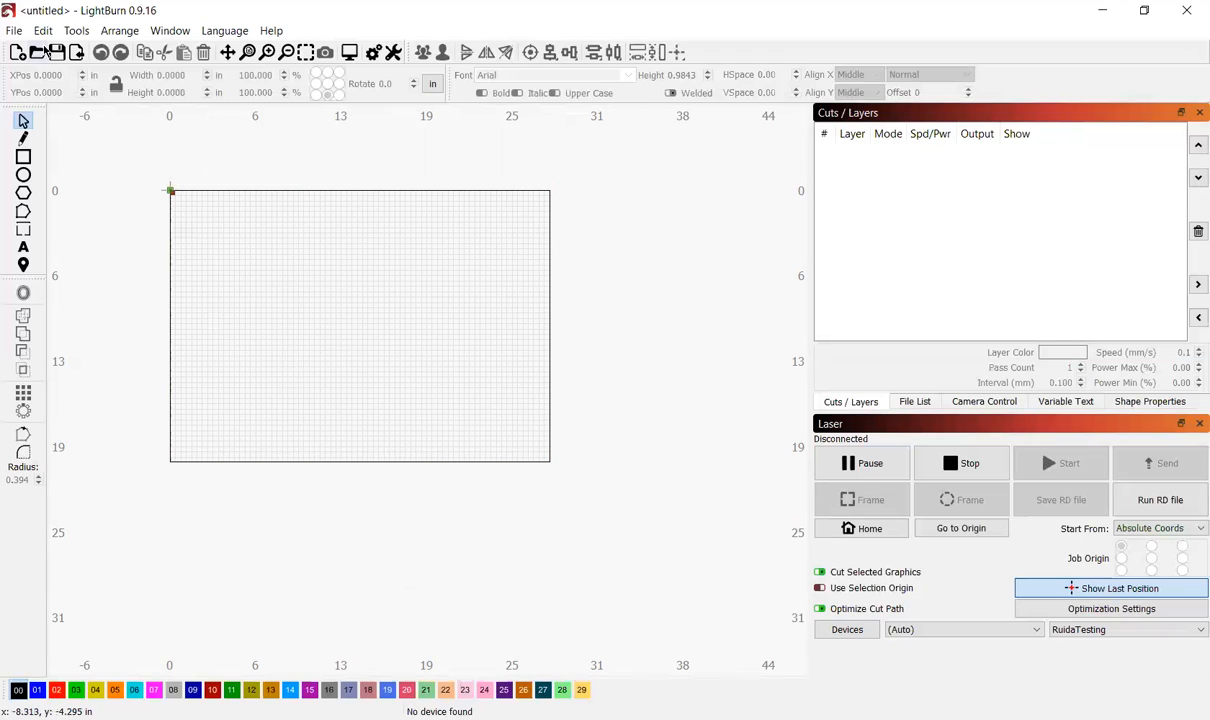
pyautogui.click(43, 30)
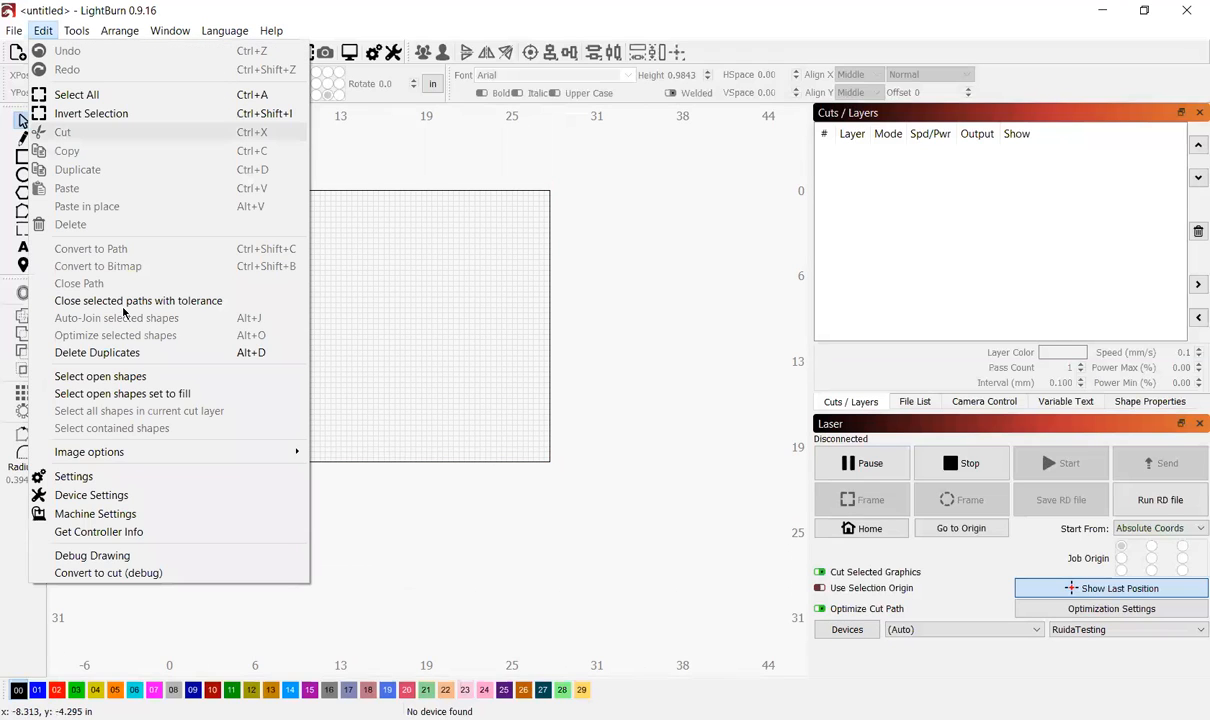
pyautogui.click(149, 480)
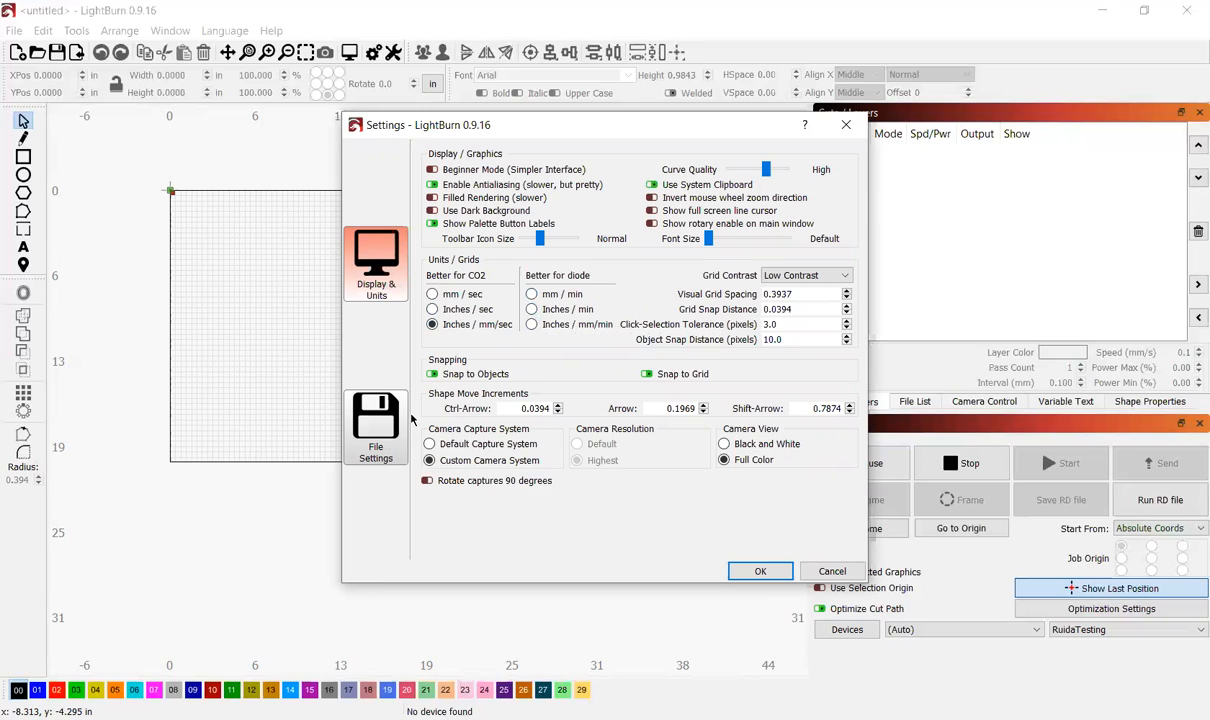
pyautogui.click(380, 410)
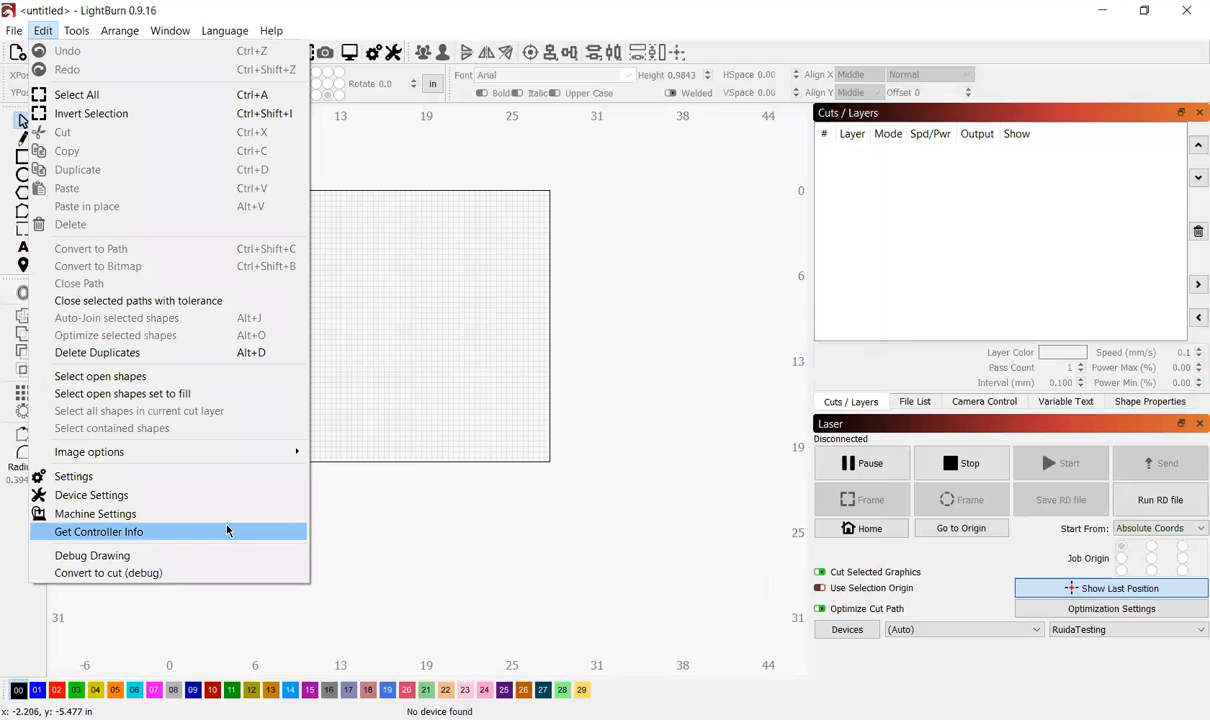
pyautogui.click(169, 507)
pyautogui.moveTo(451, 194); pyautogui.dragTo(393, 194)
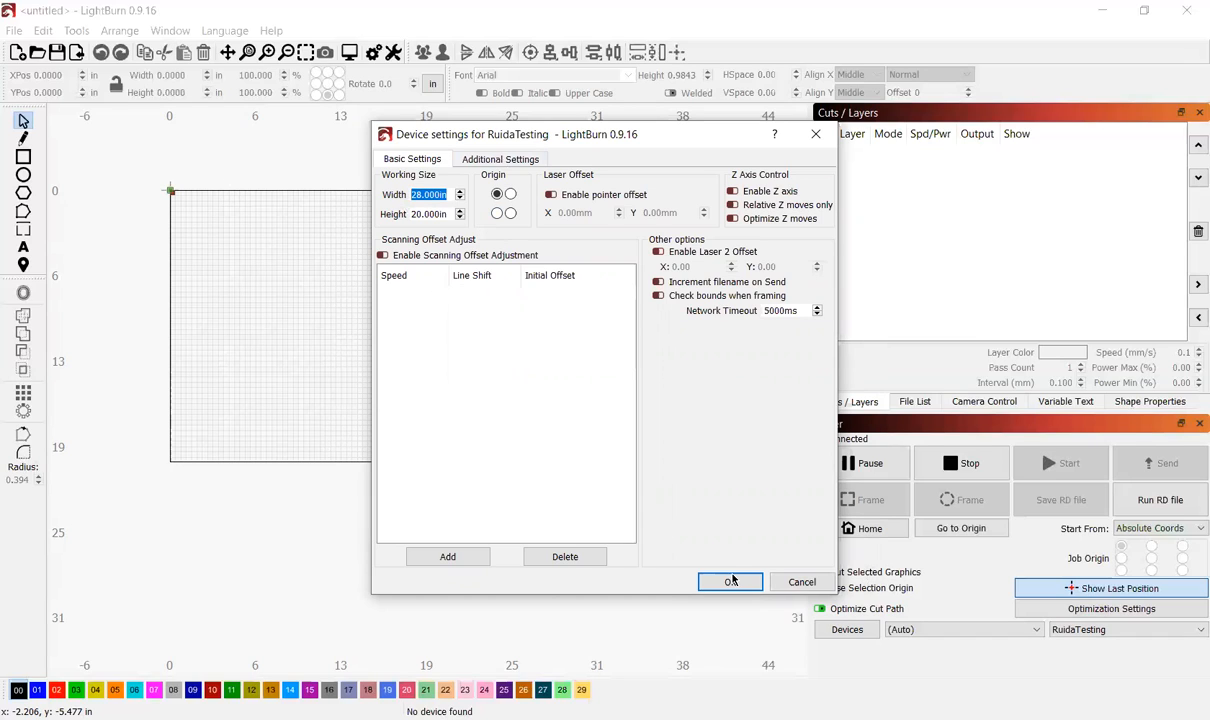
pyautogui.press('Return')
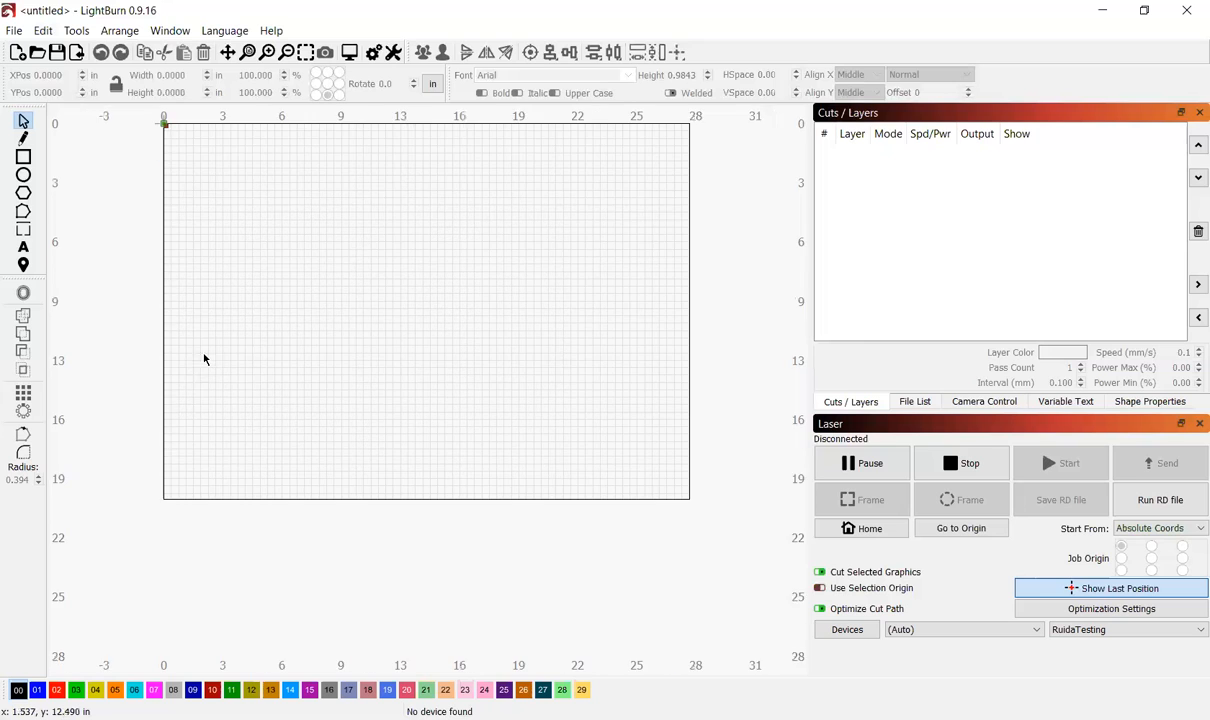
pyautogui.click(23, 192)
pyautogui.scroll(3, 335, 238)
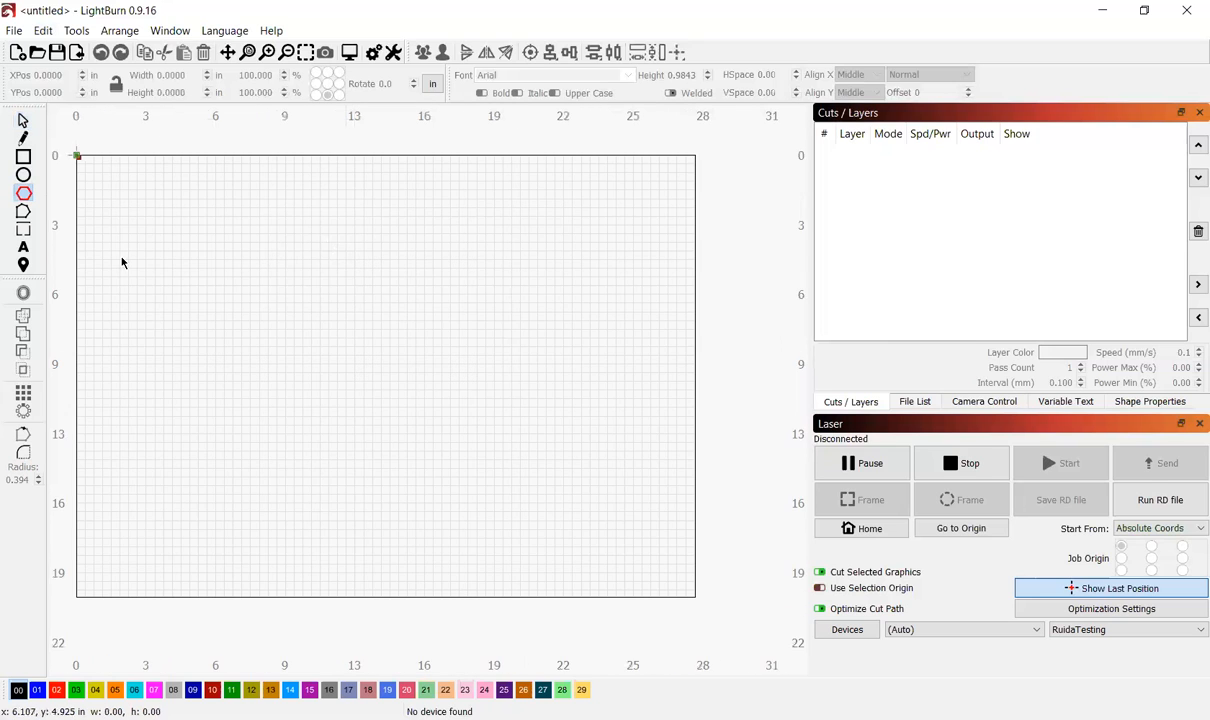
pyautogui.click(23, 121)
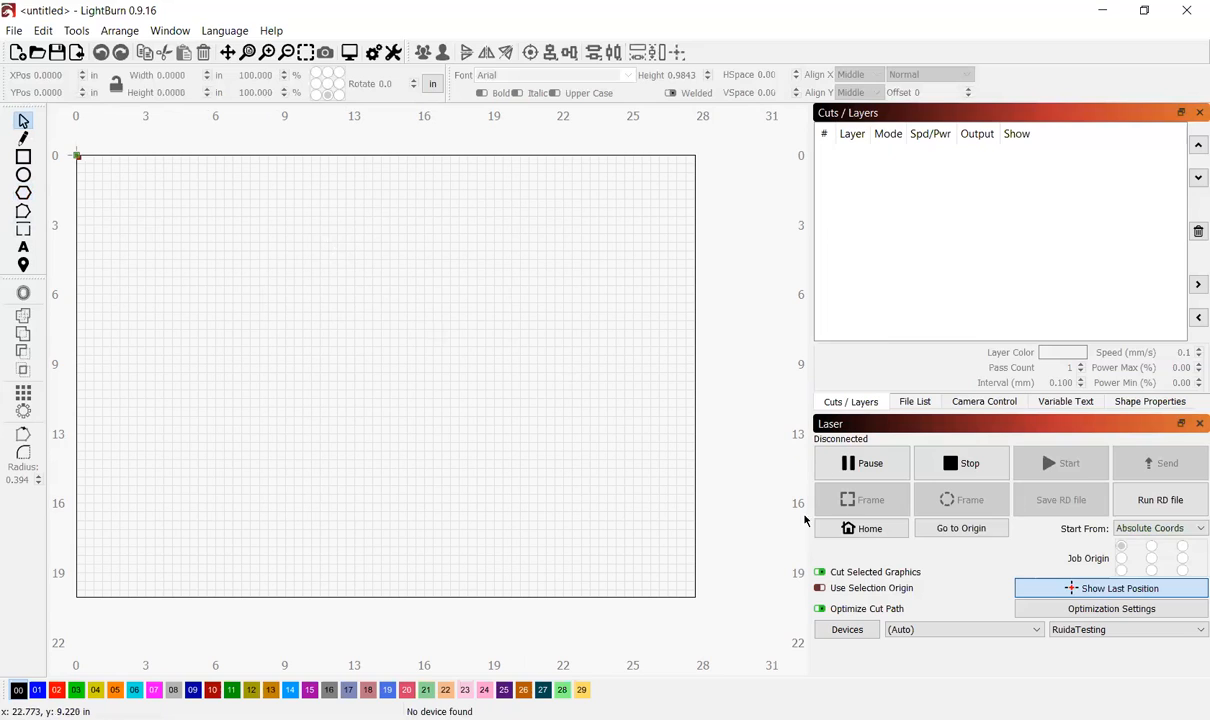
# Draw a closed triangle about 18.7 in wide and 7.4 in high with the line tool in the work area's upper half.
pyautogui.click(23, 140)
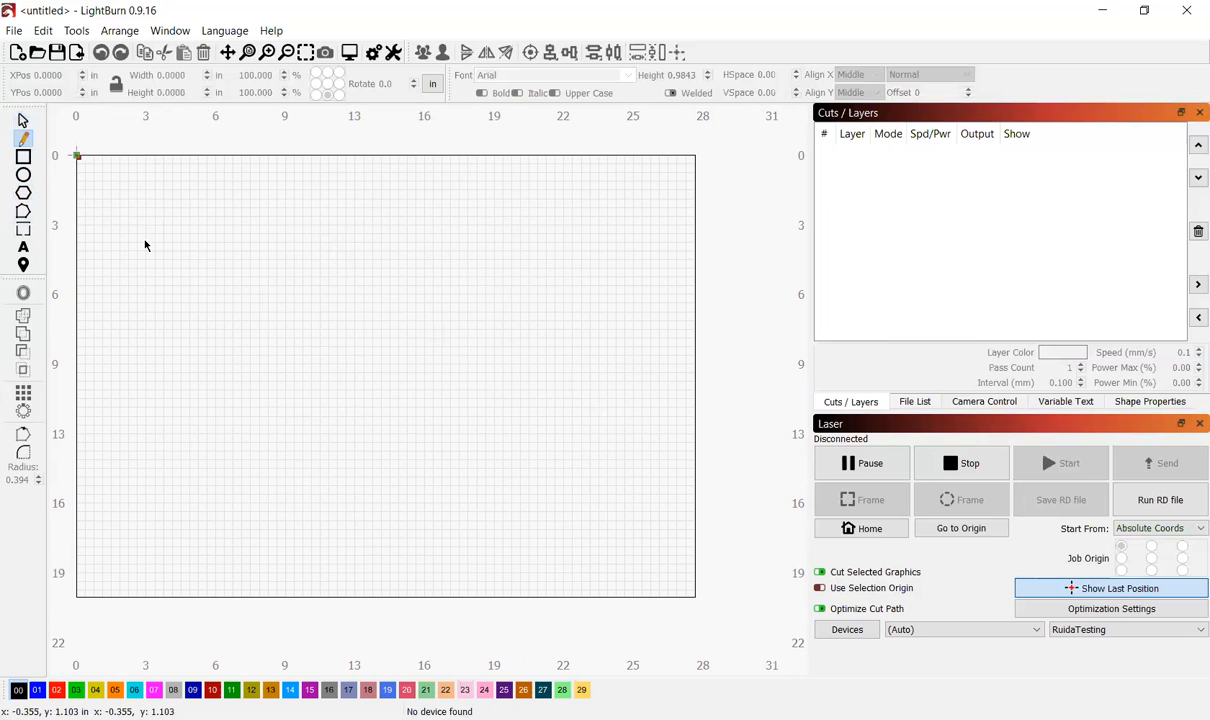
pyautogui.click(145, 240)
pyautogui.click(559, 244)
pyautogui.click(535, 405)
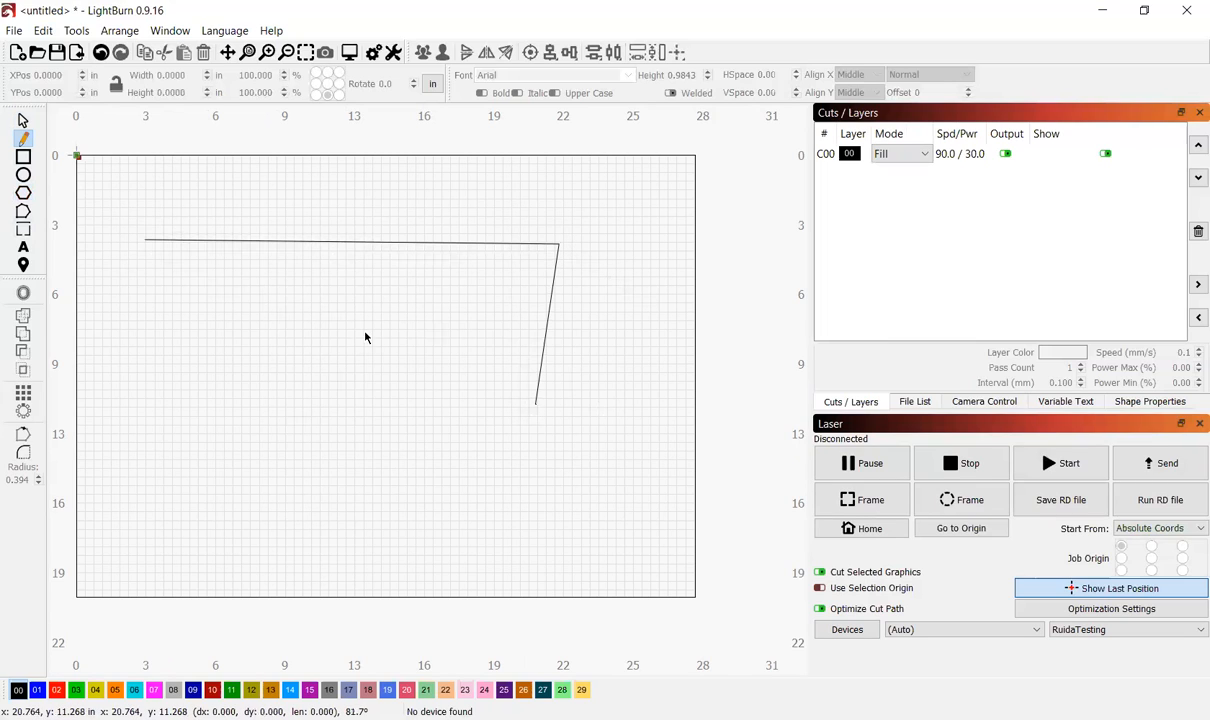
pyautogui.click(145, 241)
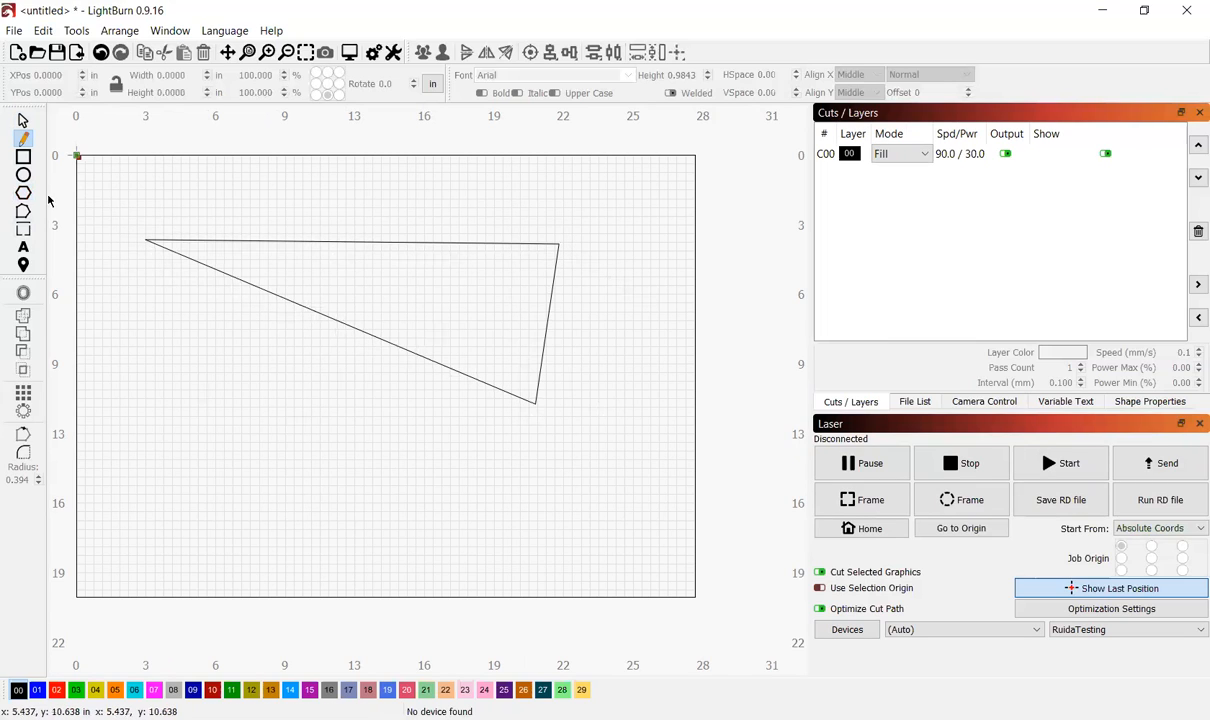
# Delete the drawn triangle from the work area.
pyautogui.click(23, 120)
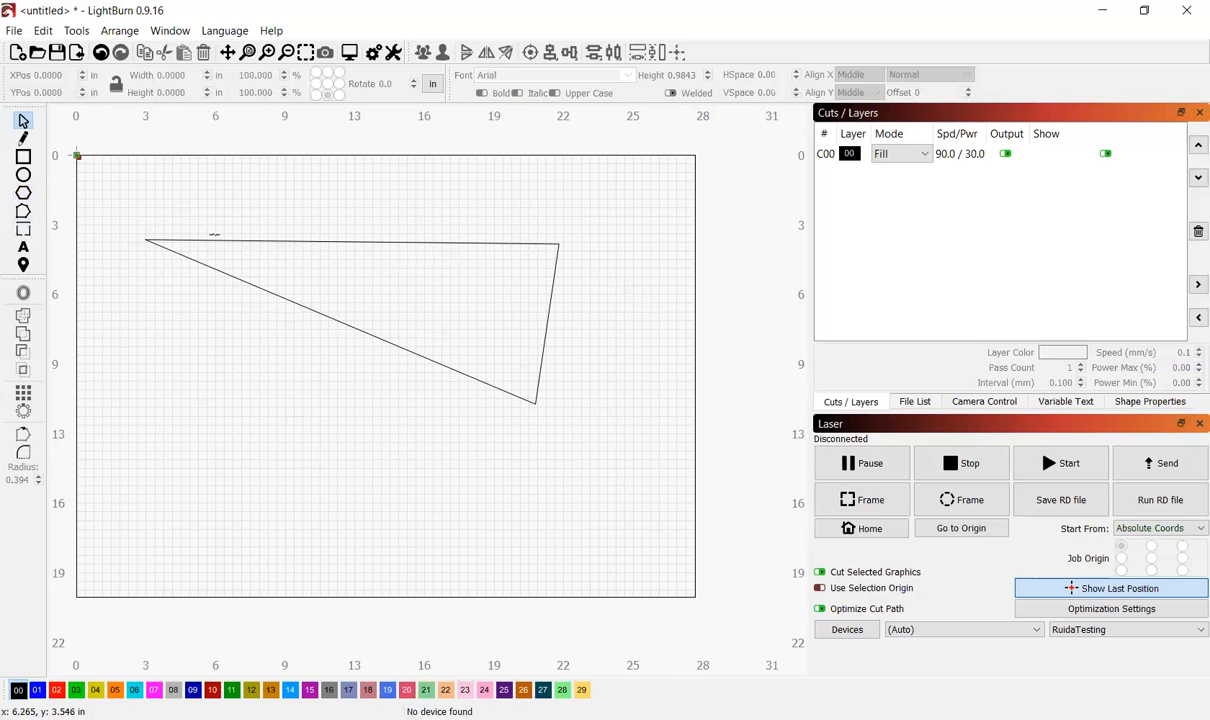
pyautogui.click(233, 240)
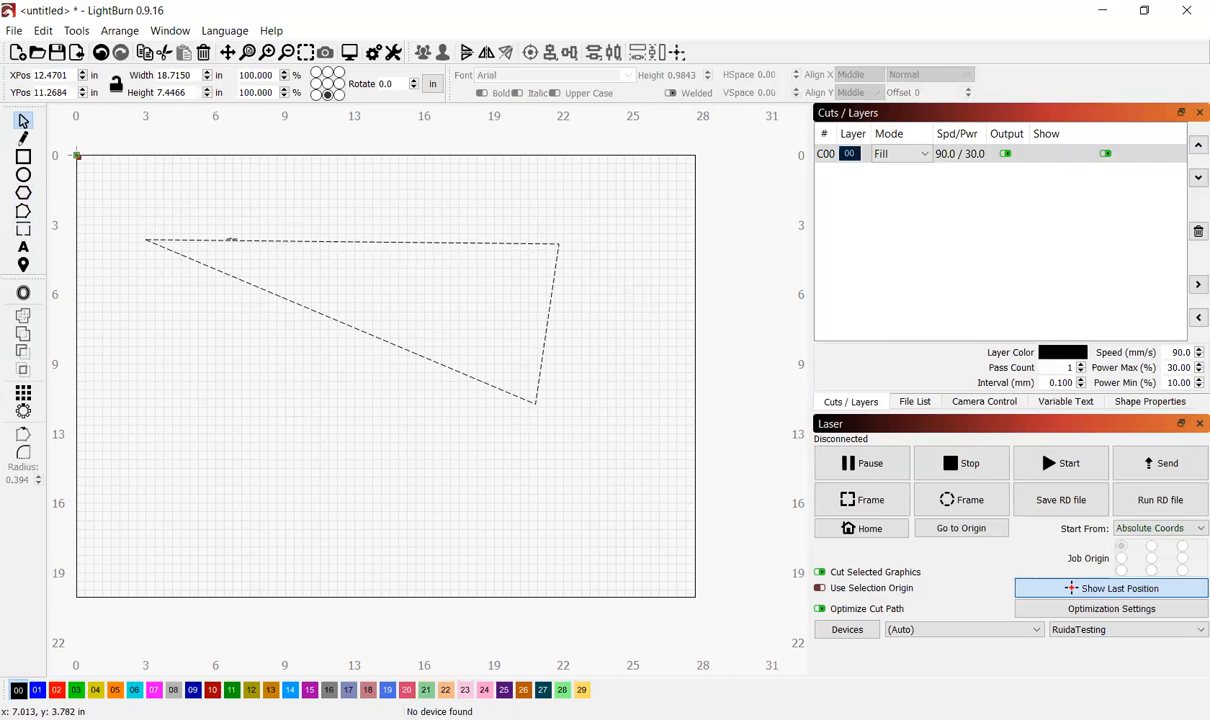
pyautogui.press('Delete')
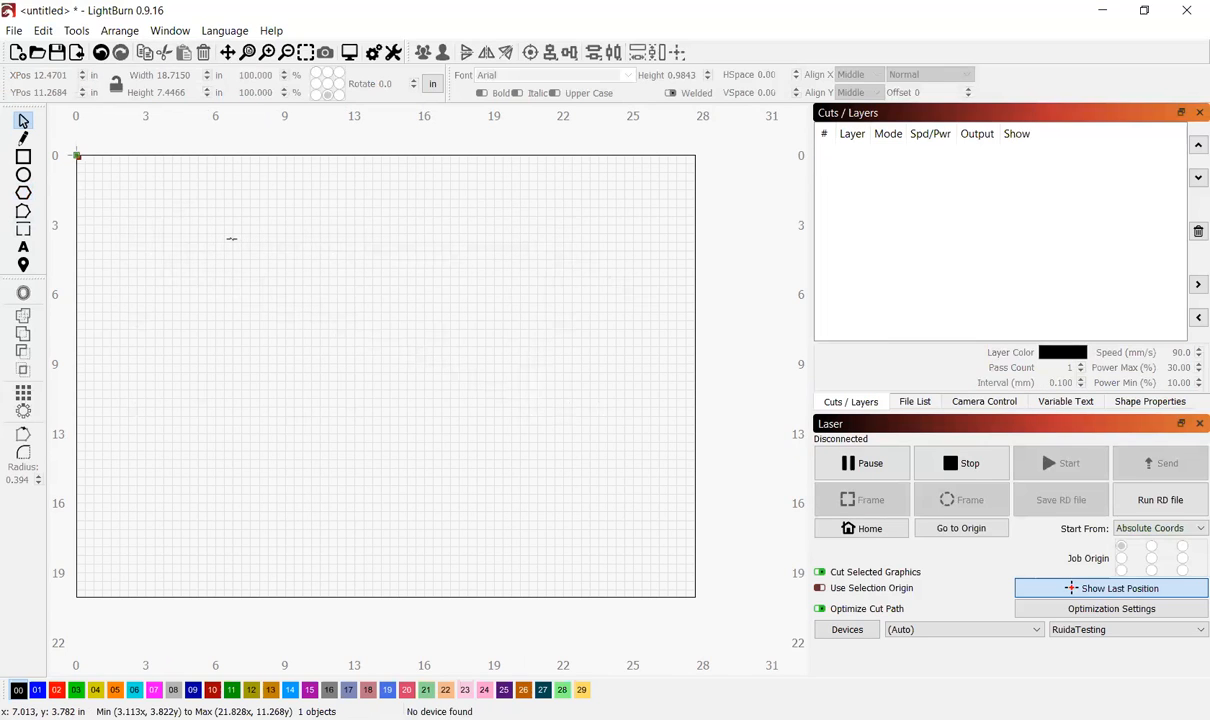
# Draw a hexagon about 4.5 in wide and 3.9 in high near the work area's upper-left corner.
pyautogui.click(23, 193)
pyautogui.moveTo(152, 193); pyautogui.dragTo(349, 376)
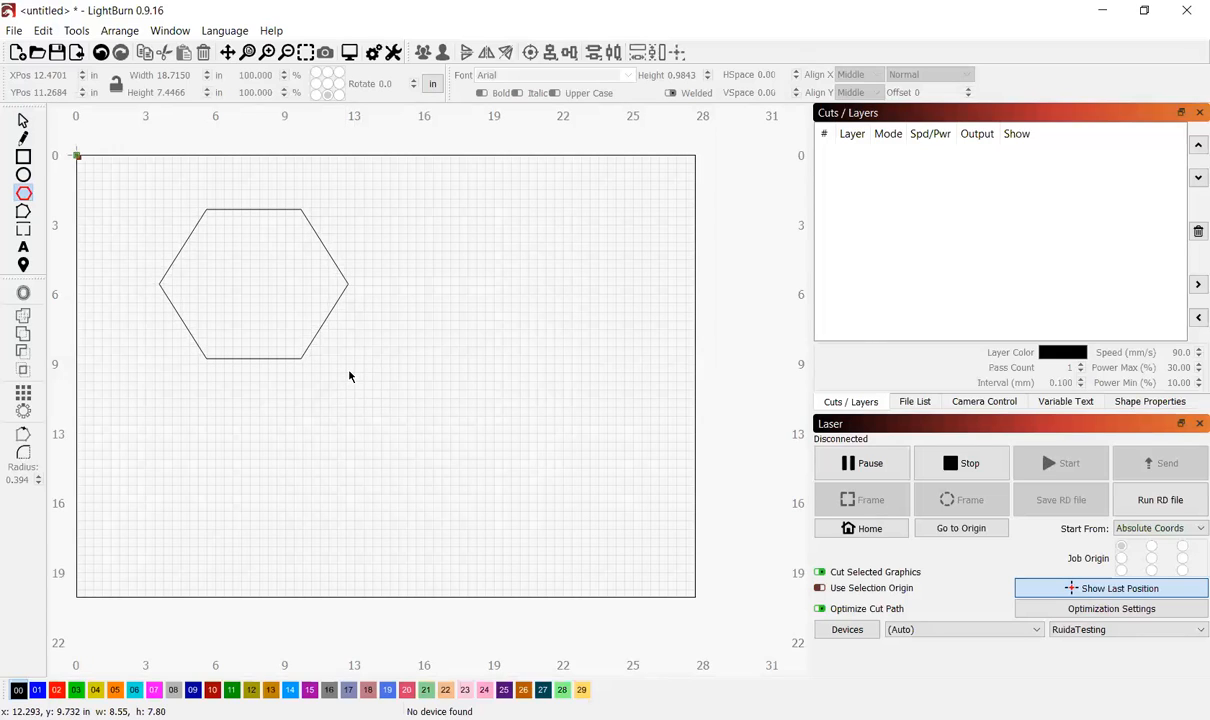
pyautogui.moveTo(349, 376); pyautogui.dragTo(223, 304)
pyautogui.click(23, 211)
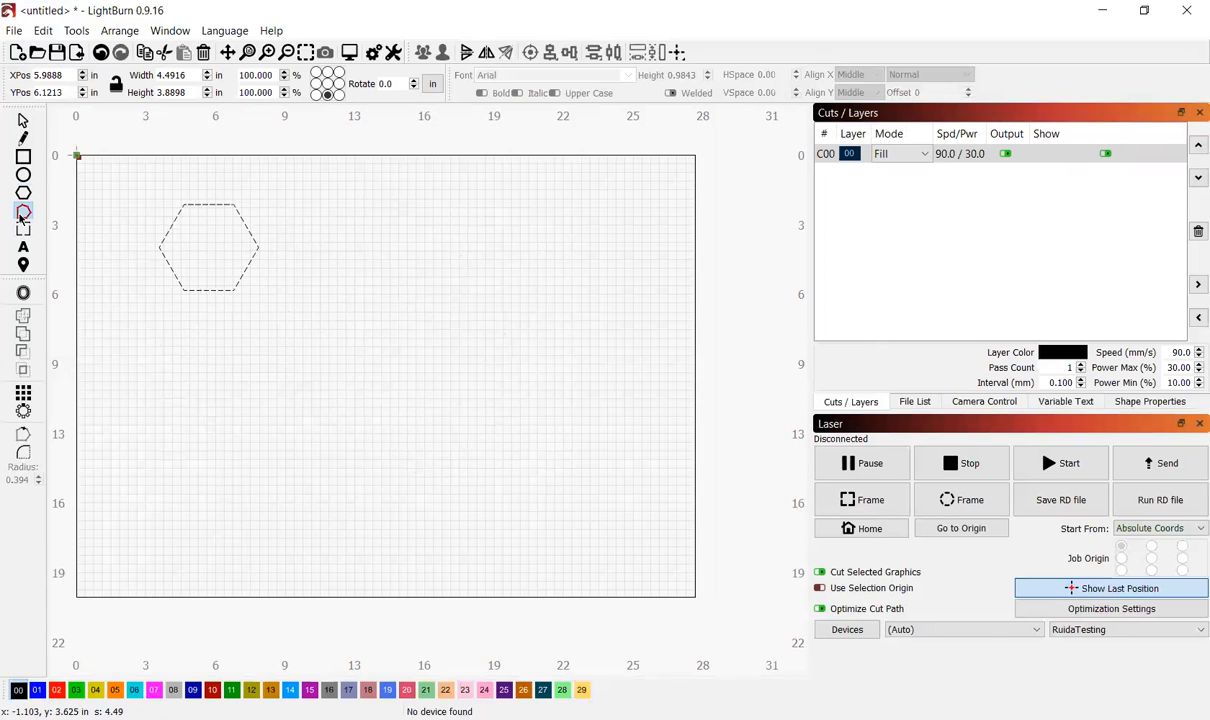
pyautogui.scroll(3, 210, 251)
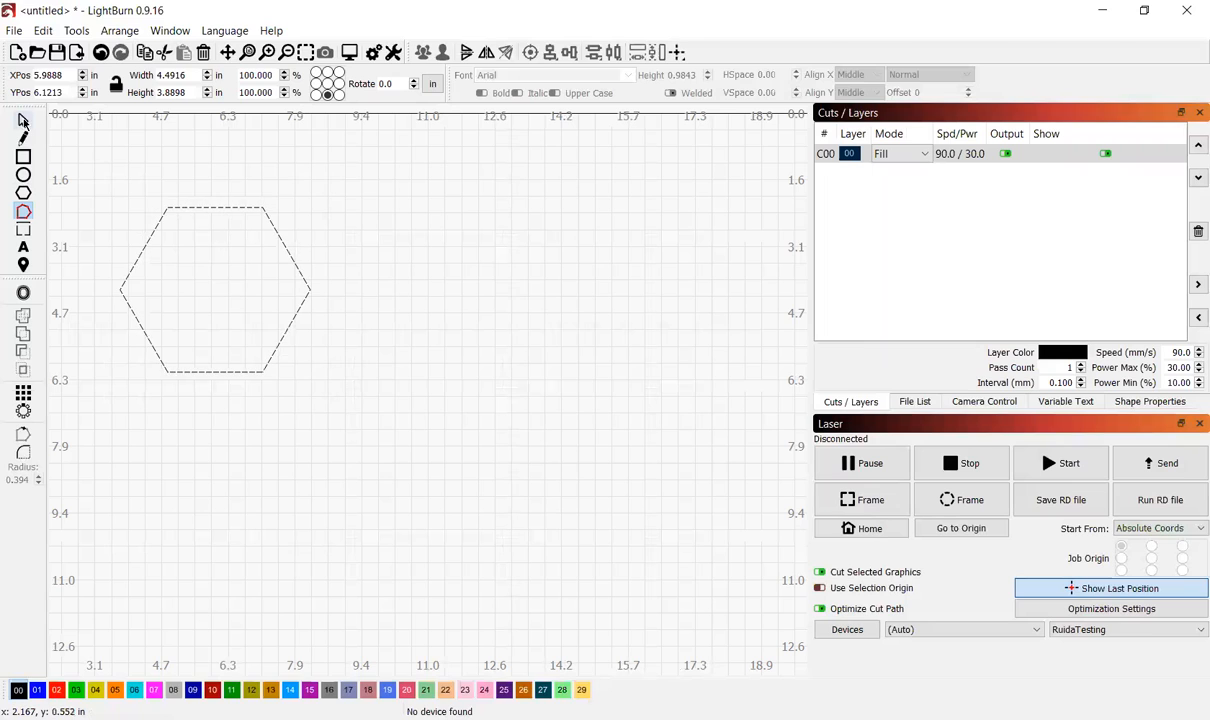
pyautogui.click(23, 121)
pyautogui.click(22, 213)
pyautogui.click(23, 121)
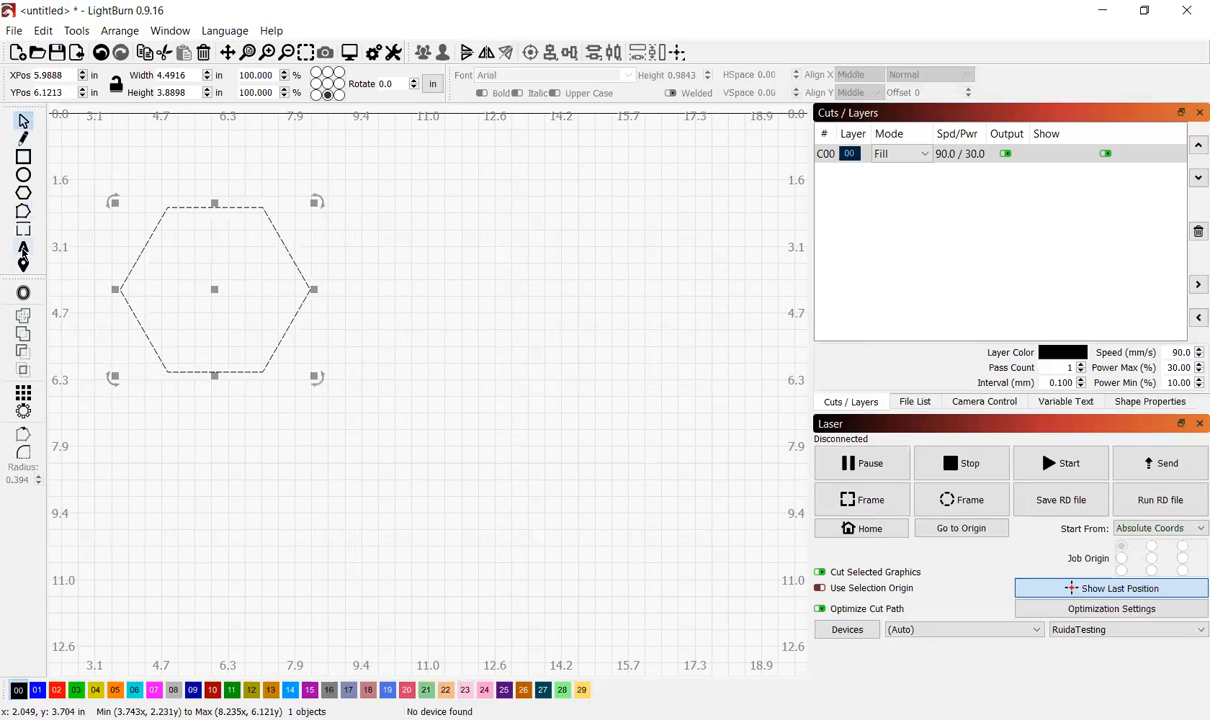
# Add the text "A" in Arial to the right of the hexagon and convert it to a path.
pyautogui.click(24, 248)
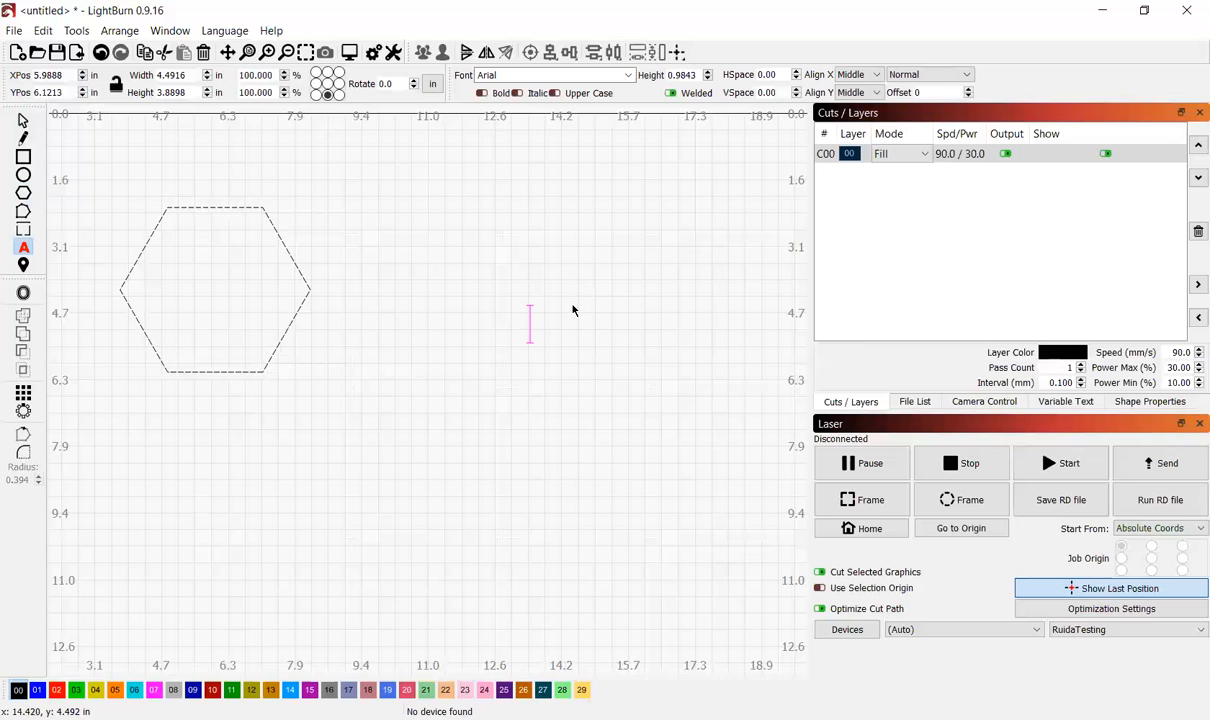
pyautogui.write('A')
pyautogui.click(23, 121)
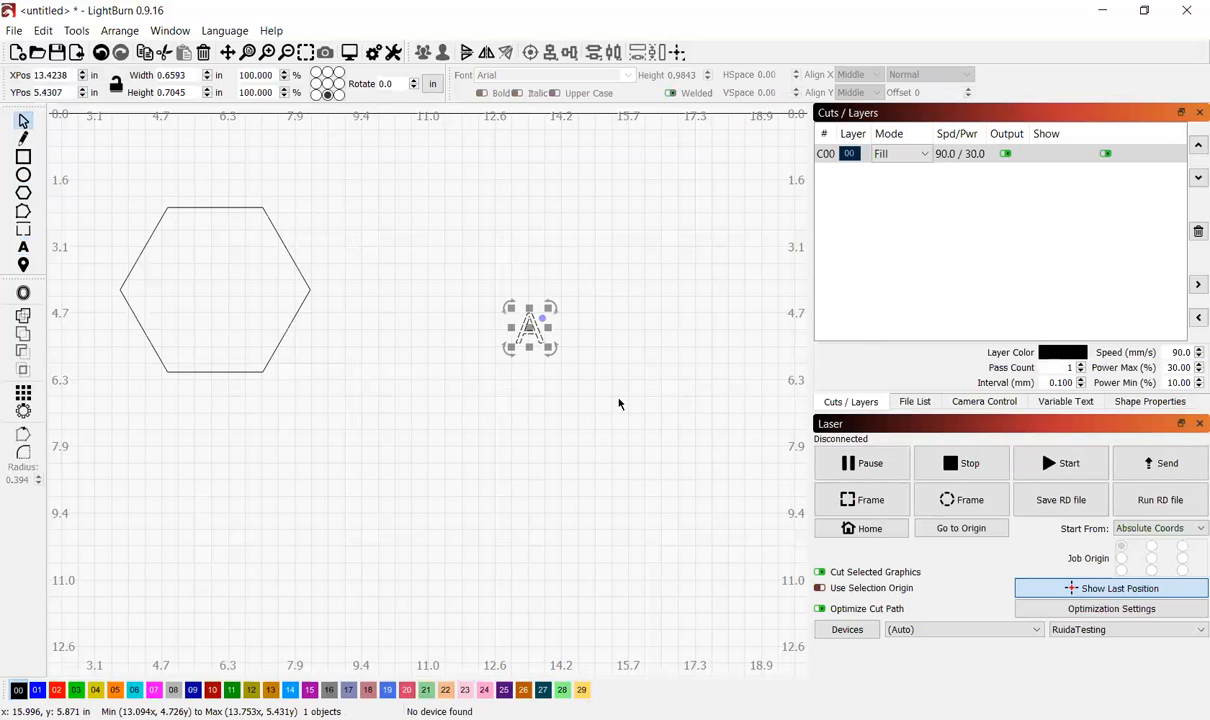
pyautogui.rightClick(524, 337)
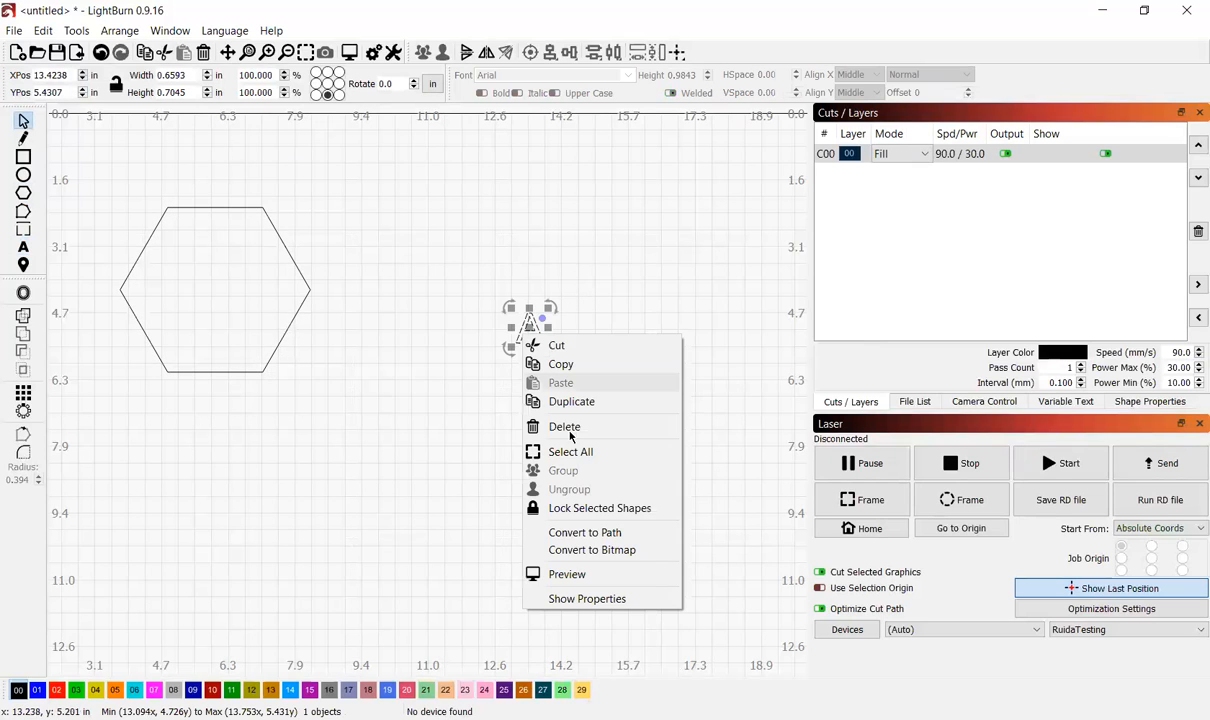
pyautogui.click(600, 533)
# Enlarge the letter A to about 2.3 by 2.5 in and bend a side of its inner triangle with node editing.
pyautogui.click(443, 355)
pyautogui.moveTo(522, 323); pyautogui.dragTo(470, 455)
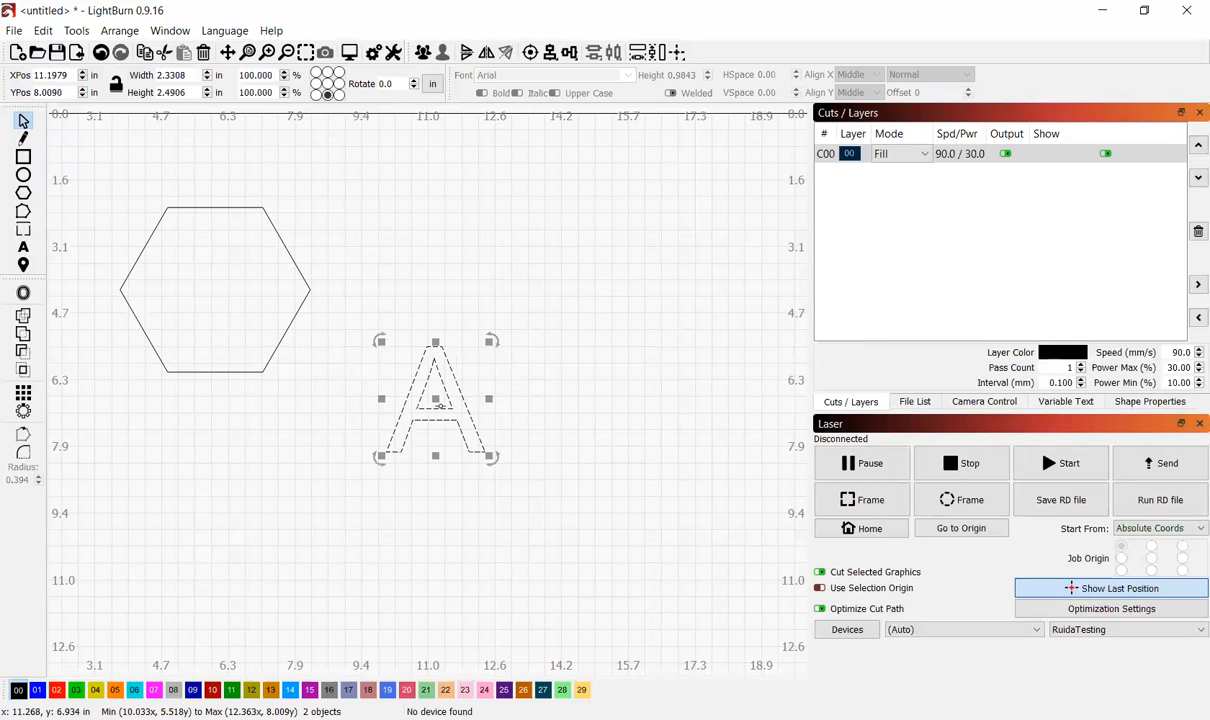
pyautogui.scroll(2, 441, 410)
pyautogui.click(23, 211)
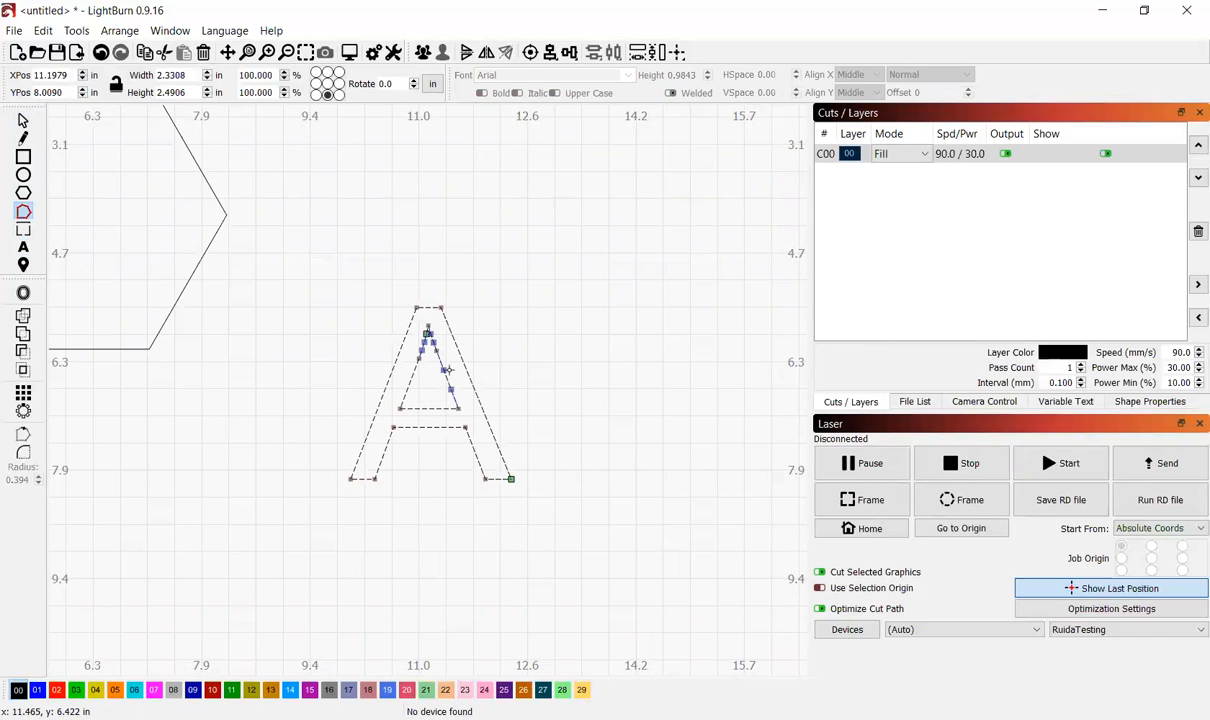
pyautogui.moveTo(443, 372)
pyautogui.mouseDown()
pyautogui.moveTo(417, 398)
pyautogui.moveTo(481, 341)
pyautogui.moveTo(419, 386)
pyautogui.moveTo(383, 392)
pyautogui.moveTo(463, 361)
pyautogui.mouseUp()
# Select all nodes of the letter A, delete them and return to the selection tool.
pyautogui.scroll(-1, 620, 328)
pyautogui.scroll(-1, 610, 294)
pyautogui.moveTo(605, 278); pyautogui.dragTo(368, 468)
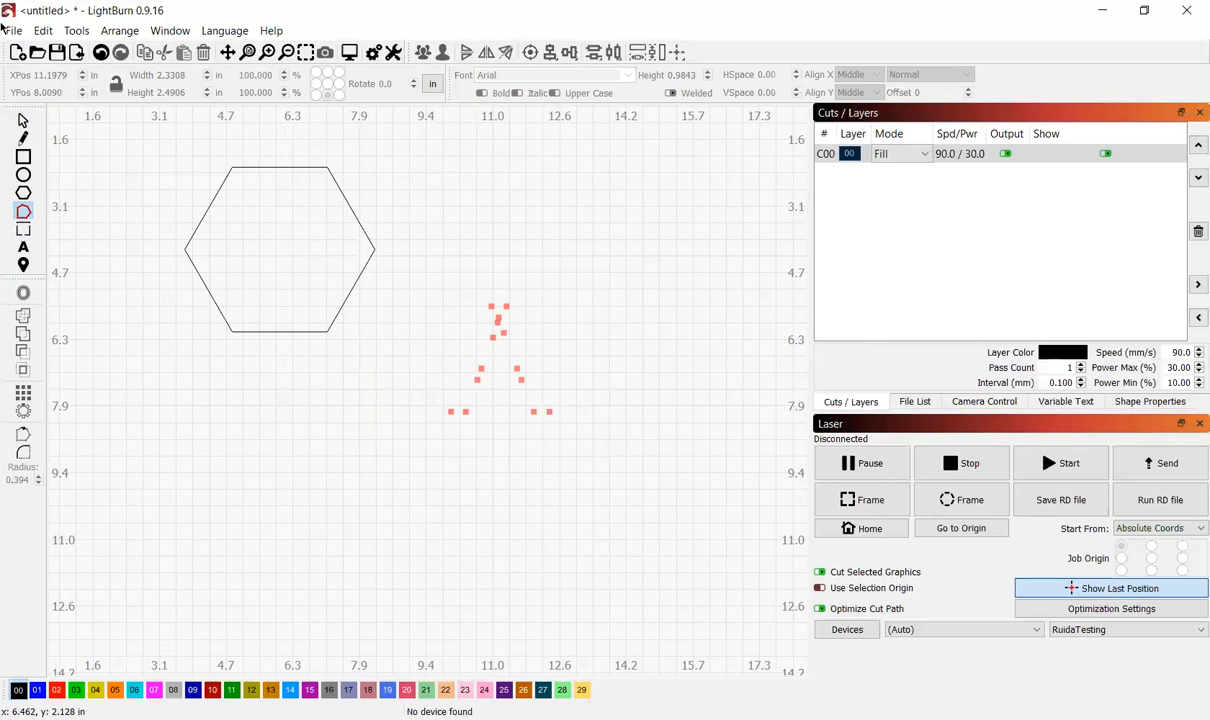
pyautogui.click(23, 121)
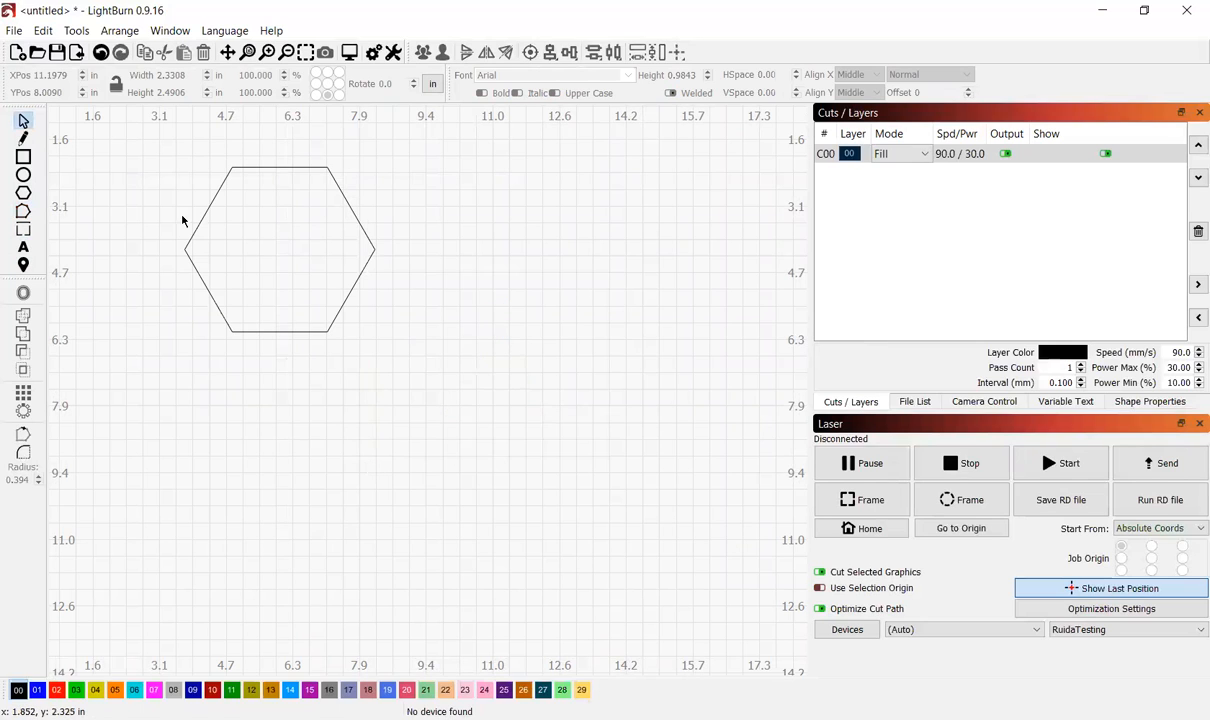
# Try to add tabs to the hexagon's outline.
pyautogui.click(24, 230)
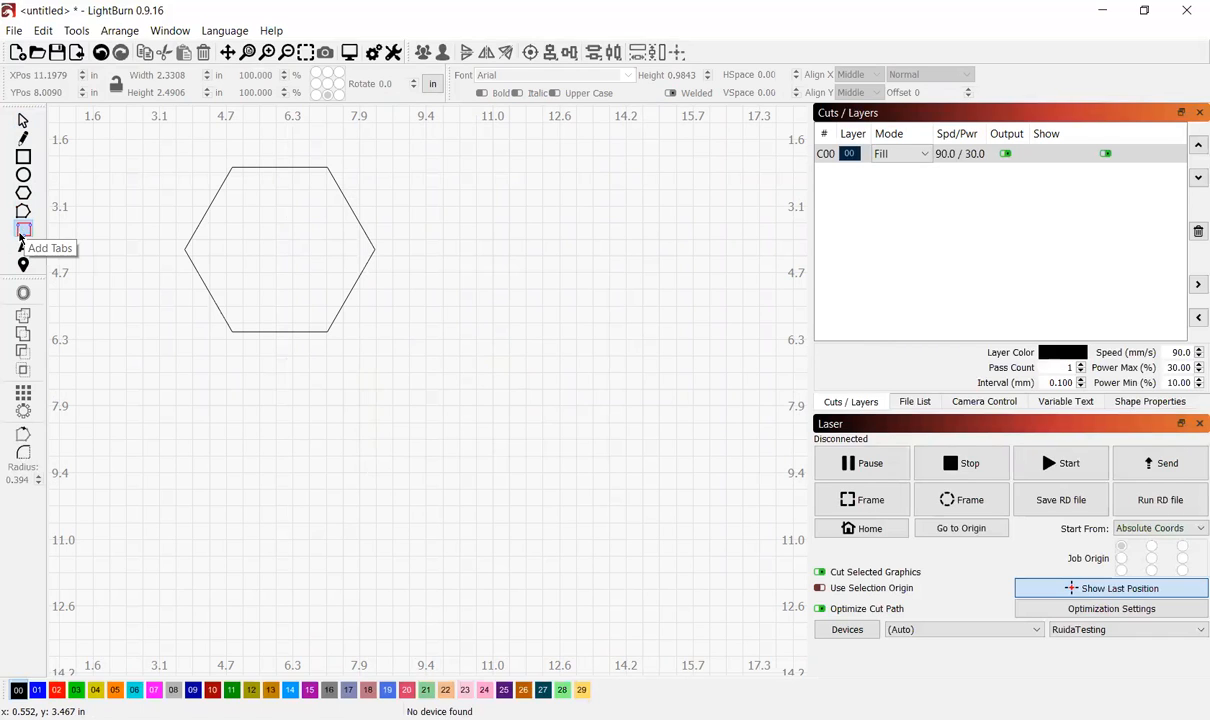
pyautogui.click(197, 230)
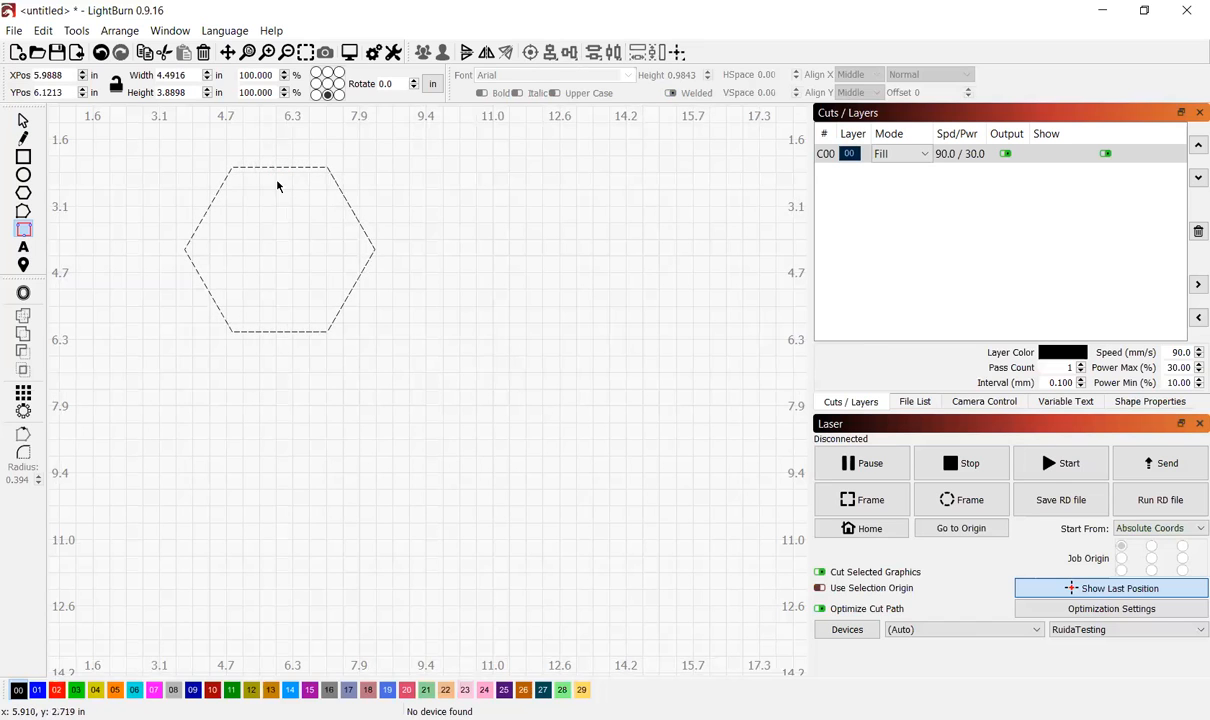
pyautogui.scroll(2, 265, 165)
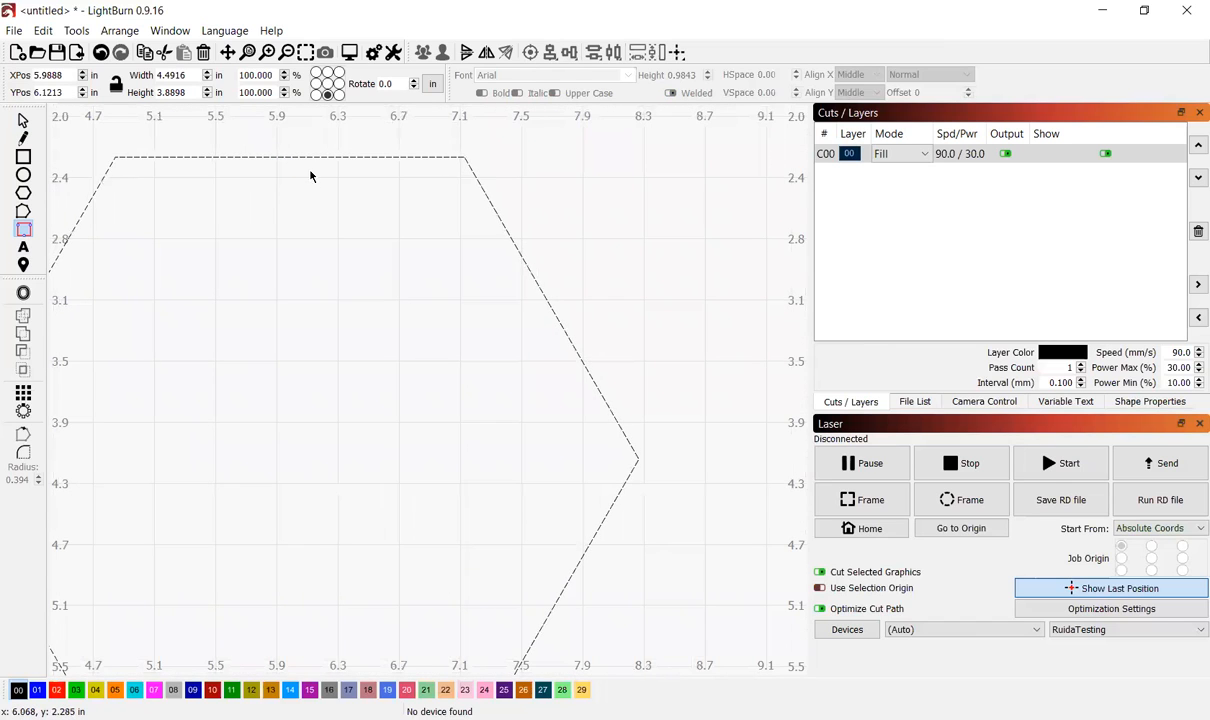
pyautogui.scroll(-3, 392, 262)
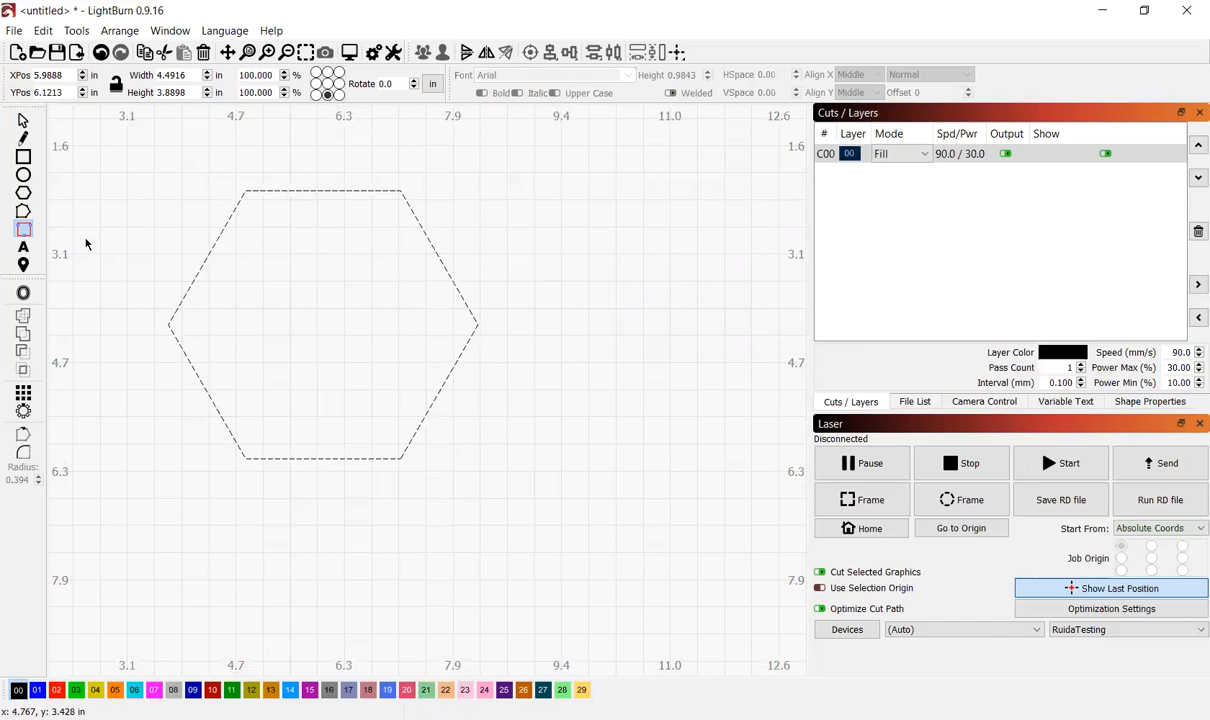
pyautogui.scroll(-1, 188, 291)
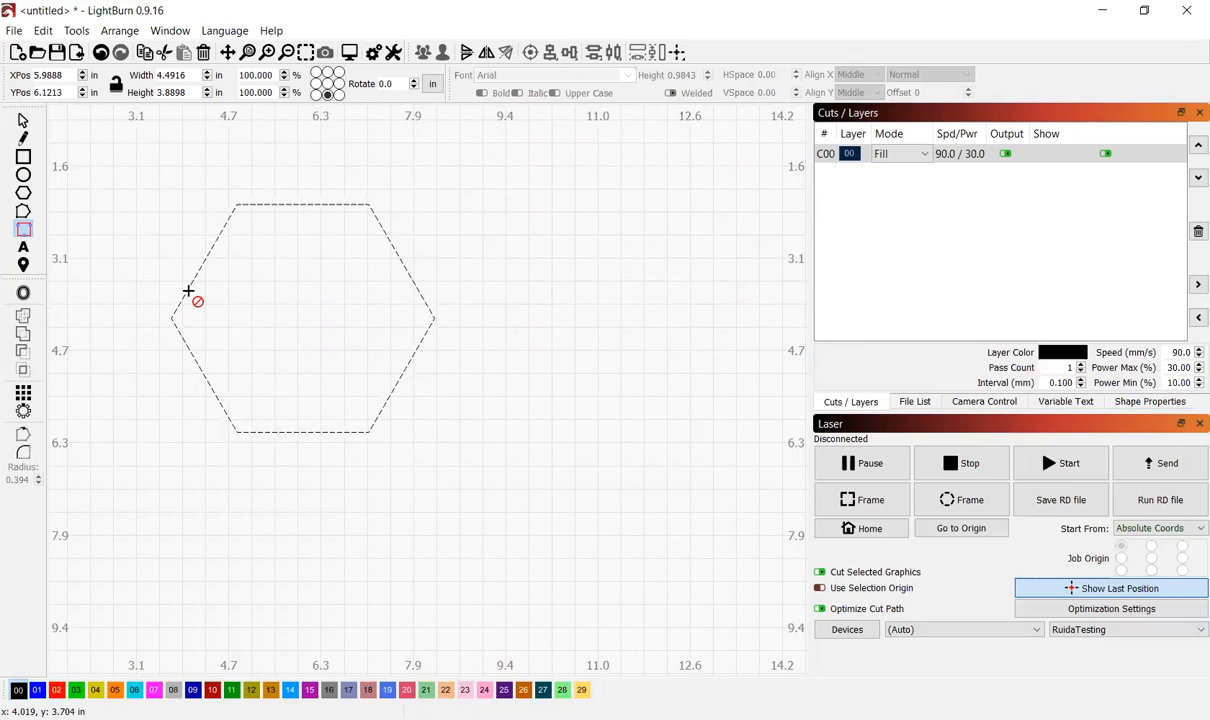
# Place a first name as Arial text to the right of the hexagon and erase it again.
pyautogui.hotkey('ctrl', 't')
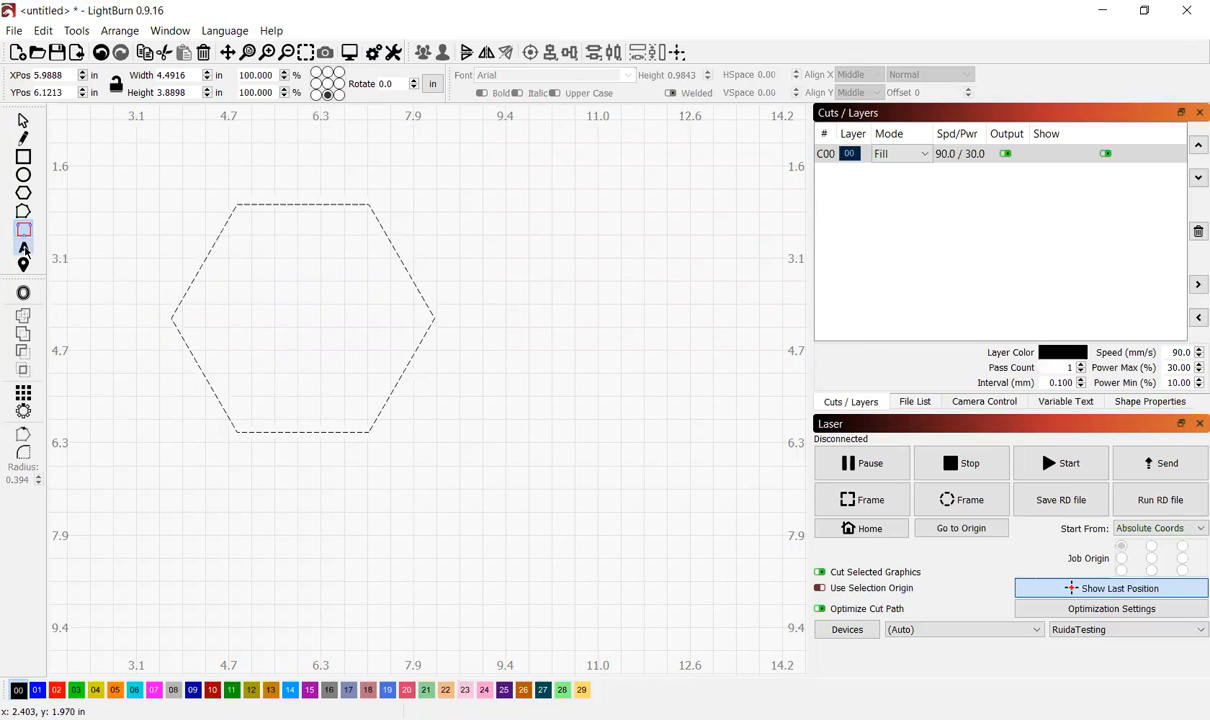
pyautogui.click(512, 353)
pyautogui.write('An')
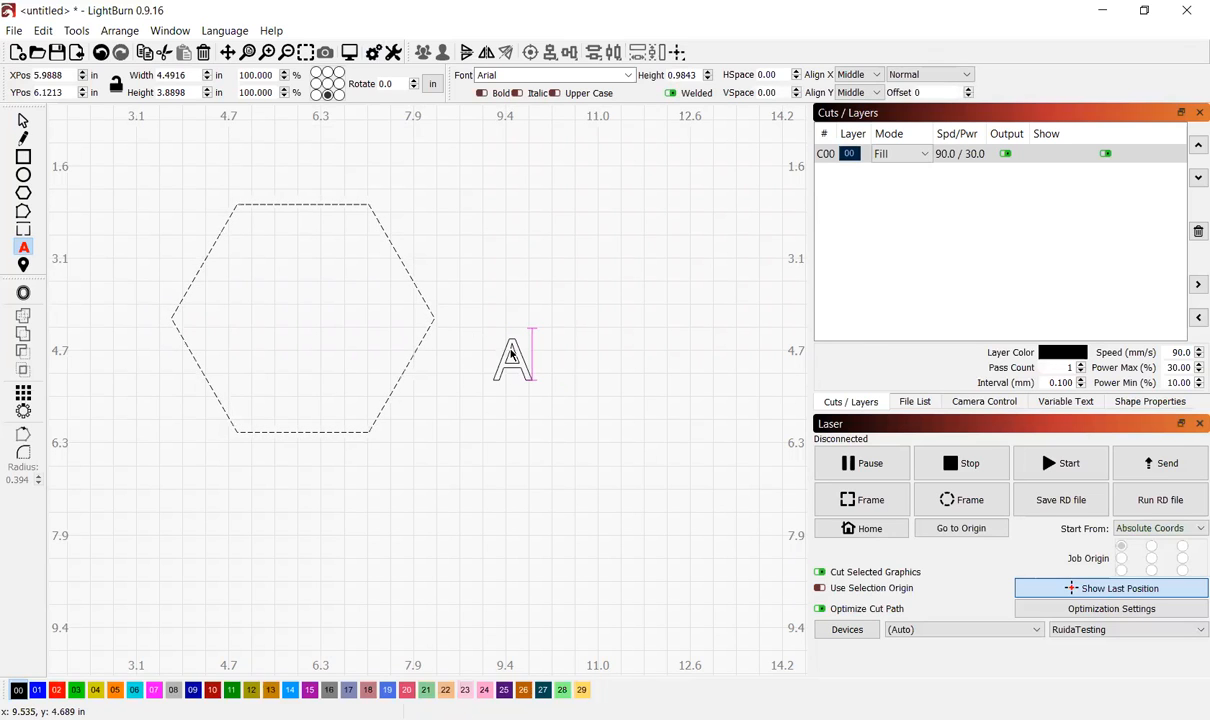
pyautogui.press('BackSpace')
pyautogui.press('BackSpace')
pyautogui.write('Andy')
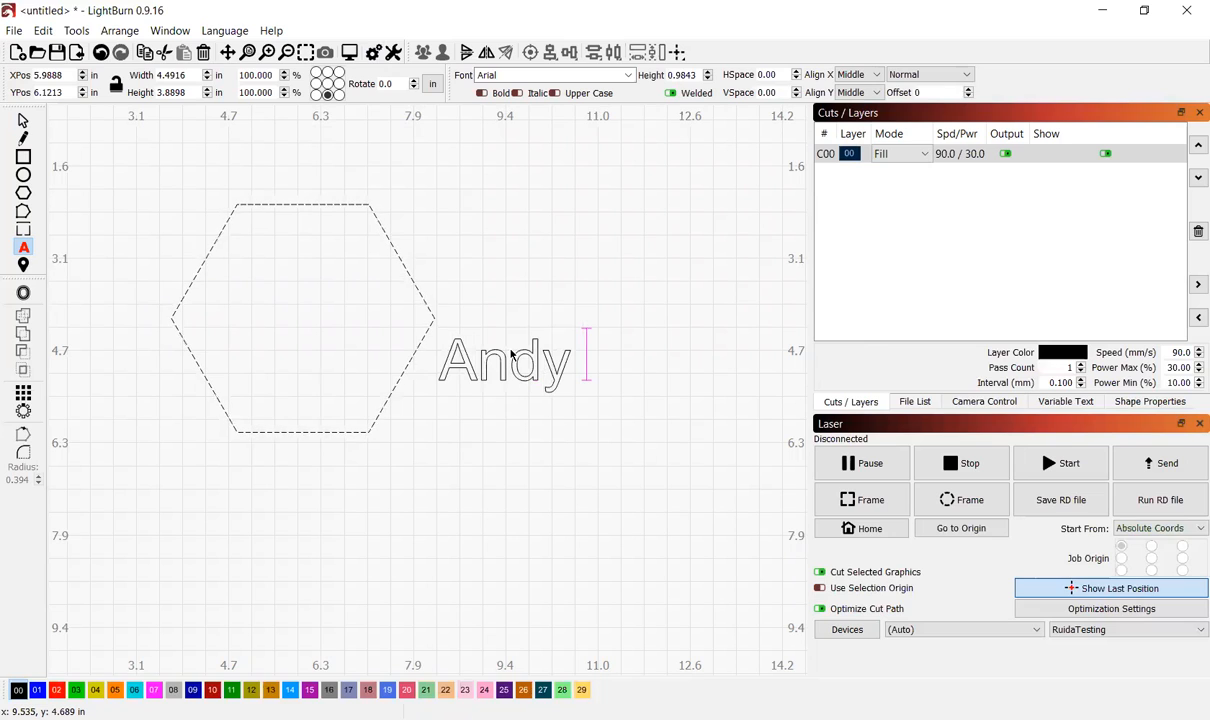
pyautogui.press('BackSpace')
pyautogui.press('BackSpace')
pyautogui.press('BackSpace')
pyautogui.press('BackSpace')
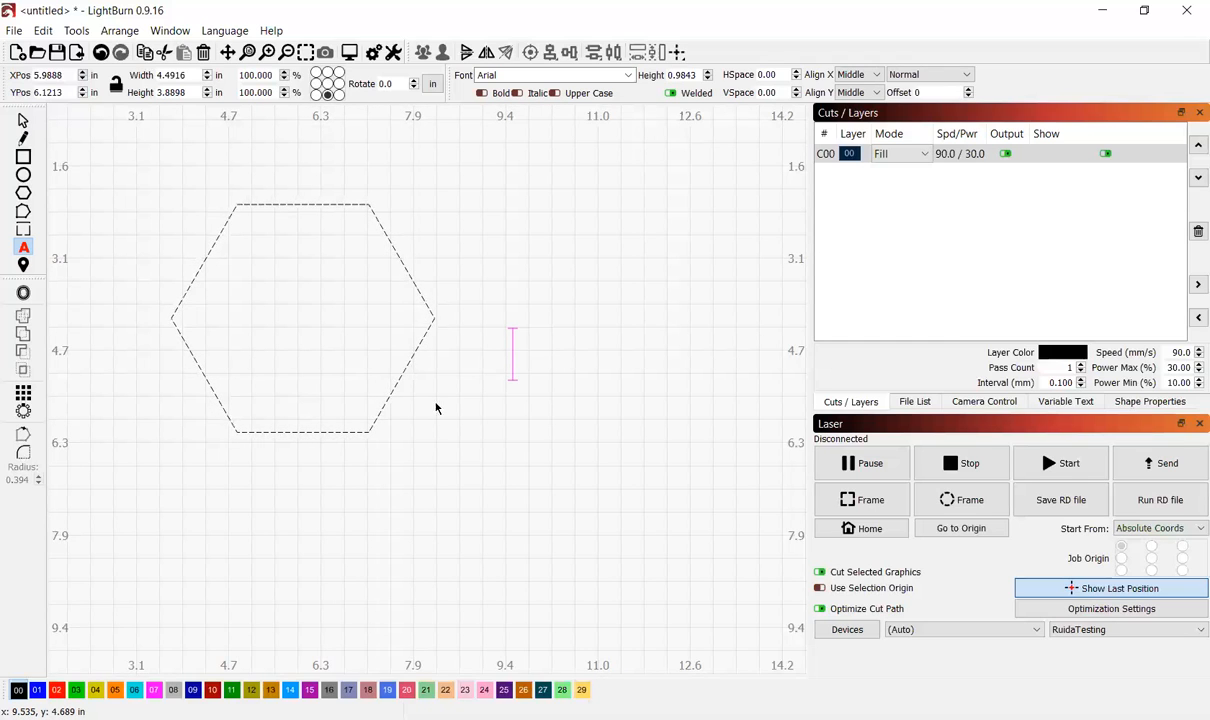
# Offset the hexagon inward by 0.1715 in with the round corner style, keeping the original.
pyautogui.click(24, 265)
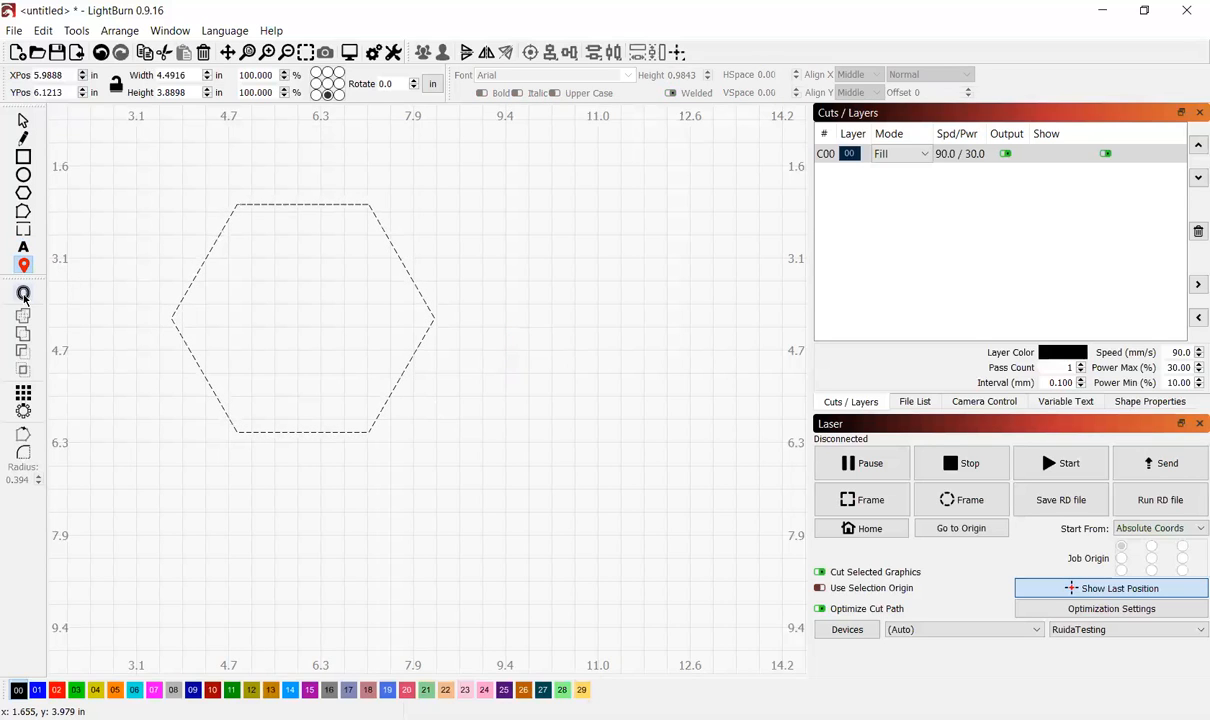
pyautogui.click(24, 294)
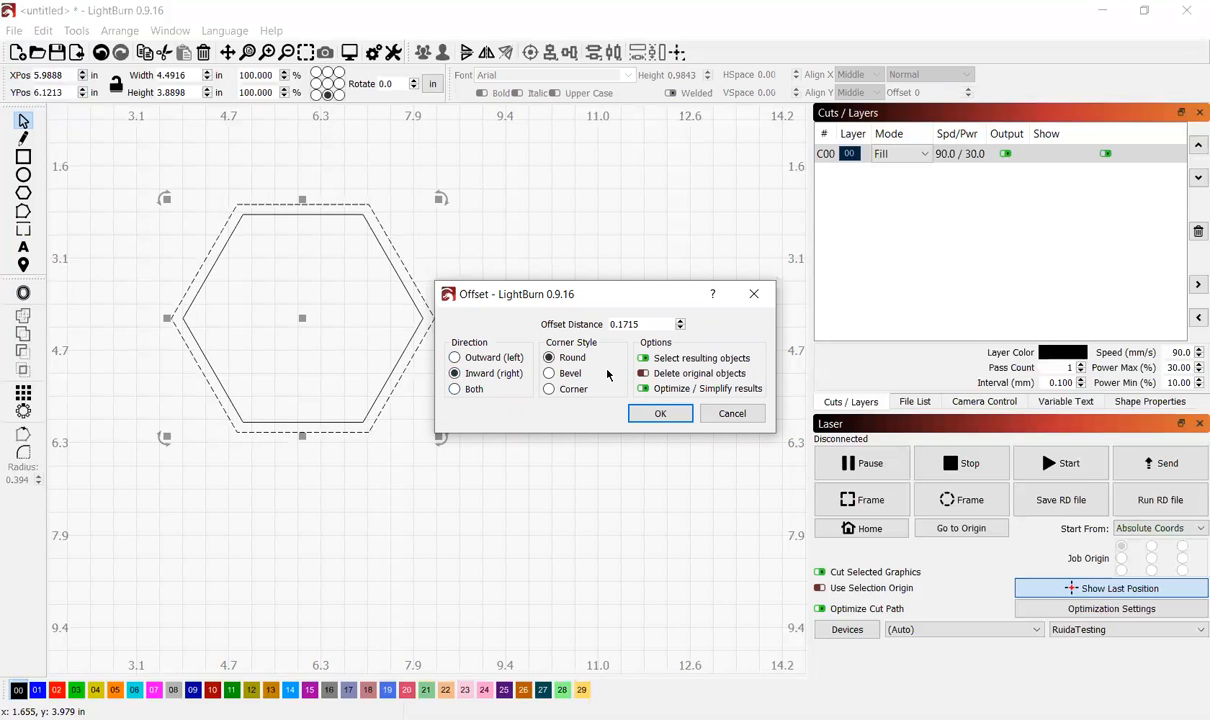
pyautogui.click(660, 414)
pyautogui.click(582, 498)
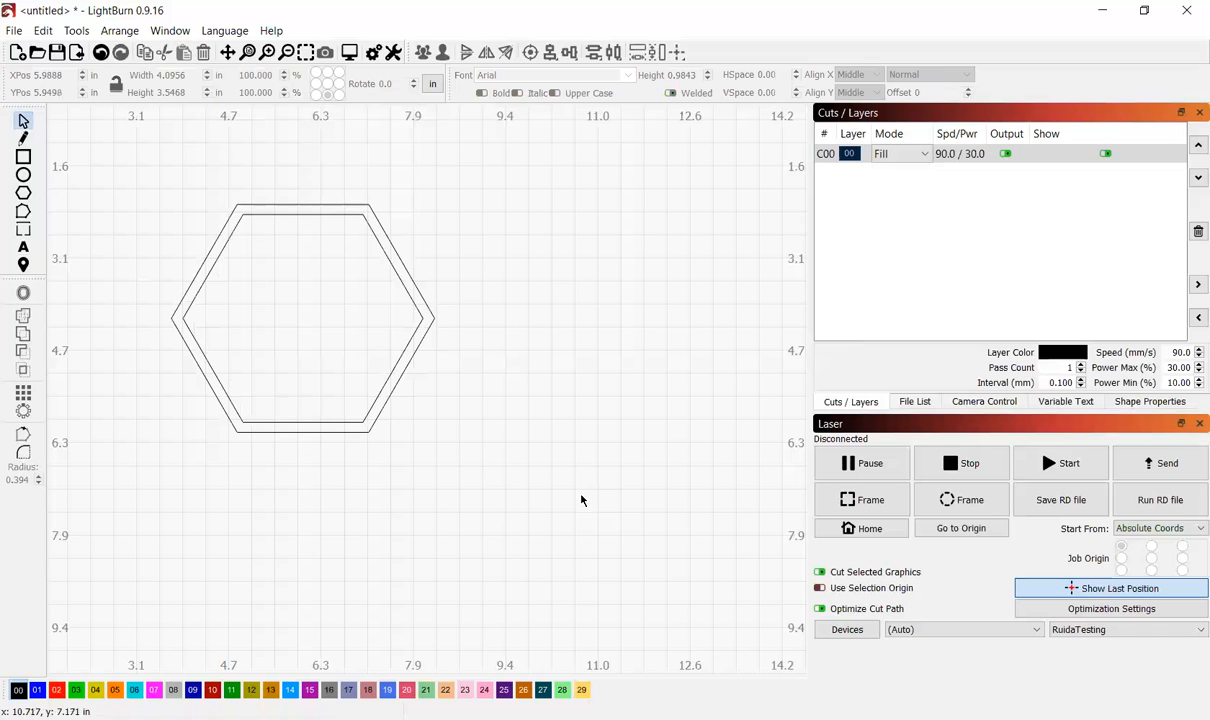
# Select both hexagons and try welding them into one shape.
pyautogui.moveTo(540, 500); pyautogui.dragTo(116, 167)
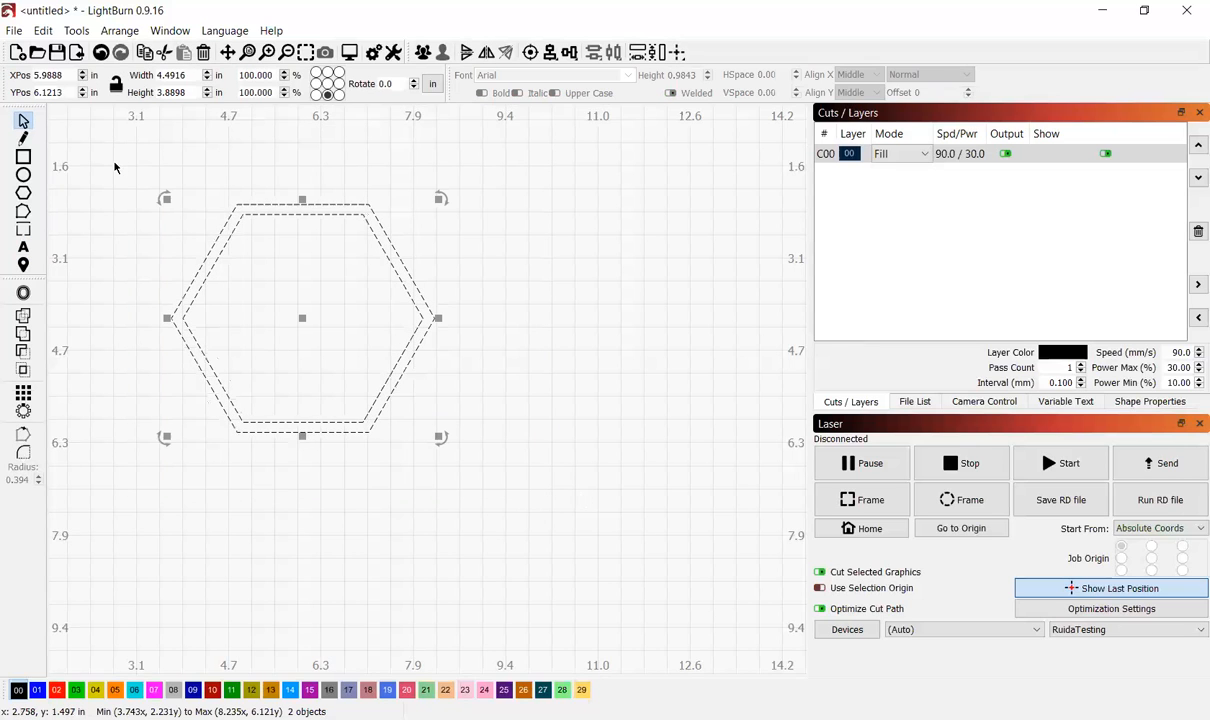
pyautogui.click(106, 152)
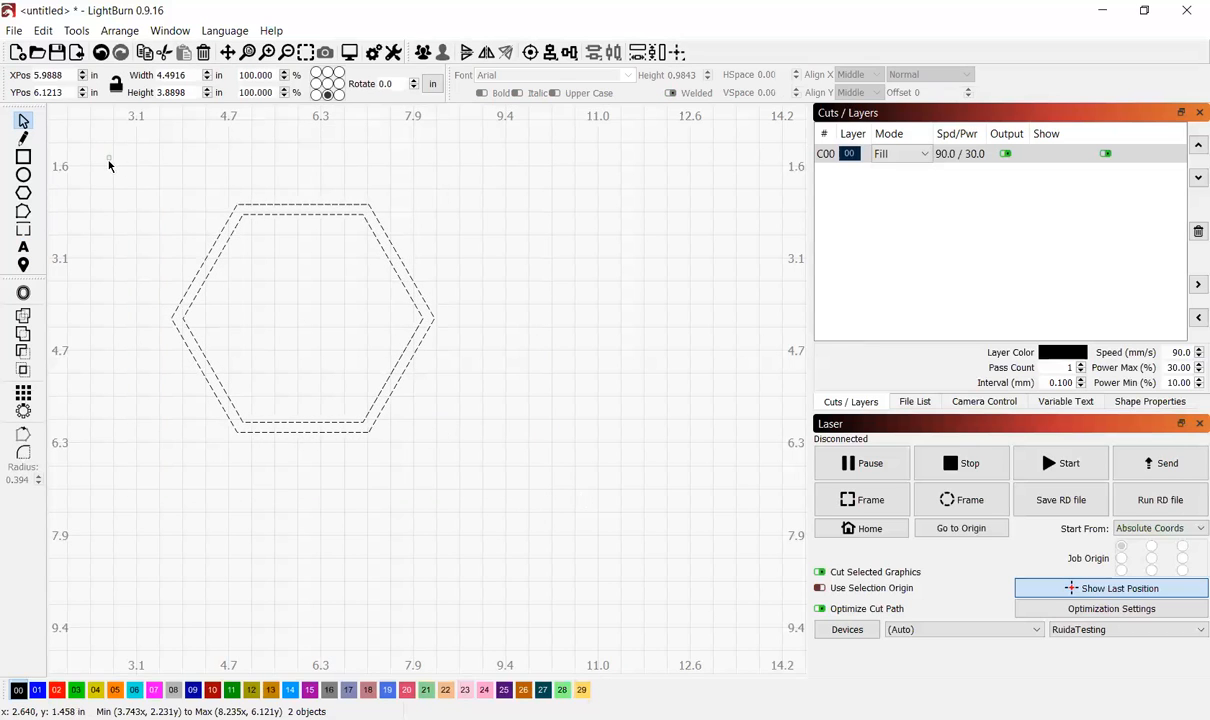
pyautogui.moveTo(115, 137); pyautogui.dragTo(588, 575)
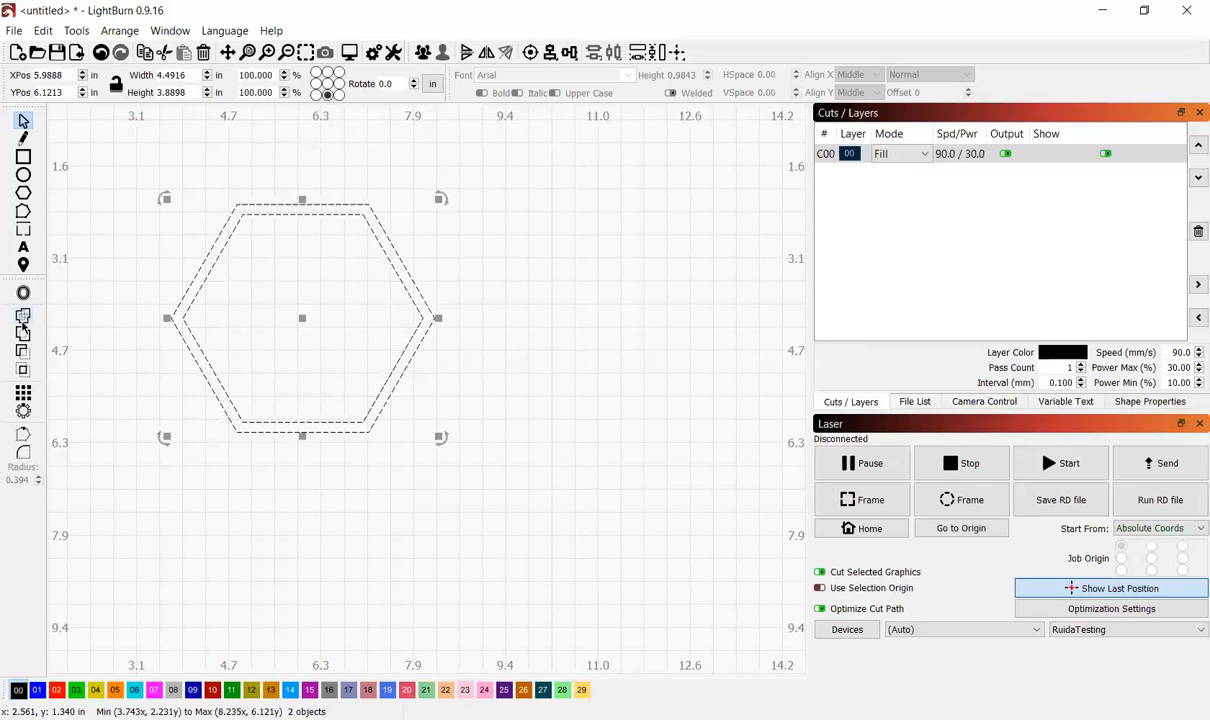
pyautogui.click(23, 329)
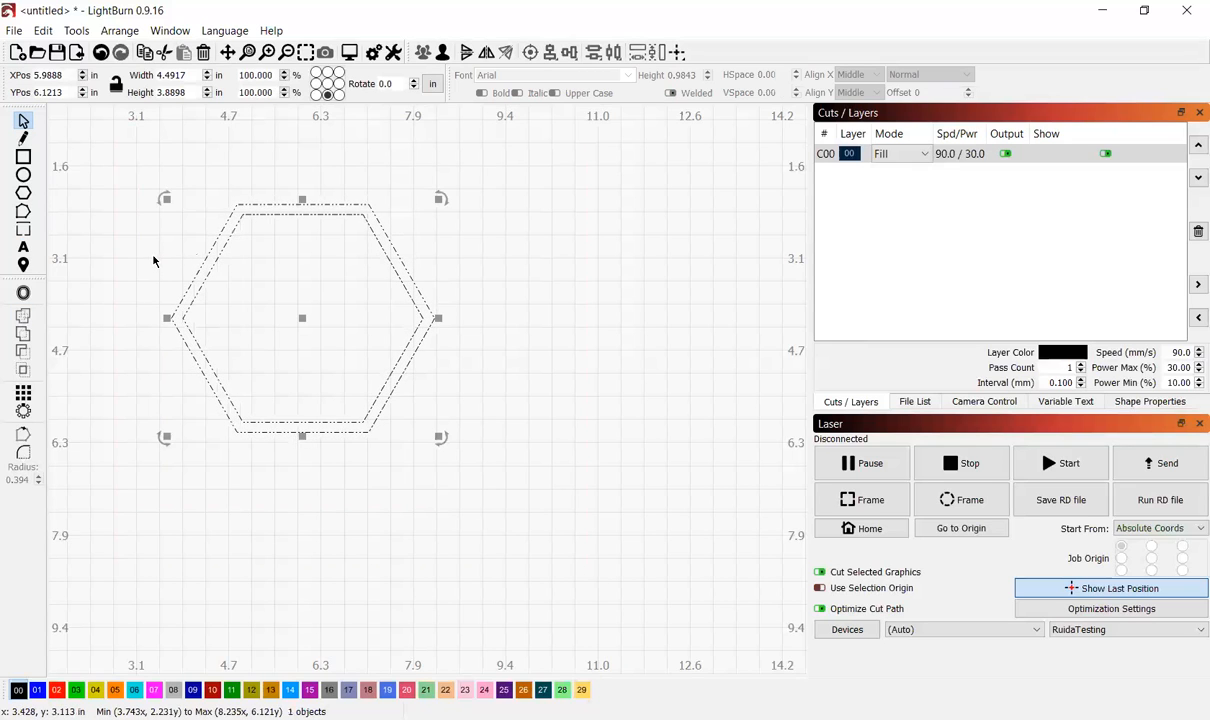
# Shift the welded hexagons slightly, then undo the move and the weld.
pyautogui.click(153, 261)
pyautogui.click(214, 265)
pyautogui.moveTo(212, 266)
pyautogui.mouseDown()
pyautogui.moveTo(375, 348)
pyautogui.moveTo(362, 388)
pyautogui.moveTo(223, 402)
pyautogui.moveTo(146, 181)
pyautogui.moveTo(203, 244)
pyautogui.mouseUp()
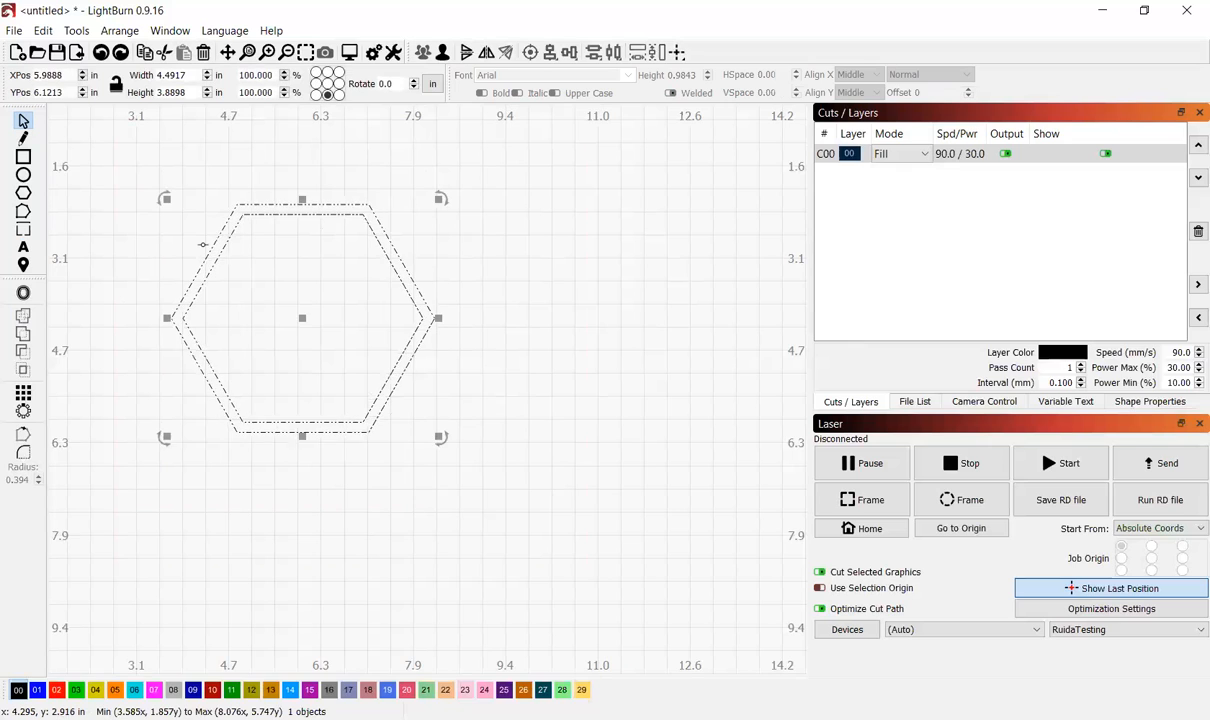
pyautogui.click(189, 259)
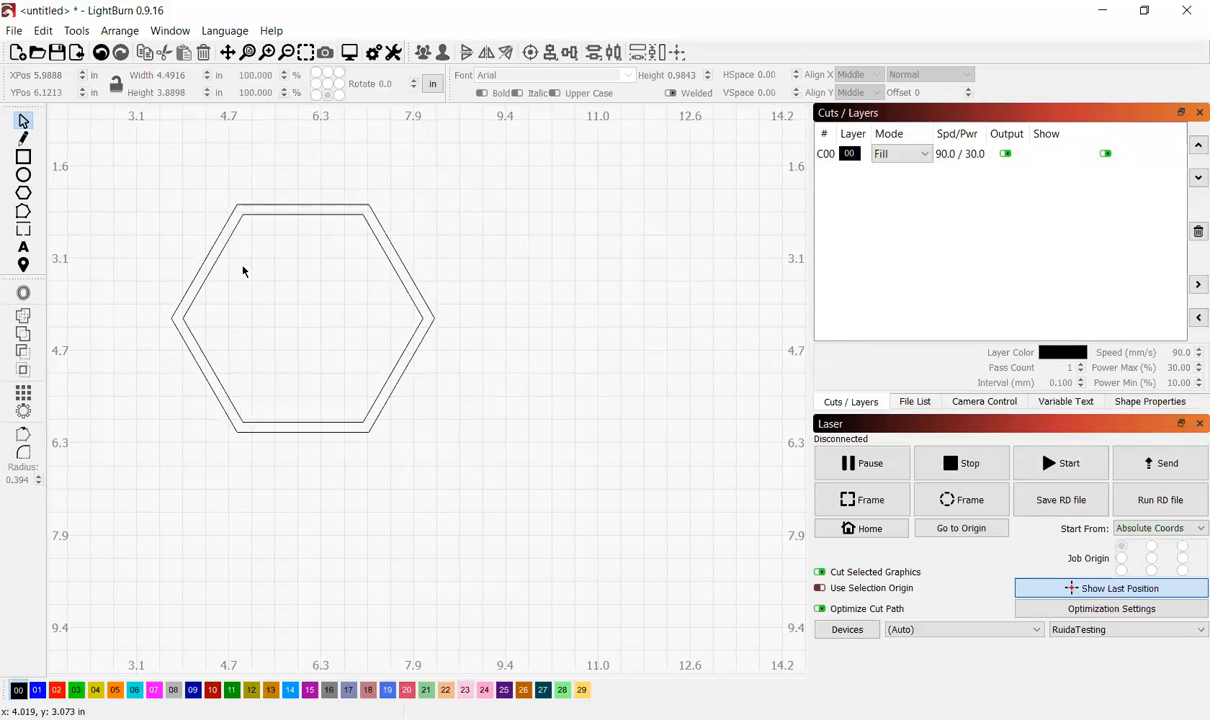
pyautogui.click(240, 268)
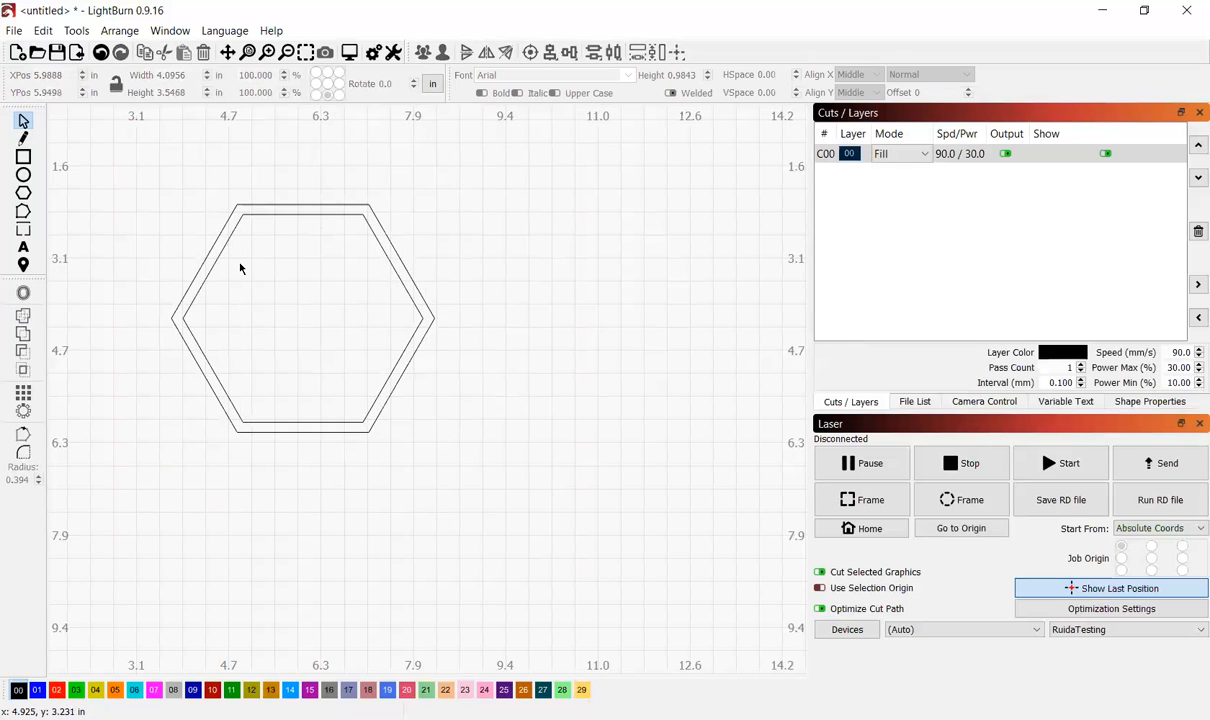
# Move only the inner hexagon about 4.7 in to the right, then undo the move.
pyautogui.click(220, 258)
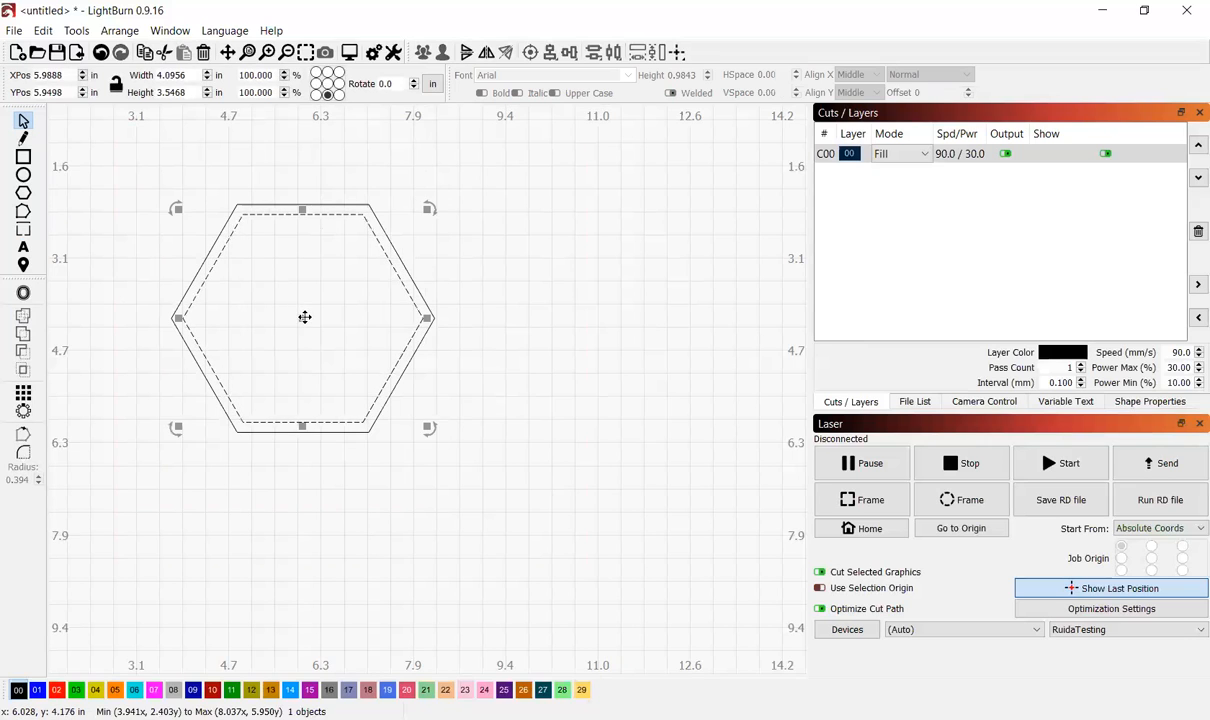
pyautogui.moveTo(305, 319); pyautogui.dragTo(578, 355)
pyautogui.hotkey('ctrl', 'z')
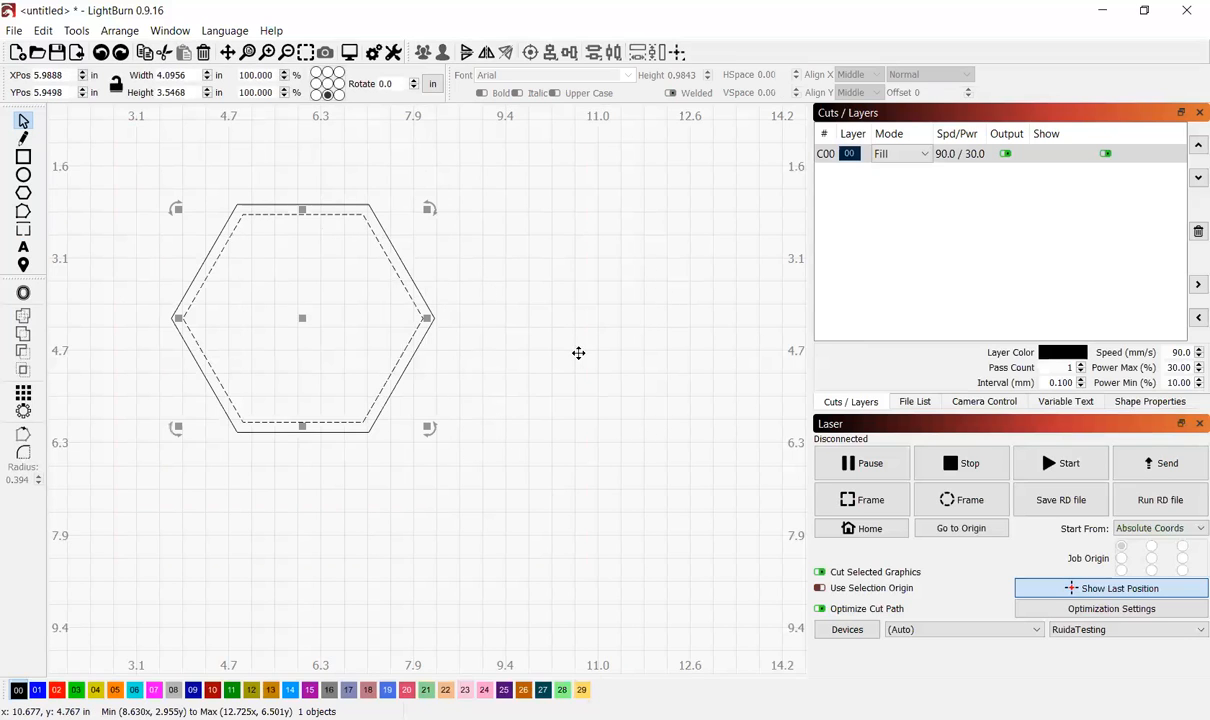
# Weld both hexagons into one shape and move it about 0.36 in right and 0.29 in up.
pyautogui.moveTo(497, 140); pyautogui.dragTo(47, 545)
pyautogui.click(28, 317)
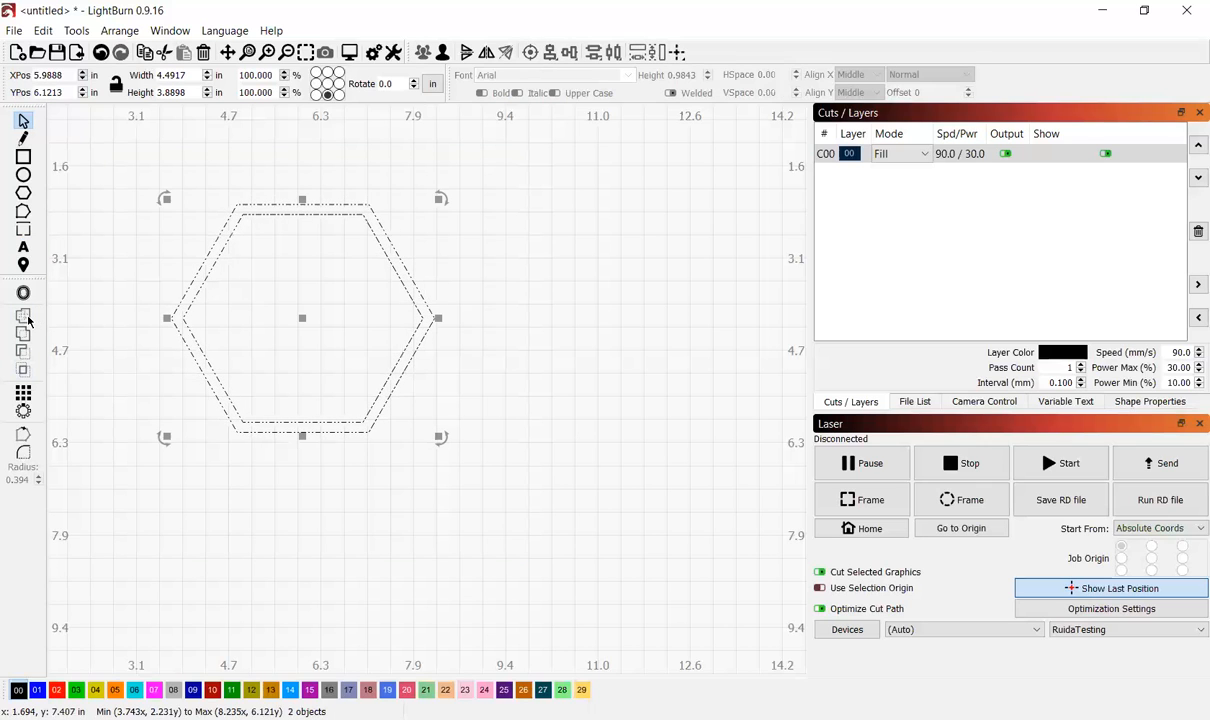
pyautogui.click(208, 244)
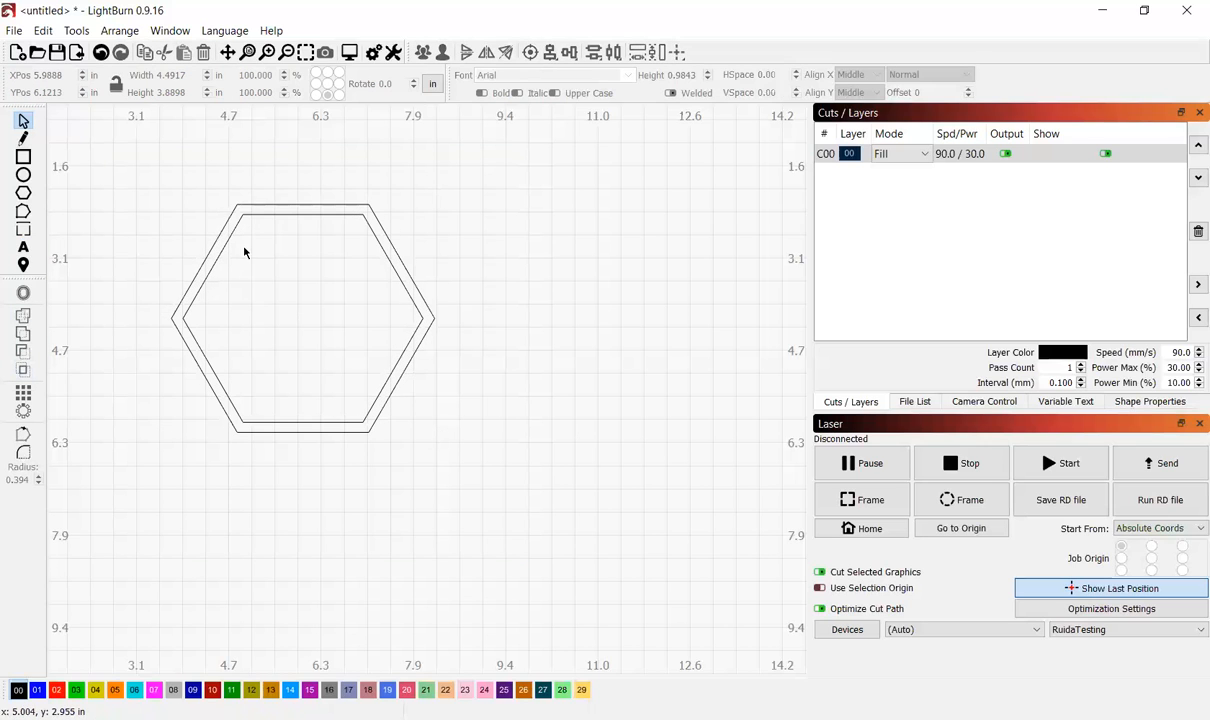
pyautogui.moveTo(226, 241); pyautogui.dragTo(622, 239)
pyautogui.moveTo(263, 179); pyautogui.dragTo(248, 230)
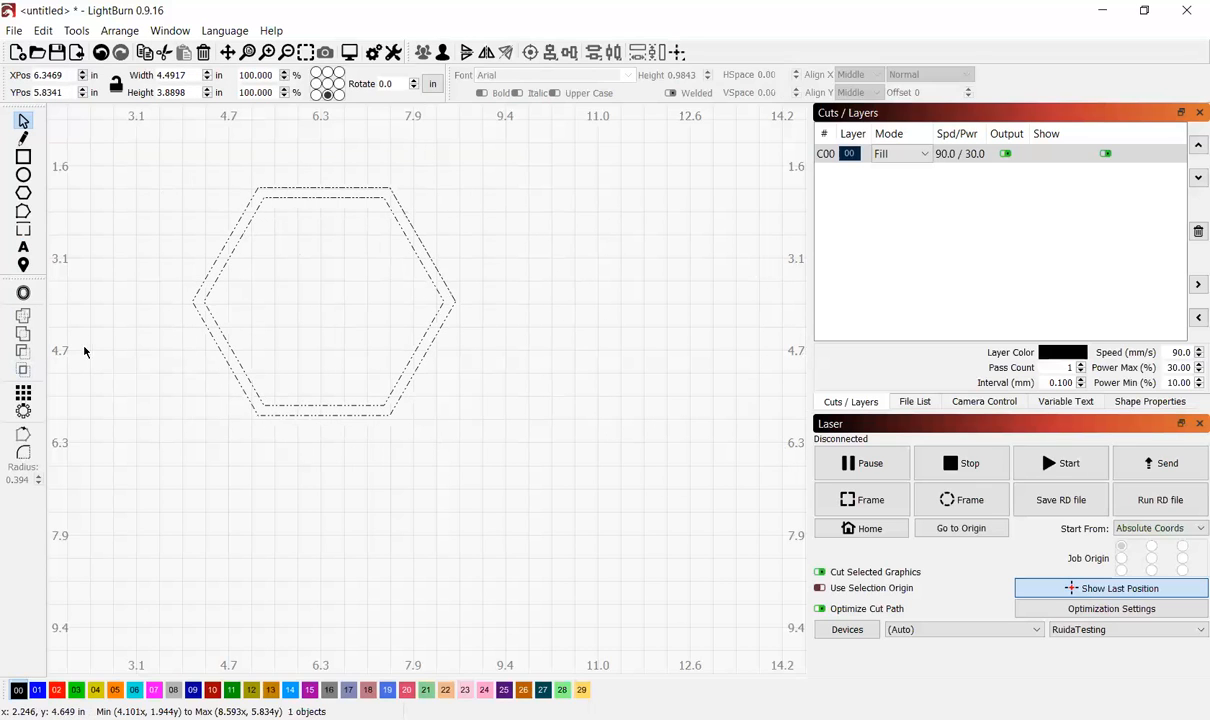
# Pick the edges of the welded hexagon shape to check how its two outlines are selected.
pyautogui.click(244, 300)
pyautogui.click(213, 317)
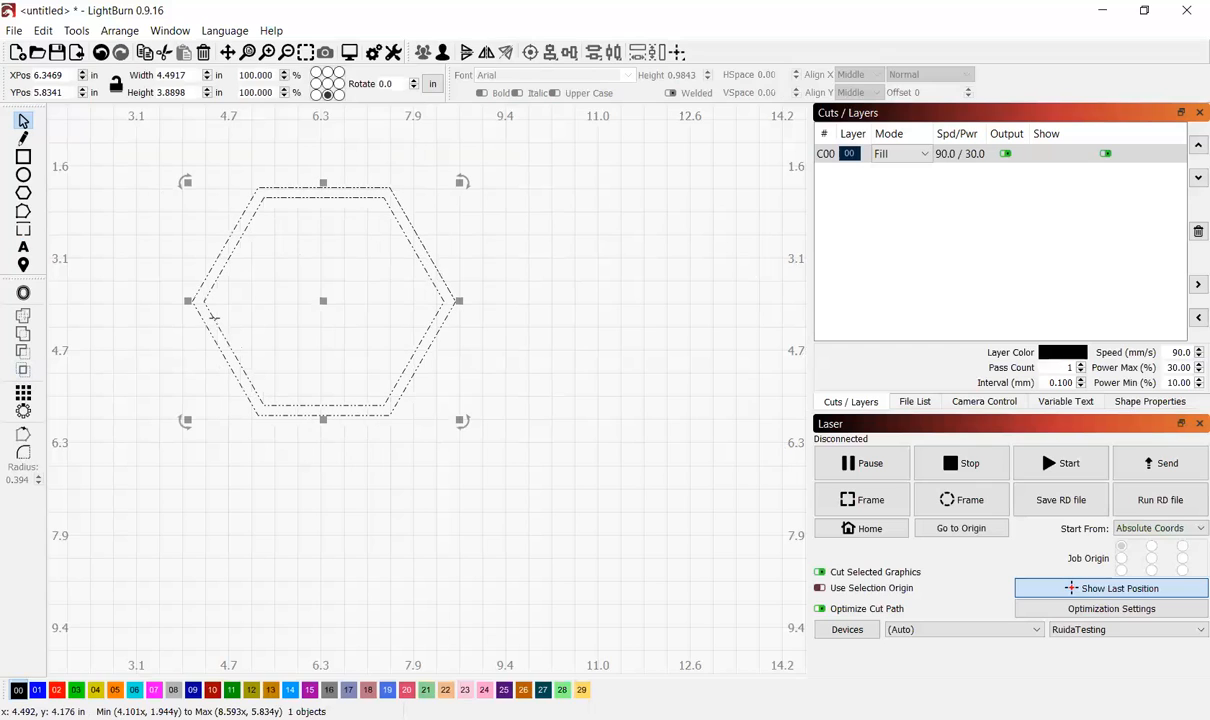
pyautogui.click(216, 316)
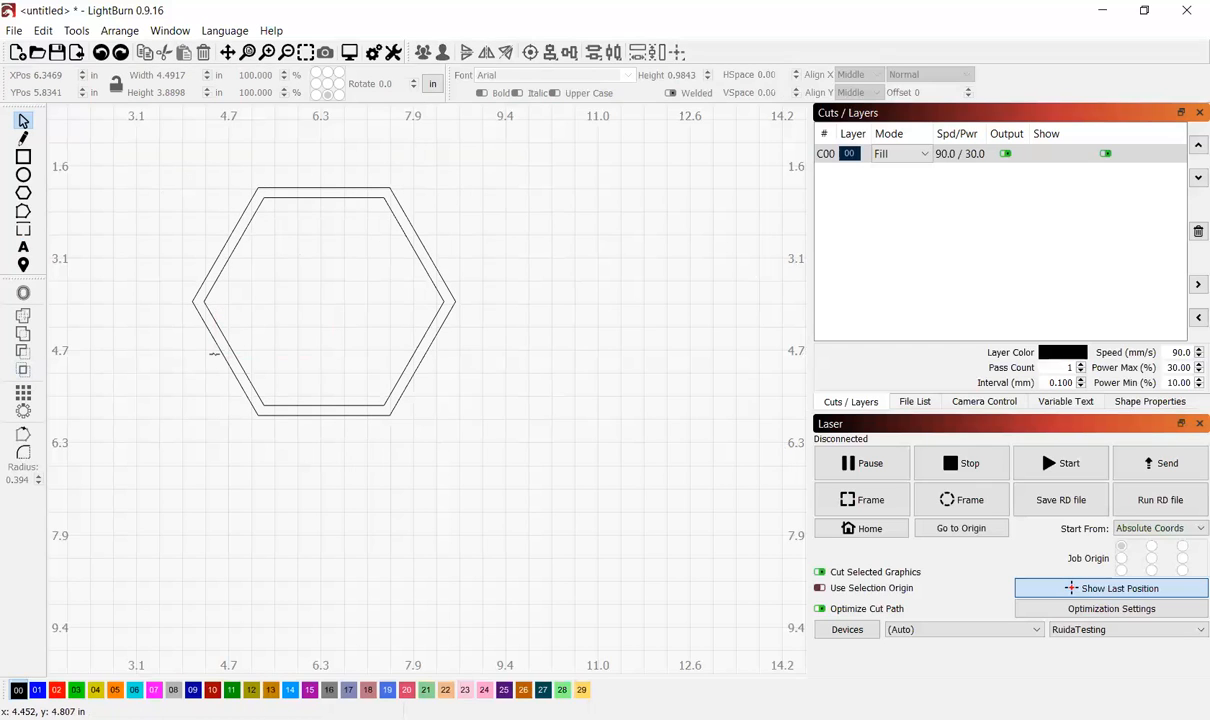
pyautogui.click(230, 349)
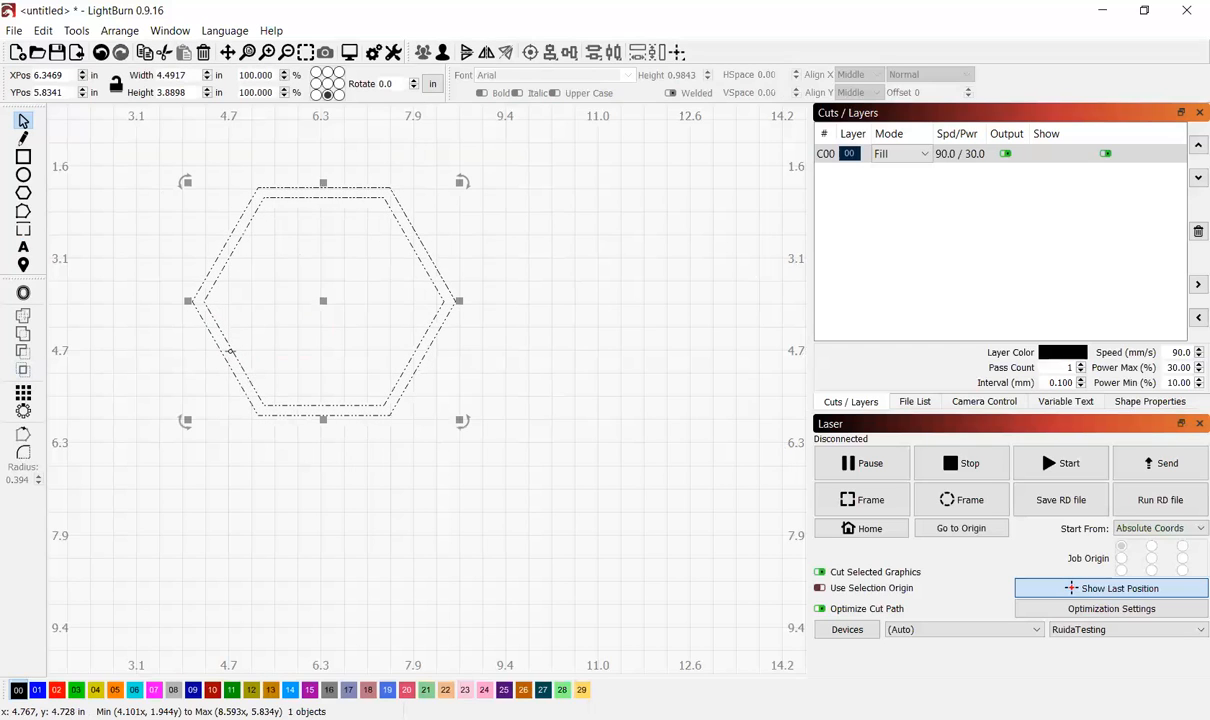
pyautogui.click(230, 351)
pyautogui.click(230, 349)
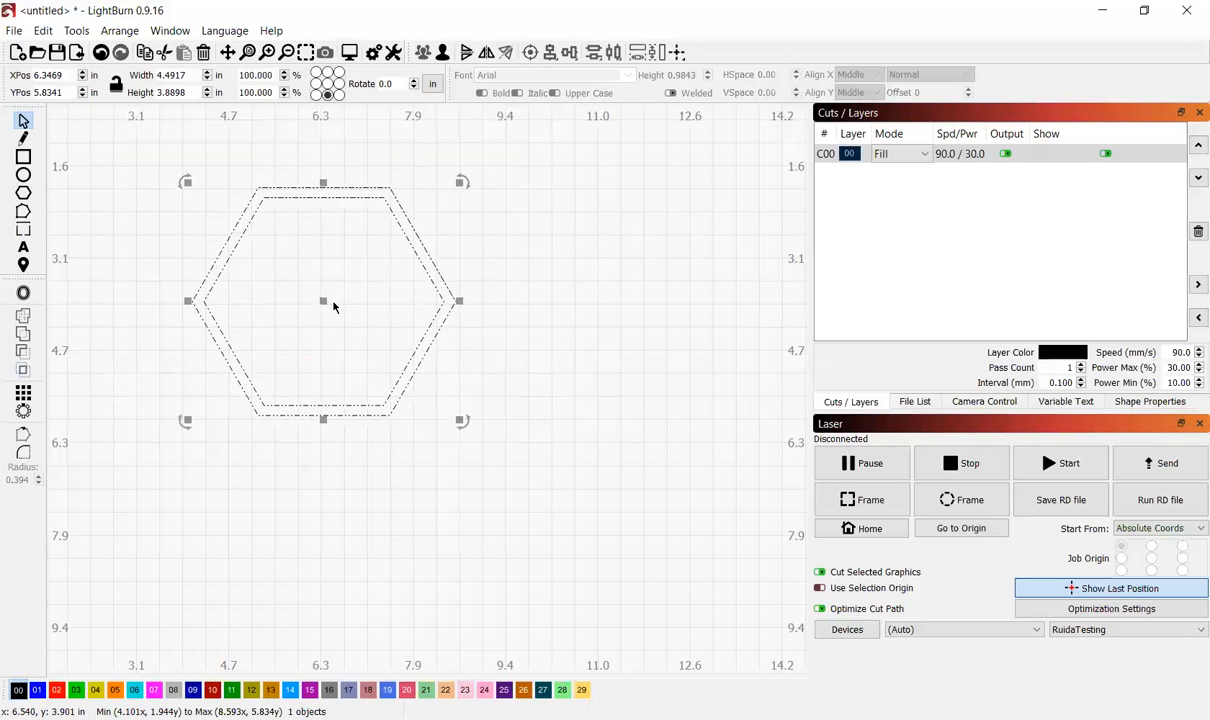
# Reselect the welded hexagon by its inner outline and sides to check whether both outlines act as one object.
pyautogui.click(318, 302)
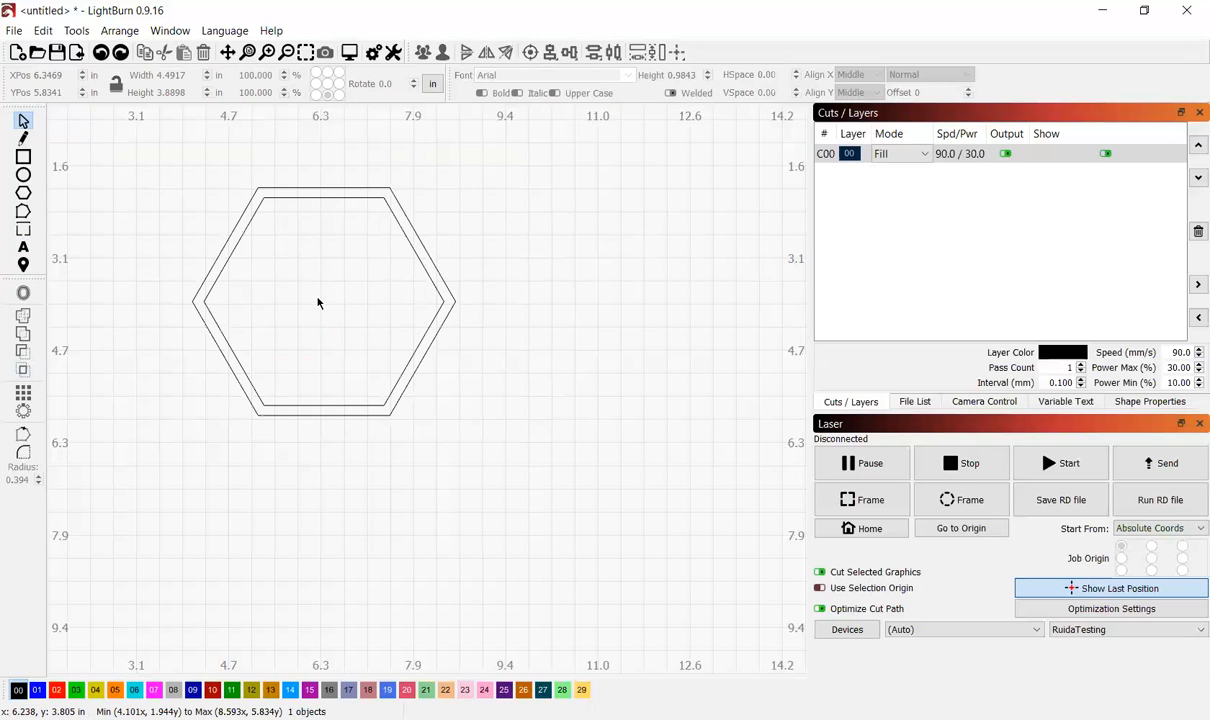
pyautogui.click(413, 250)
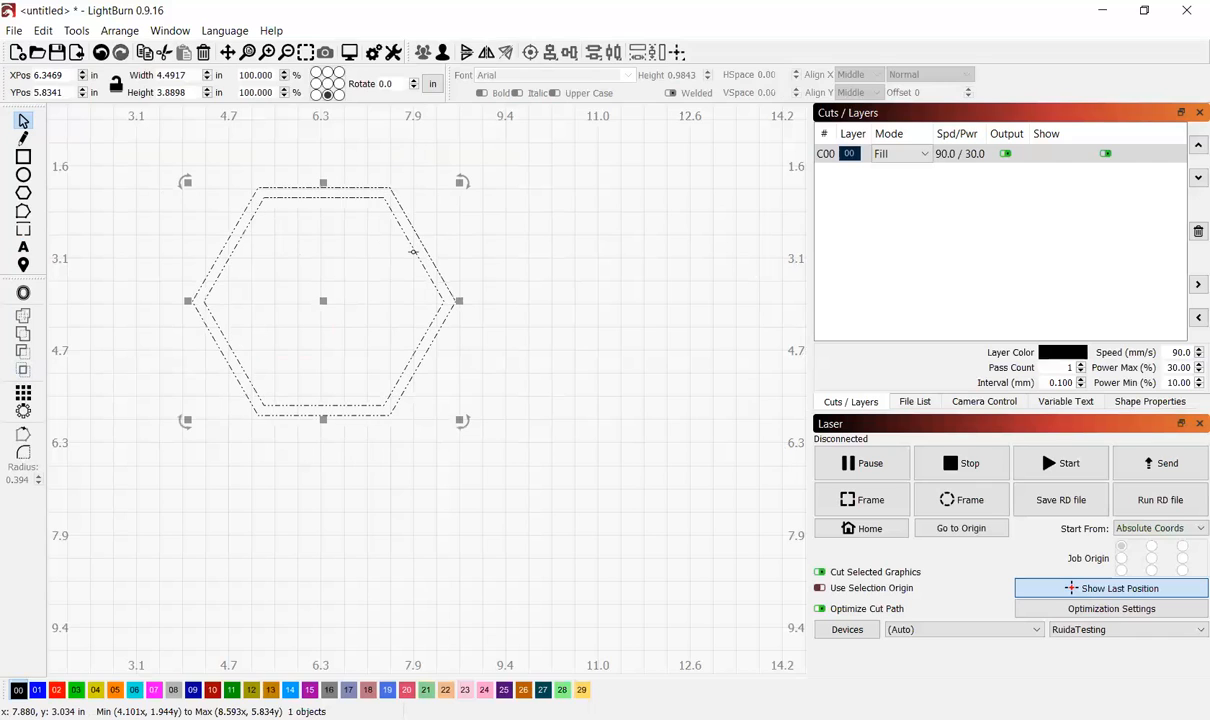
pyautogui.click(413, 252)
pyautogui.click(413, 252)
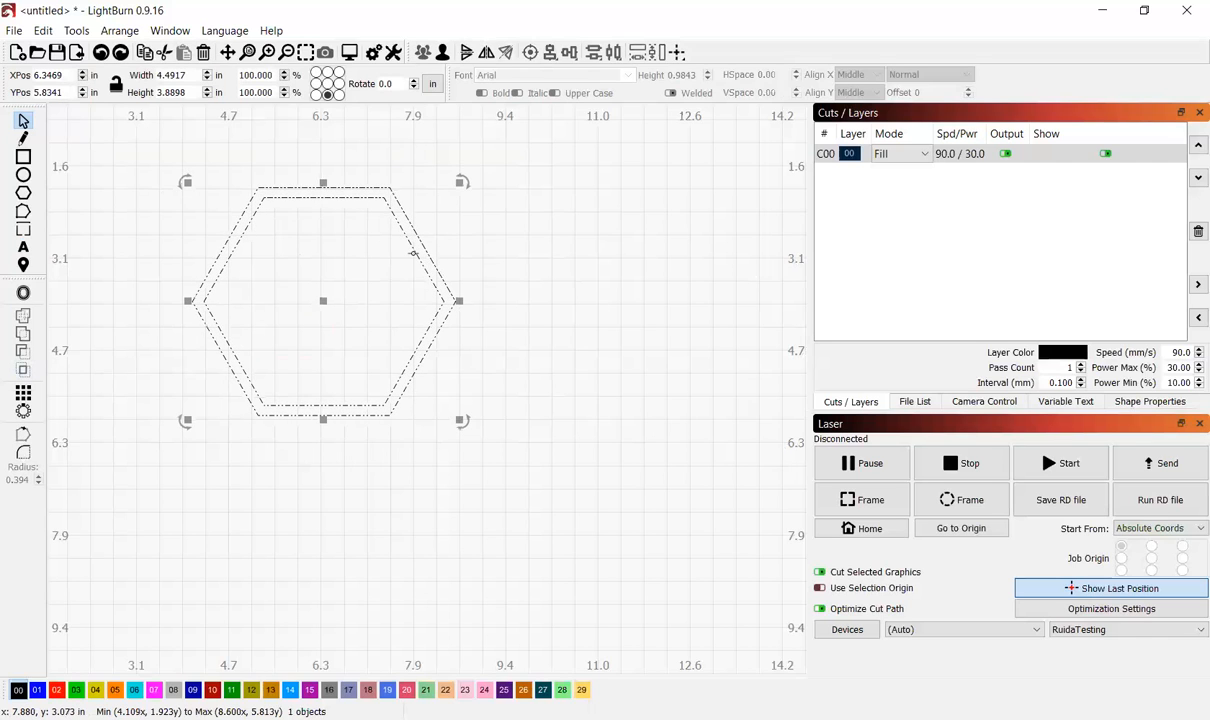
pyautogui.click(413, 250)
pyautogui.click(413, 250)
pyautogui.moveTo(444, 295)
pyautogui.mouseDown()
pyautogui.moveTo(459, 314)
pyautogui.moveTo(430, 312)
pyautogui.mouseUp()
pyautogui.click(433, 313)
pyautogui.click(428, 316)
pyautogui.click(407, 343)
pyautogui.click(407, 343)
pyautogui.click(405, 343)
pyautogui.click(367, 359)
pyautogui.click(395, 360)
pyautogui.click(481, 197)
# Apply a Boolean union to the outer and inner hexagons, and undo the union.
pyautogui.moveTo(461, 152); pyautogui.dragTo(125, 532)
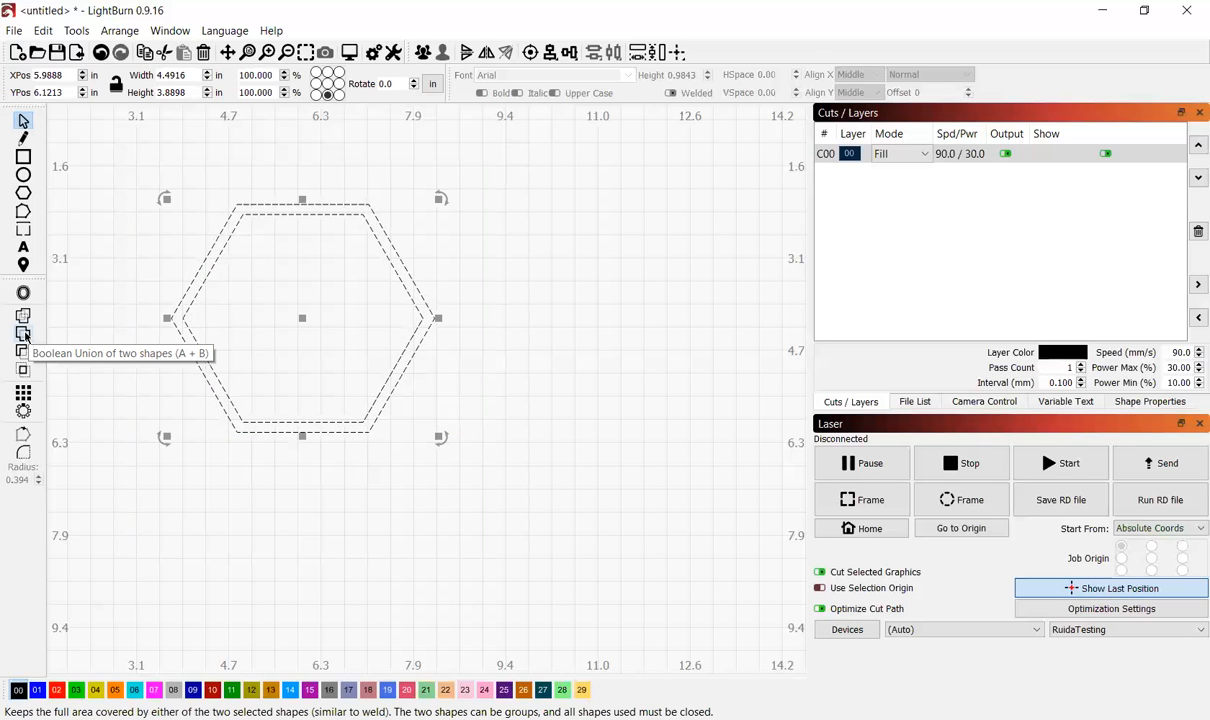
pyautogui.click(486, 386)
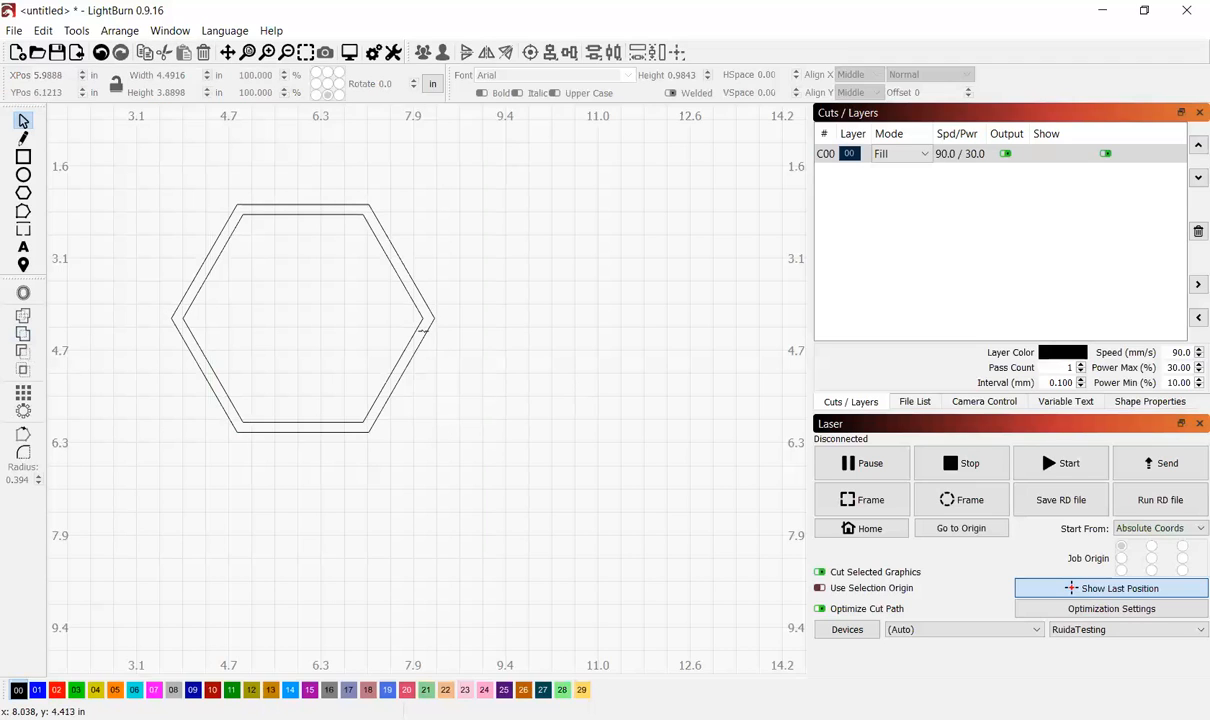
pyautogui.click(428, 331)
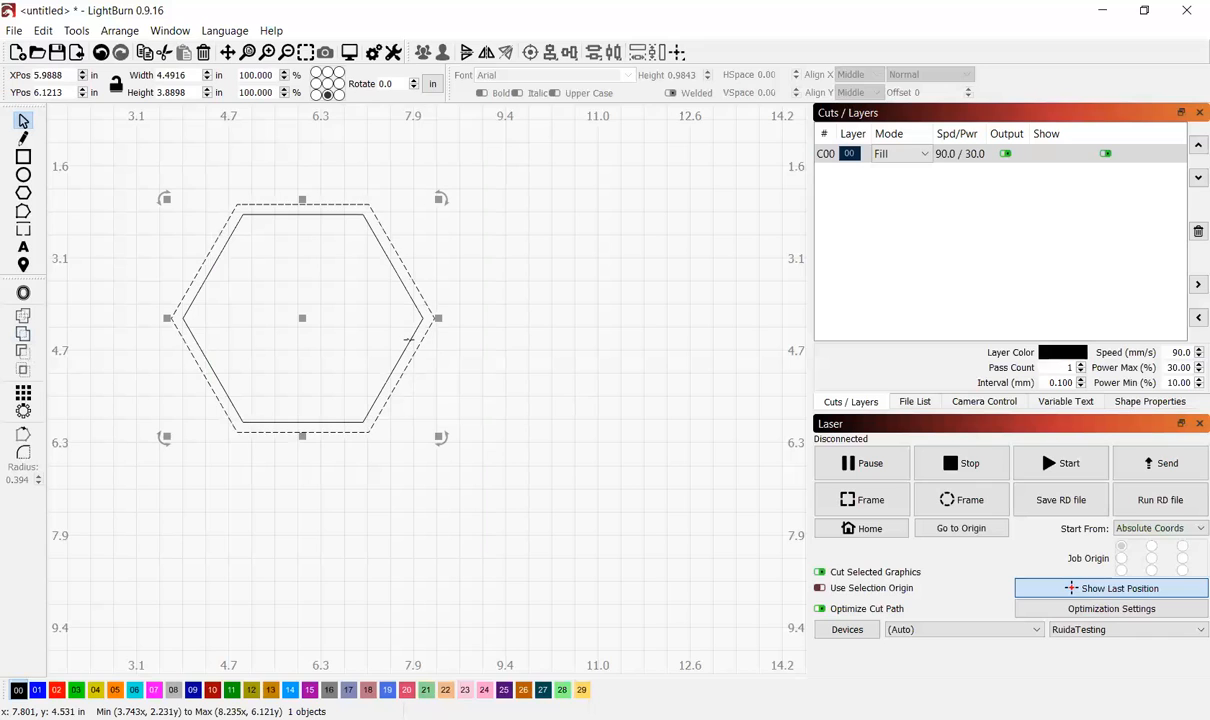
pyautogui.keyDown('shift'); pyautogui.click(408, 341); pyautogui.keyUp('shift')
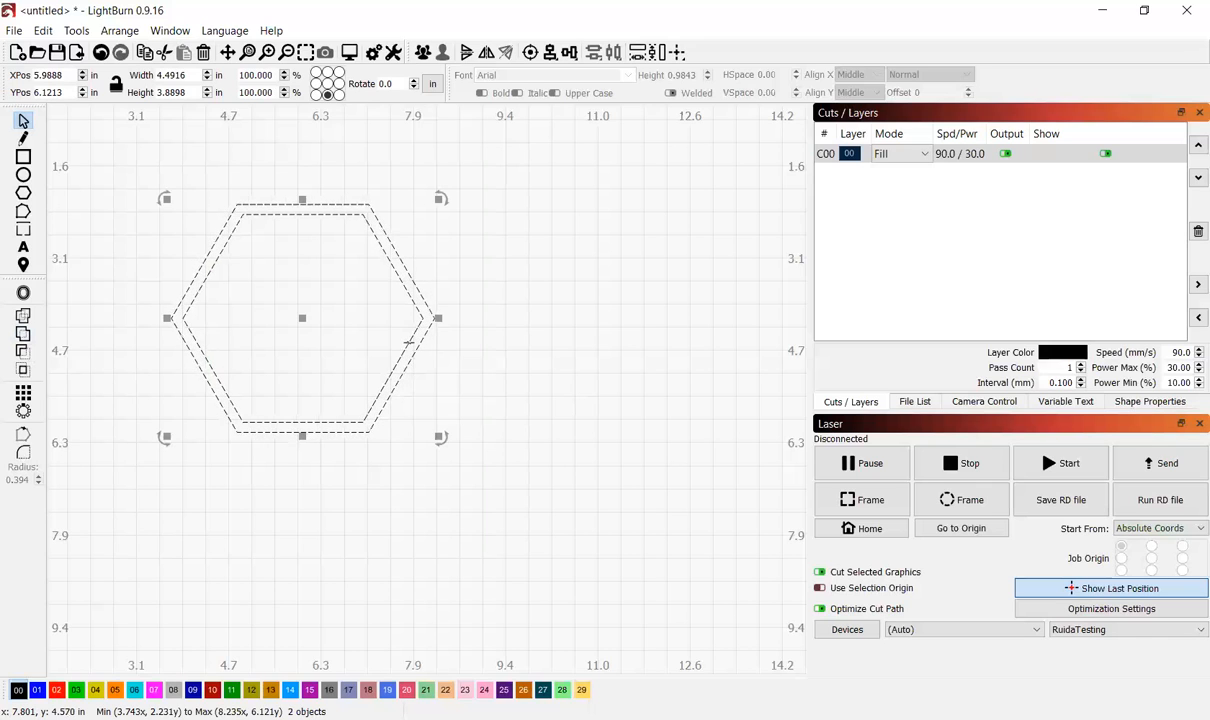
pyautogui.click(29, 338)
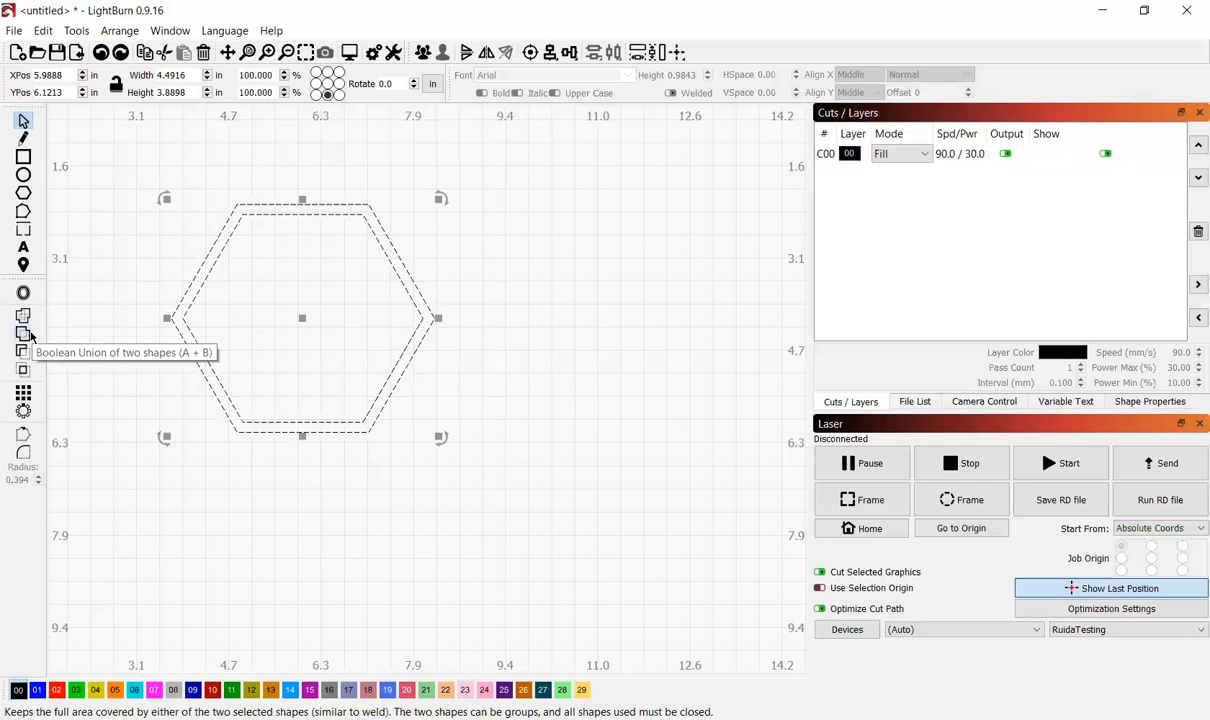
pyautogui.hotkey('ctrl', 'z')
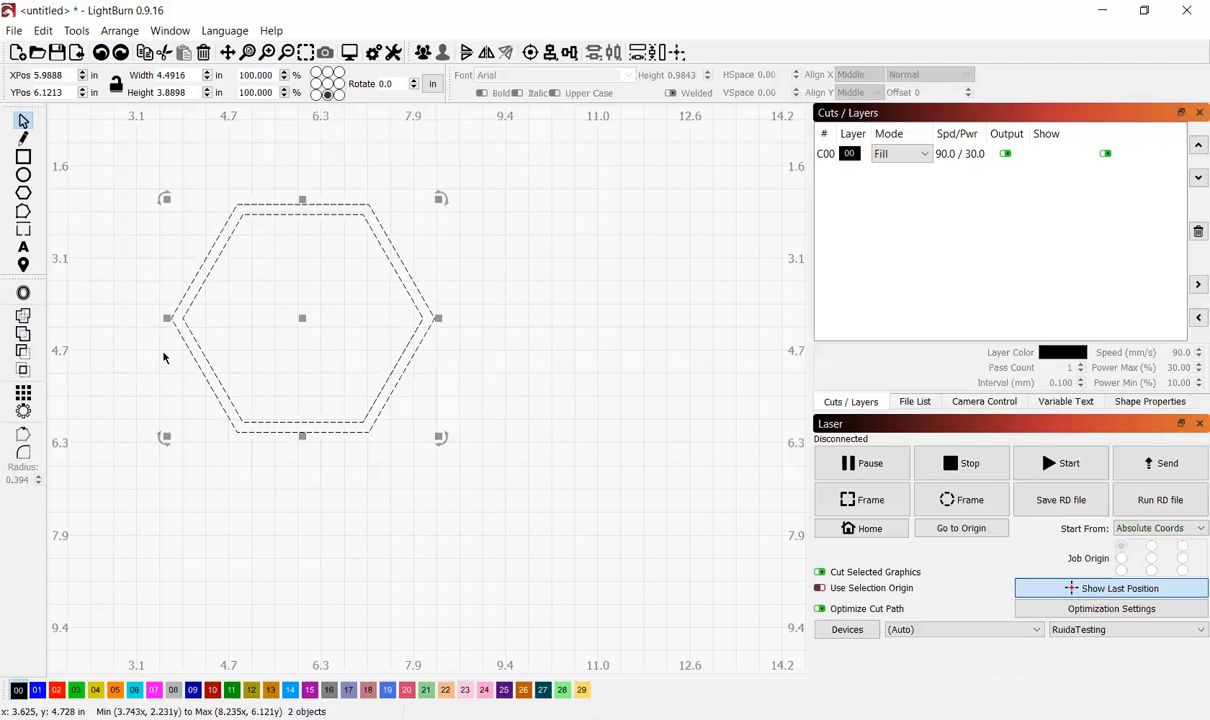
# Subtract the inner hexagon from the outer hexagon with Boolean subtraction, selecting the outer one first.
pyautogui.click(146, 366)
pyautogui.moveTo(115, 155); pyautogui.dragTo(516, 486)
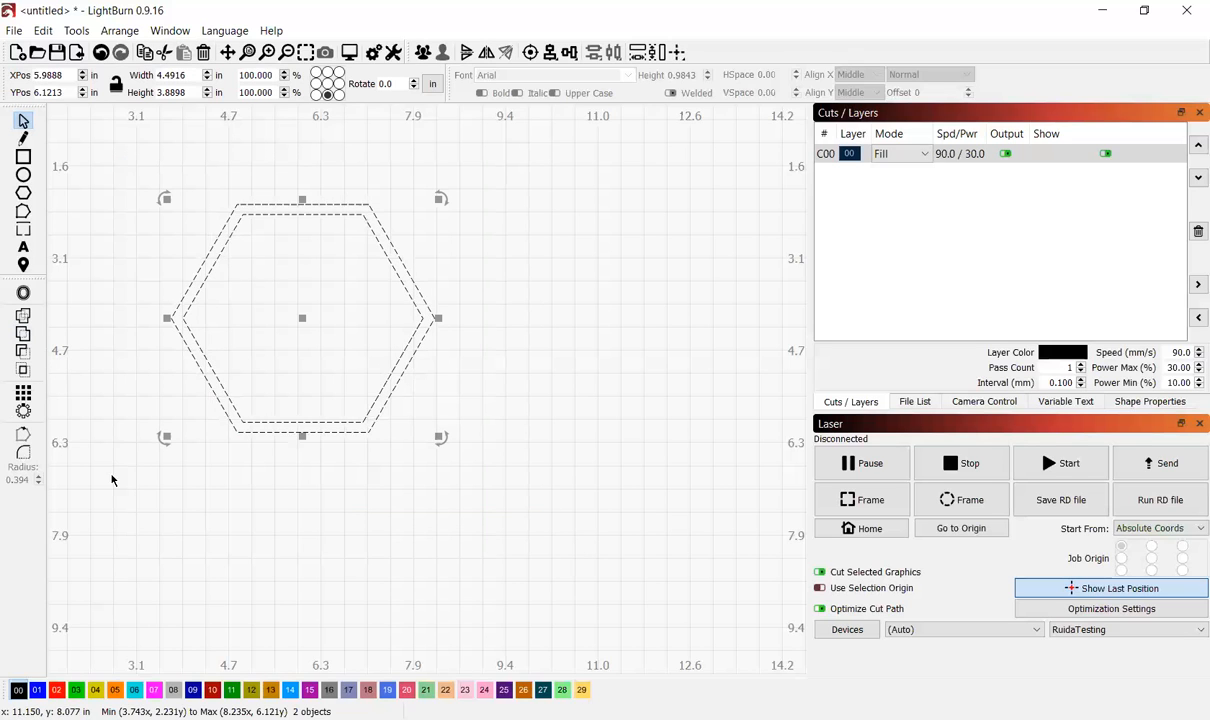
pyautogui.click(21, 352)
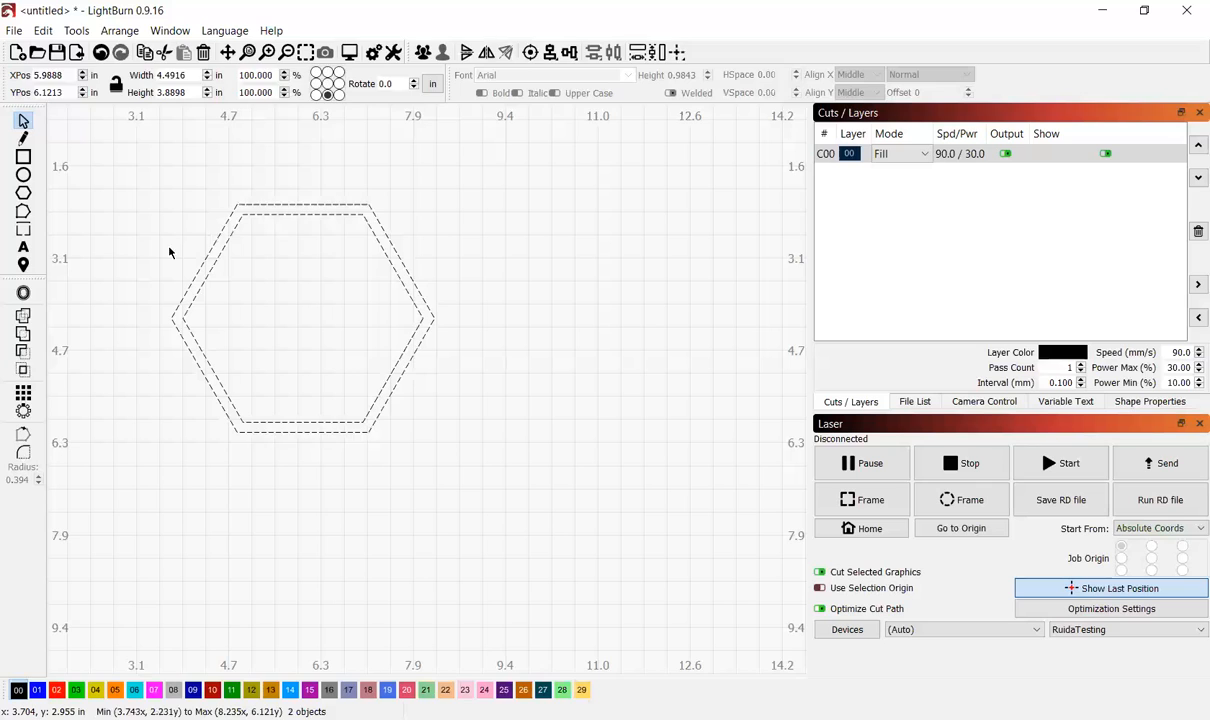
pyautogui.click(170, 256)
pyautogui.click(213, 244)
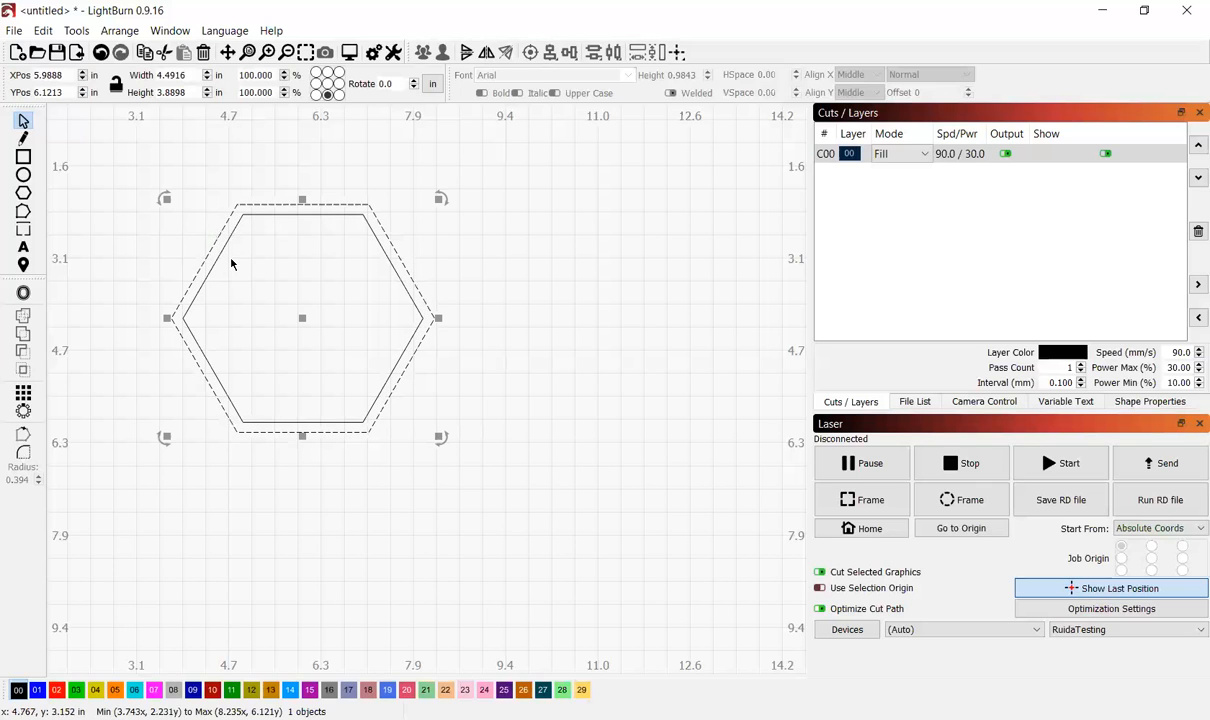
pyautogui.keyDown('shift'); pyautogui.click(215, 264); pyautogui.keyUp('shift')
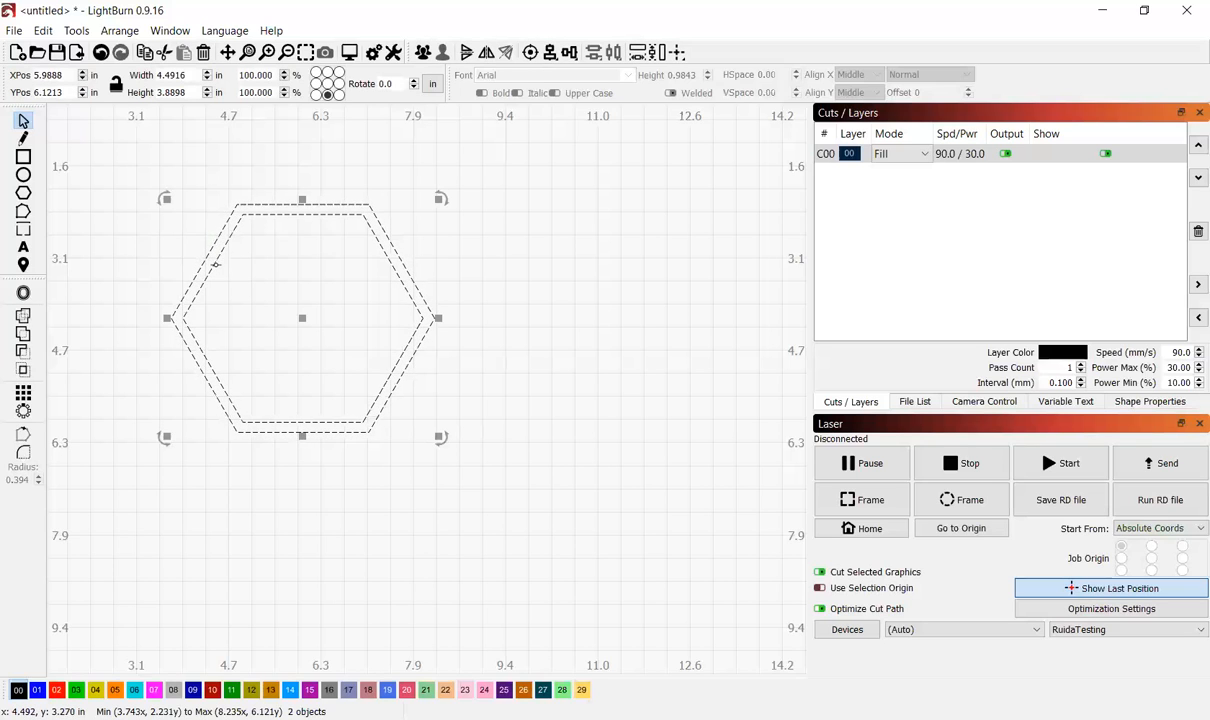
pyautogui.click(25, 353)
pyautogui.click(221, 279)
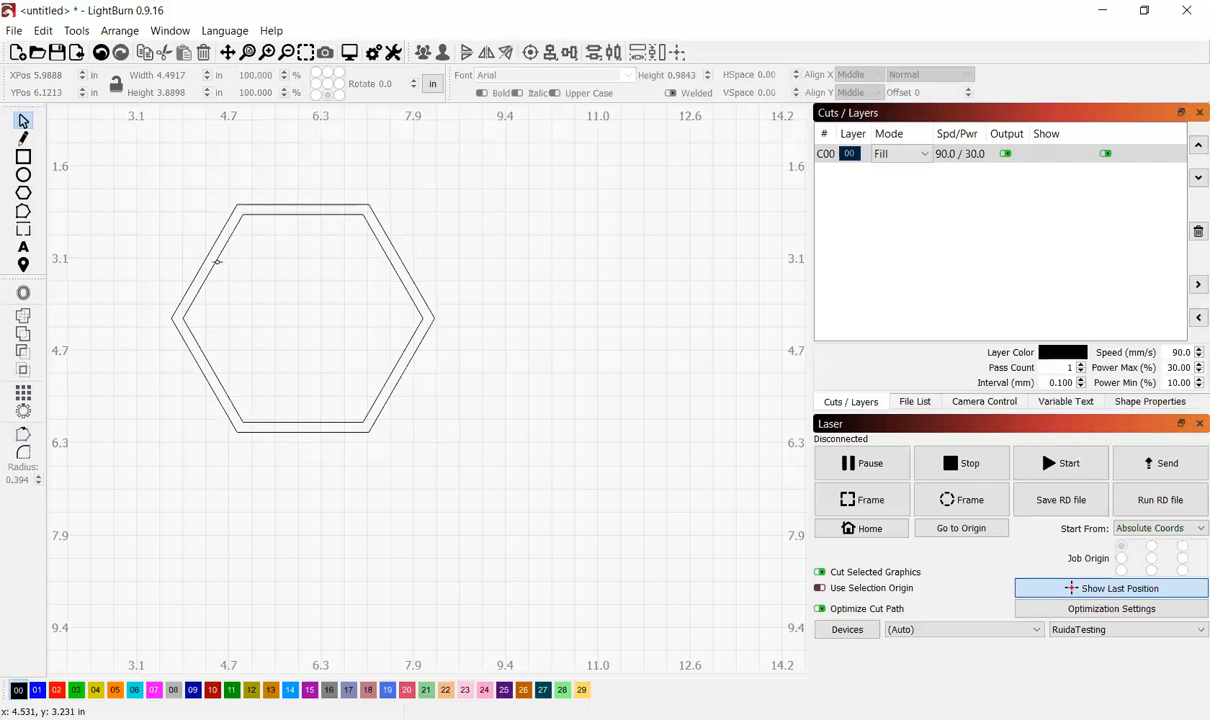
# Move the subtracted hexagon around to see how its outlines behave, and undo the moves and the subtraction.
pyautogui.click(214, 264)
pyautogui.moveTo(302, 318); pyautogui.dragTo(431, 294)
pyautogui.hotkey('ctrl', 'z')
pyautogui.click(302, 309)
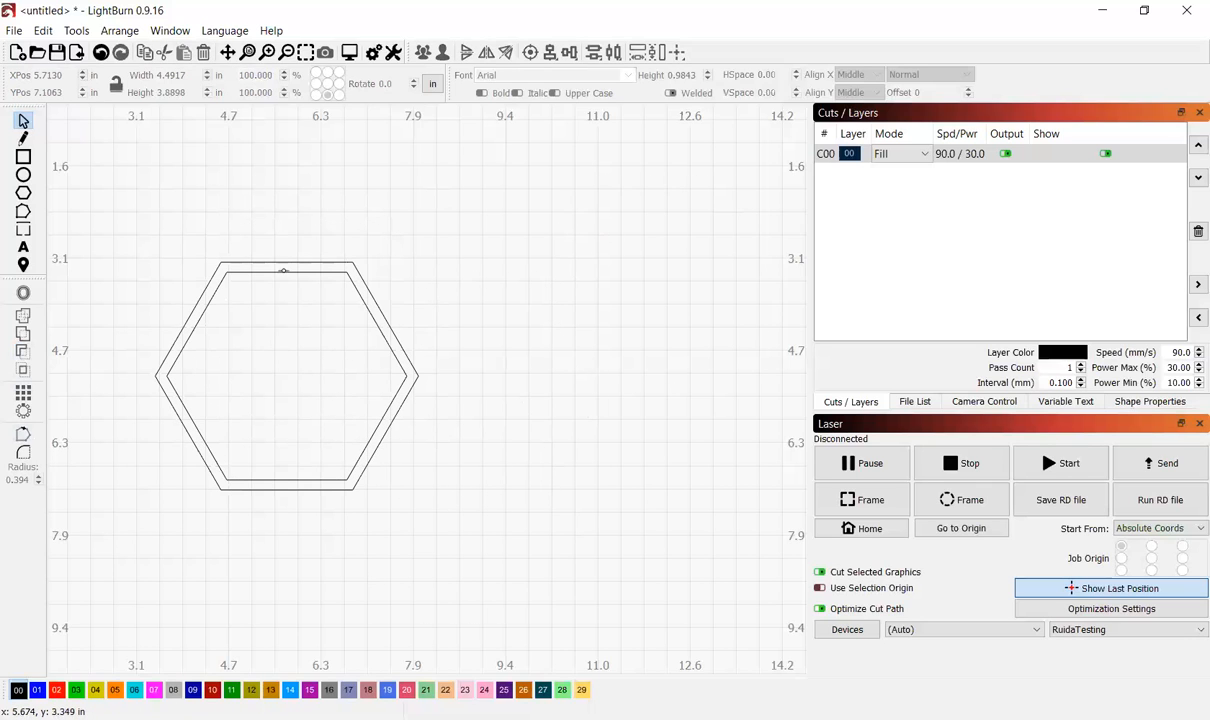
pyautogui.hotkey('ctrl', 'z')
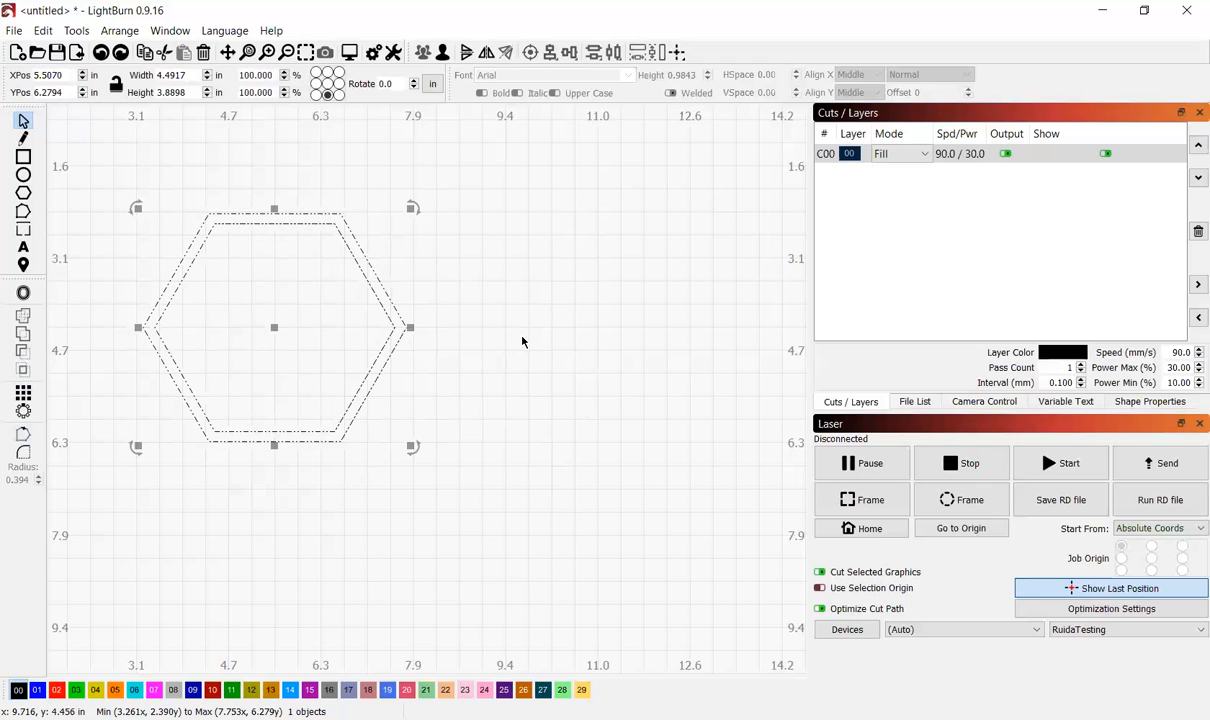
pyautogui.hotkey('ctrl', 'shift', 'z')
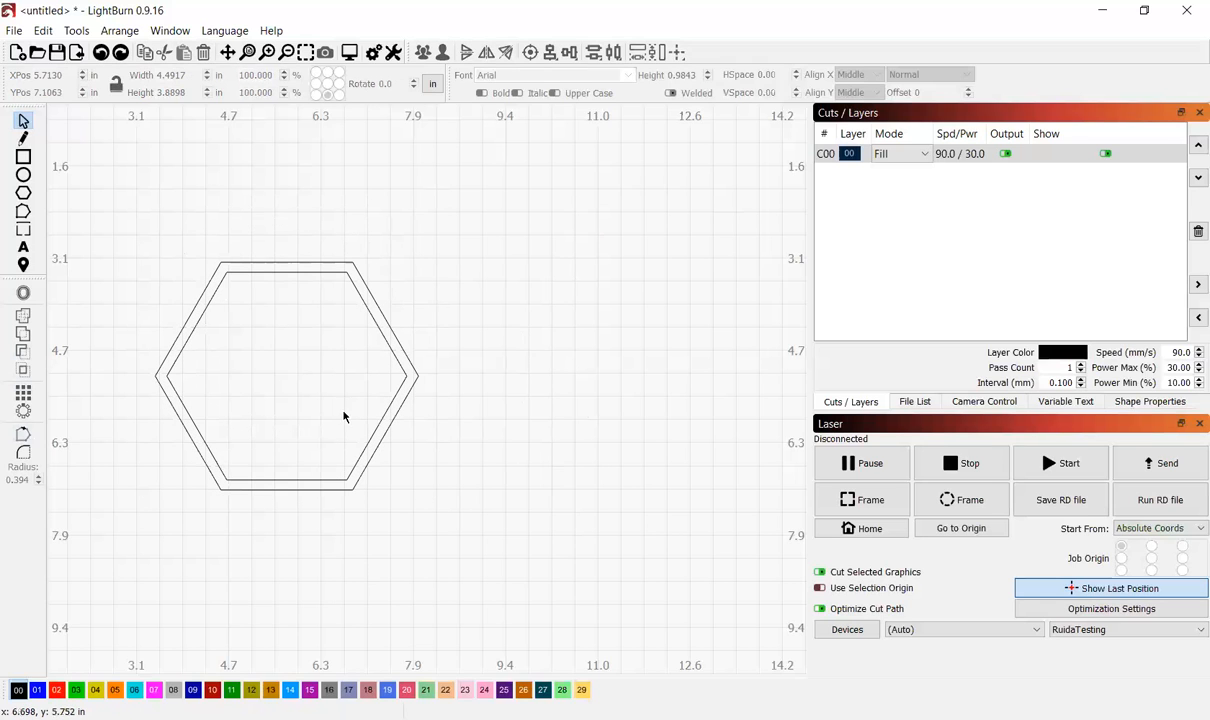
pyautogui.click(383, 435)
pyautogui.press('Escape')
pyautogui.hotkey('ctrl', 'z')
pyautogui.hotkey('ctrl', 'z')
pyautogui.hotkey('ctrl', 'z')
pyautogui.hotkey('ctrl', 'z')
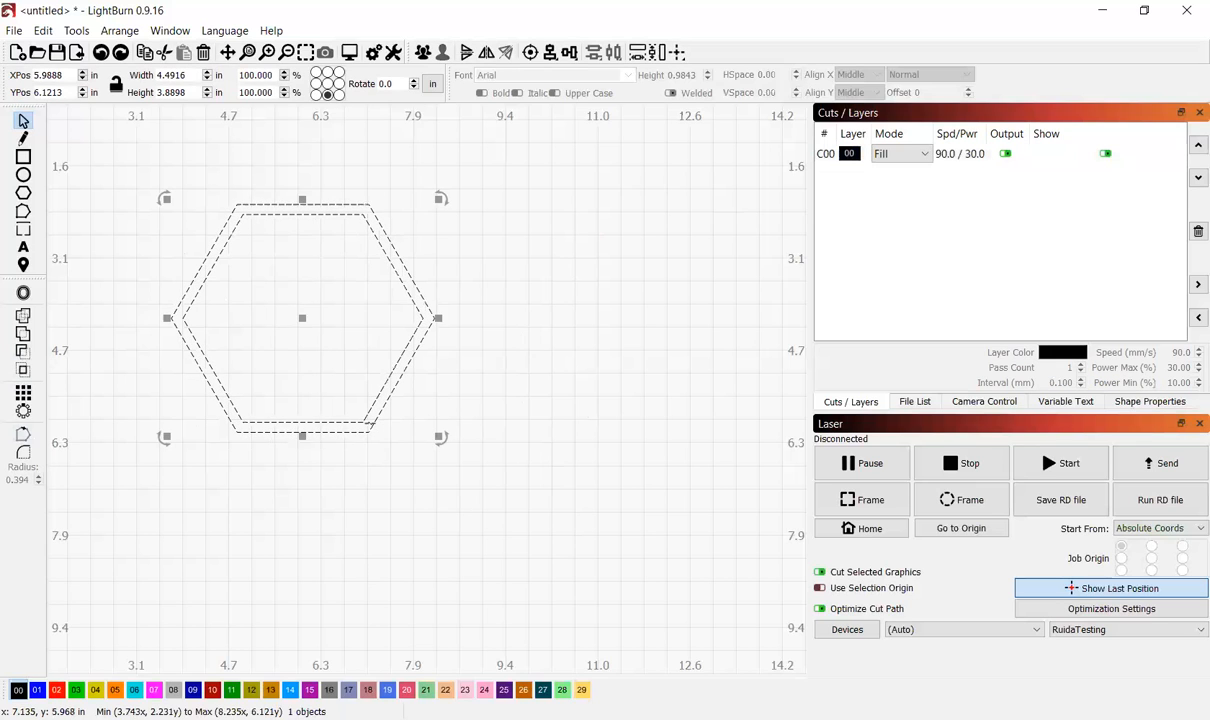
# Apply a Boolean intersection to both hexagons, and undo the intersection.
pyautogui.click(302, 485)
pyautogui.moveTo(139, 163); pyautogui.dragTo(403, 411)
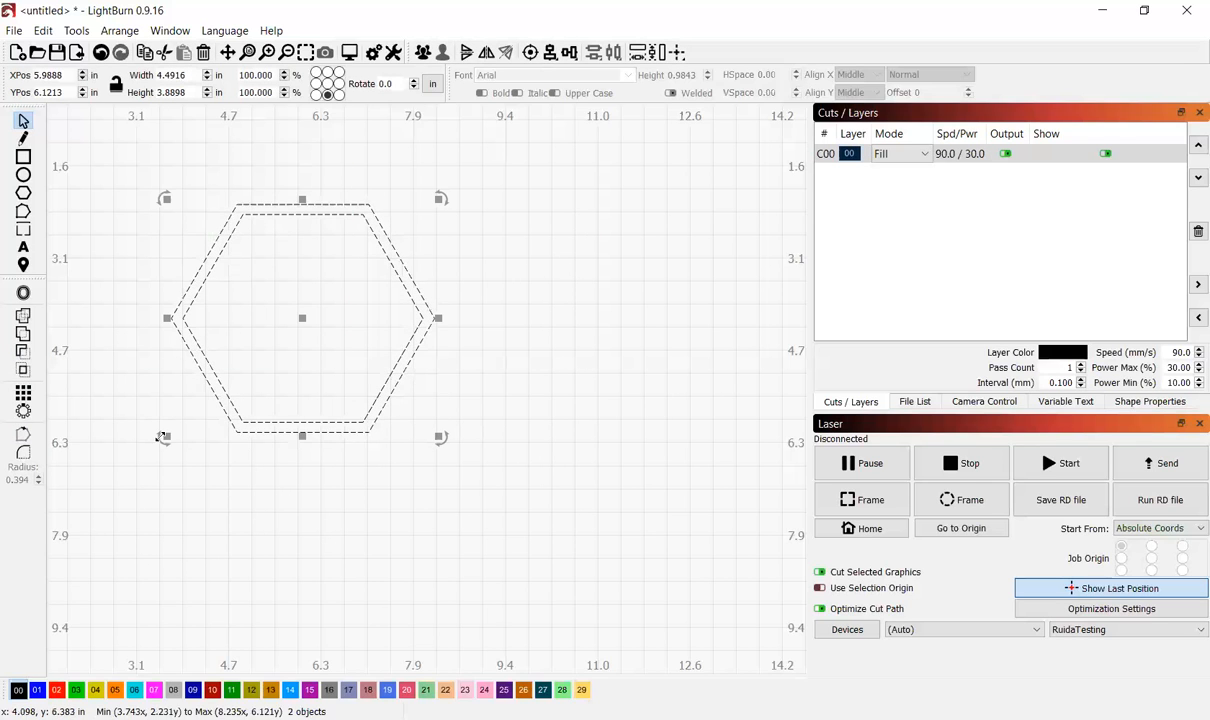
pyautogui.click(23, 372)
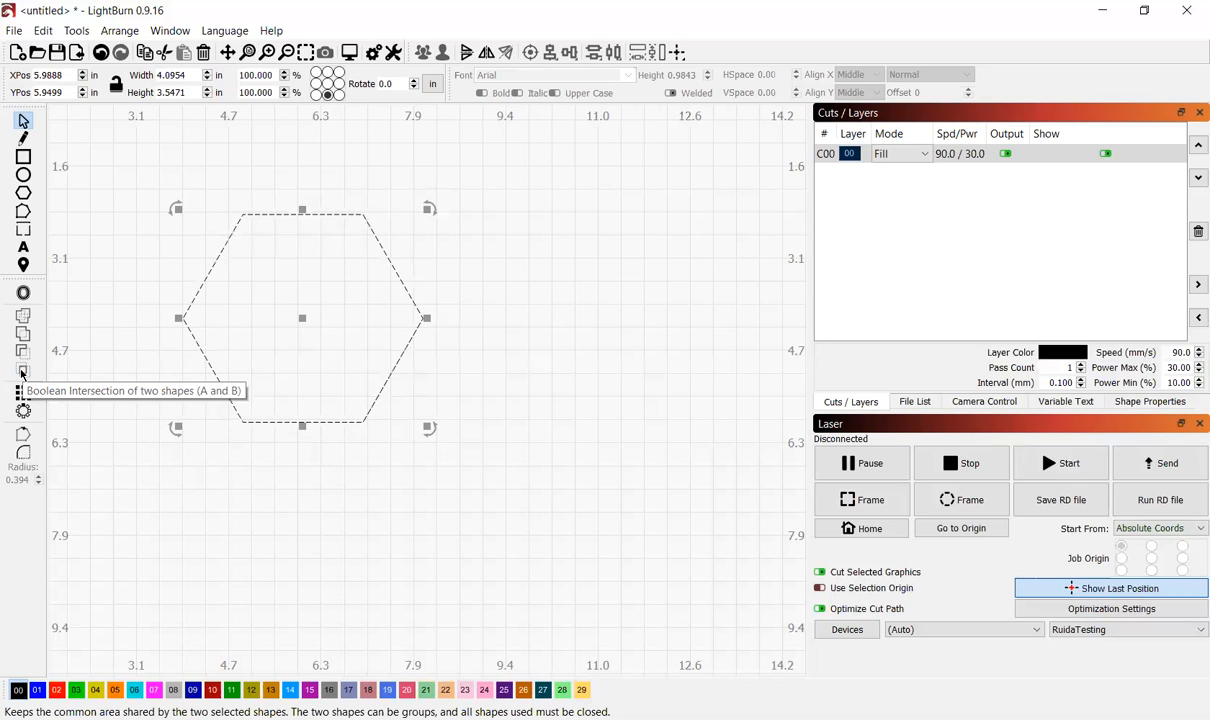
pyautogui.hotkey('ctrl', 'z')
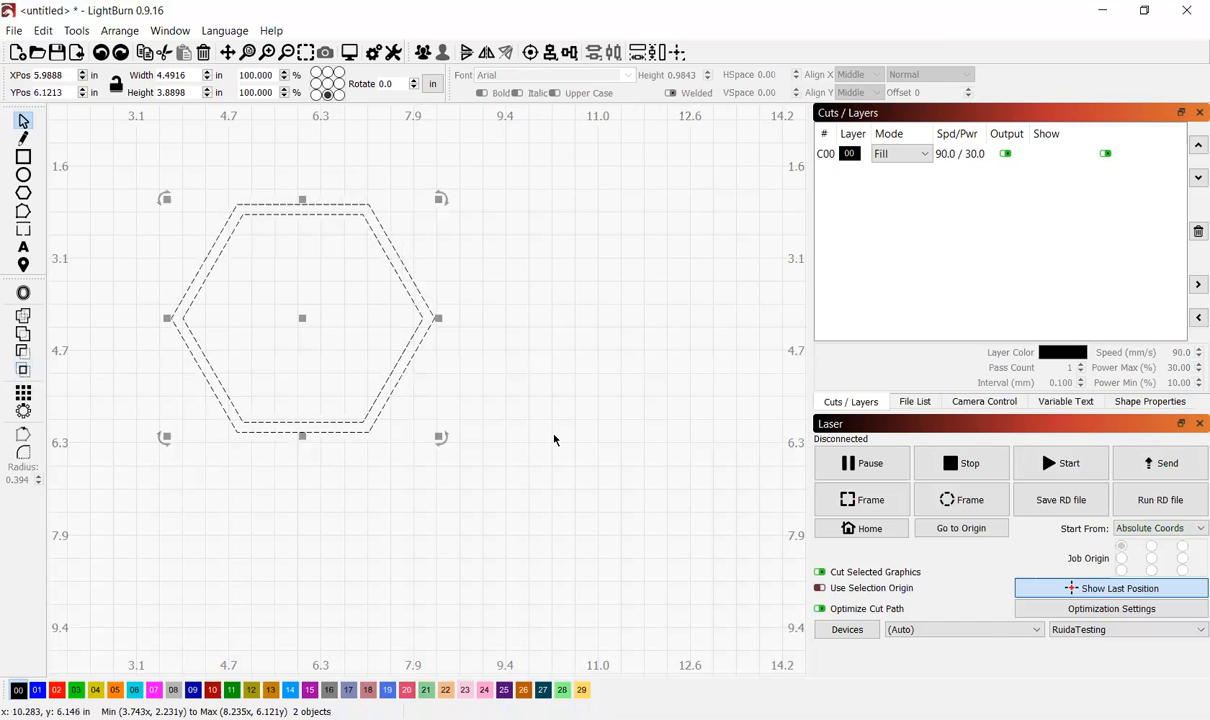
# Move both hexagons together about 2.6 in left and 1.8 in up, near the workspace origin.
pyautogui.scroll(-3, 542, 467)
pyautogui.scroll(1, 542, 467)
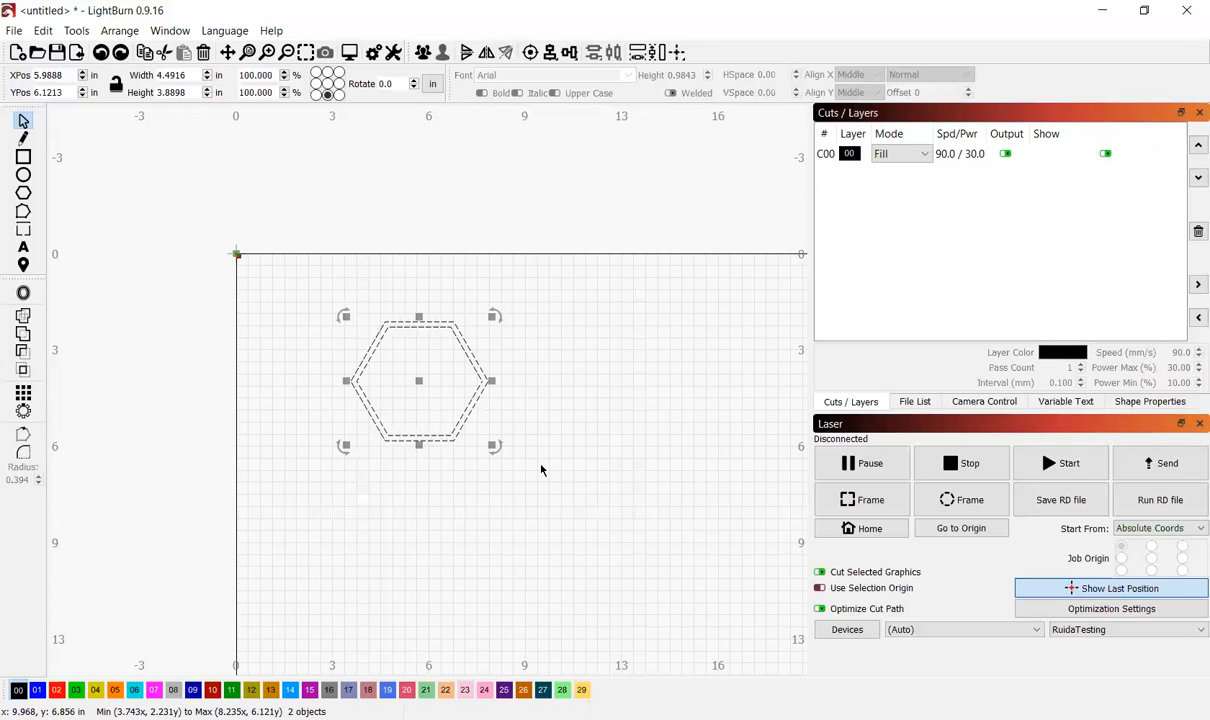
pyautogui.moveTo(298, 301); pyautogui.dragTo(643, 519)
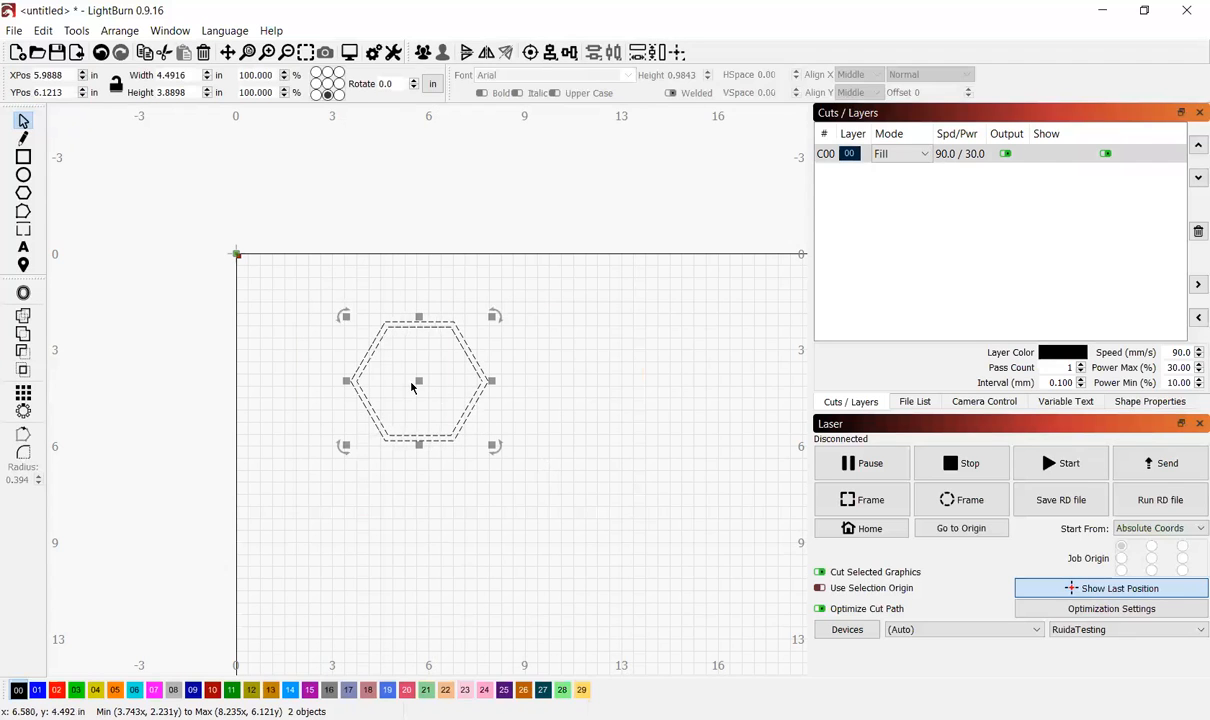
pyautogui.moveTo(392, 376); pyautogui.dragTo(311, 318)
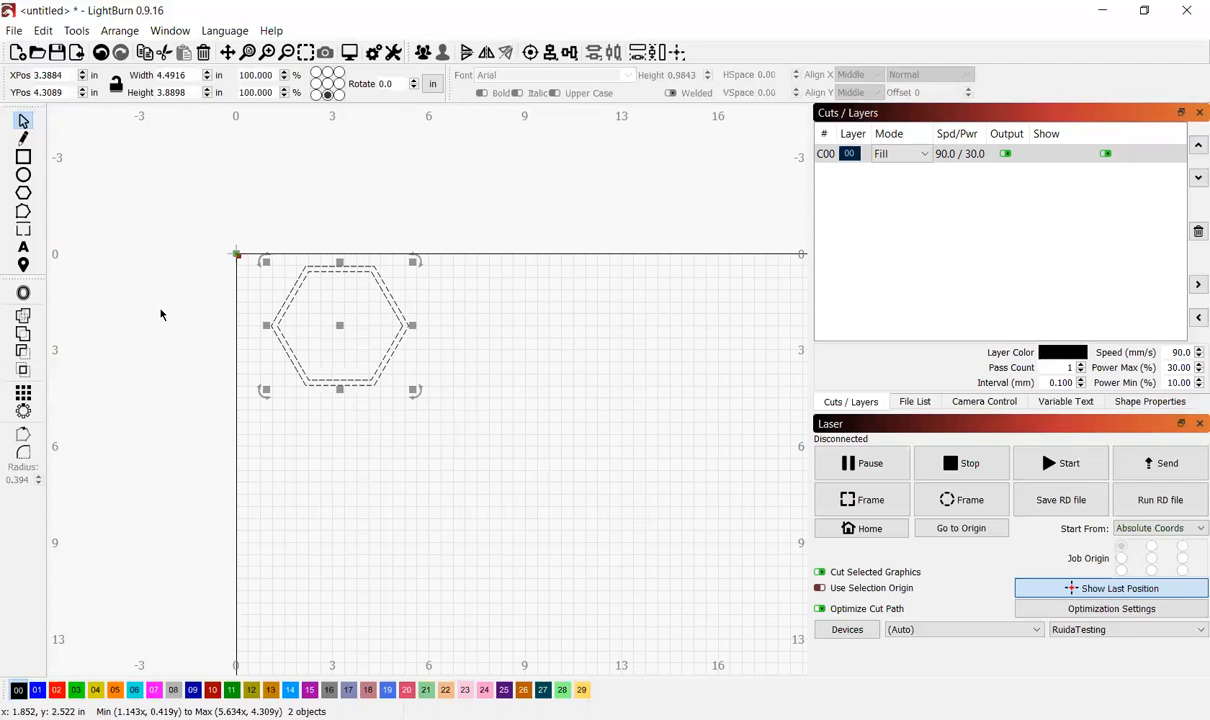
# Try a Boolean union on the relocated hexagons, and undo it.
pyautogui.click(20, 336)
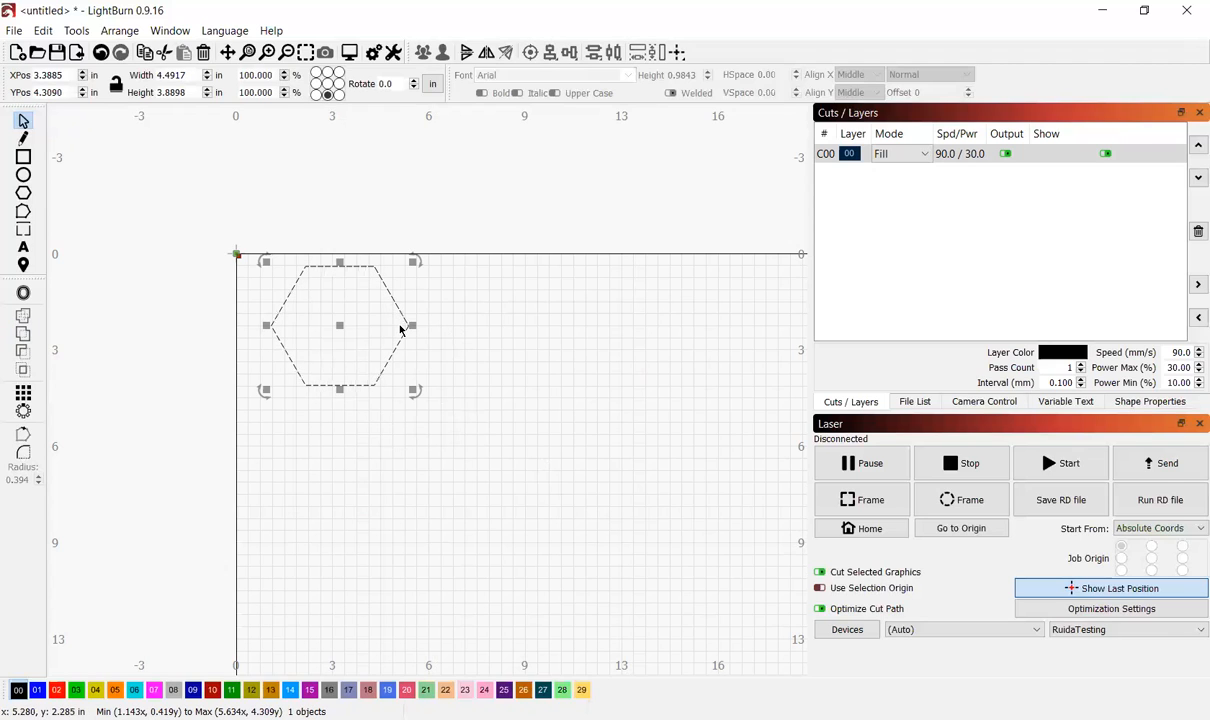
pyautogui.hotkey('ctrl', 'z')
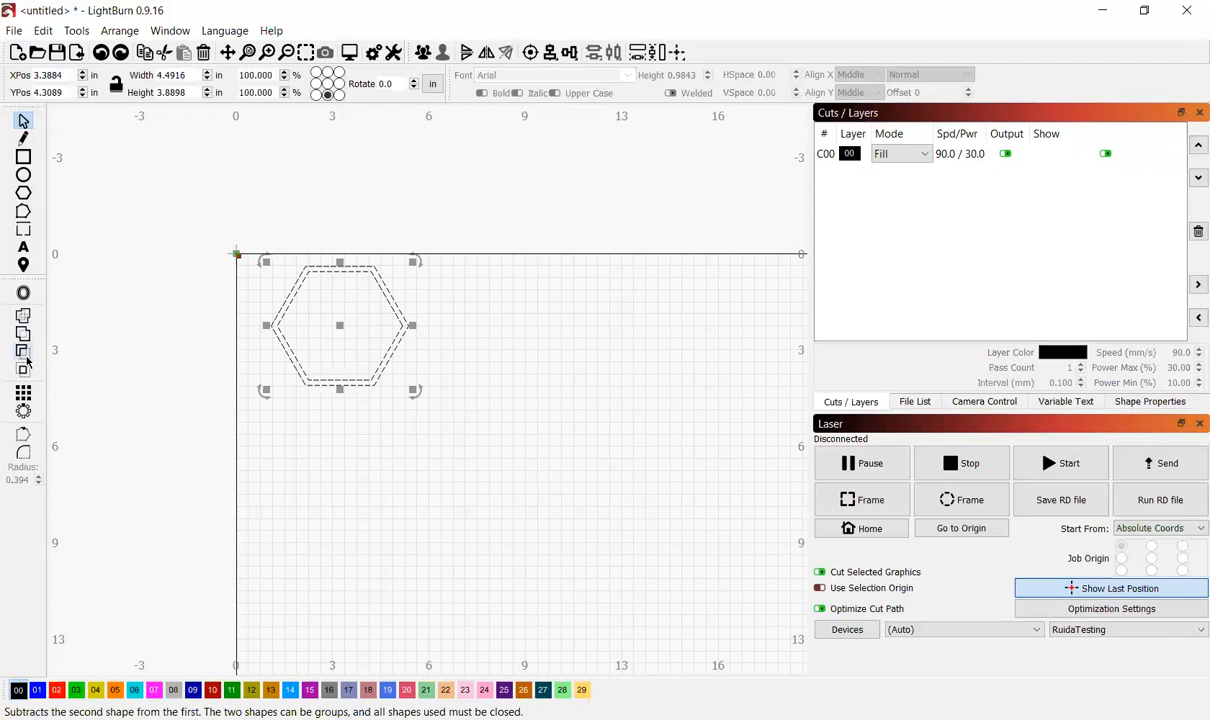
# Move both hexagons about 0.45 in left and 0.39 in down, and set their width to 4.5 in with proportions locked.
pyautogui.click(306, 312)
pyautogui.moveTo(289, 304)
pyautogui.mouseDown()
pyautogui.moveTo(294, 347)
pyautogui.moveTo(297, 314)
pyautogui.moveTo(282, 292)
pyautogui.mouseUp()
pyautogui.scroll(1, 308, 321)
pyautogui.scroll(3, 312, 323)
pyautogui.moveTo(188, 76); pyautogui.dragTo(5, 38)
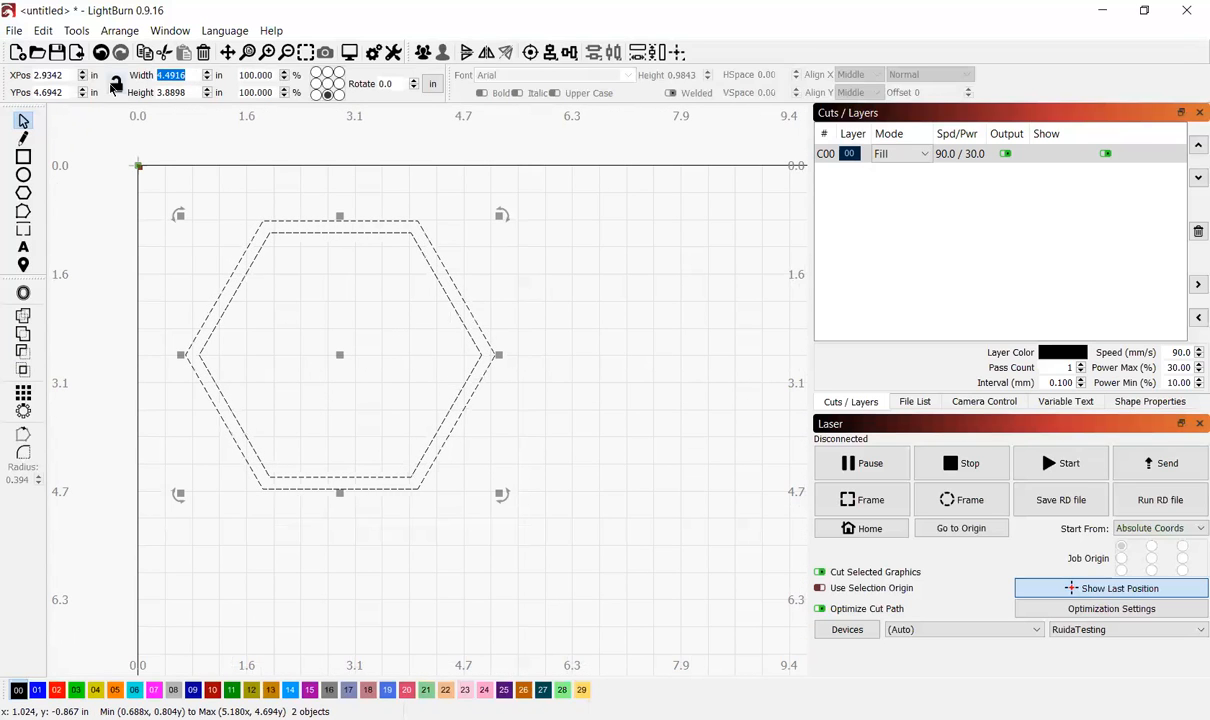
pyautogui.write('4.5000')
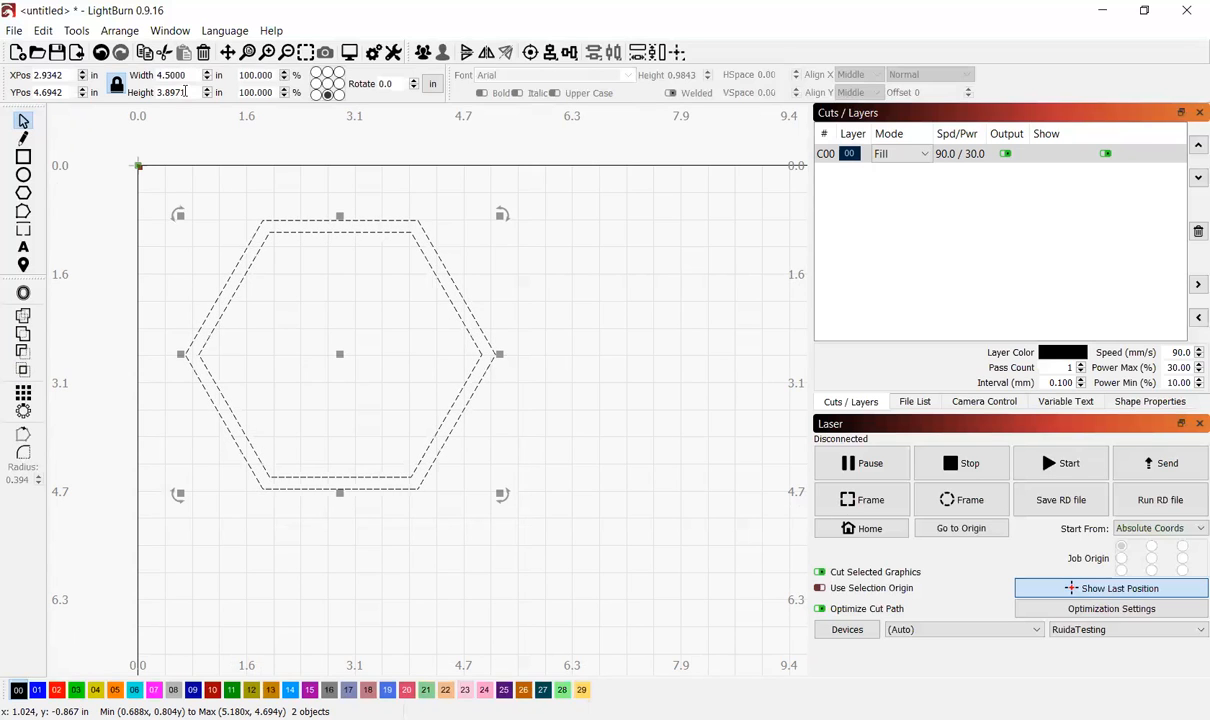
pyautogui.press('Return')
# Set the hexagons' width to 10 in with proportions locked, and undo the resize.
pyautogui.hotkey('ctrl', 'a')
pyautogui.write('10')
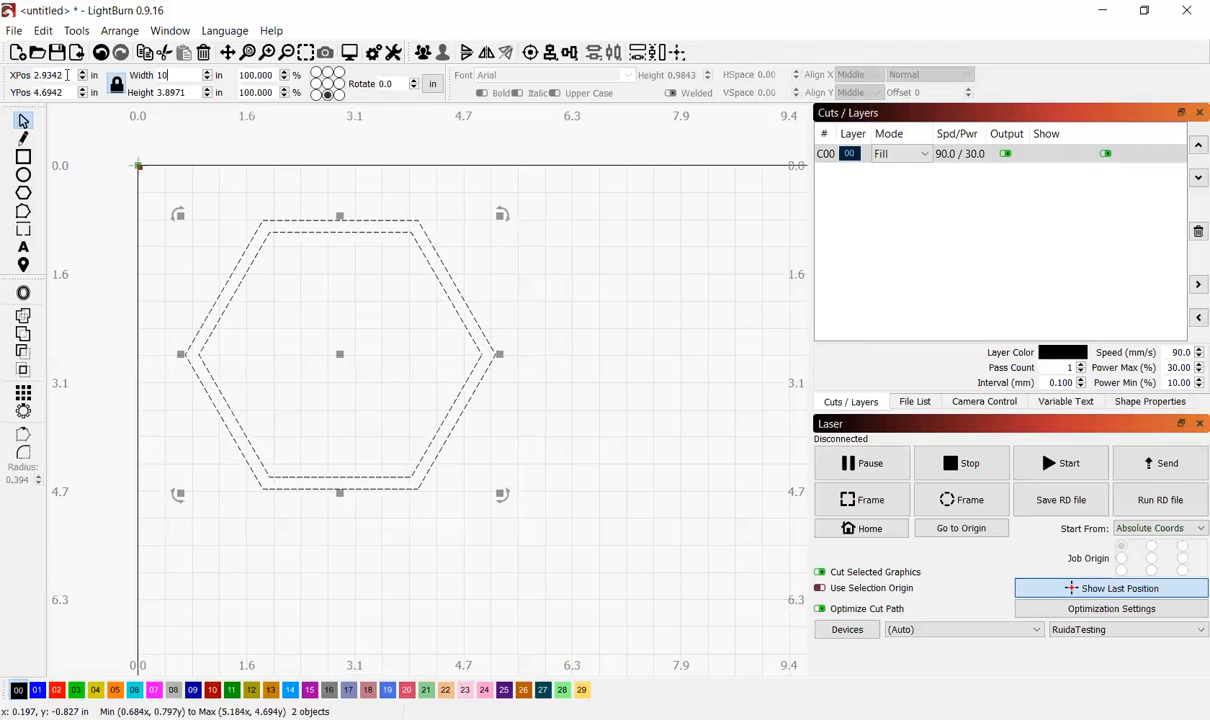
pyautogui.press('Return')
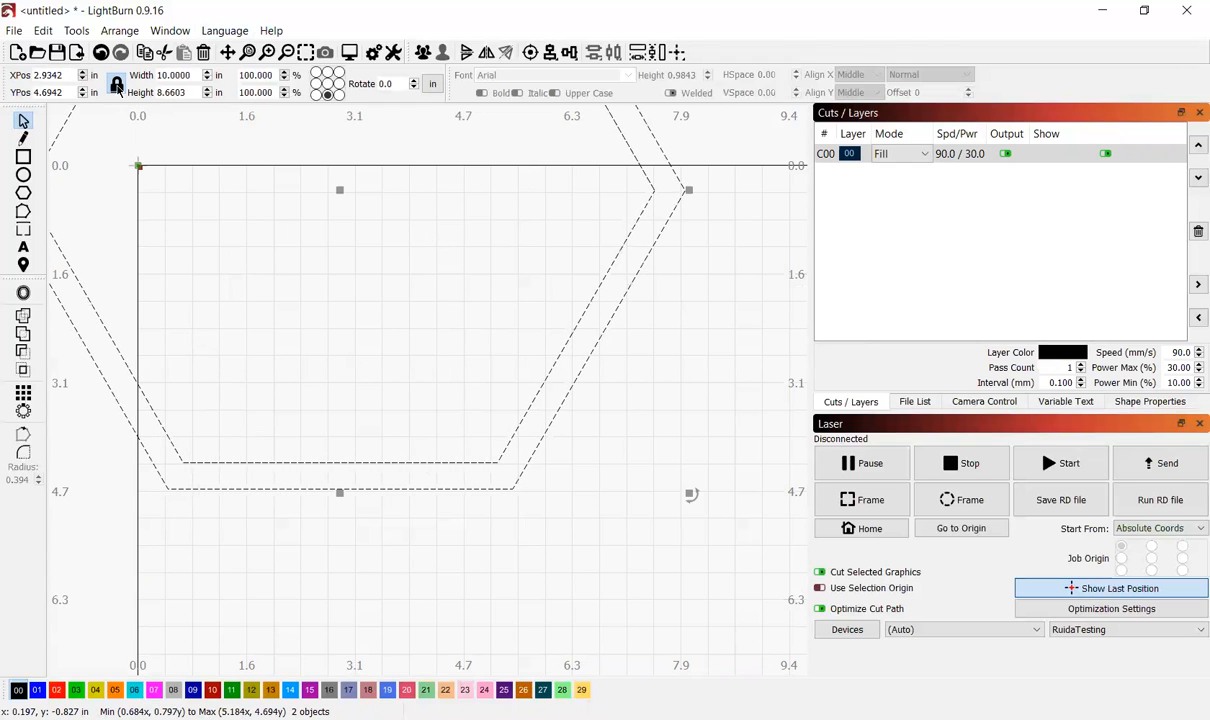
pyautogui.hotkey('ctrl', 'z')
# Unlock the proportions and set the hexagons' width to 10 in, then undo the resize and lock the proportions again.
pyautogui.click(117, 88)
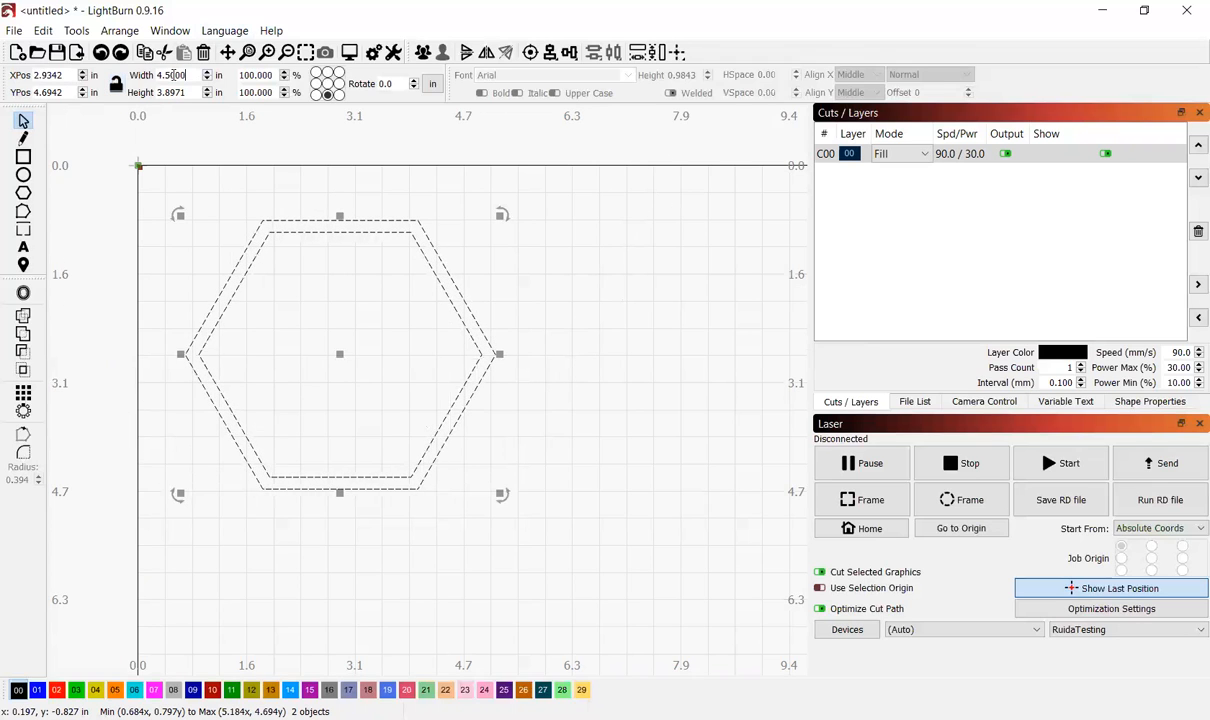
pyautogui.hotkey('ctrl', 'a')
pyautogui.write('10')
pyautogui.press('Return')
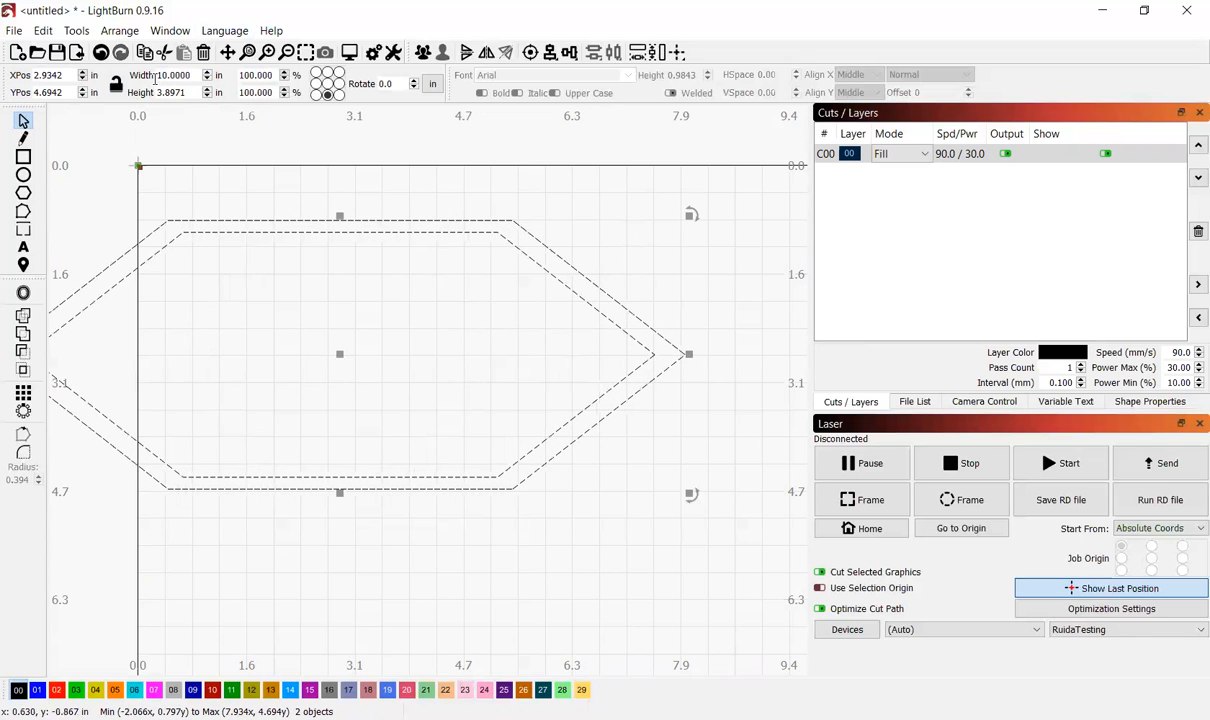
pyautogui.hotkey('ctrl', 'z')
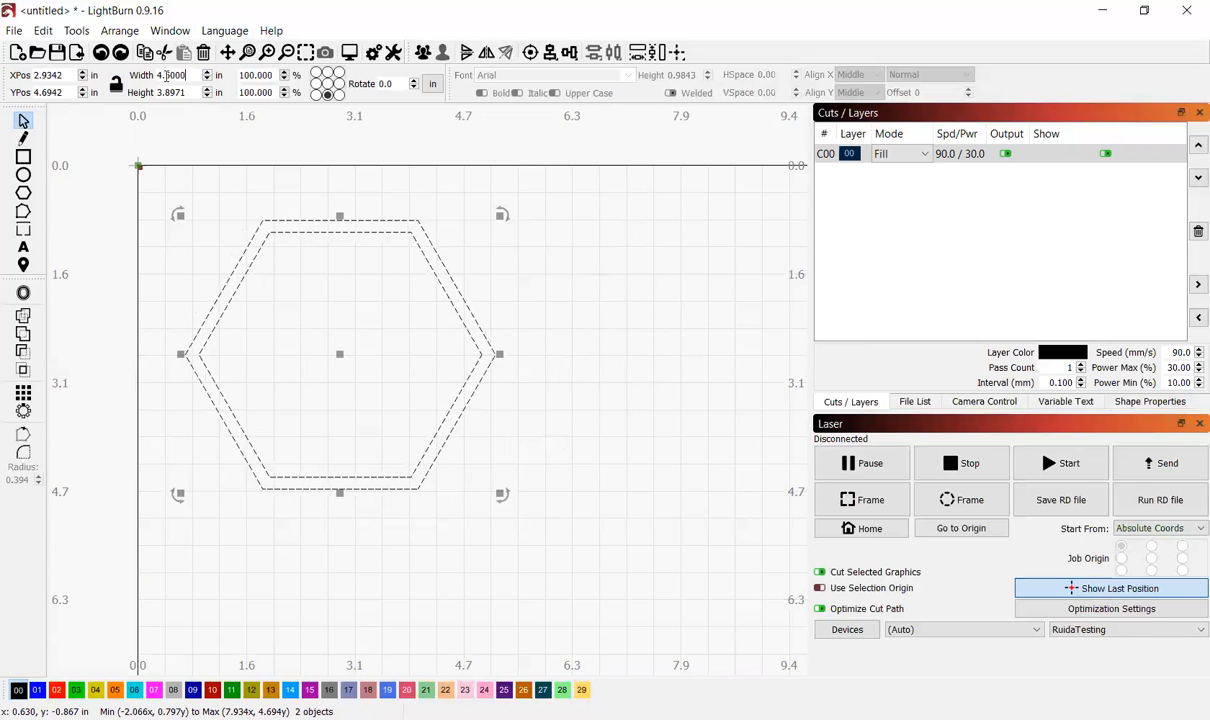
pyautogui.click(116, 85)
# Add the text "Thanks" in the middle of the hexagons, in Arial with a height of 0.9843 in.
pyautogui.click(338, 551)
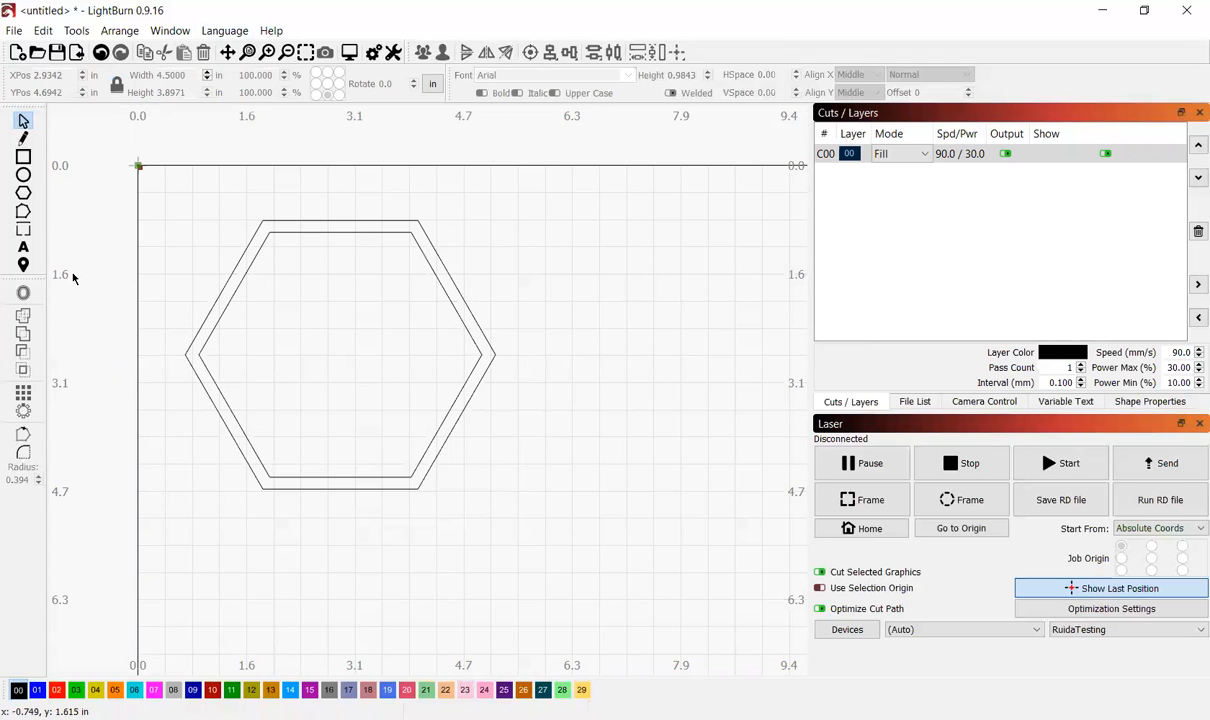
pyautogui.click(23, 248)
pyautogui.click(342, 342)
pyautogui.write('Thanks')
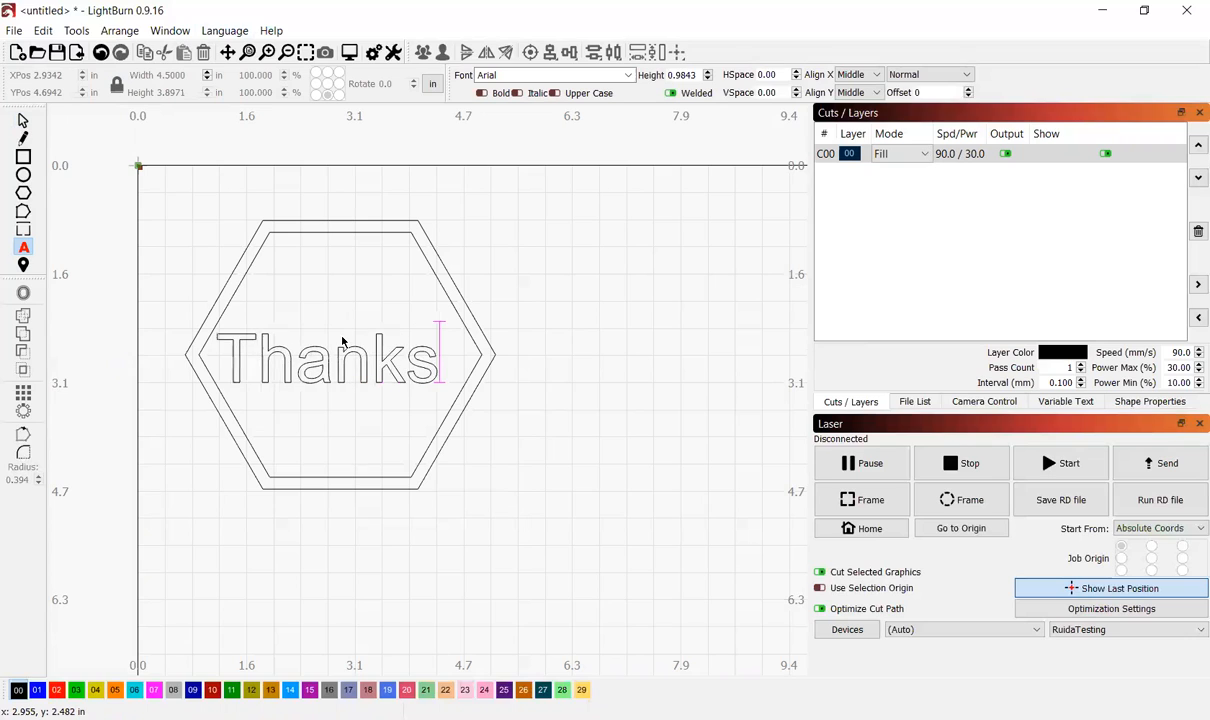
# Add the lines "for" and "watching" below "Thanks" in the same text object.
pyautogui.press('Return')
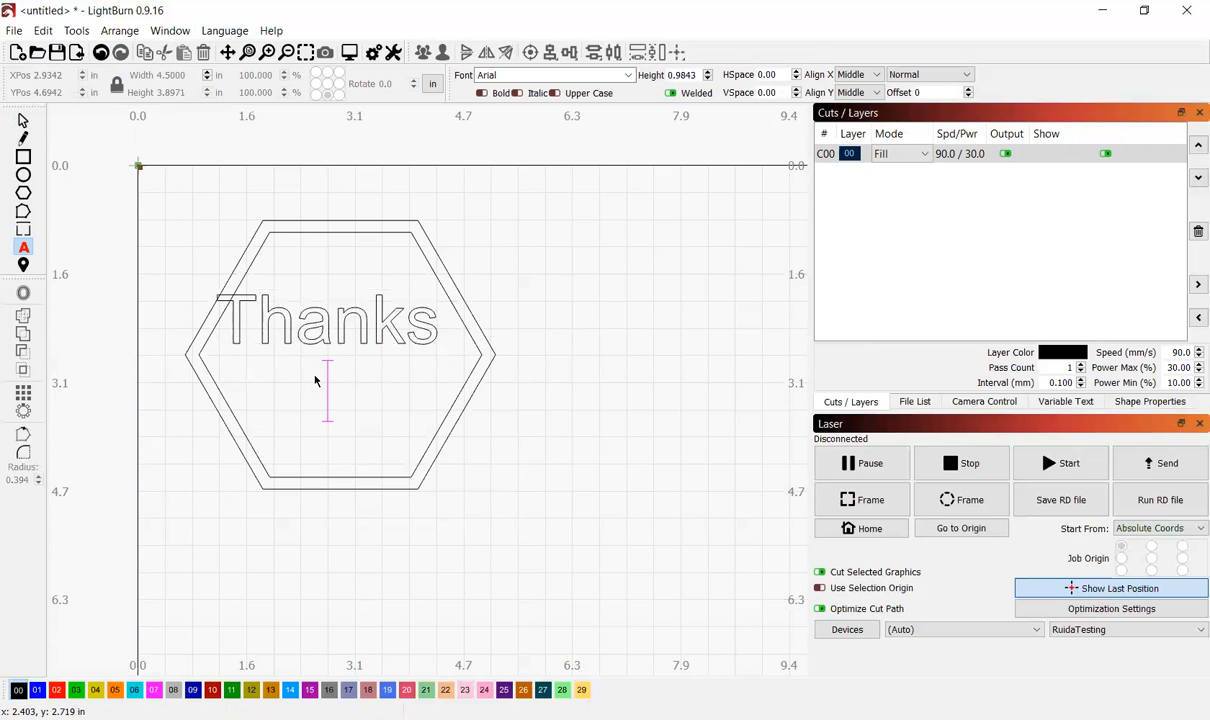
pyautogui.write('for')
pyautogui.press('Return')
pyautogui.write('watchibg')
pyautogui.press('BackSpace')
pyautogui.press('BackSpace')
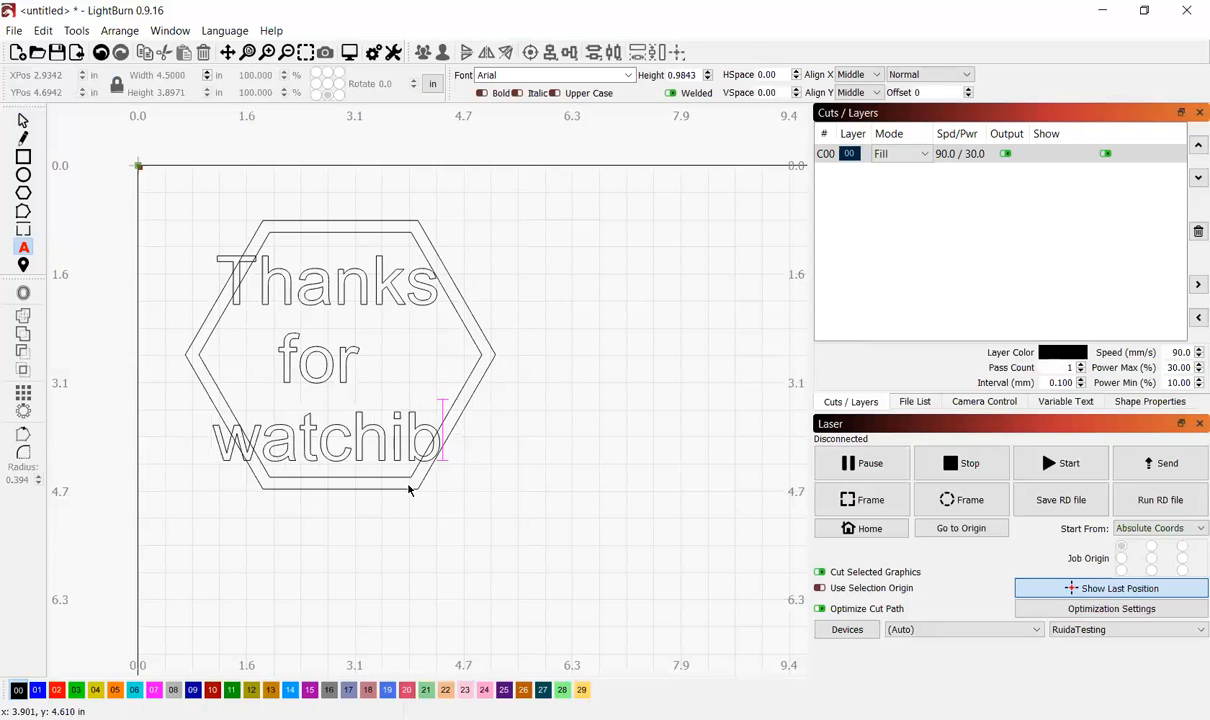
pyautogui.write('ng')
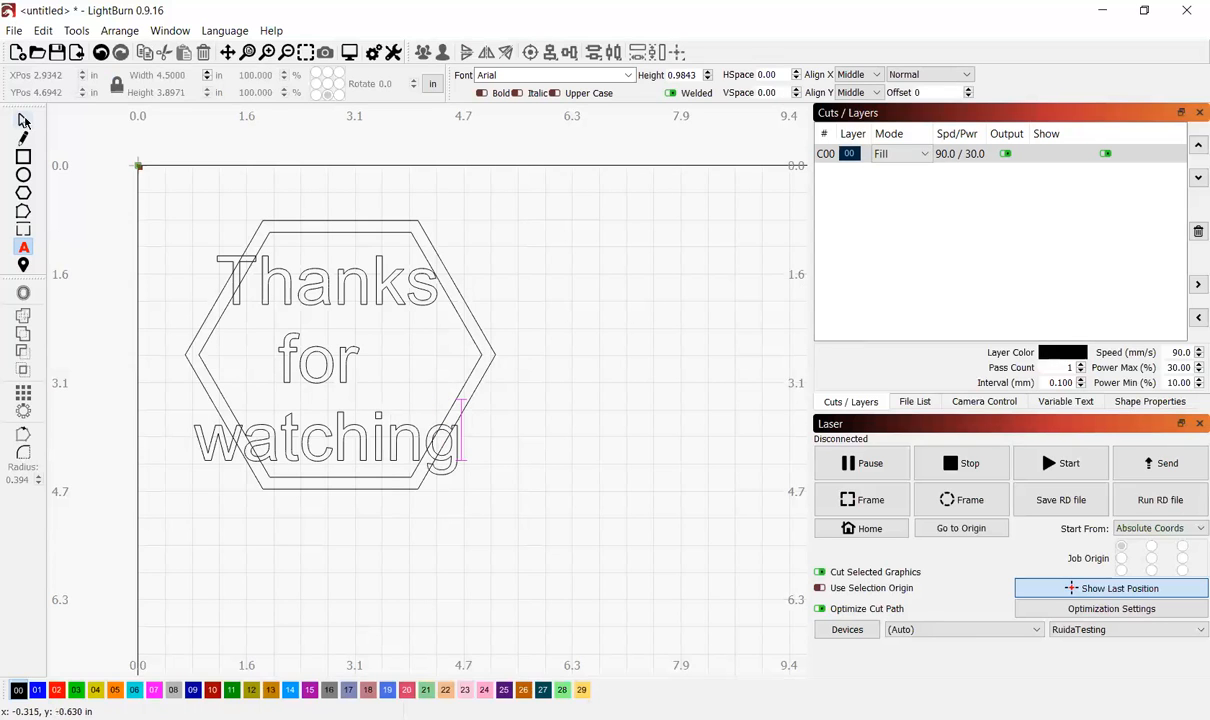
# Resize the three-line text to about 2.49 in wide with proportions locked and position it in the middle of the inner hexagon.
pyautogui.click(23, 120)
pyautogui.moveTo(462, 479); pyautogui.dragTo(370, 396)
pyautogui.scroll(1, 337, 307)
pyautogui.scroll(1, 300, 310)
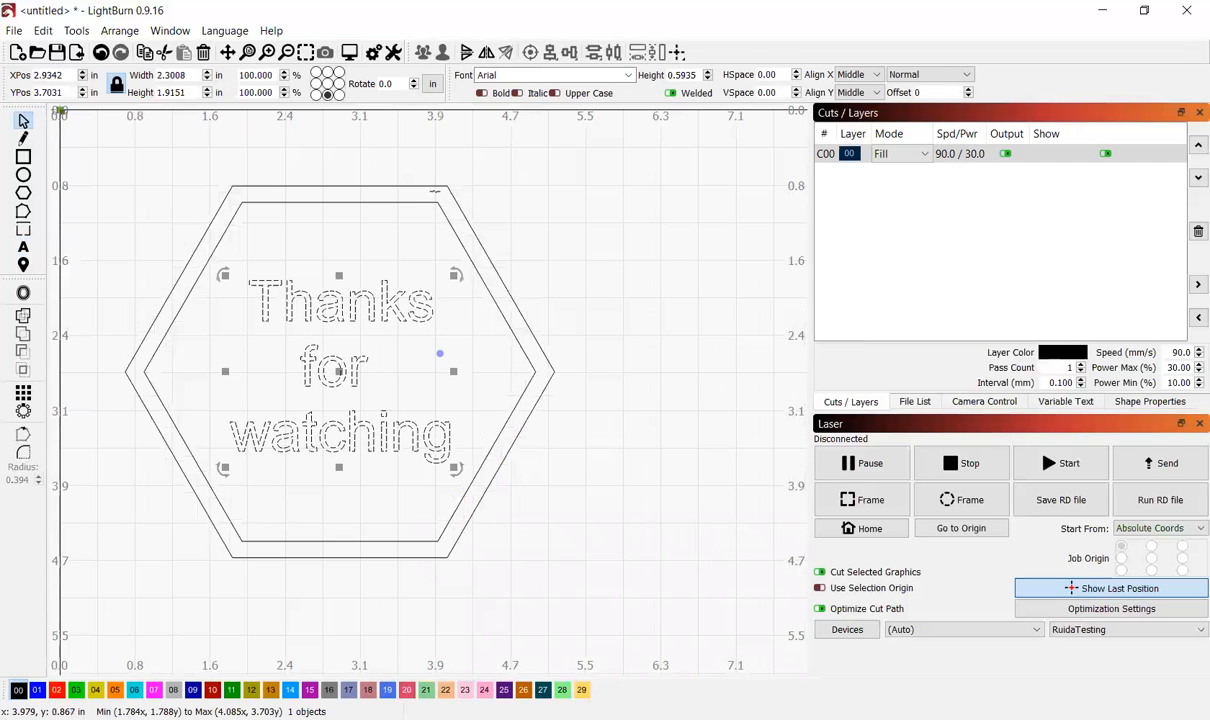
pyautogui.scroll(1, 205, 305)
pyautogui.moveTo(201, 274); pyautogui.dragTo(185, 258)
pyautogui.moveTo(326, 376); pyautogui.dragTo(339, 373)
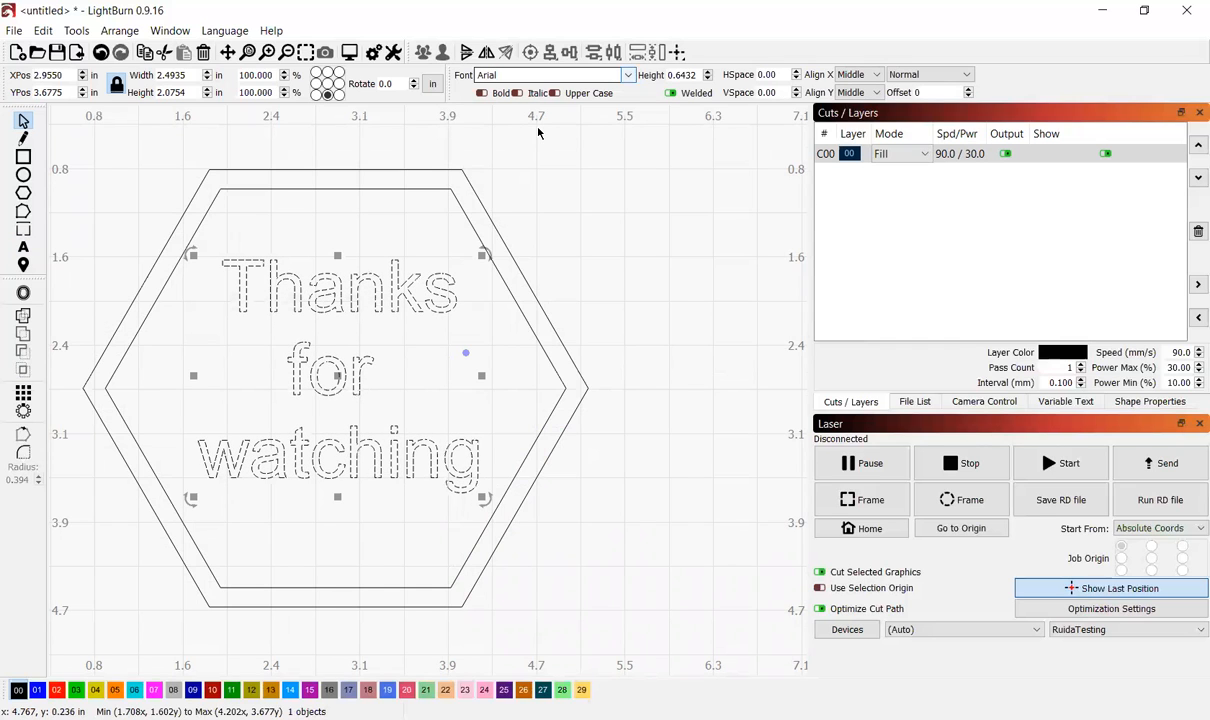
# Change the font of the three-line text to Aughlesia.
pyautogui.click(612, 75)
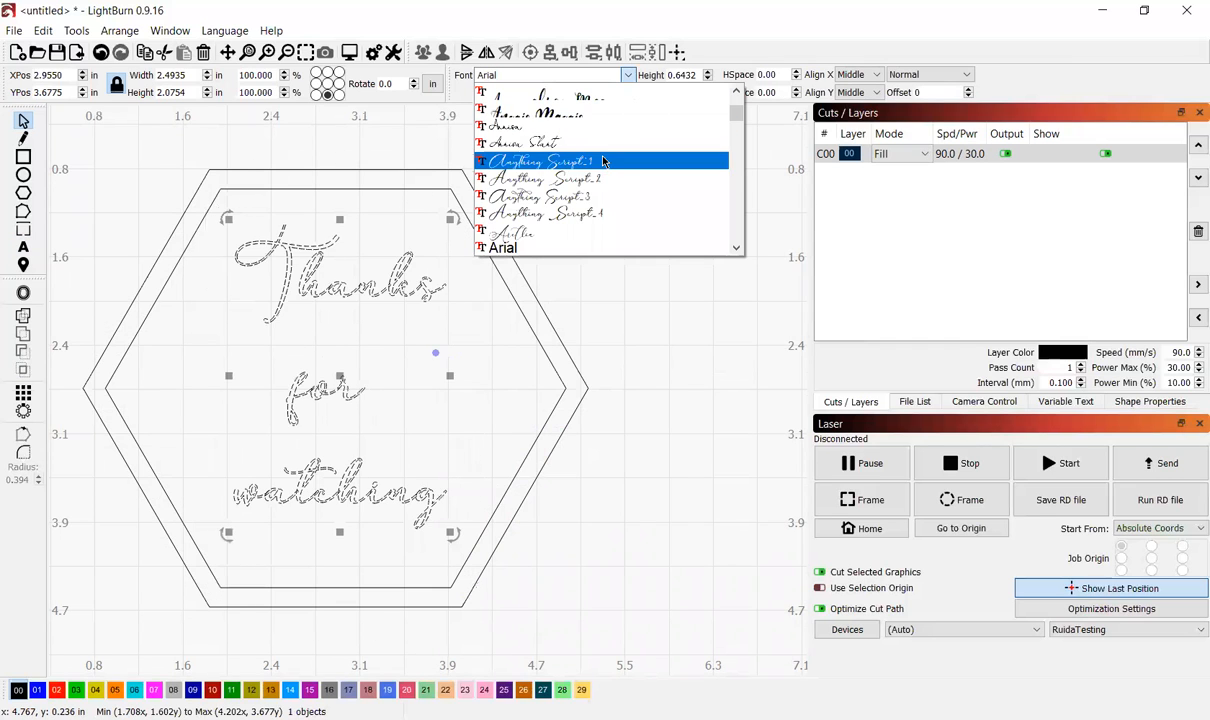
pyautogui.scroll(-2, 601, 212)
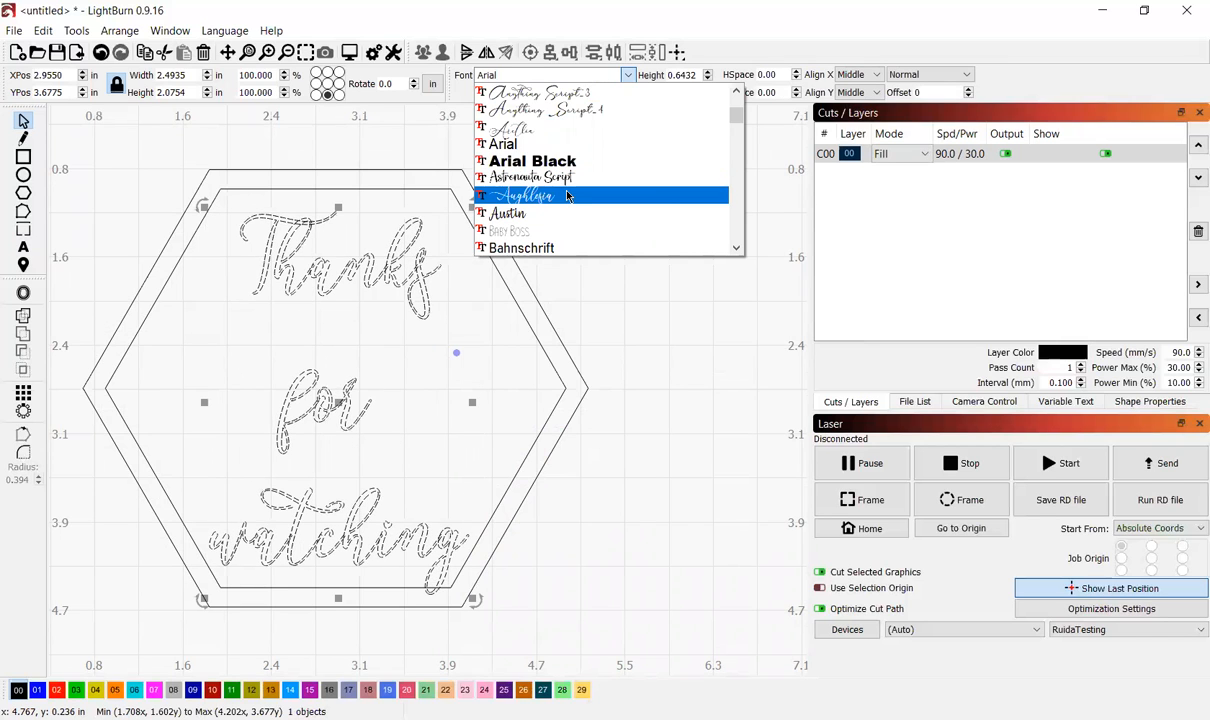
pyautogui.click(566, 196)
pyautogui.click(710, 224)
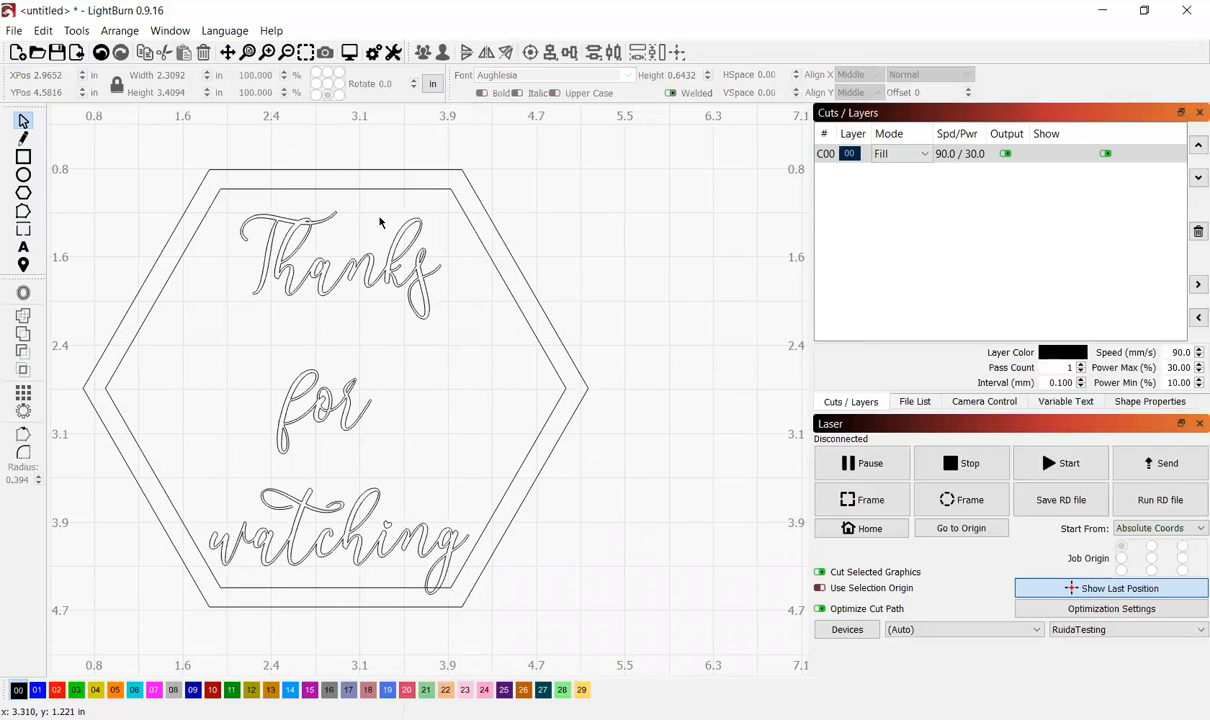
# Convert the "Thanks for watching" text to paths.
pyautogui.click(371, 559)
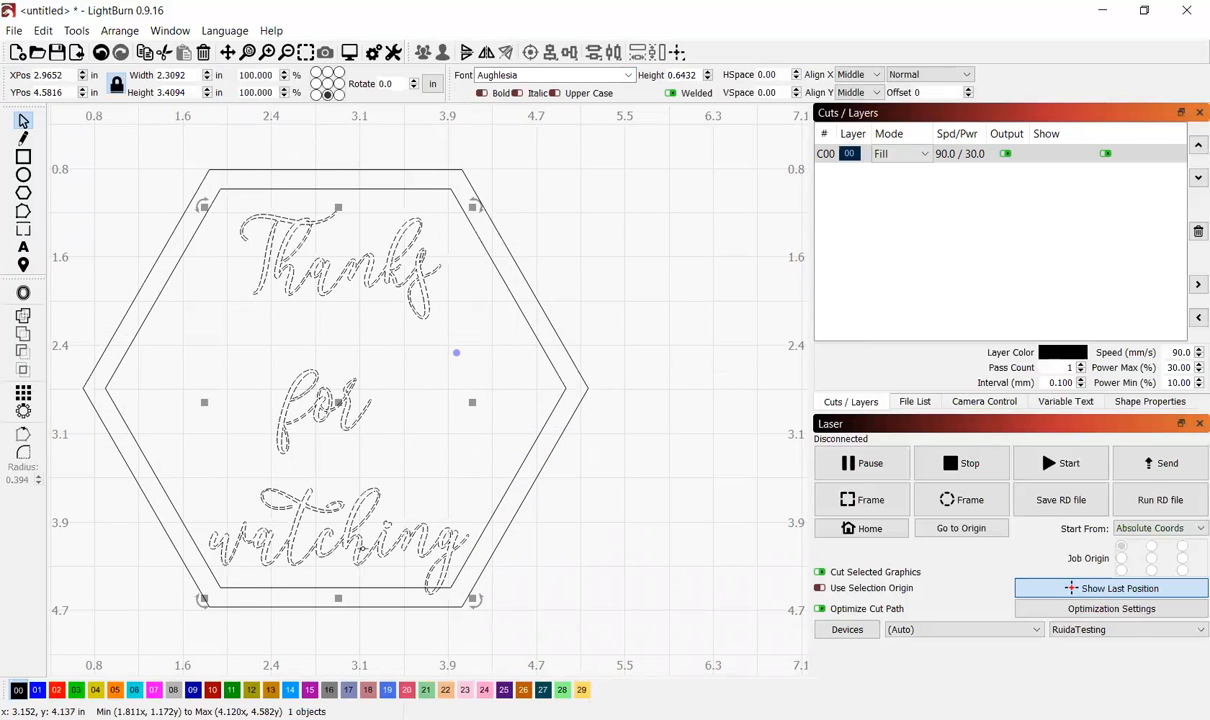
pyautogui.rightClick(389, 532)
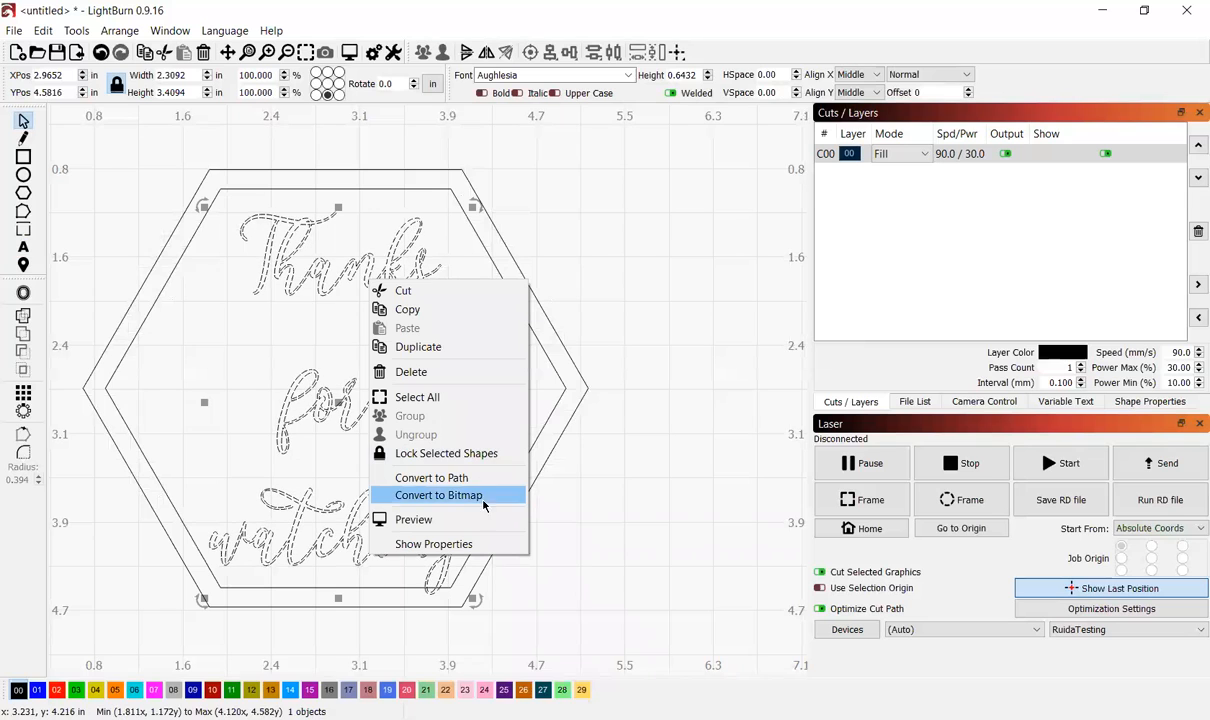
pyautogui.click(760, 497)
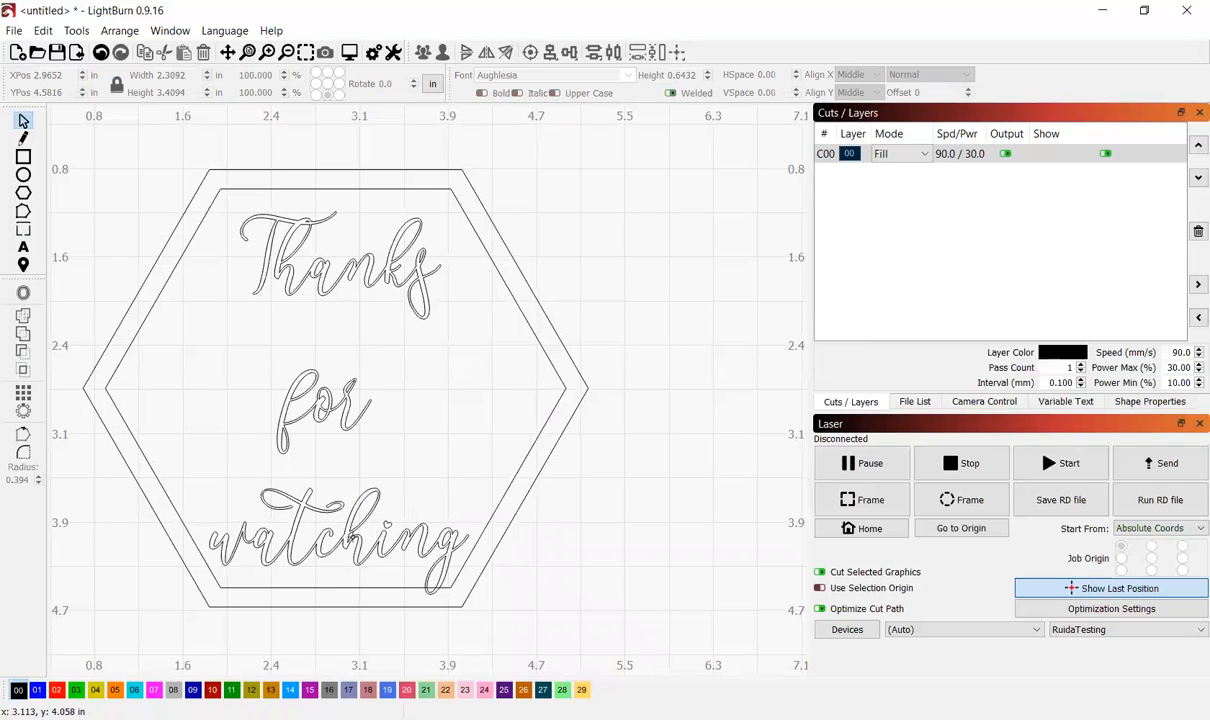
pyautogui.click(361, 539)
pyautogui.rightClick(355, 540)
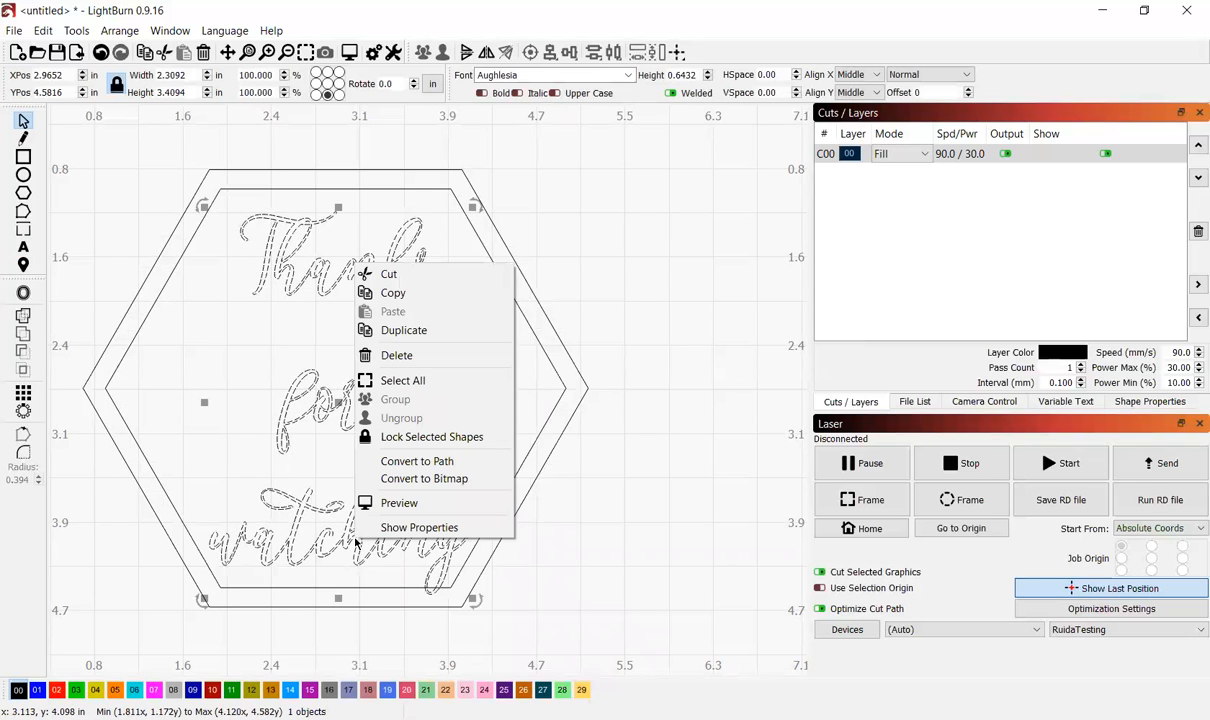
pyautogui.click(424, 462)
# Move the "Thanks" outline out of the hexagons, select its leftover letter holes, and put the outline back around them.
pyautogui.click(424, 346)
pyautogui.click(430, 315)
pyautogui.moveTo(430, 315); pyautogui.dragTo(707, 233)
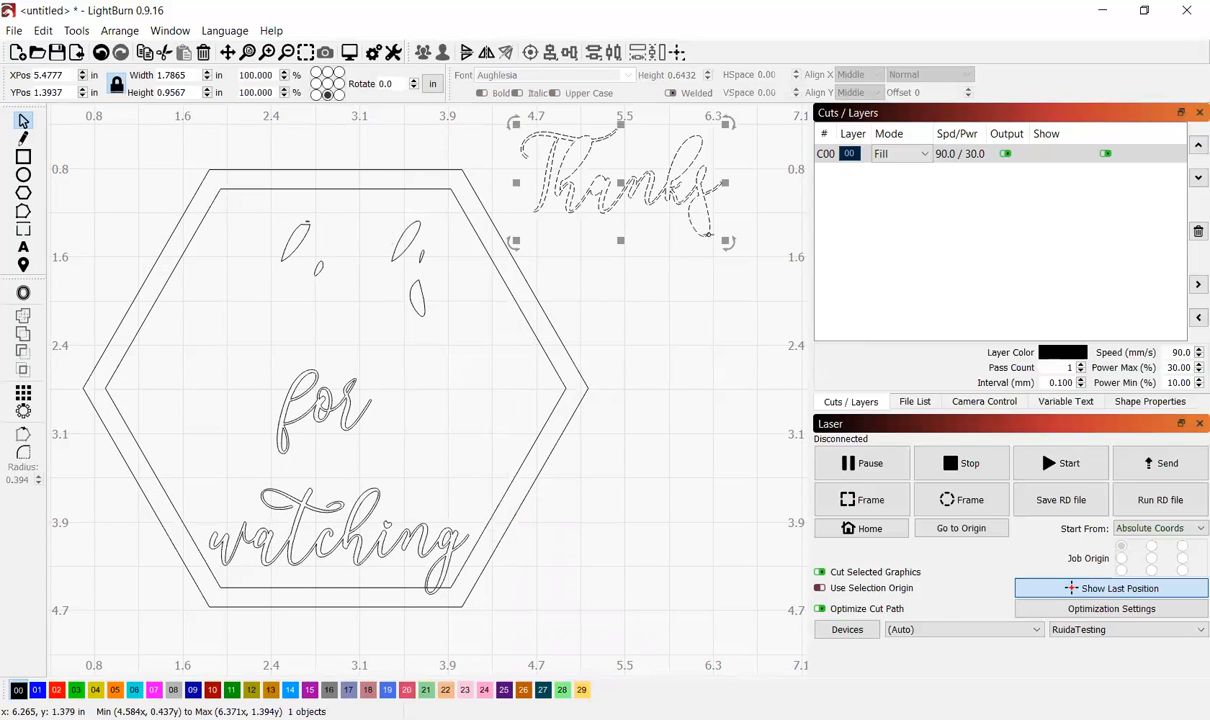
pyautogui.moveTo(260, 212); pyautogui.dragTo(470, 350)
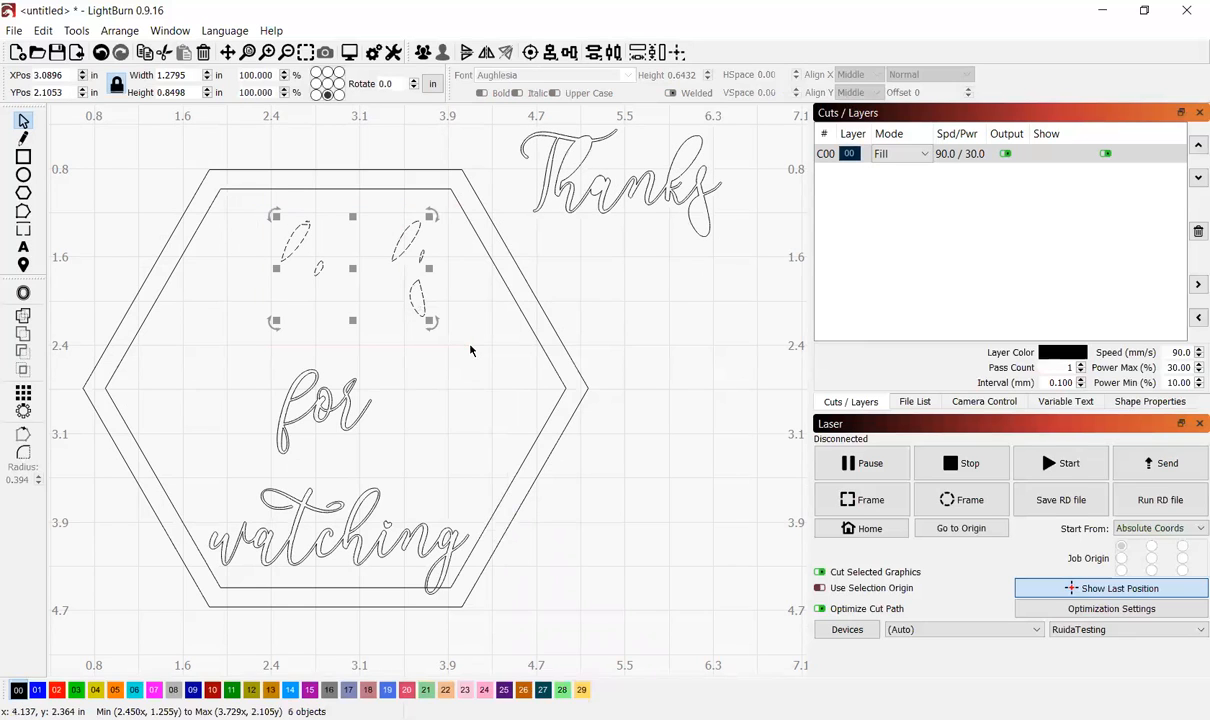
pyautogui.click(610, 196)
pyautogui.moveTo(620, 203); pyautogui.dragTo(365, 264)
# Group the path shapes of "Thanks", "for" and "watching" into one separate group per word.
pyautogui.click(694, 336)
pyautogui.moveTo(494, 352); pyautogui.dragTo(467, 343)
pyautogui.click(225, 213)
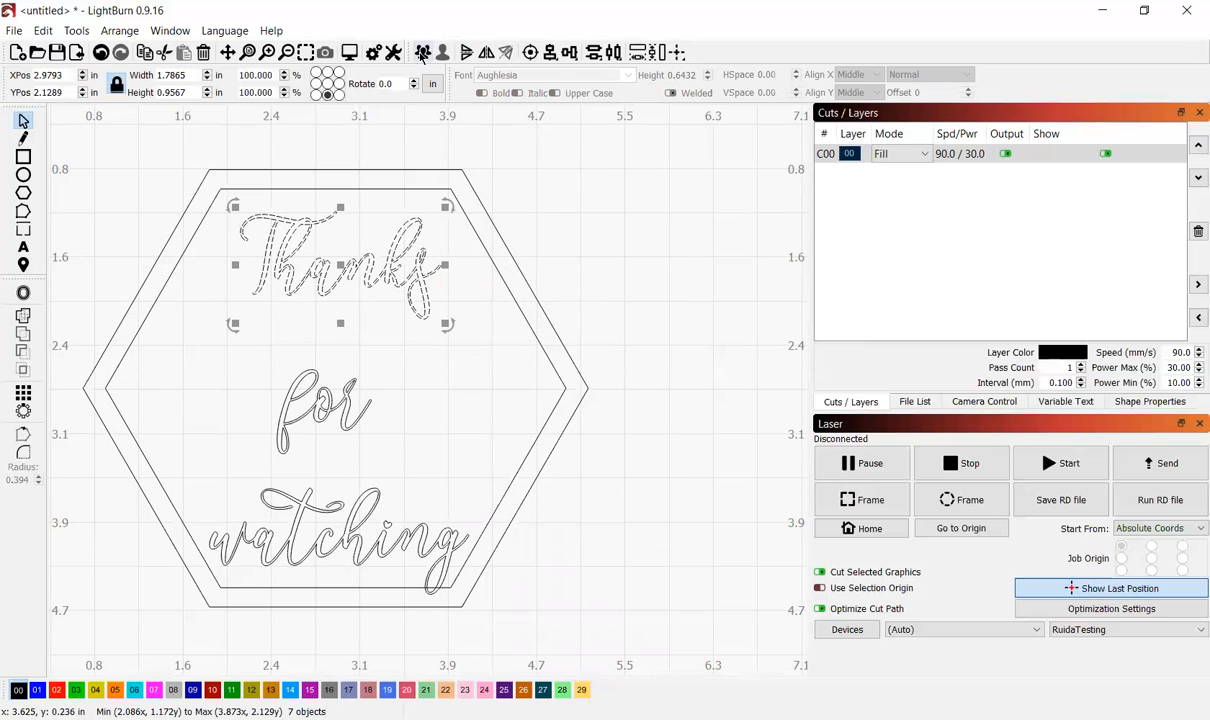
pyautogui.moveTo(234, 346); pyautogui.dragTo(385, 481)
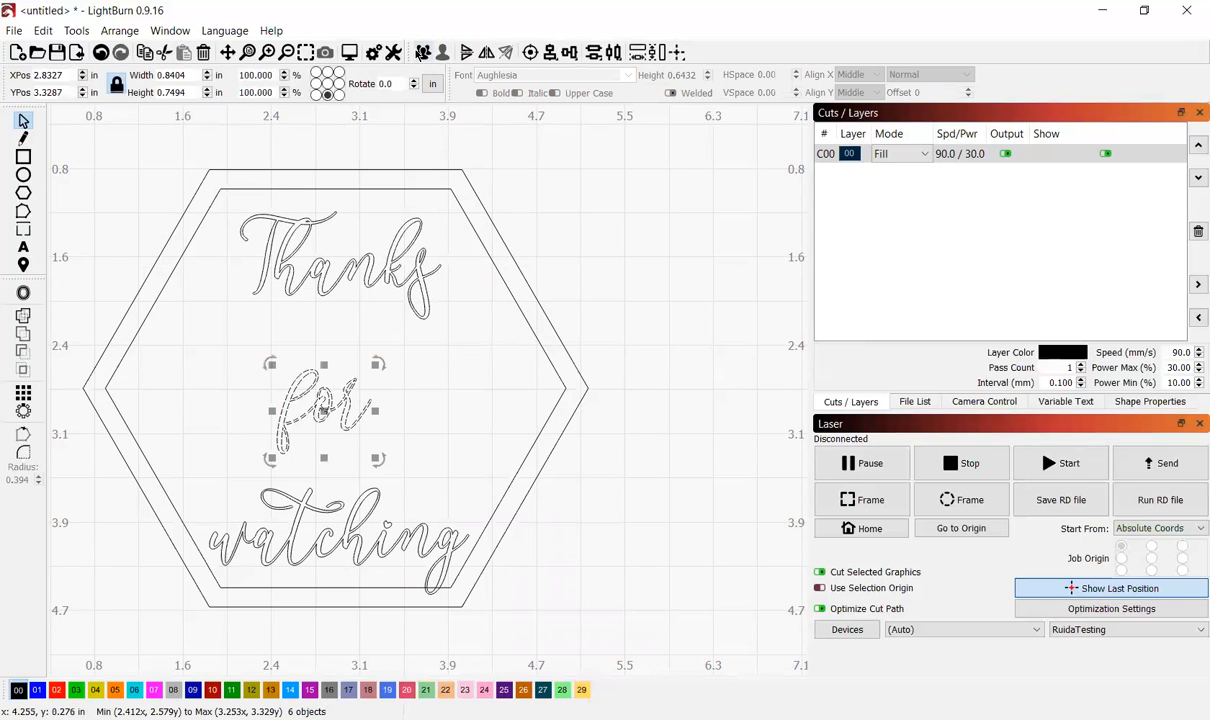
pyautogui.moveTo(196, 480); pyautogui.dragTo(472, 614)
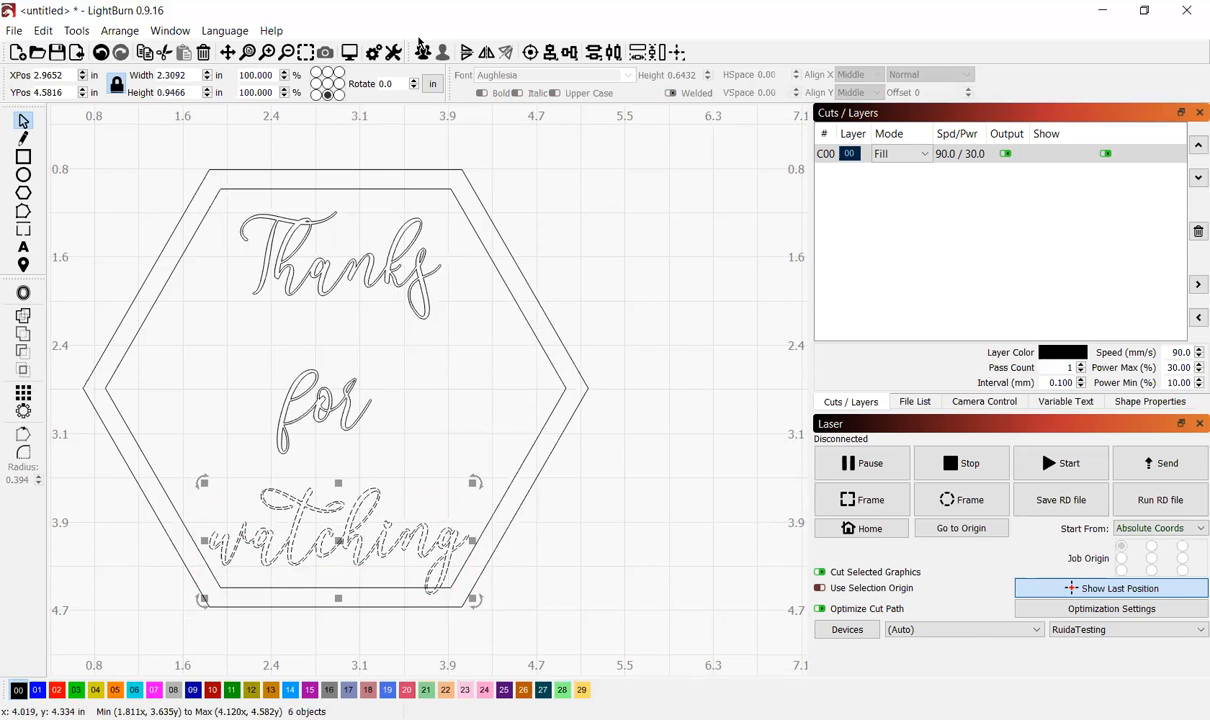
pyautogui.click(421, 52)
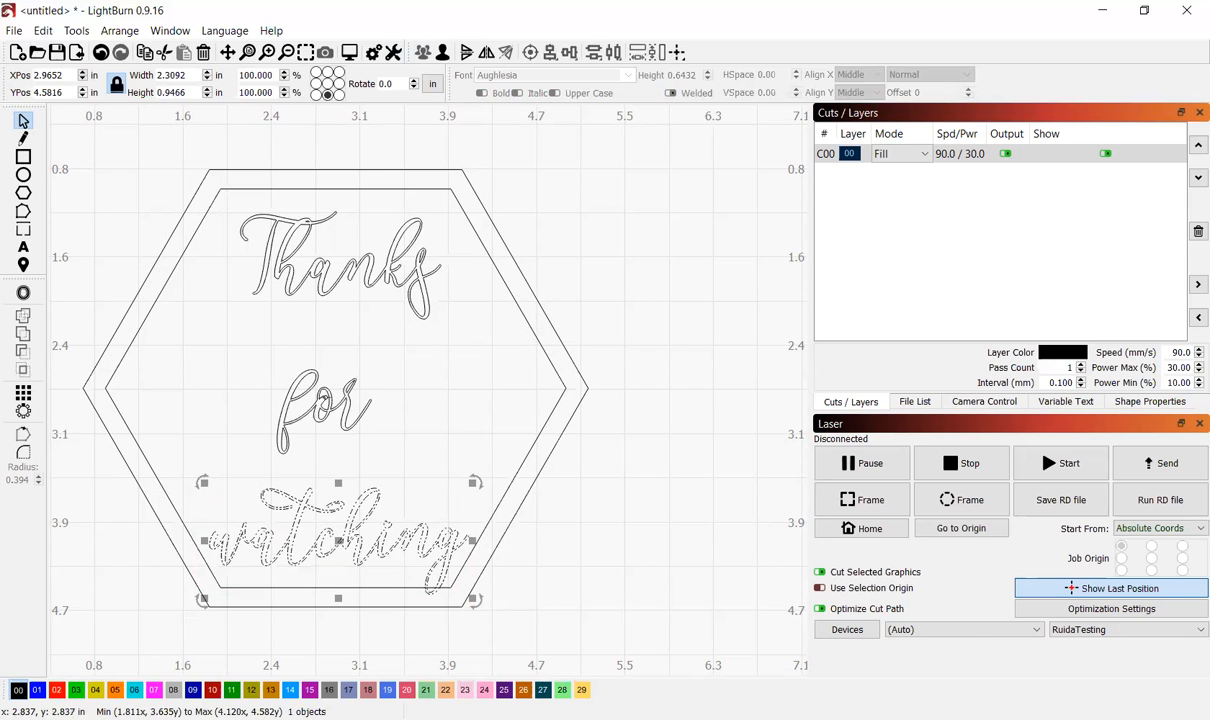
# Move the "for" and "watching" groups up to tighten the spacing beneath "Thanks".
pyautogui.click(321, 410)
pyautogui.moveTo(321, 410); pyautogui.dragTo(337, 350)
pyautogui.click(341, 541)
pyautogui.moveTo(341, 541); pyautogui.dragTo(336, 456)
# Try out enclosing and crossing window selections over the words and hexagons.
pyautogui.moveTo(210, 235); pyautogui.dragTo(388, 490)
pyautogui.moveTo(459, 210); pyautogui.dragTo(154, 538)
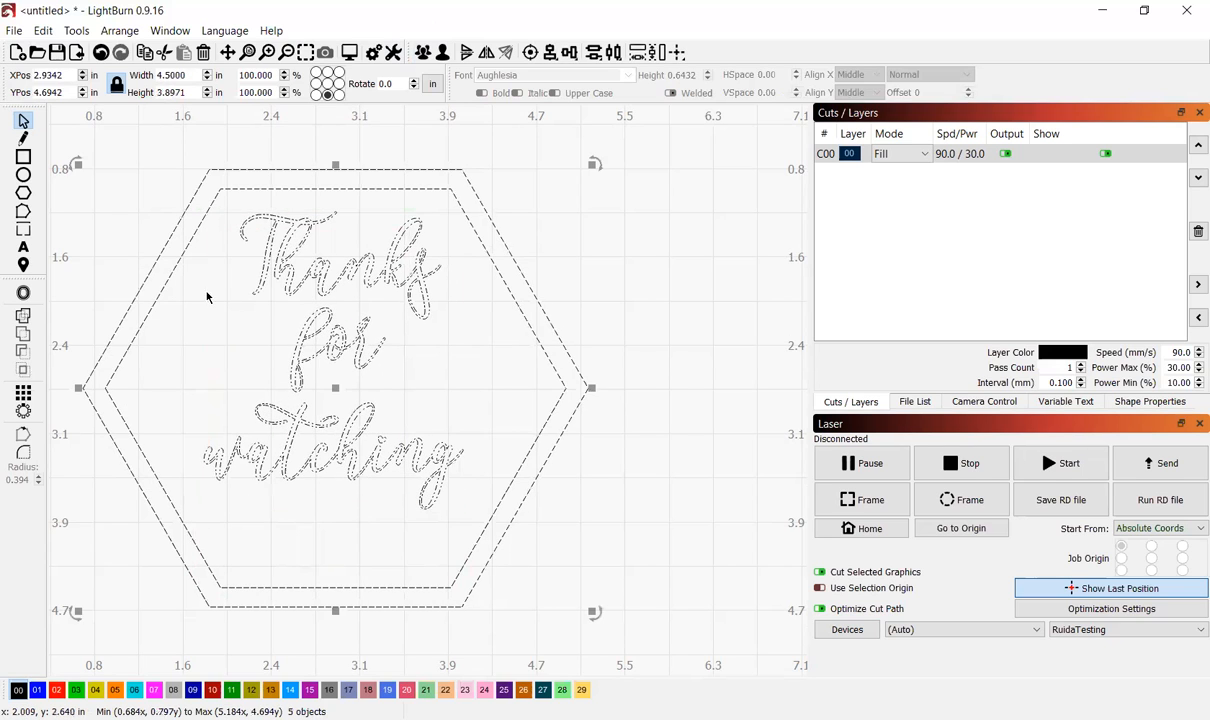
pyautogui.click(211, 212)
pyautogui.moveTo(211, 212); pyautogui.dragTo(490, 535)
# Select the three word groups together and move them straight down to centre them vertically in the hexagons.
pyautogui.click(216, 204)
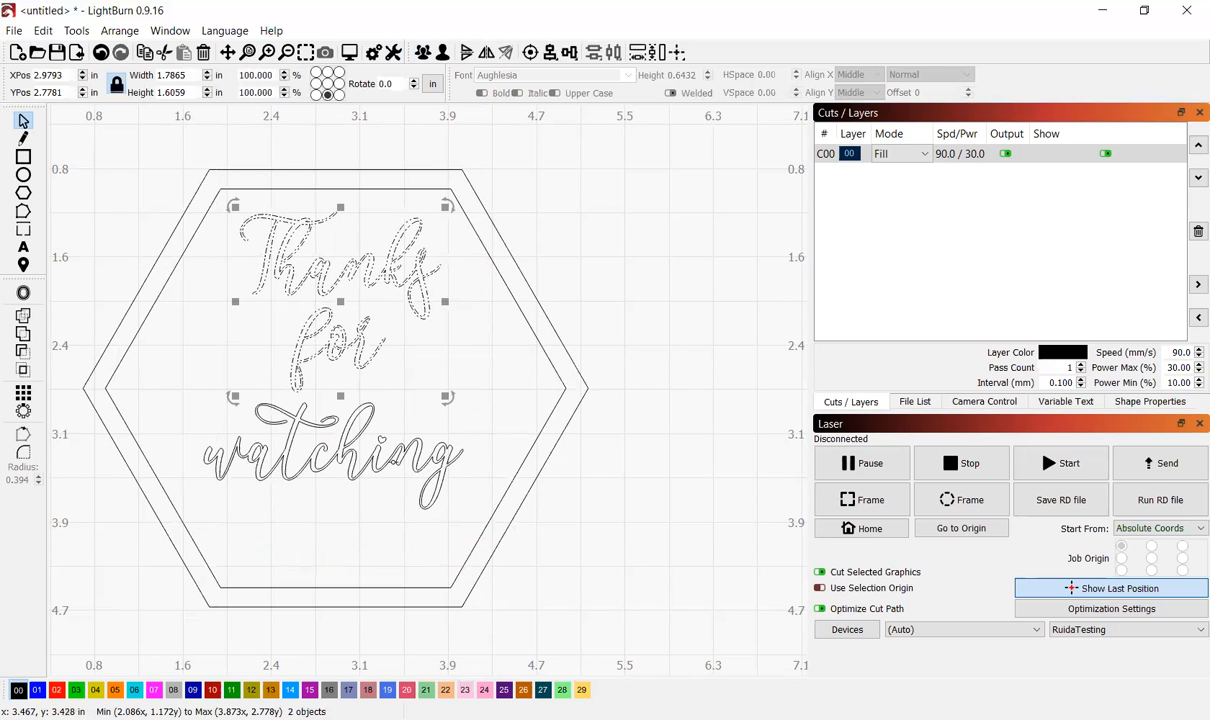
pyautogui.scroll(5, 420, 493)
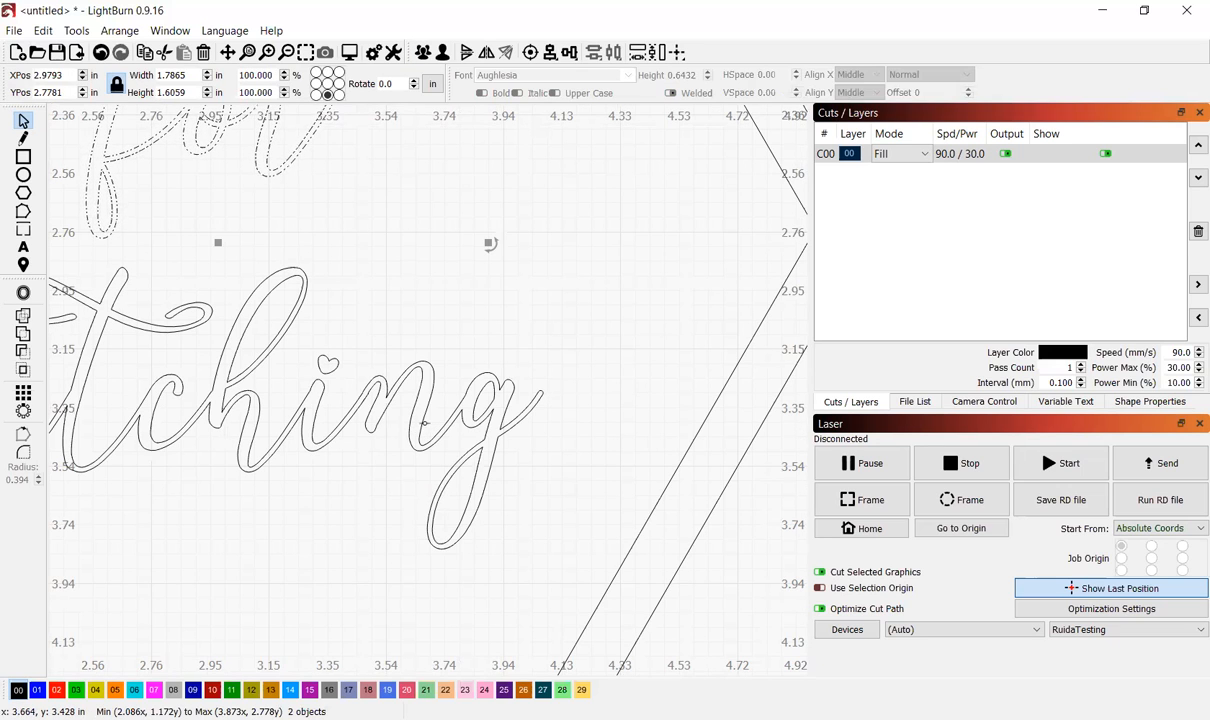
pyautogui.keyDown('shift'); pyautogui.click(424, 421); pyautogui.keyUp('shift')
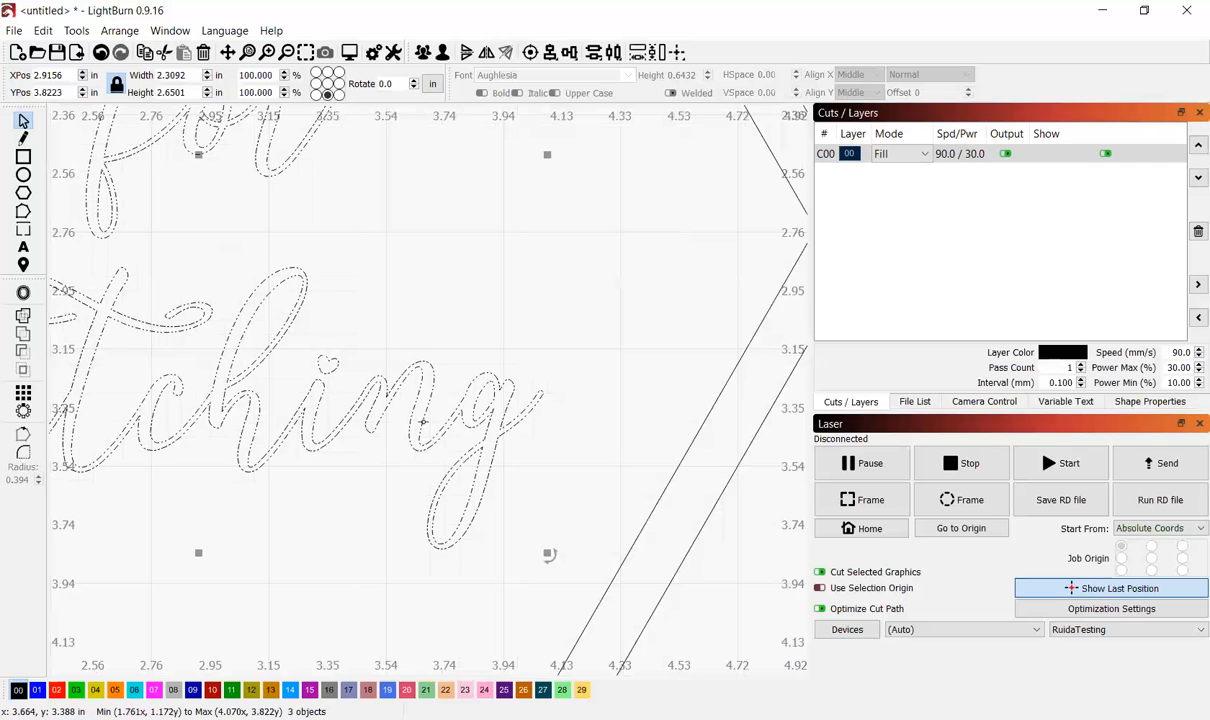
pyautogui.scroll(-5, 424, 421)
pyautogui.scroll(-1, 424, 421)
pyautogui.moveTo(359, 344); pyautogui.dragTo(363, 383)
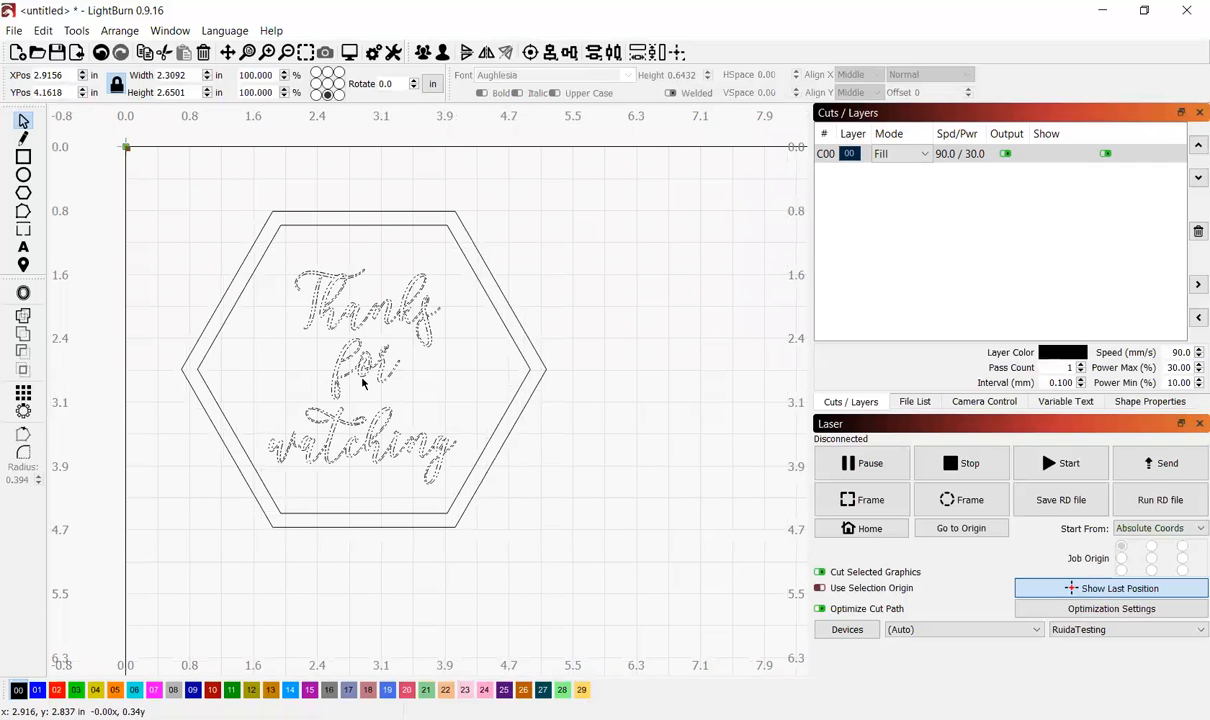
# Try selecting the inner hexagon first and adding the outer one as operands for a Boolean subtraction, and clear the selection.
pyautogui.click(540, 312)
pyautogui.click(494, 308)
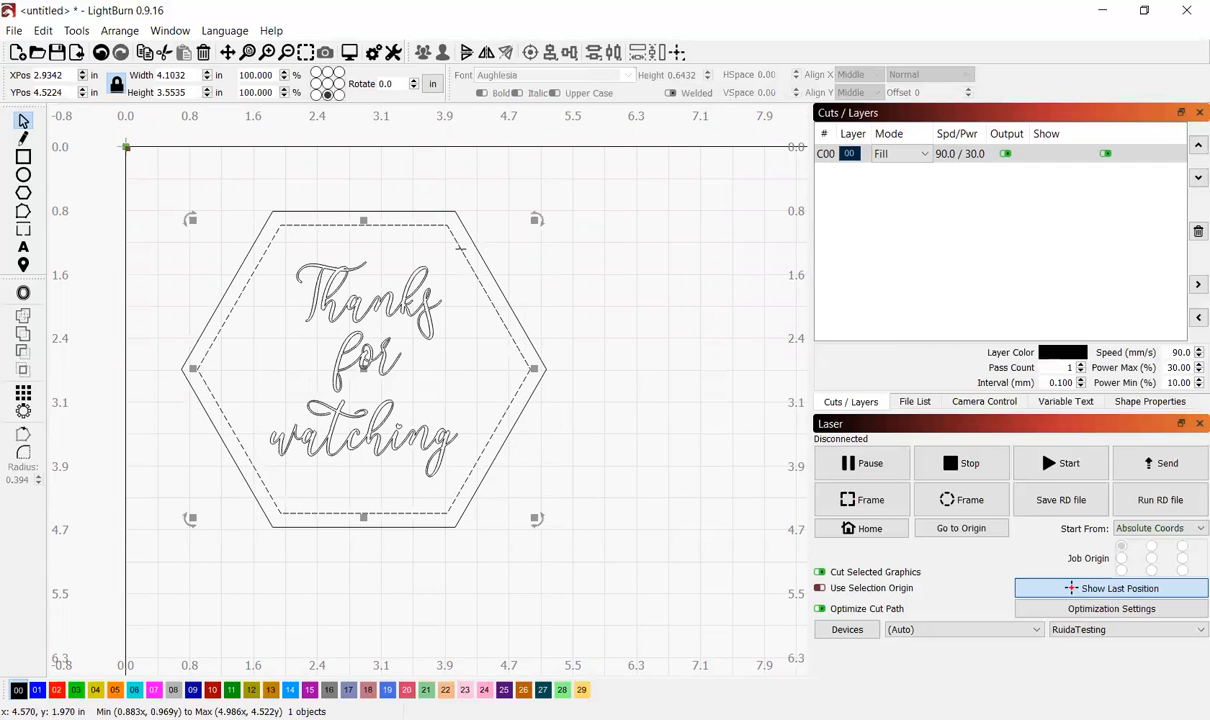
pyautogui.keyDown('shift'); pyautogui.click(433, 212); pyautogui.keyUp('shift')
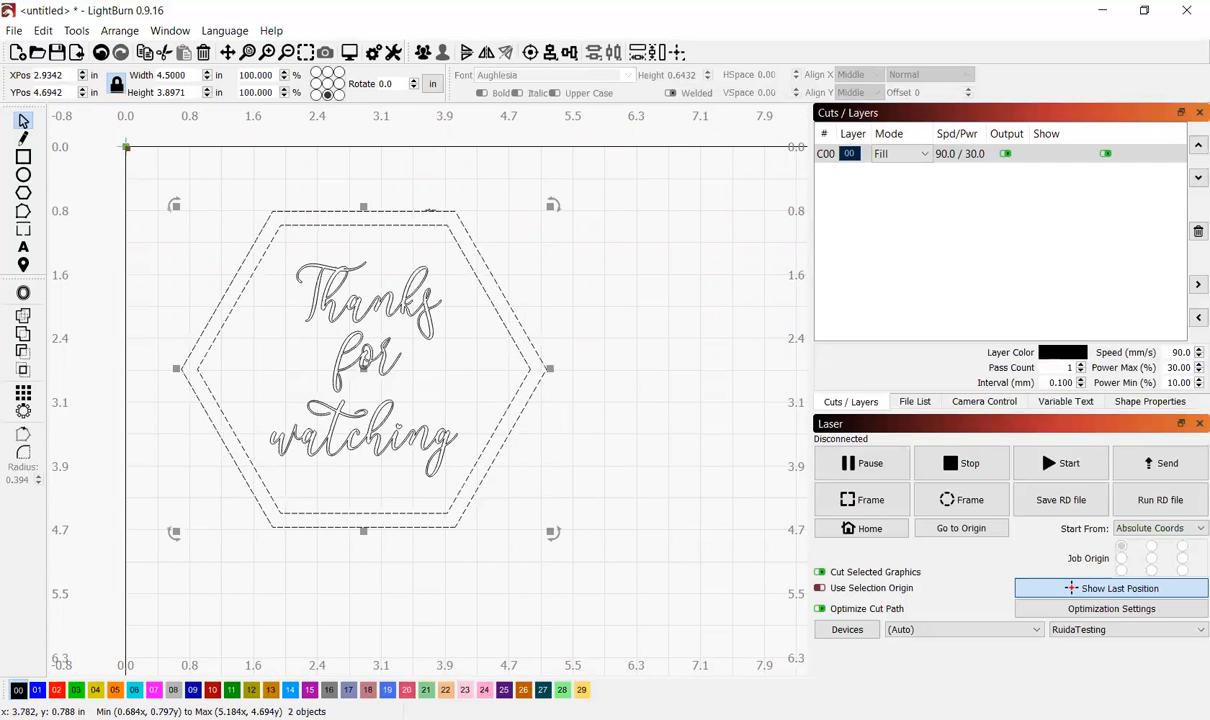
pyautogui.click(535, 327)
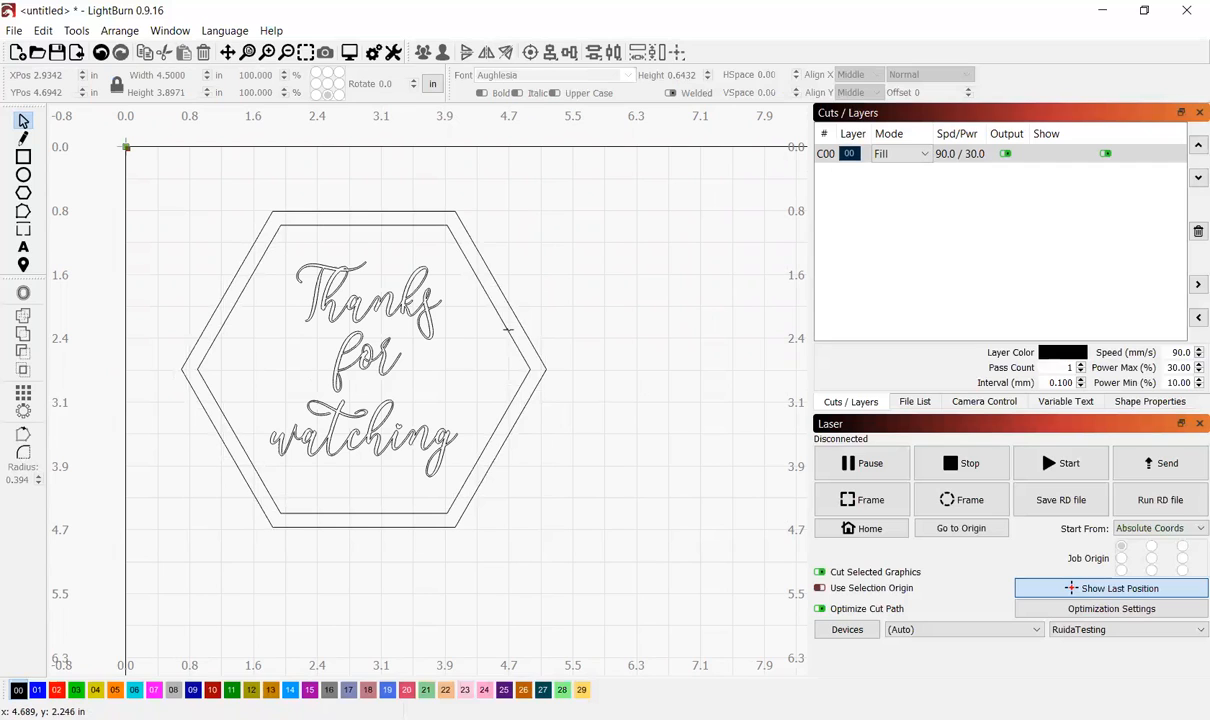
pyautogui.click(508, 328)
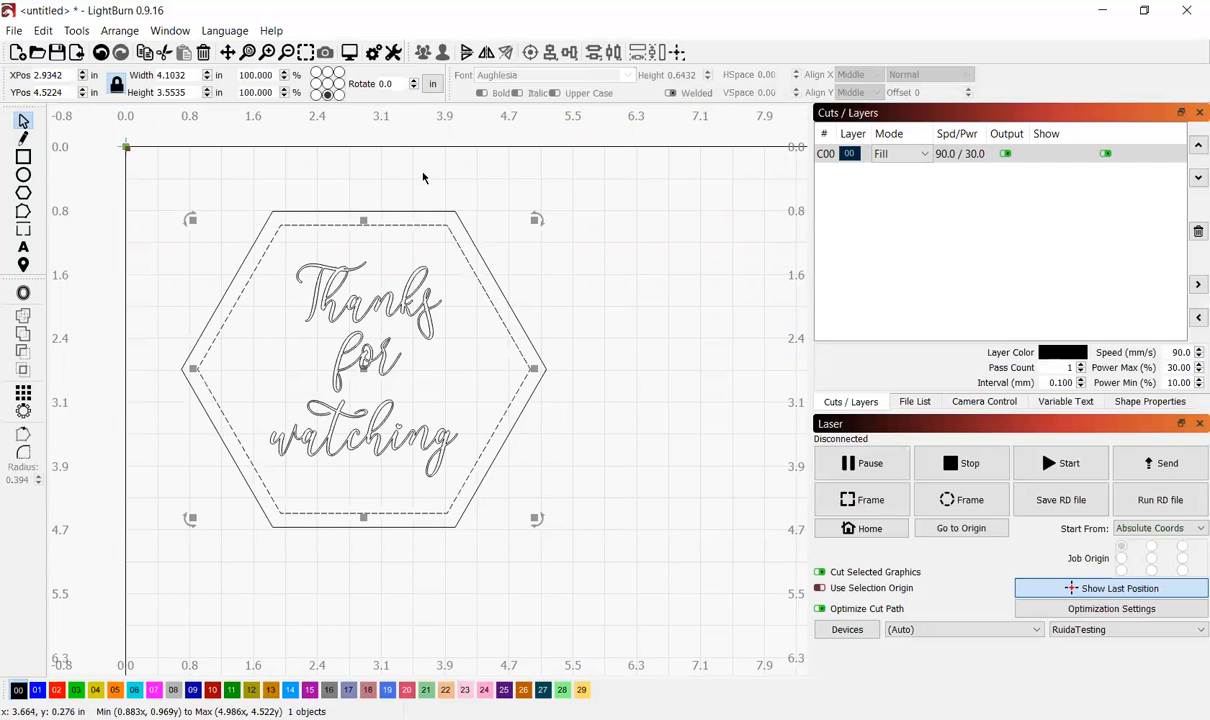
pyautogui.keyDown('shift'); pyautogui.click(433, 212); pyautogui.keyUp('shift')
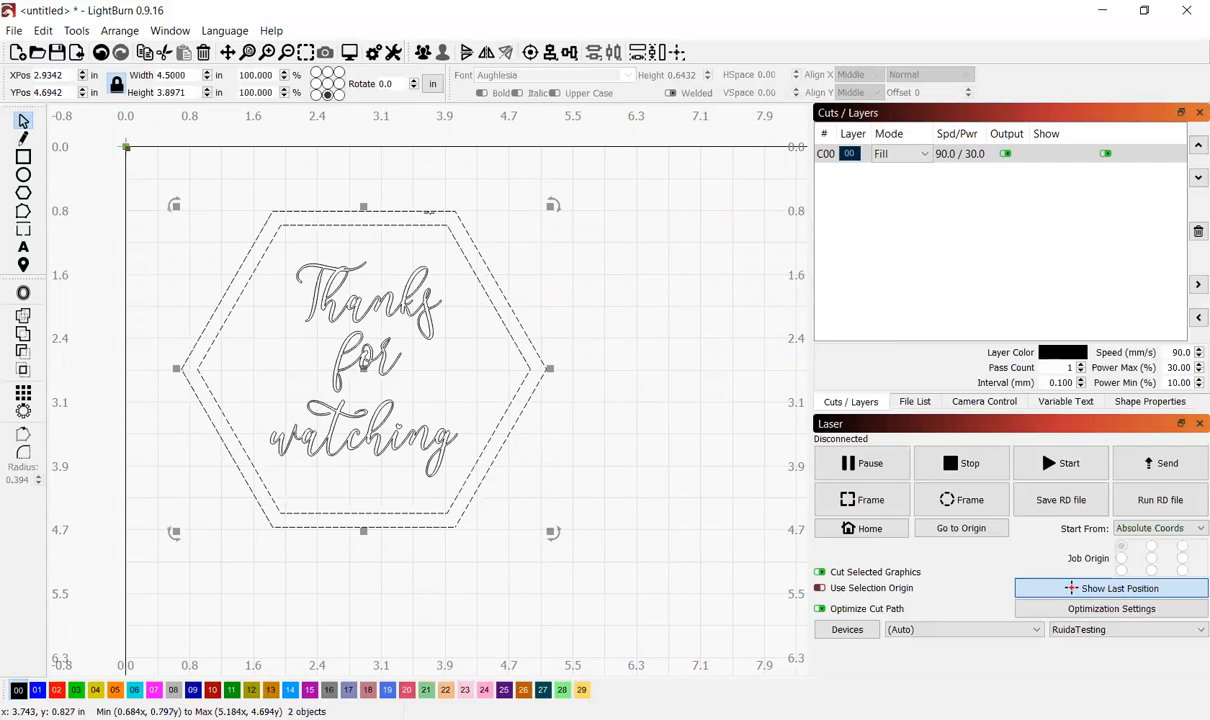
pyautogui.click(26, 353)
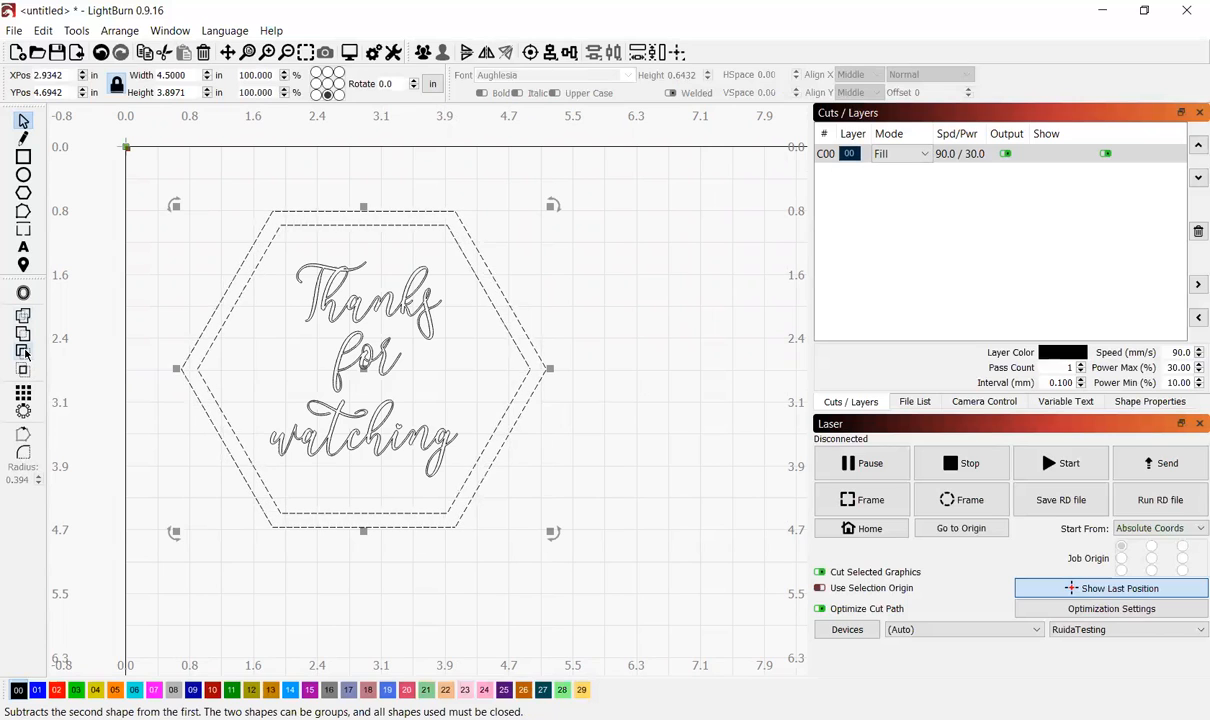
pyautogui.click(232, 228)
pyautogui.click(277, 231)
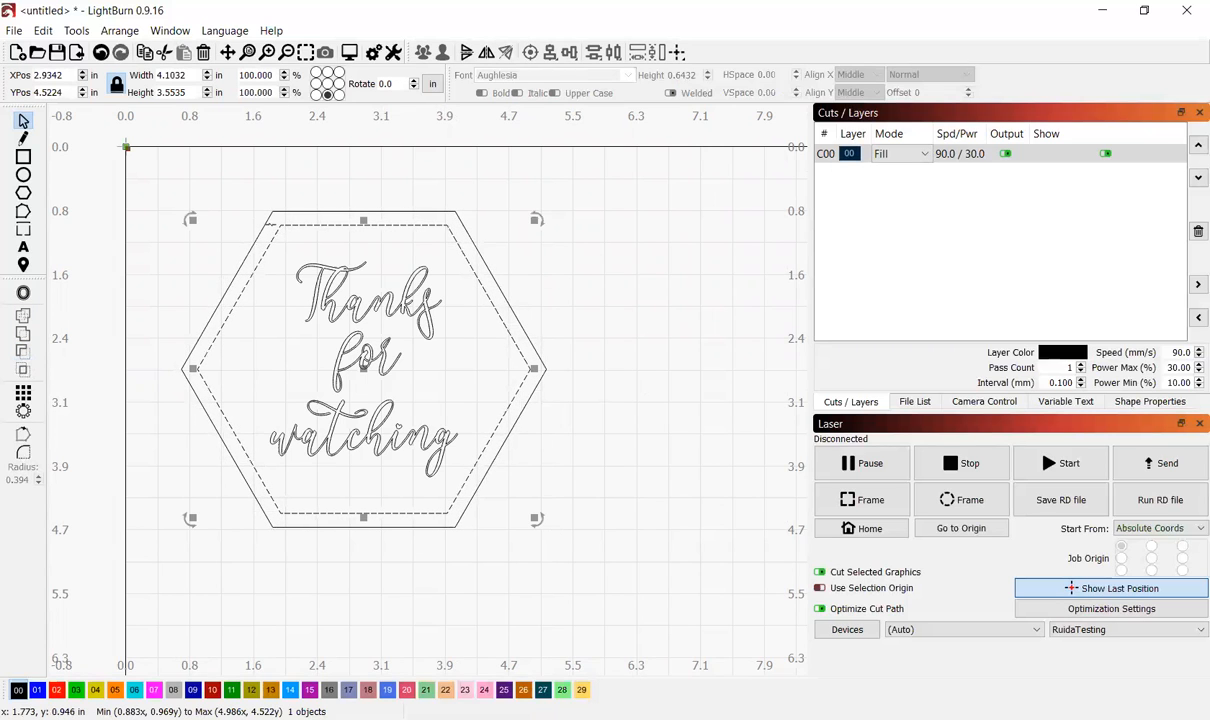
pyautogui.keyDown('shift'); pyautogui.click(268, 219); pyautogui.keyUp('shift')
pyautogui.click(286, 177)
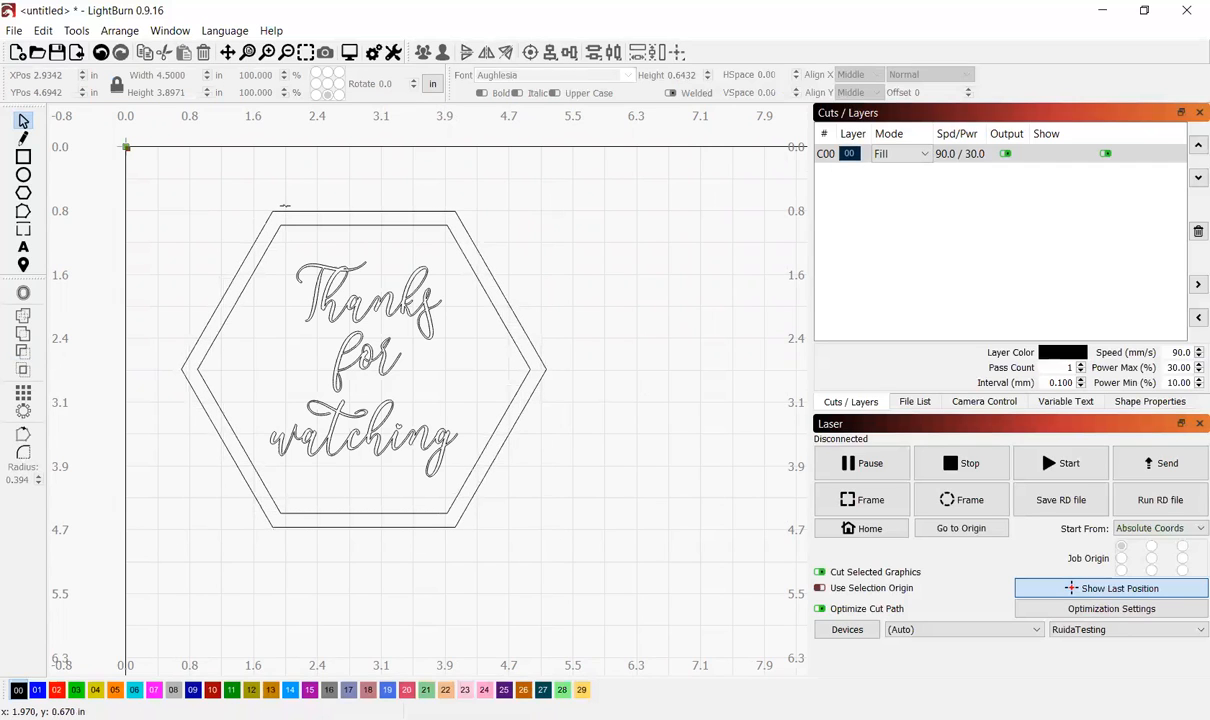
# Subtract the inner hexagon from the outer one with Boolean Subtract, taking the outer hexagon as the first shape.
pyautogui.moveTo(277, 212); pyautogui.dragTo(140, 335)
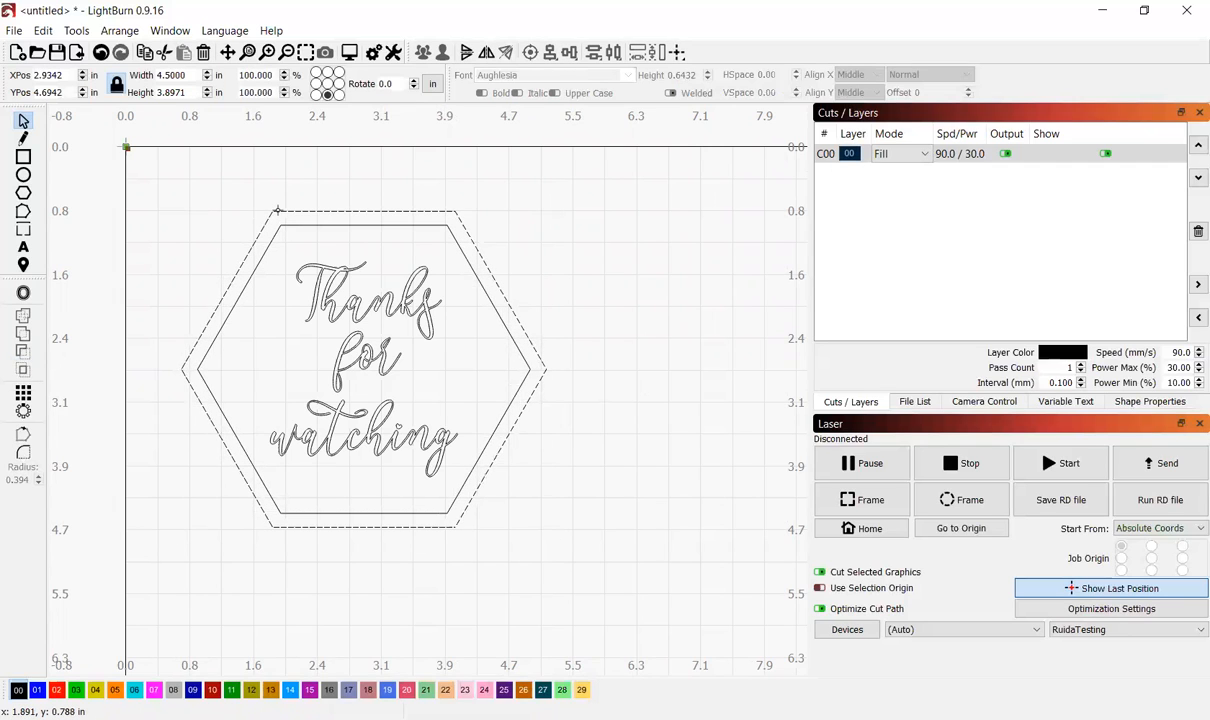
pyautogui.click(23, 333)
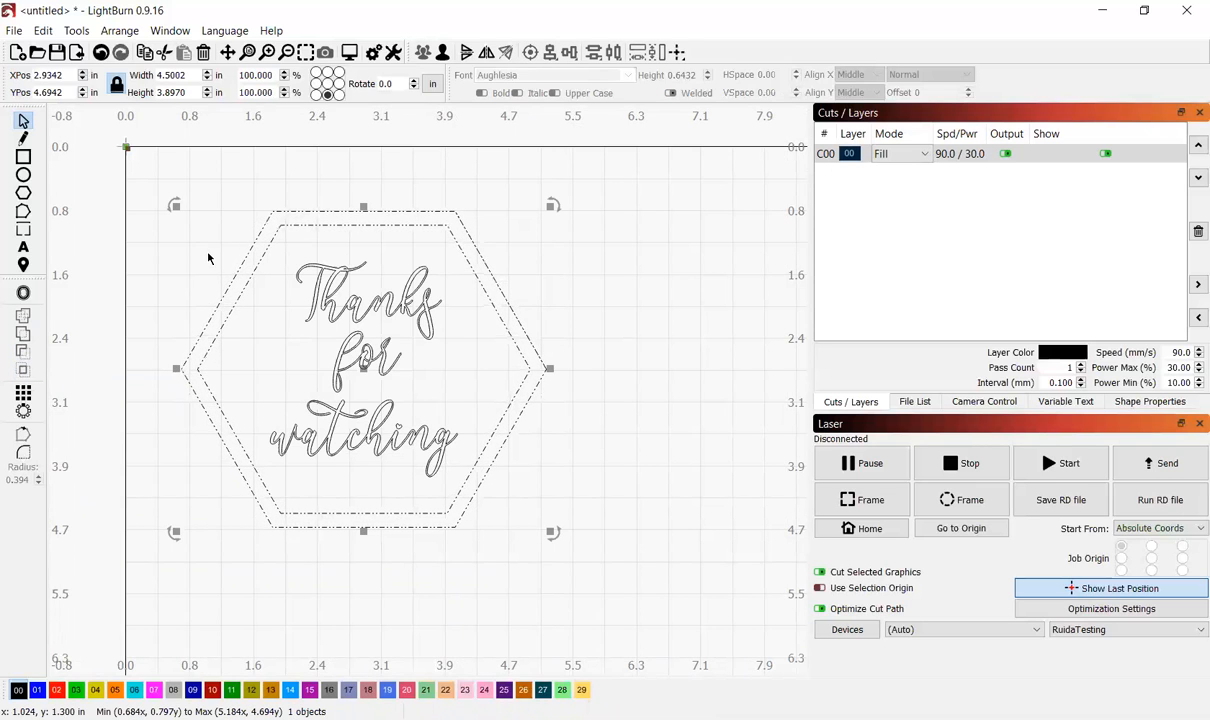
pyautogui.click(310, 240)
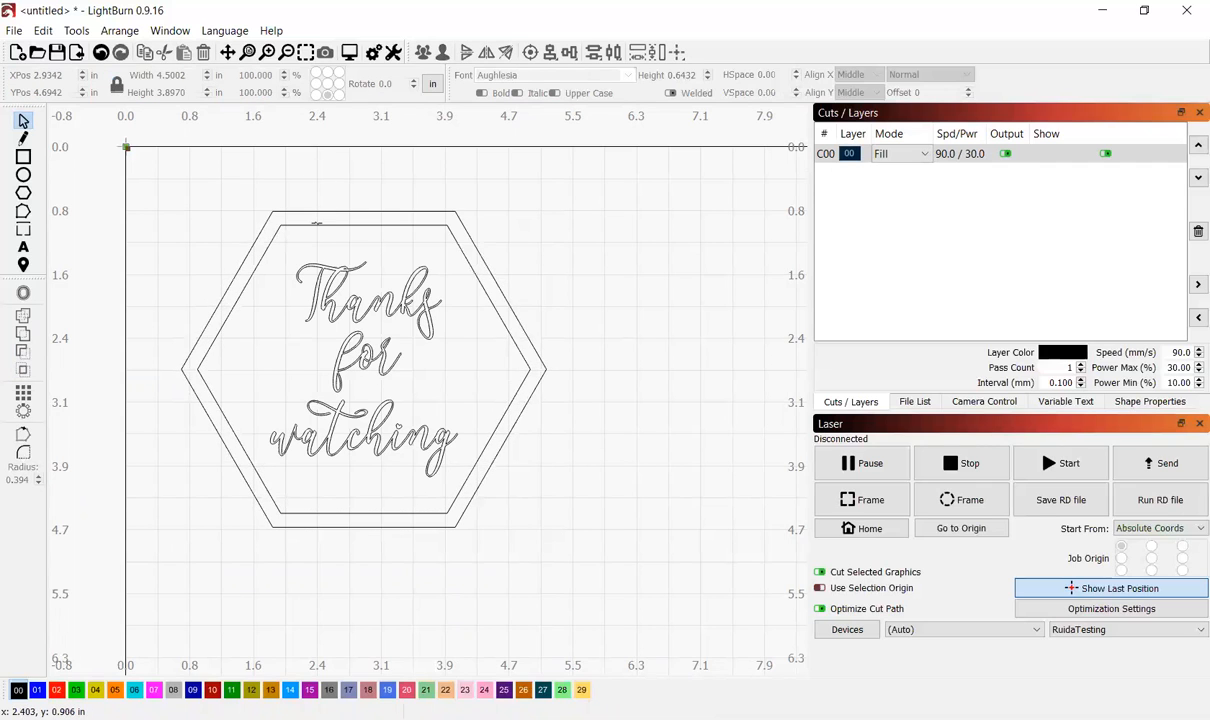
# Offset the double hexagon ring outward by 0.0928 in with round corners, keeping the original shapes.
pyautogui.click(314, 225)
pyautogui.click(518, 260)
pyautogui.click(464, 226)
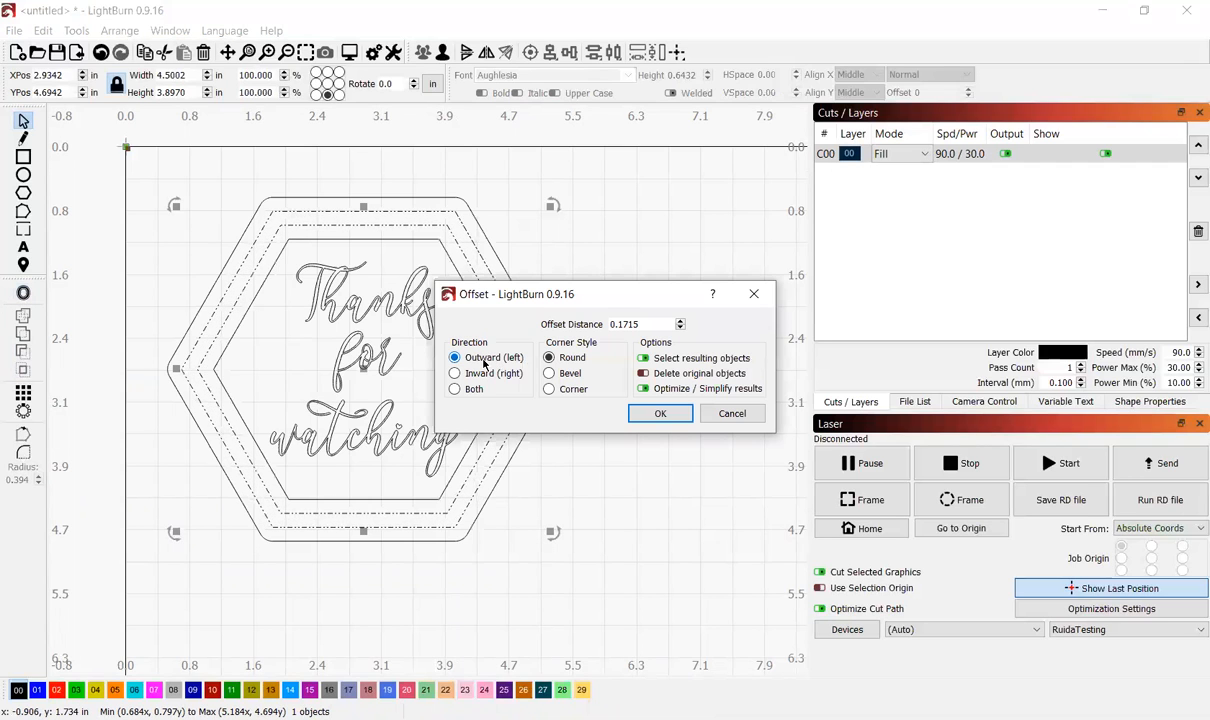
pyautogui.click(680, 328)
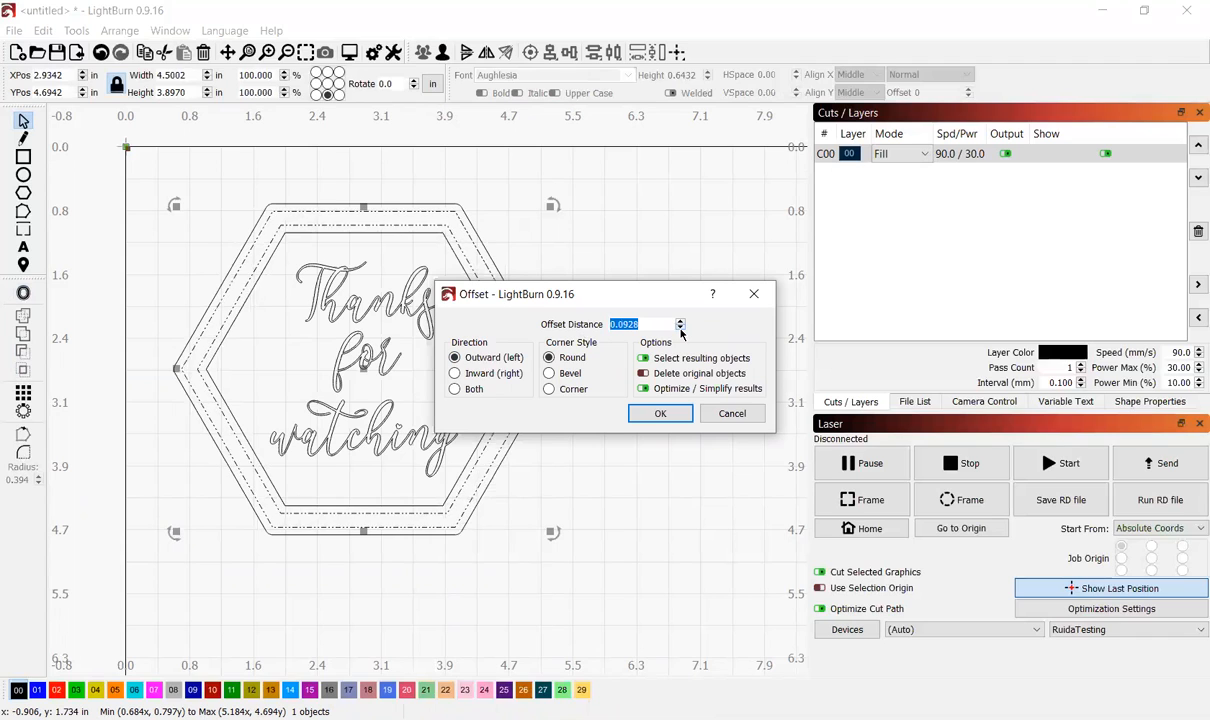
pyautogui.click(660, 415)
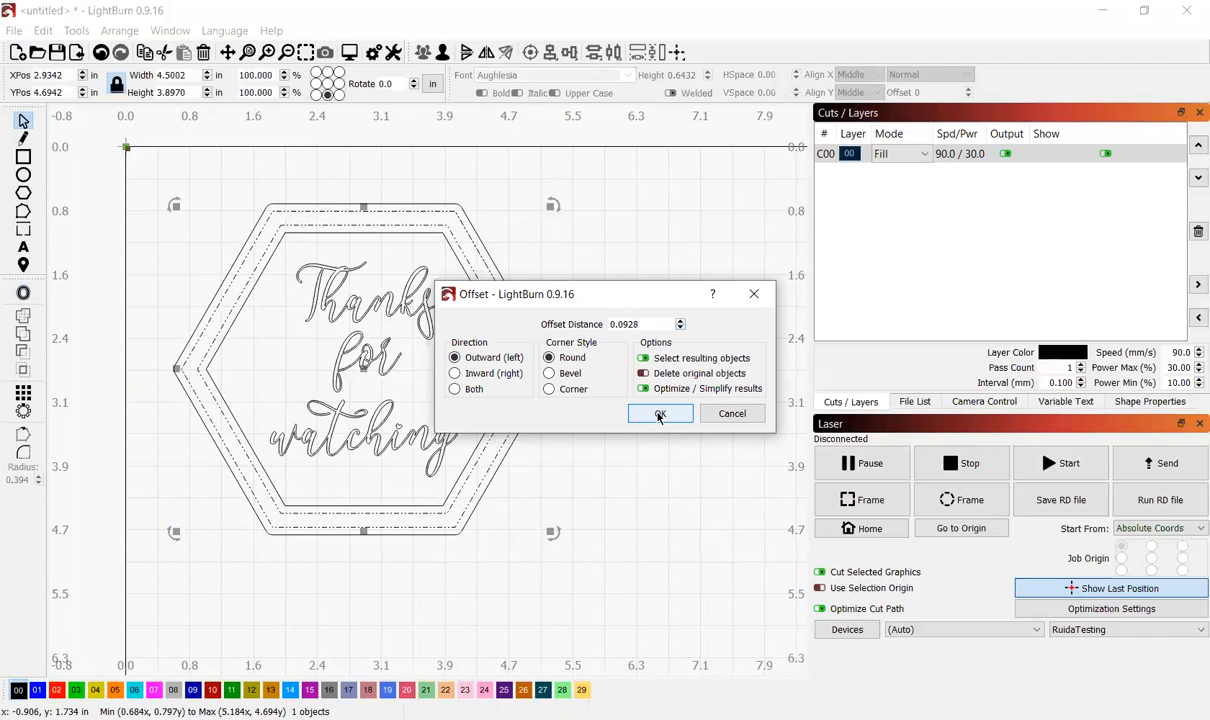
# Ungroup the offset result and delete its innermost hexagon.
pyautogui.click(450, 256)
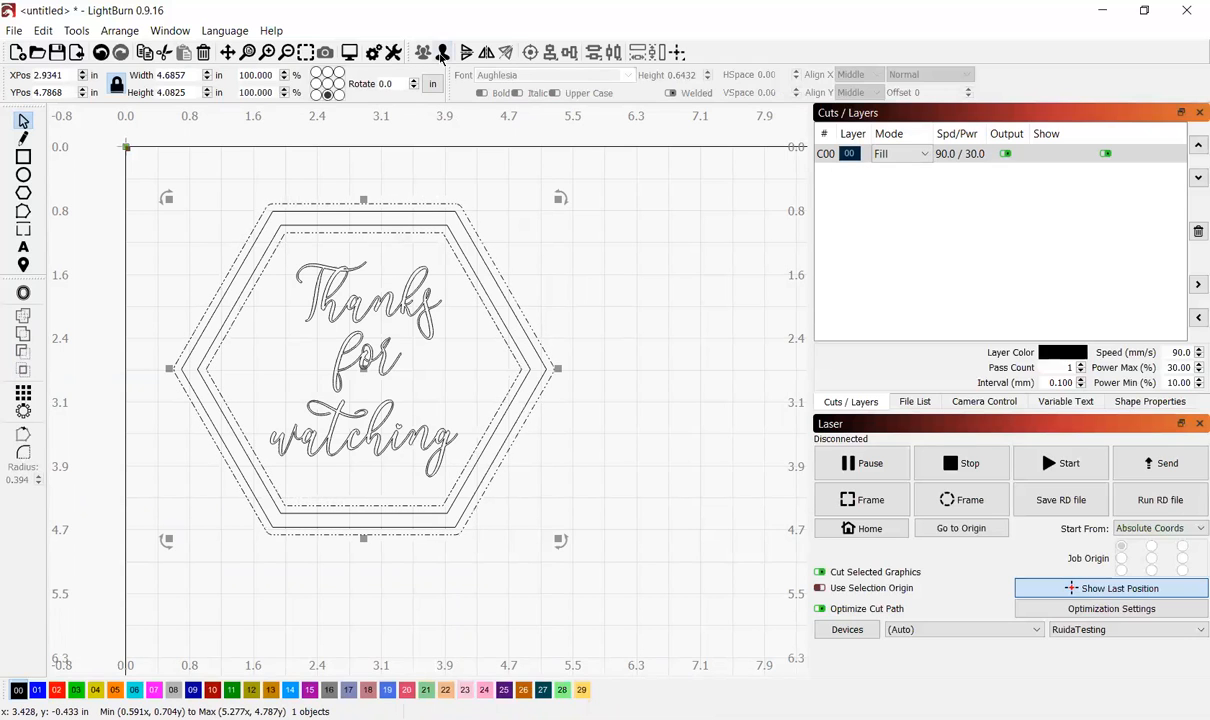
pyautogui.click(545, 256)
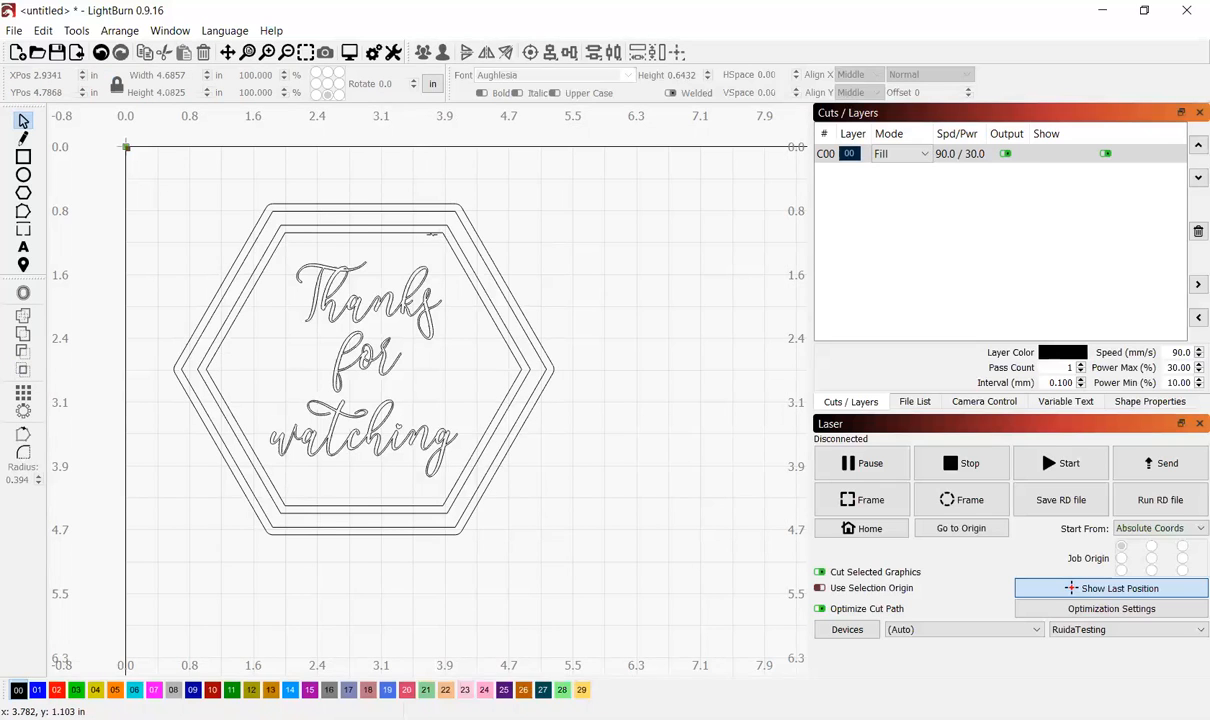
pyautogui.click(433, 234)
pyautogui.press('Delete')
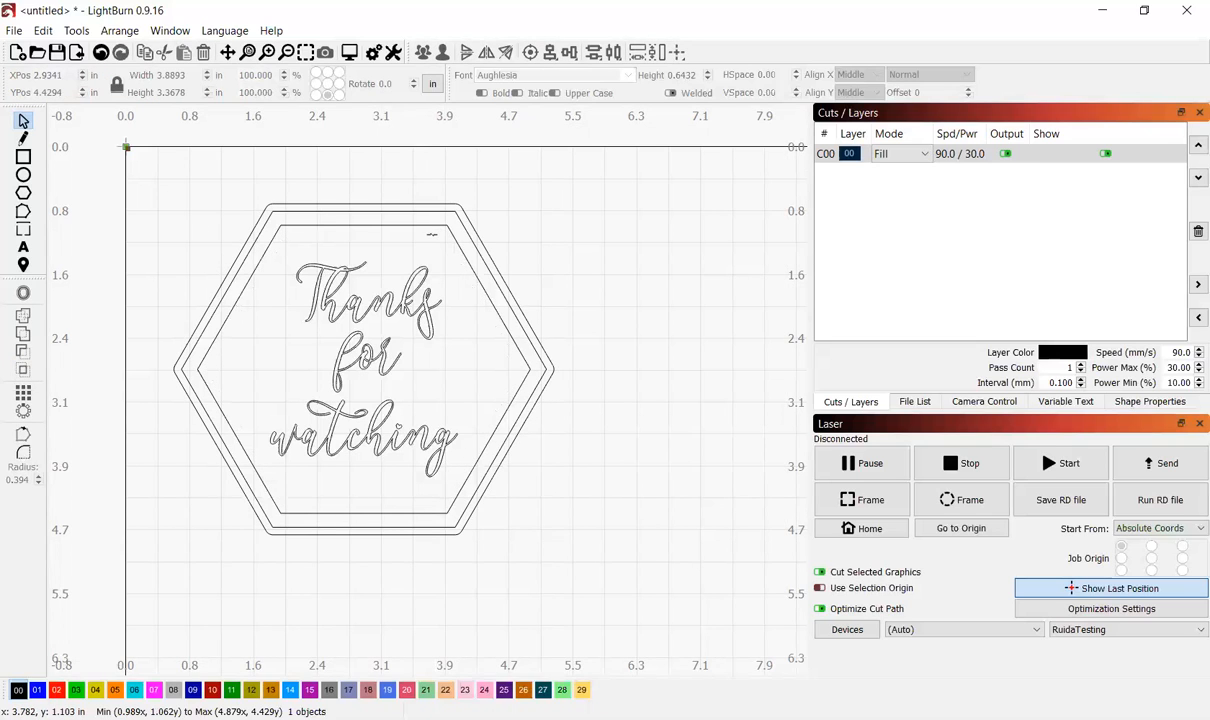
# Assign the outermost offset hexagon to the red layer 02 and clear the selection.
pyautogui.click(416, 205)
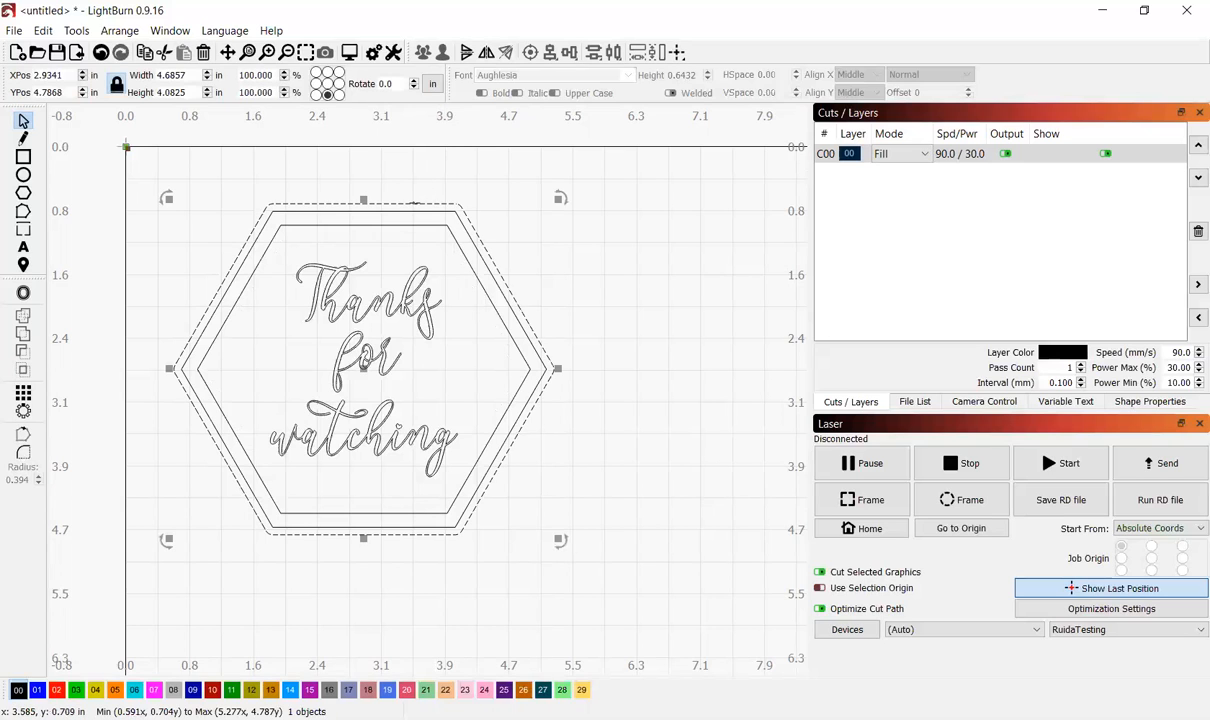
pyautogui.click(57, 690)
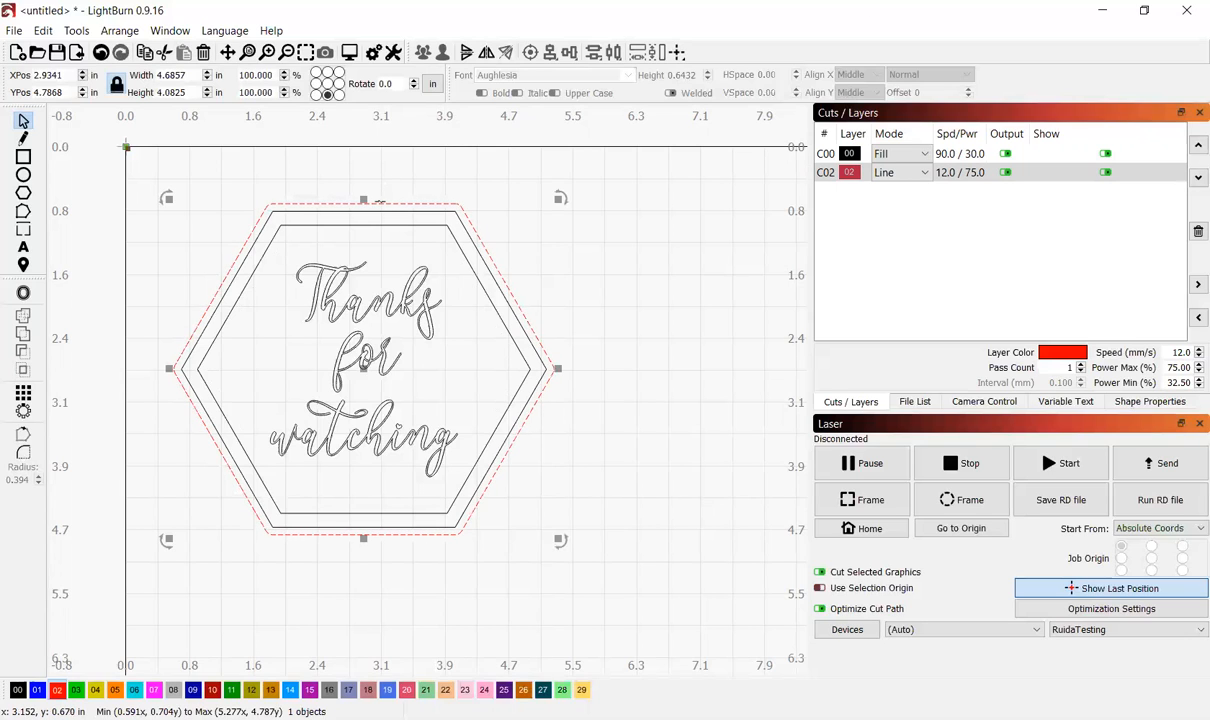
pyautogui.click(445, 233)
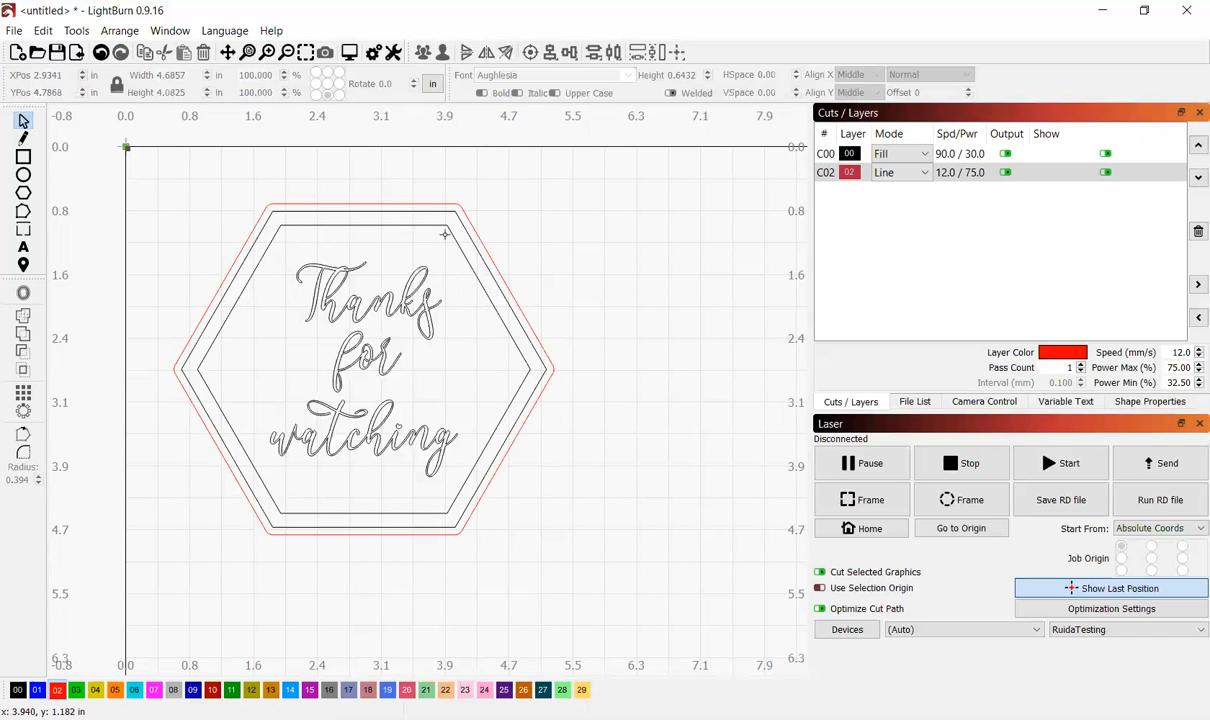
# Assign the double hexagon ring to the black layer 00, select the three words inside it, and clear the selection.
pyautogui.click(425, 226)
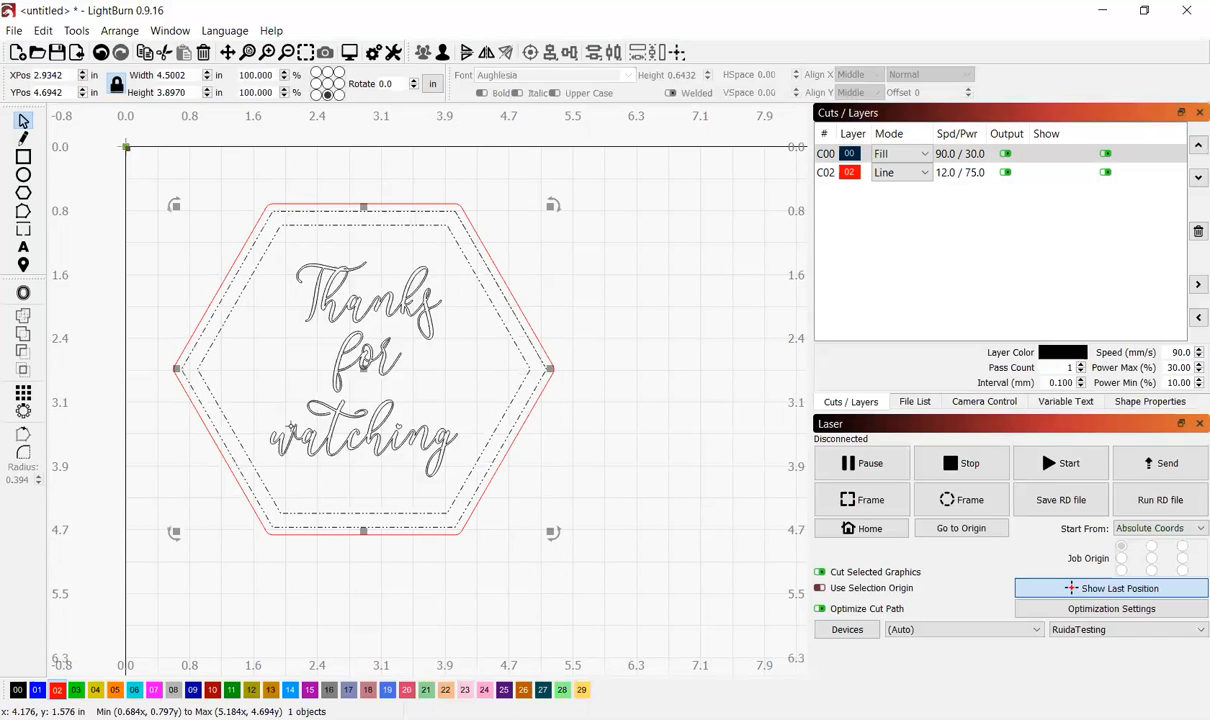
pyautogui.click(18, 690)
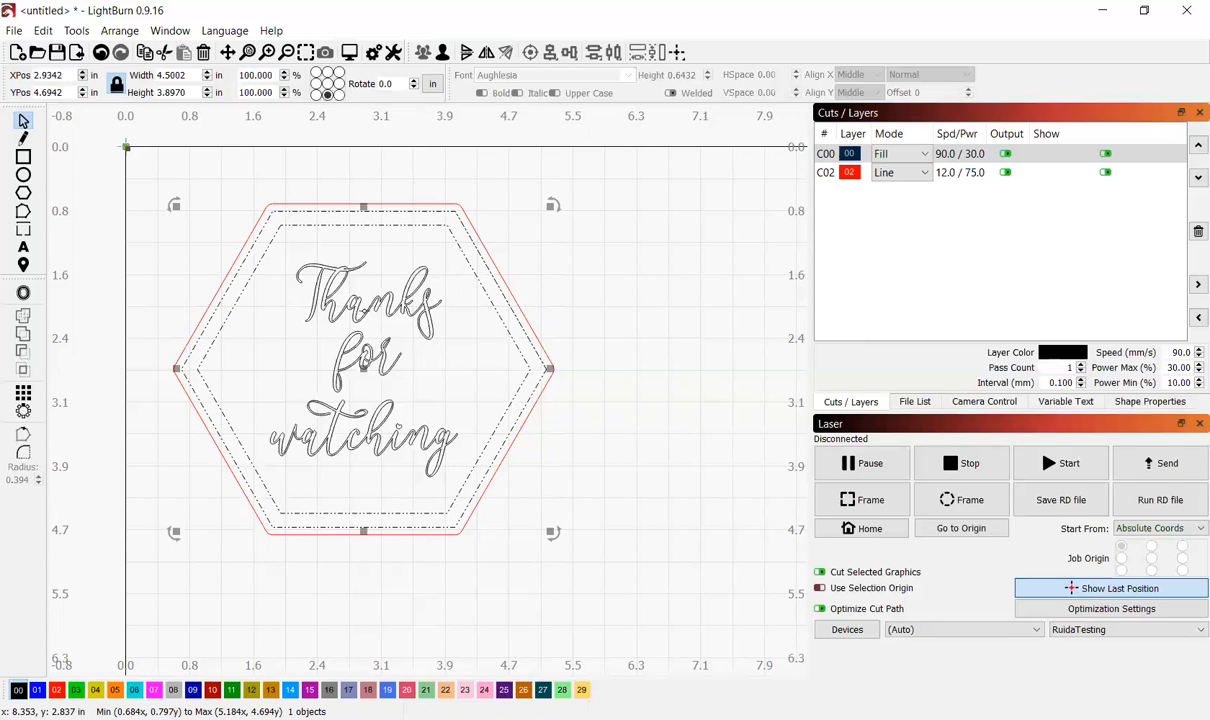
pyautogui.click(286, 261)
pyautogui.moveTo(279, 254)
pyautogui.mouseDown()
pyautogui.moveTo(449, 462)
pyautogui.moveTo(390, 435)
pyautogui.moveTo(273, 254)
pyautogui.mouseUp()
pyautogui.click(437, 494)
pyautogui.click(293, 241)
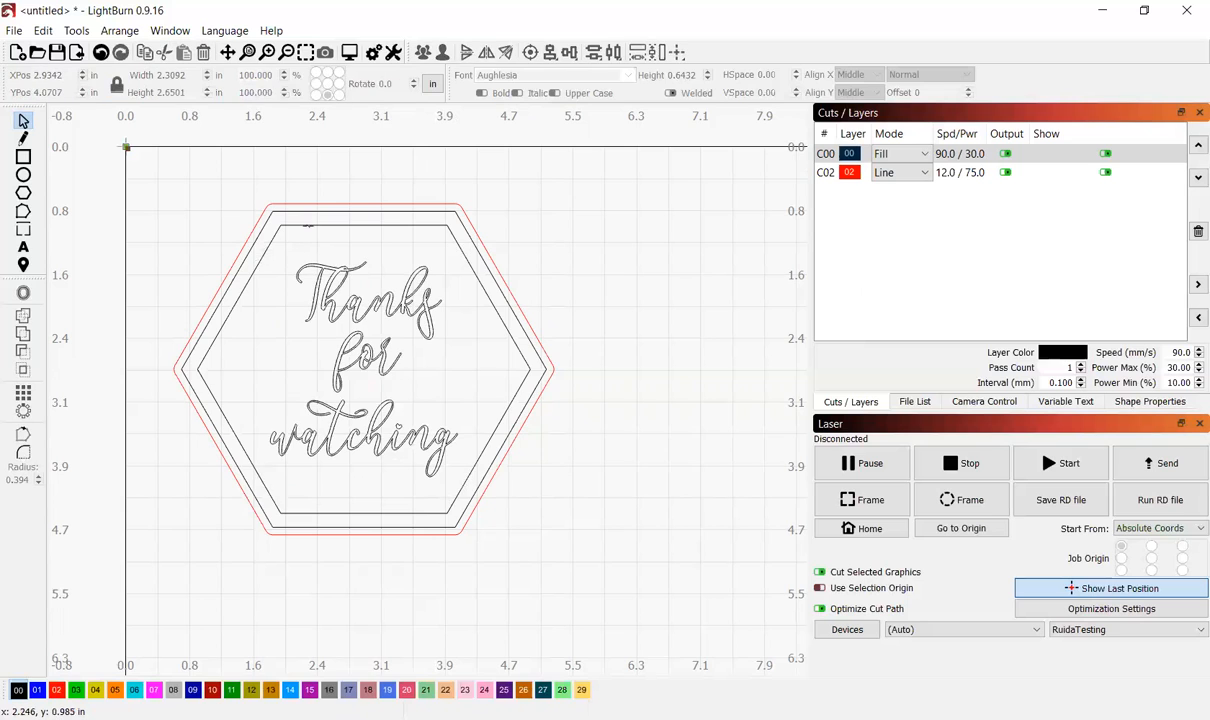
# Assign the double hexagon ring to the blue layer 01 and the three words to the black layer 00.
pyautogui.click(307, 226)
pyautogui.click(37, 689)
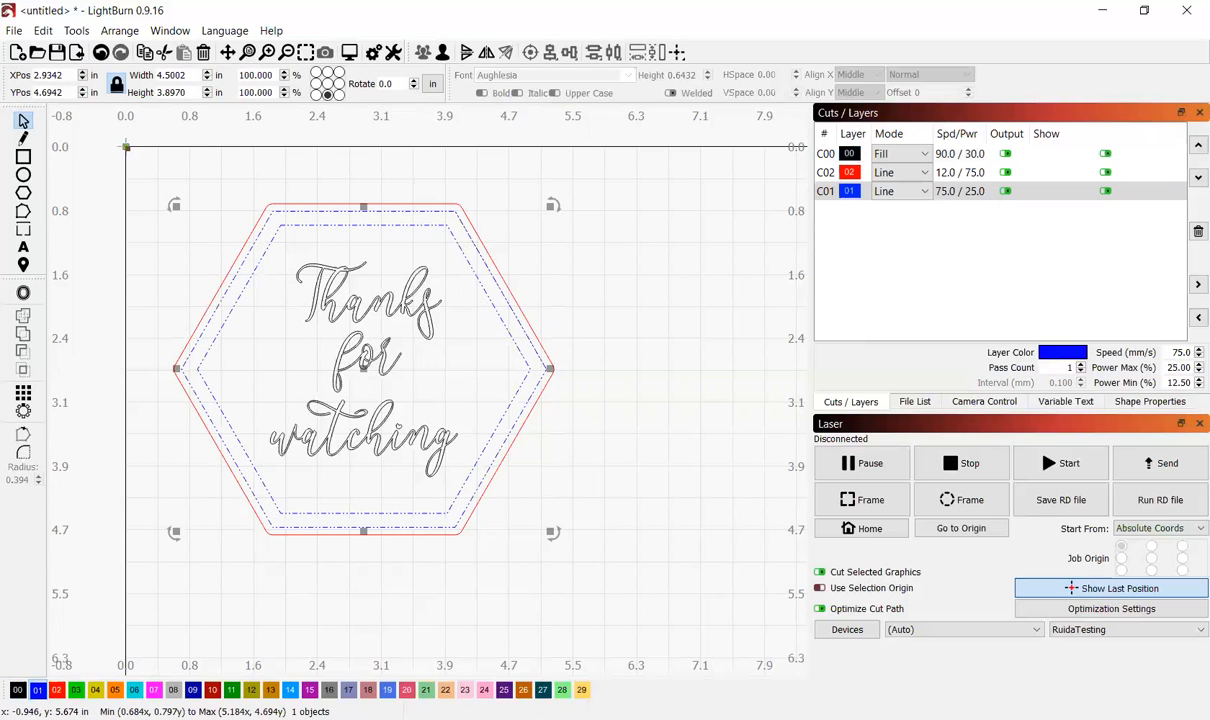
pyautogui.moveTo(272, 268)
pyautogui.mouseDown()
pyautogui.moveTo(456, 481)
pyautogui.moveTo(279, 258)
pyautogui.mouseUp()
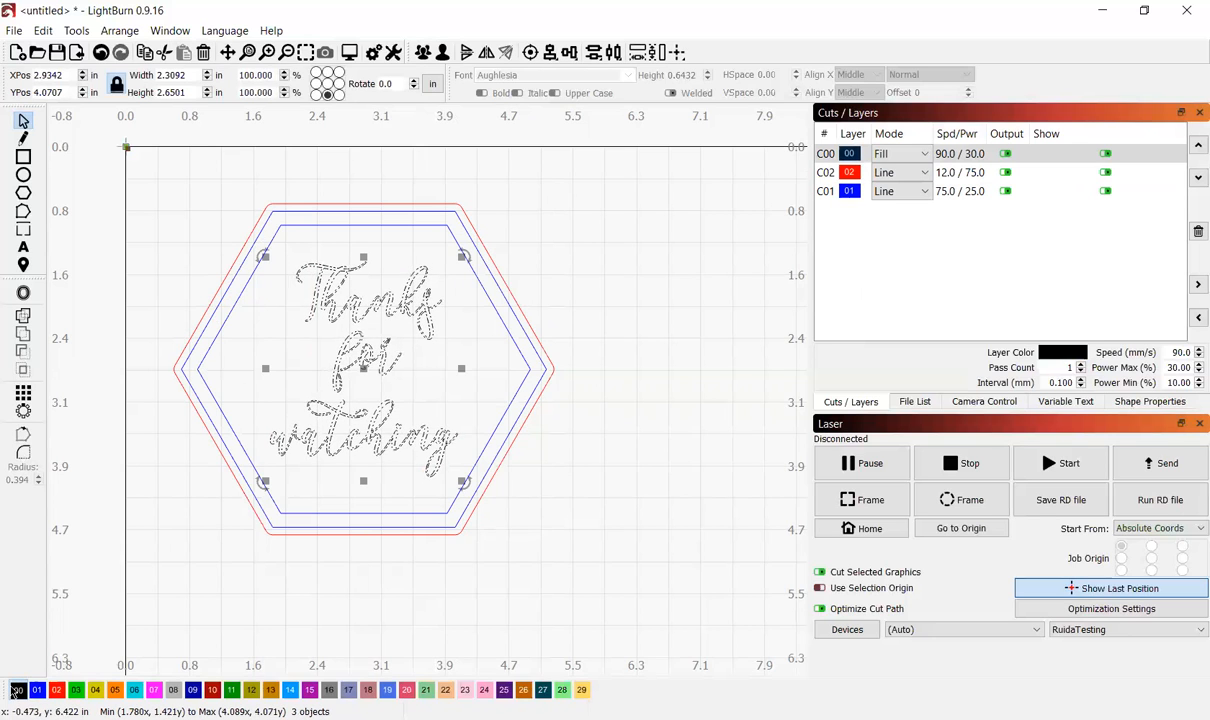
pyautogui.click(249, 568)
pyautogui.scroll(-3, 249, 568)
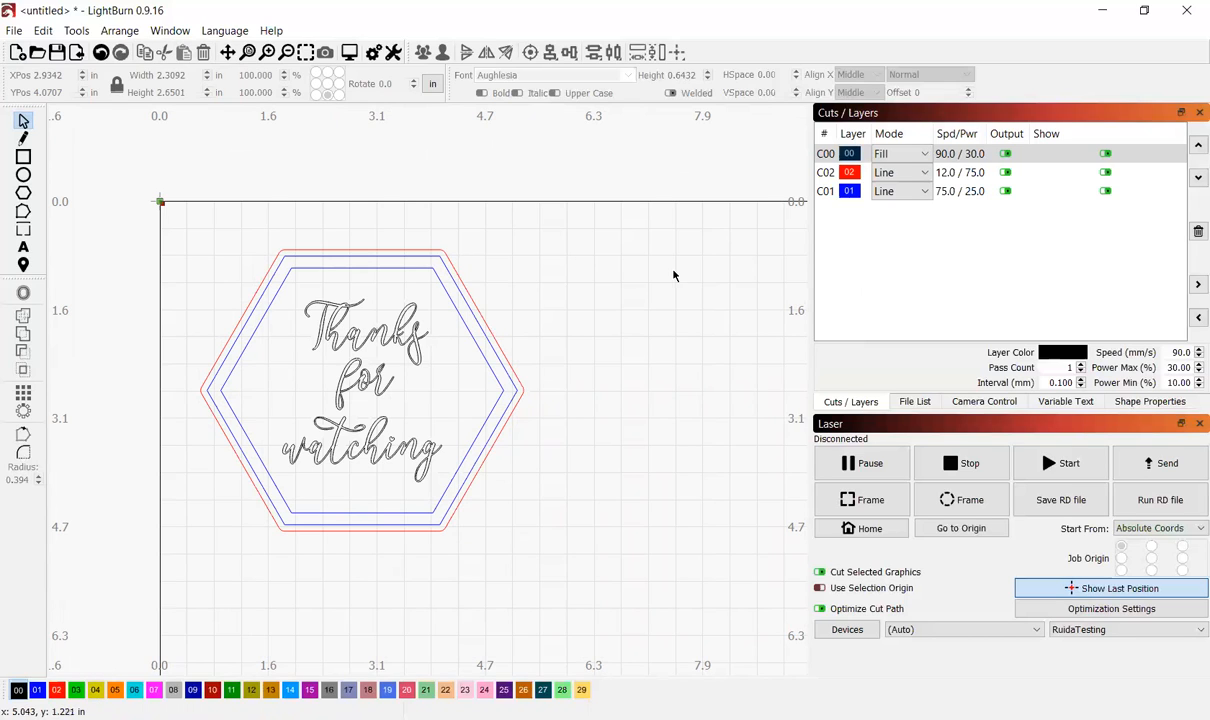
# Move the red layer C02 to the end of the cut order and check the cut settings of layer C00.
pyautogui.click(957, 176)
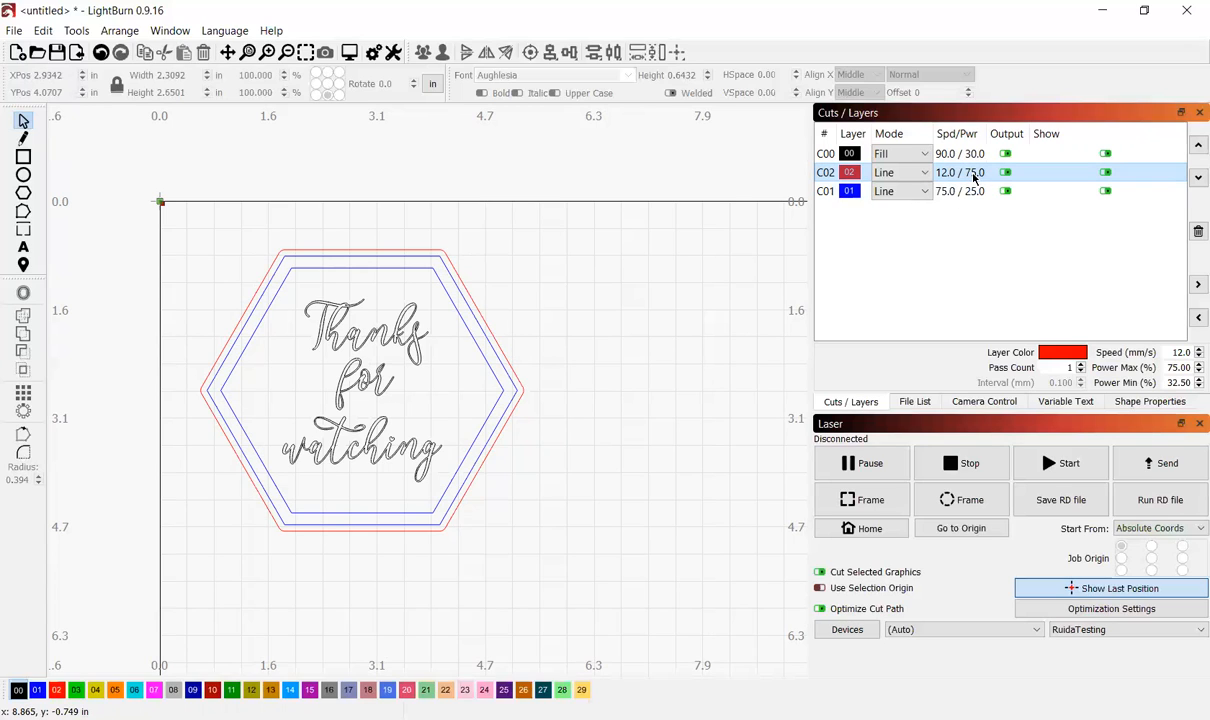
pyautogui.click(1197, 176)
pyautogui.click(960, 158)
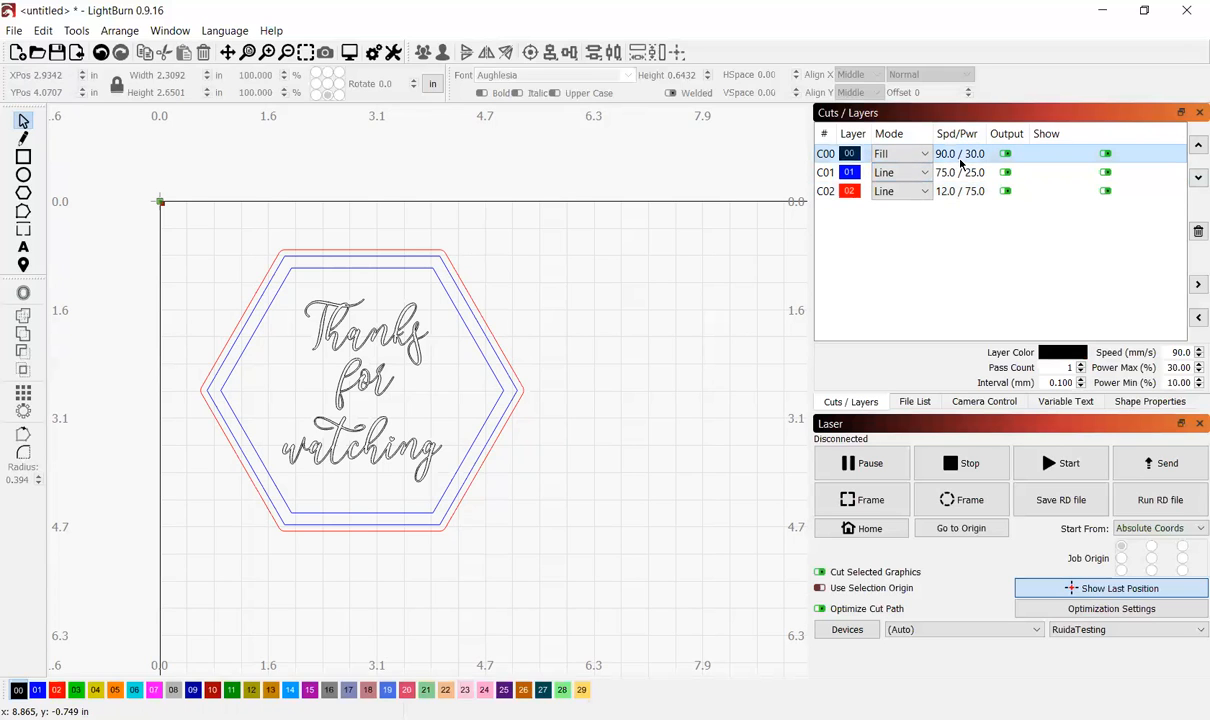
pyautogui.doubleClick(960, 160)
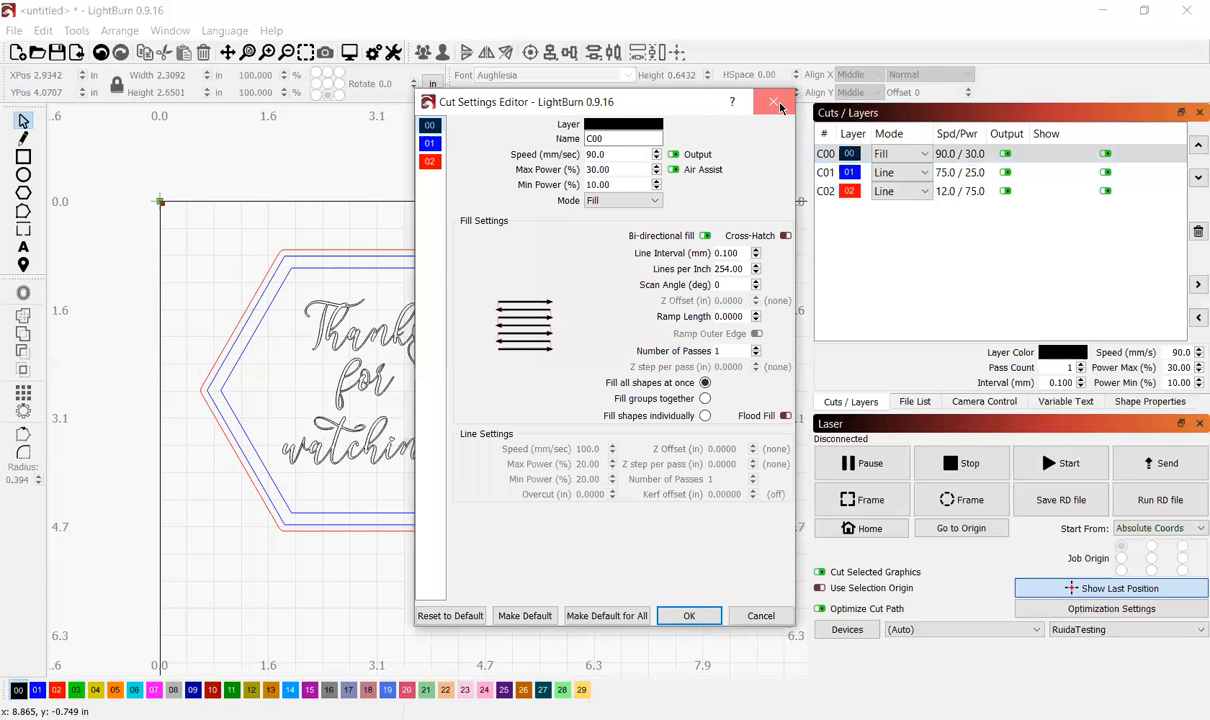
# Try moving the blue layer C01 up and down the cut order, leaving it first, above layer C00.
pyautogui.click(957, 177)
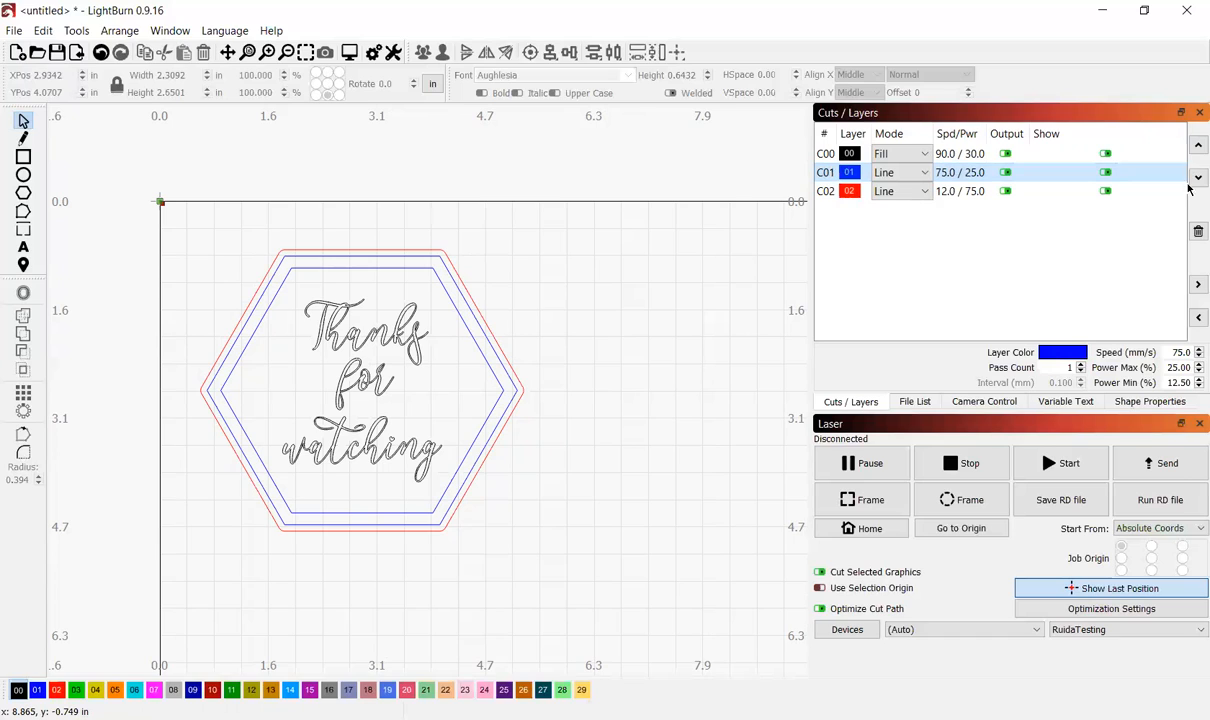
pyautogui.click(1197, 145)
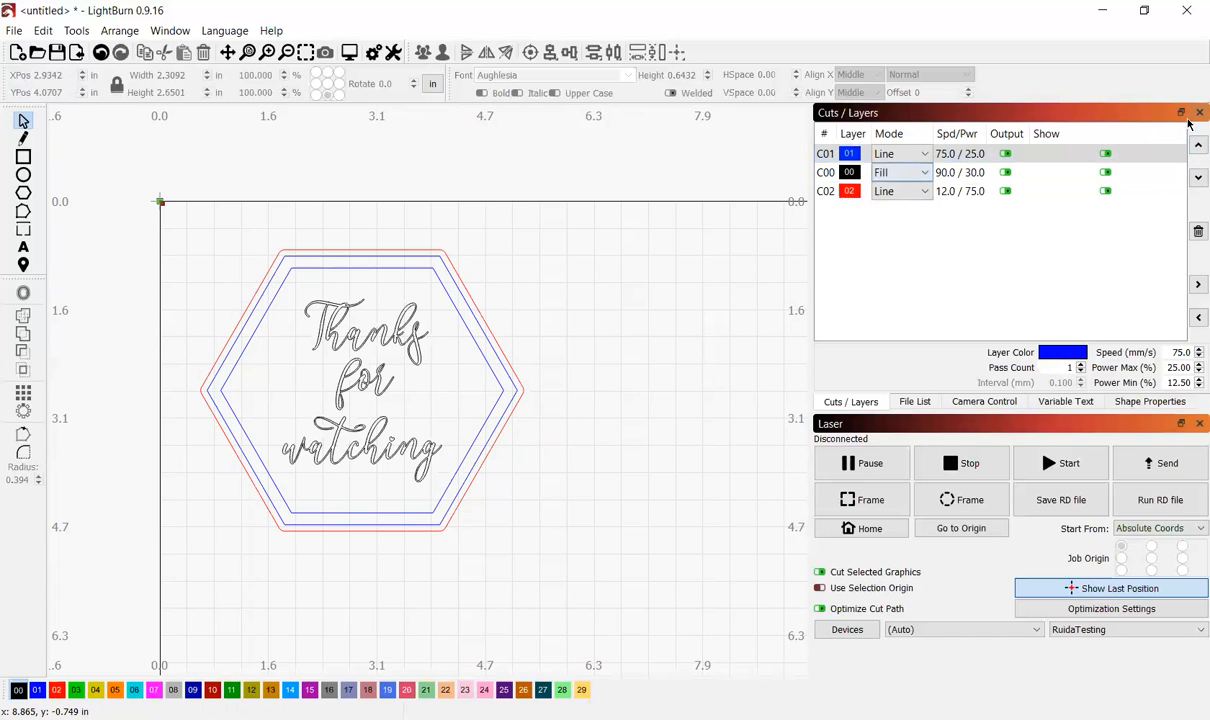
pyautogui.click(1192, 177)
pyautogui.click(1192, 177)
pyautogui.click(1192, 147)
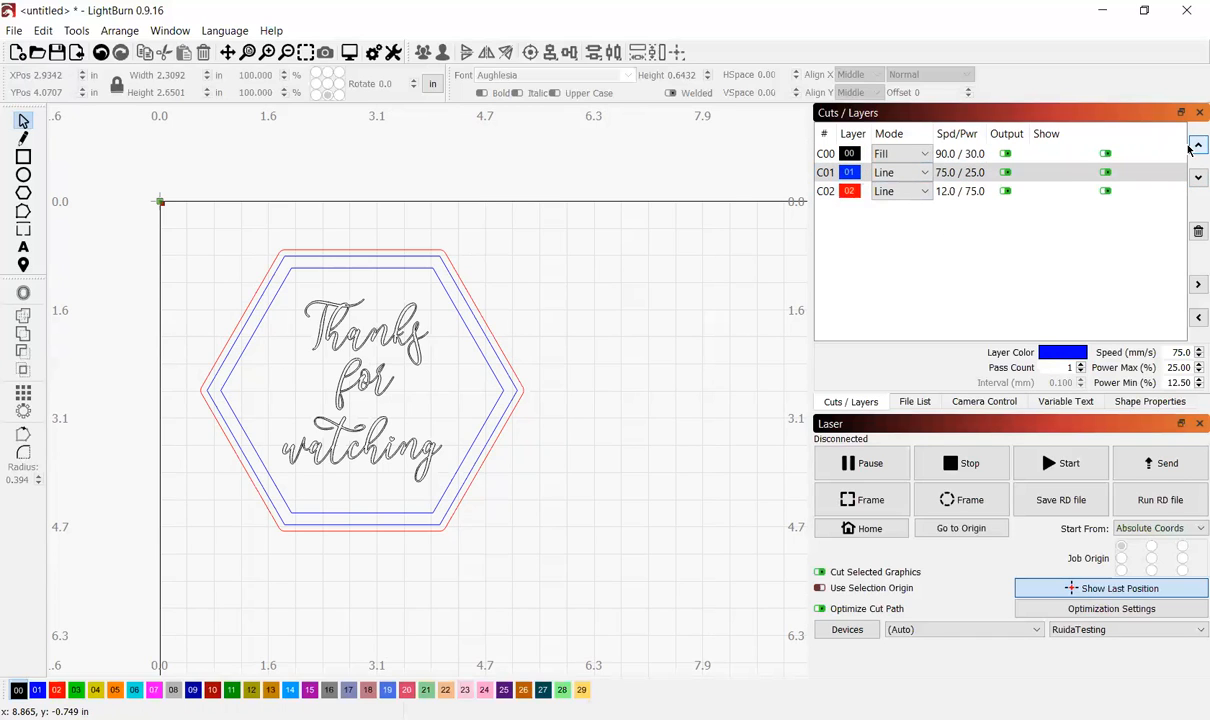
pyautogui.click(1192, 147)
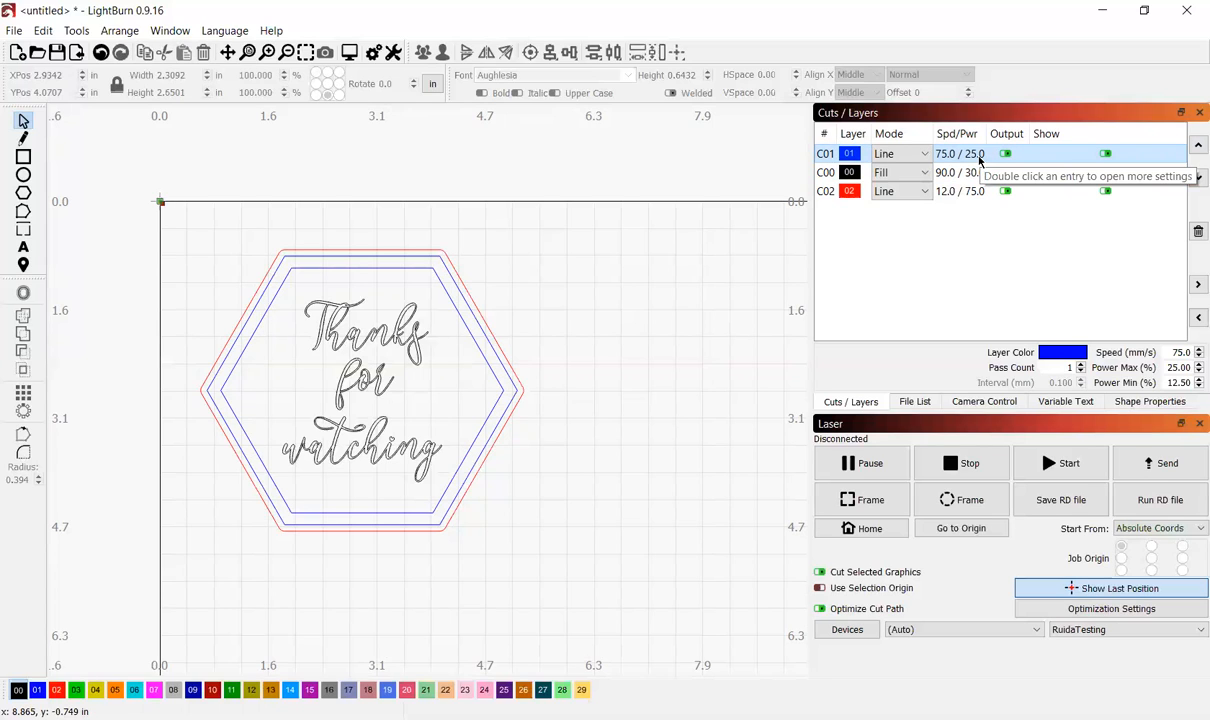
# Examine the available cut modes and the speed and power values of layers C01, C00 and C02.
pyautogui.click(905, 154)
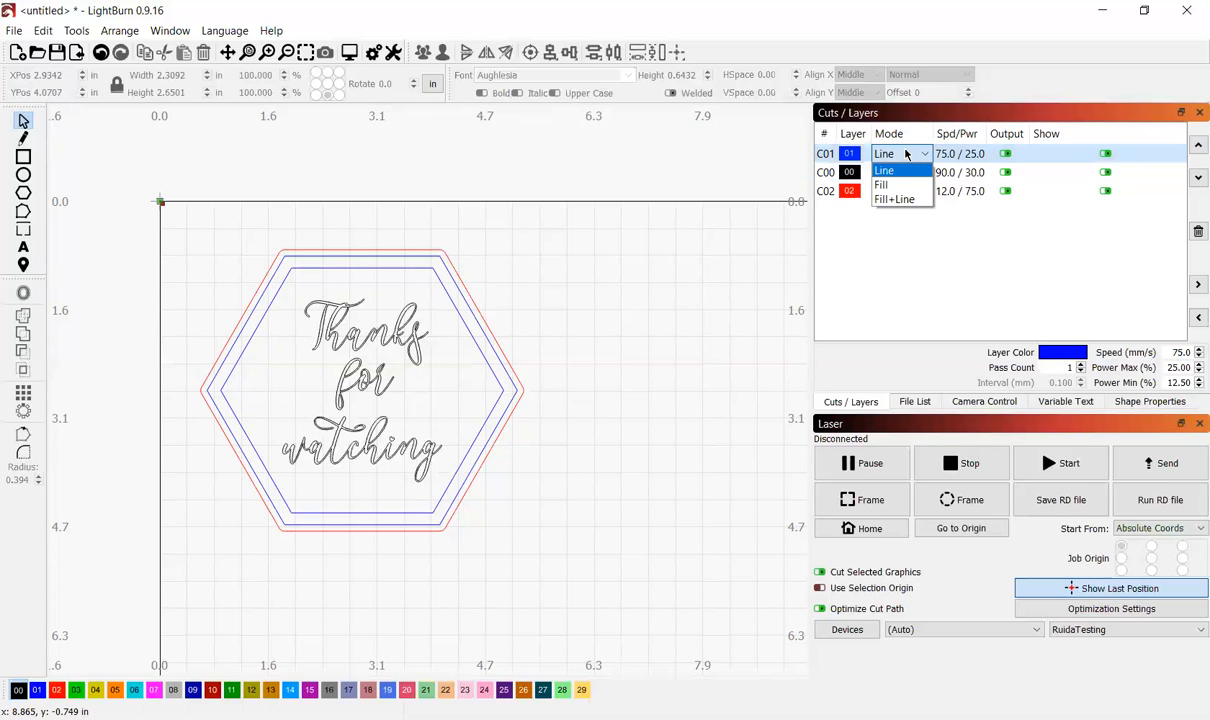
pyautogui.click(900, 170)
pyautogui.click(985, 176)
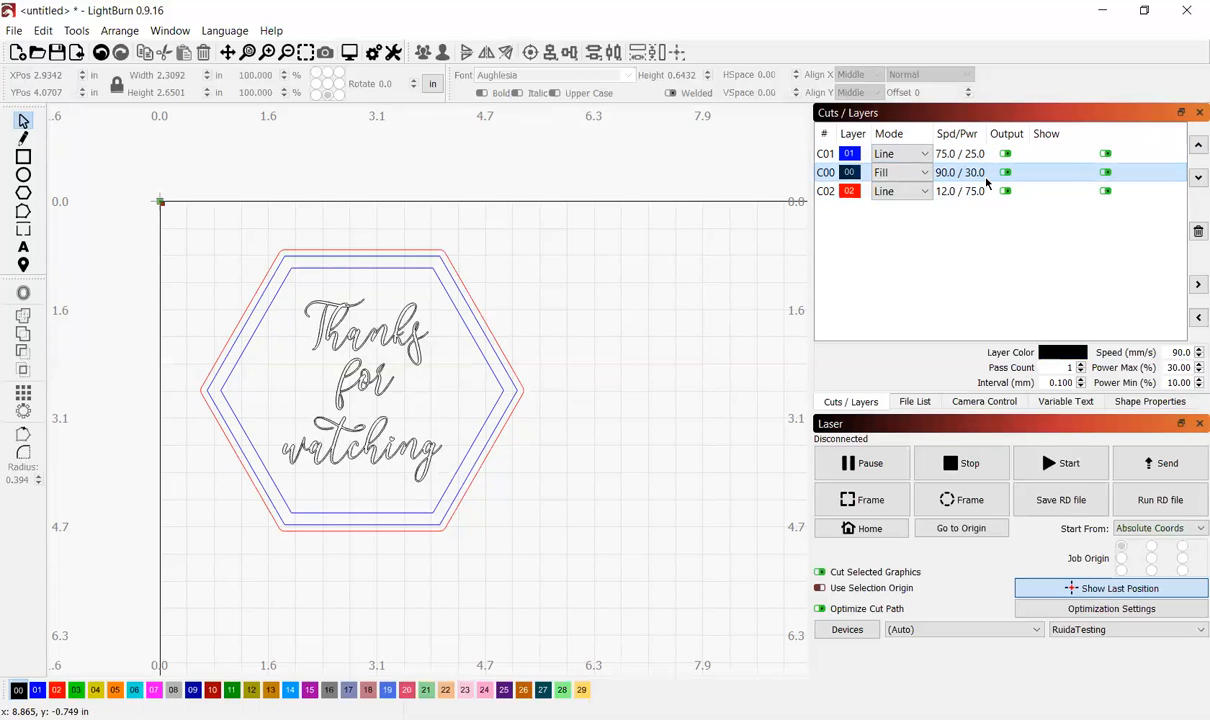
pyautogui.click(945, 156)
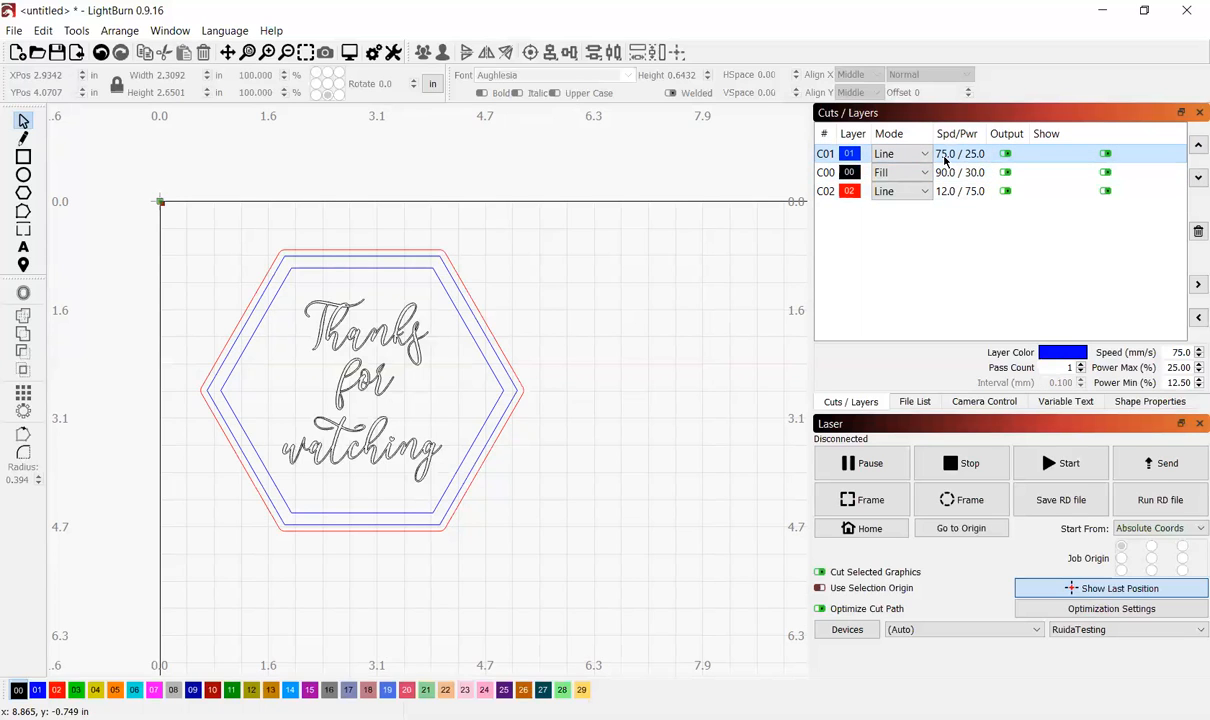
pyautogui.click(965, 176)
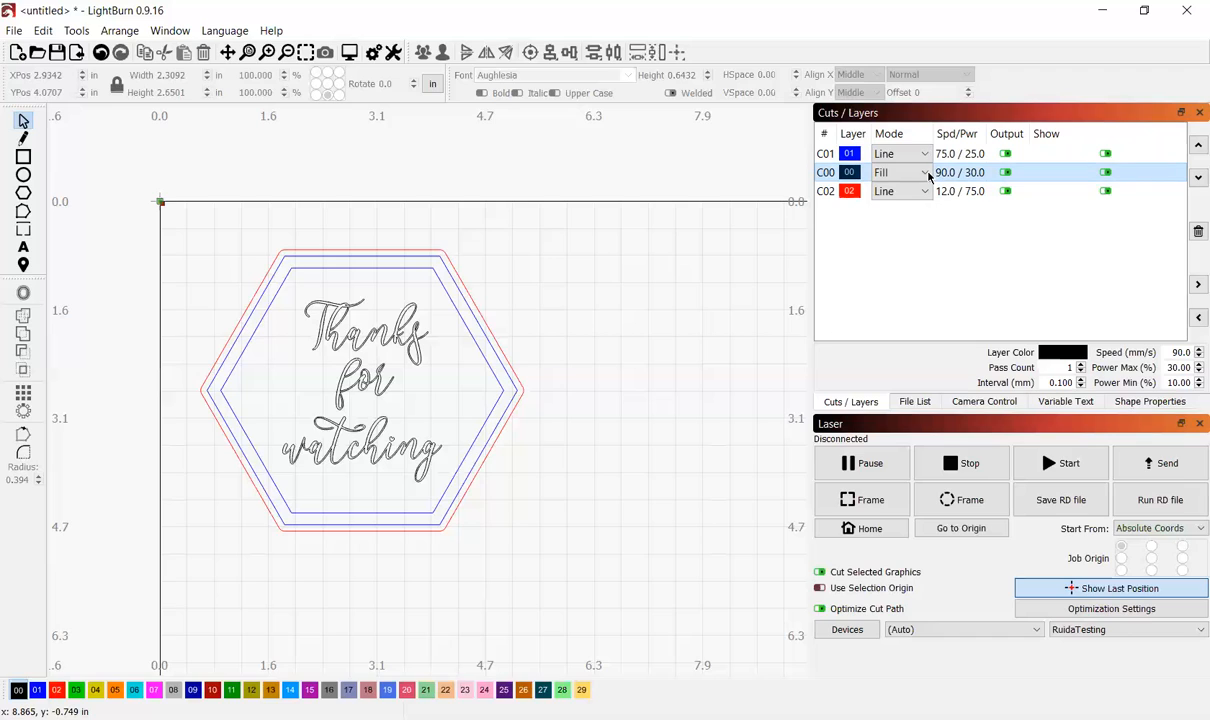
pyautogui.click(926, 173)
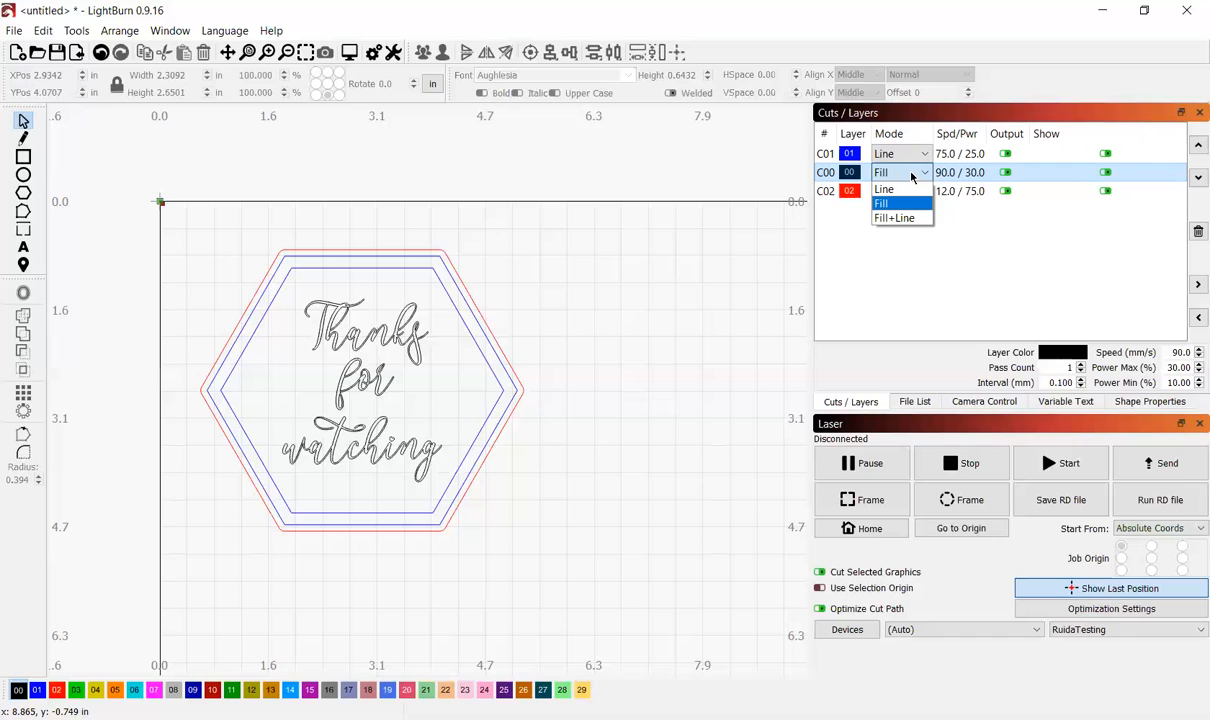
pyautogui.click(980, 236)
pyautogui.click(893, 196)
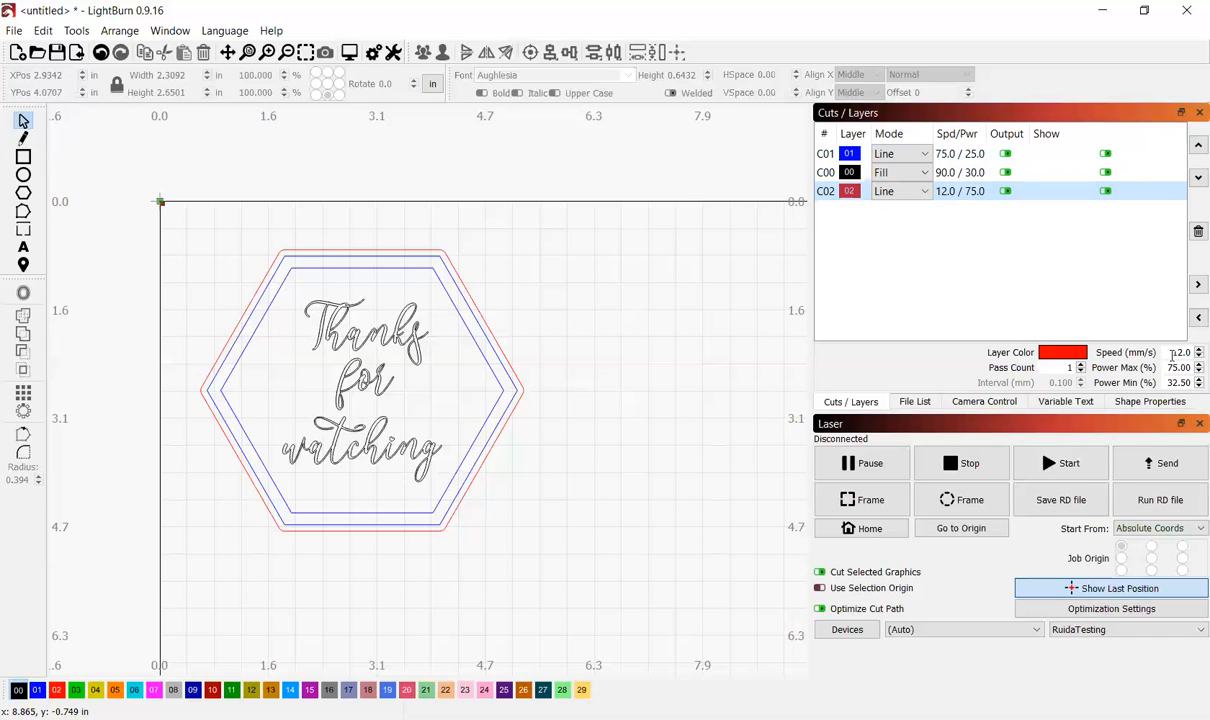
# Check the device settings and the display and units settings, closing both without changes.
pyautogui.click(77, 31)
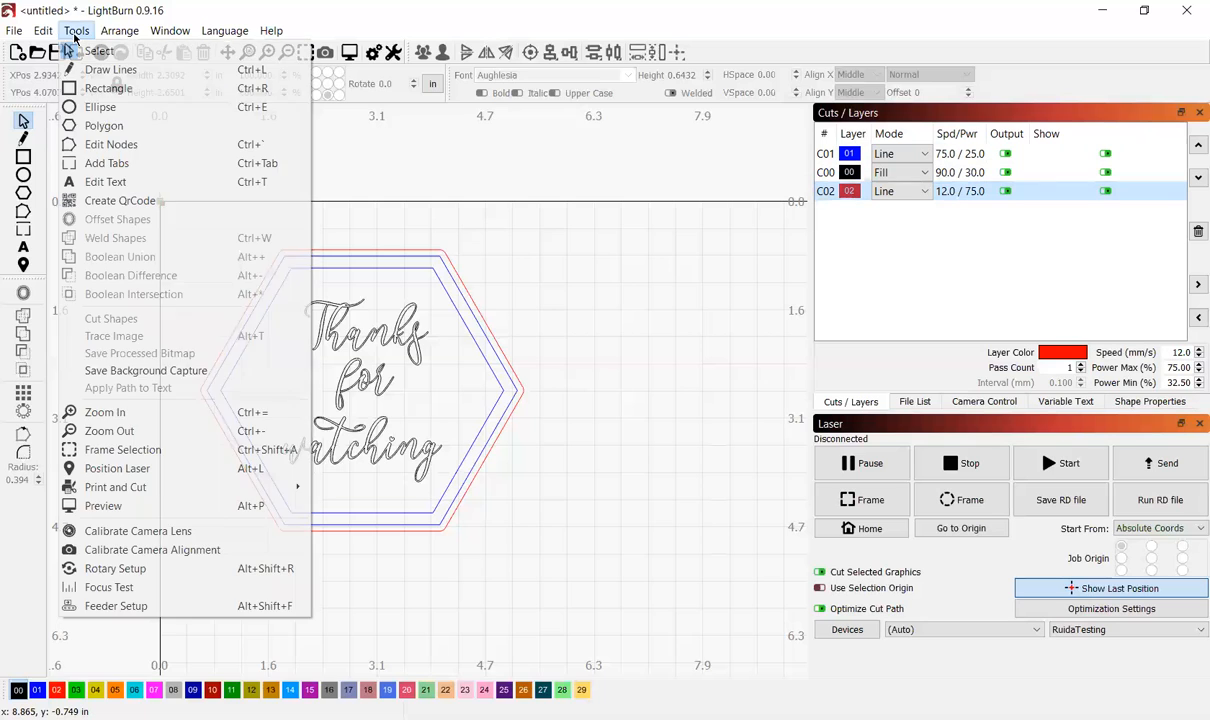
pyautogui.moveTo(43, 32)
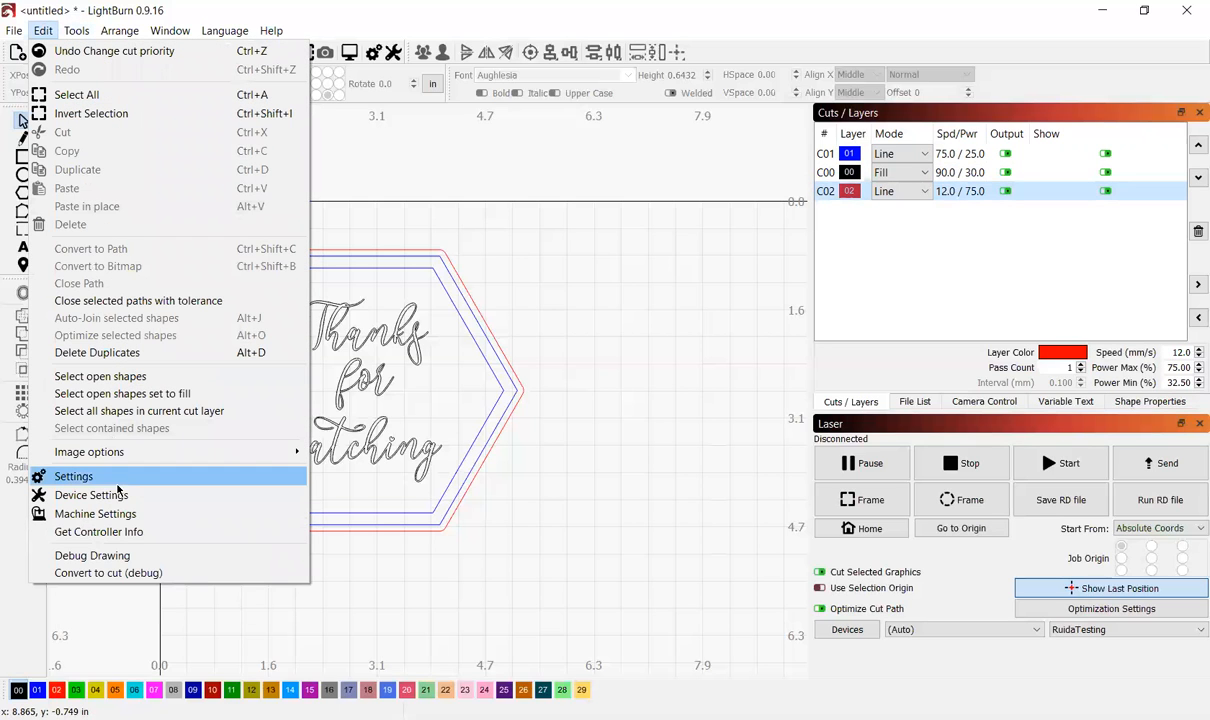
pyautogui.click(117, 497)
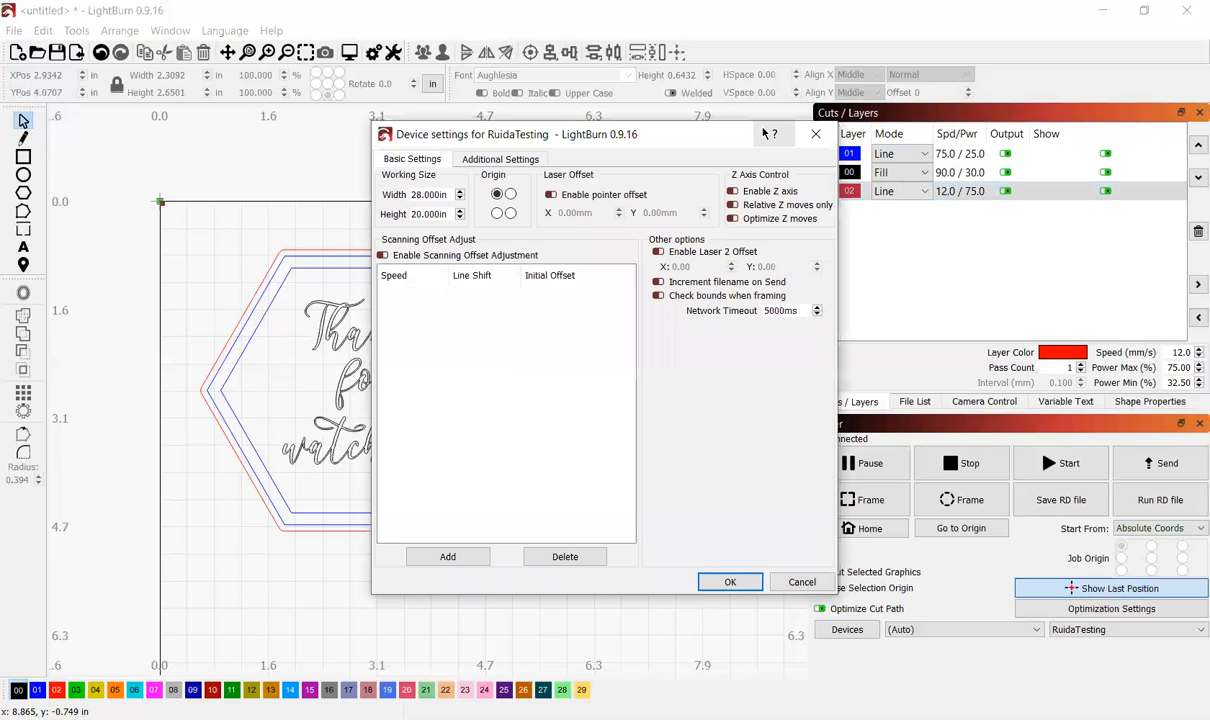
pyautogui.click(815, 135)
pyautogui.click(43, 31)
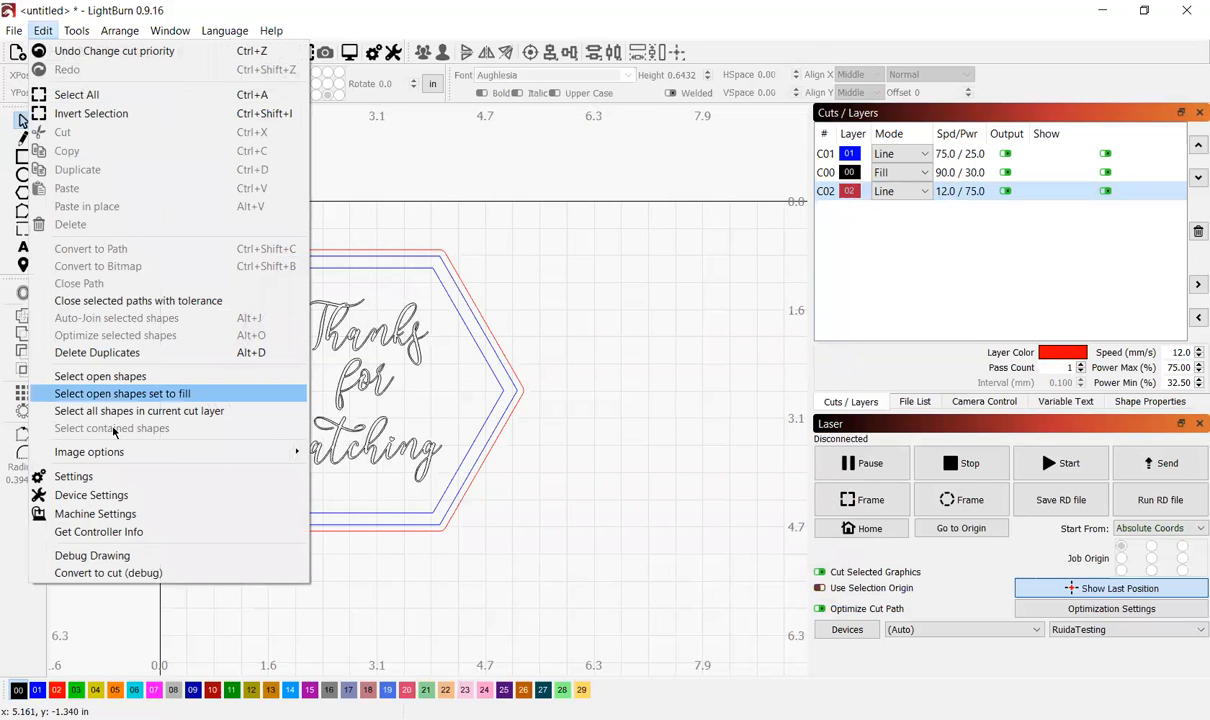
pyautogui.click(110, 475)
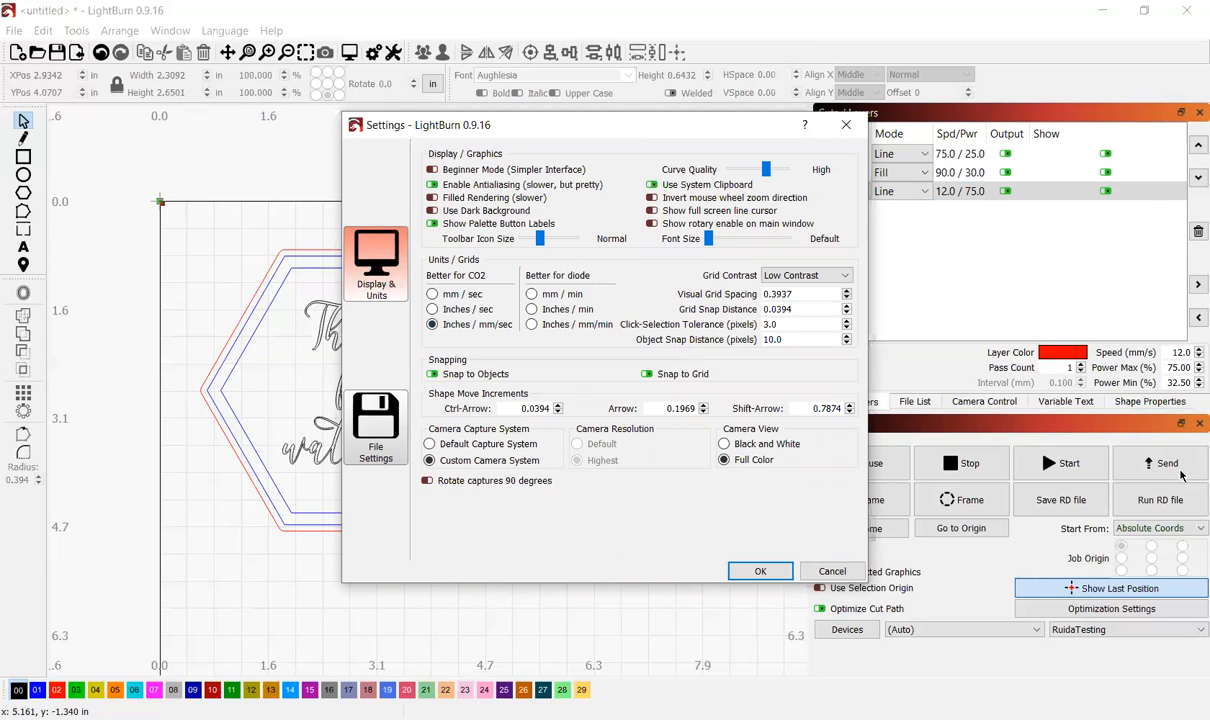
pyautogui.click(845, 127)
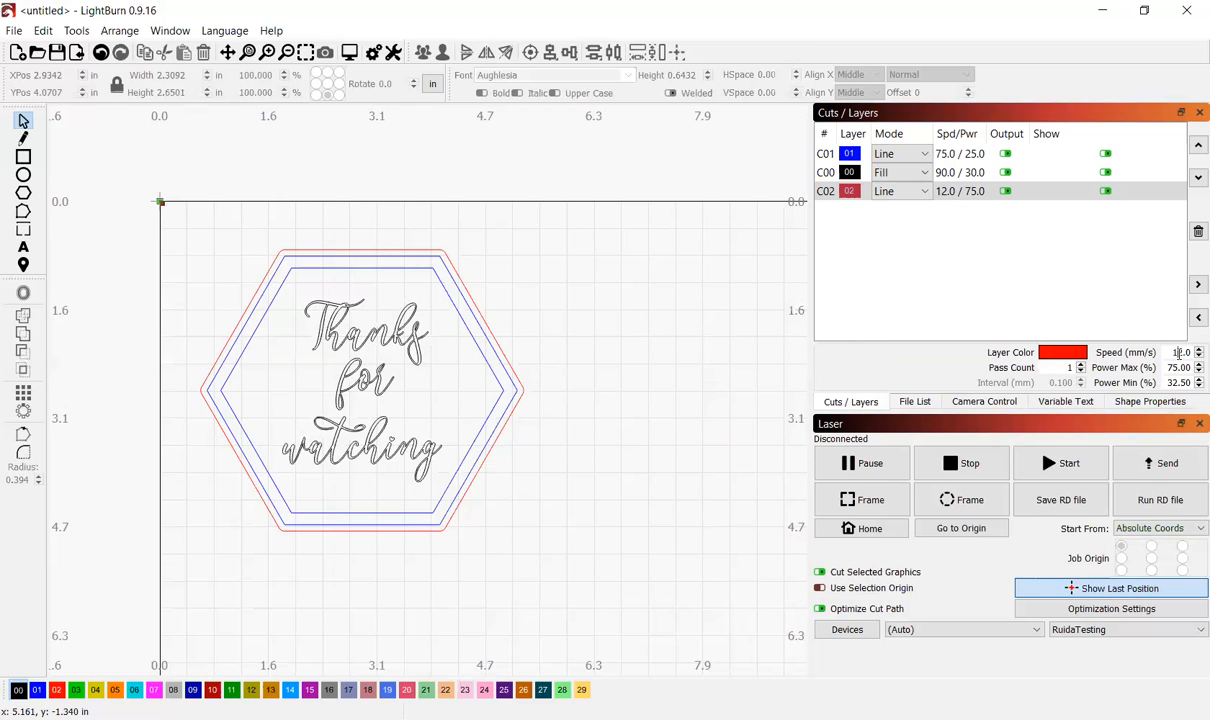
# Check the cut settings of layer C01 and try switching its output off and back on.
pyautogui.doubleClick(957, 155)
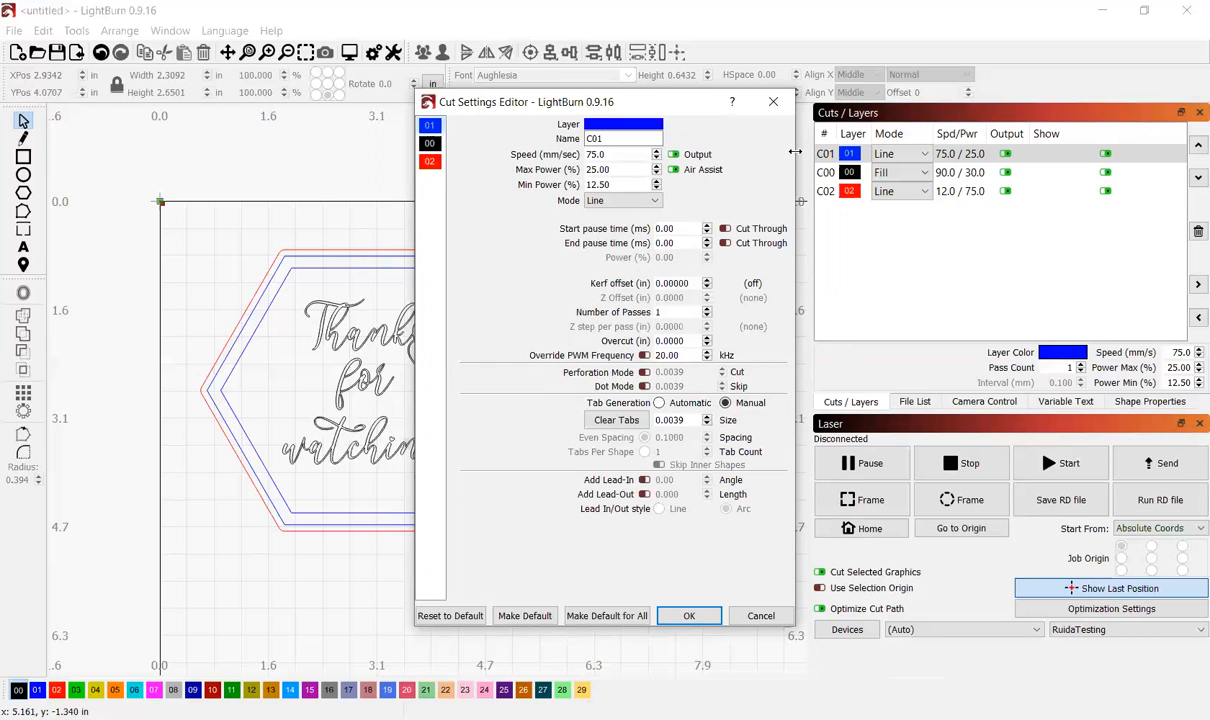
pyautogui.click(776, 104)
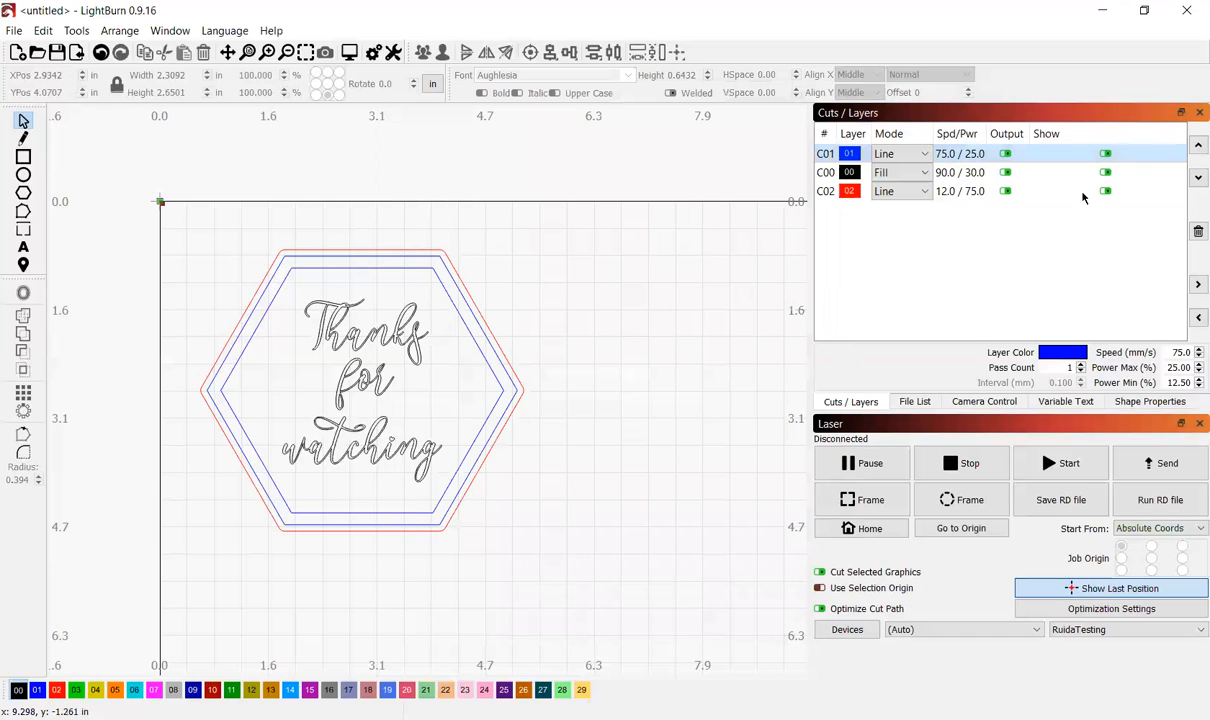
pyautogui.click(1005, 154)
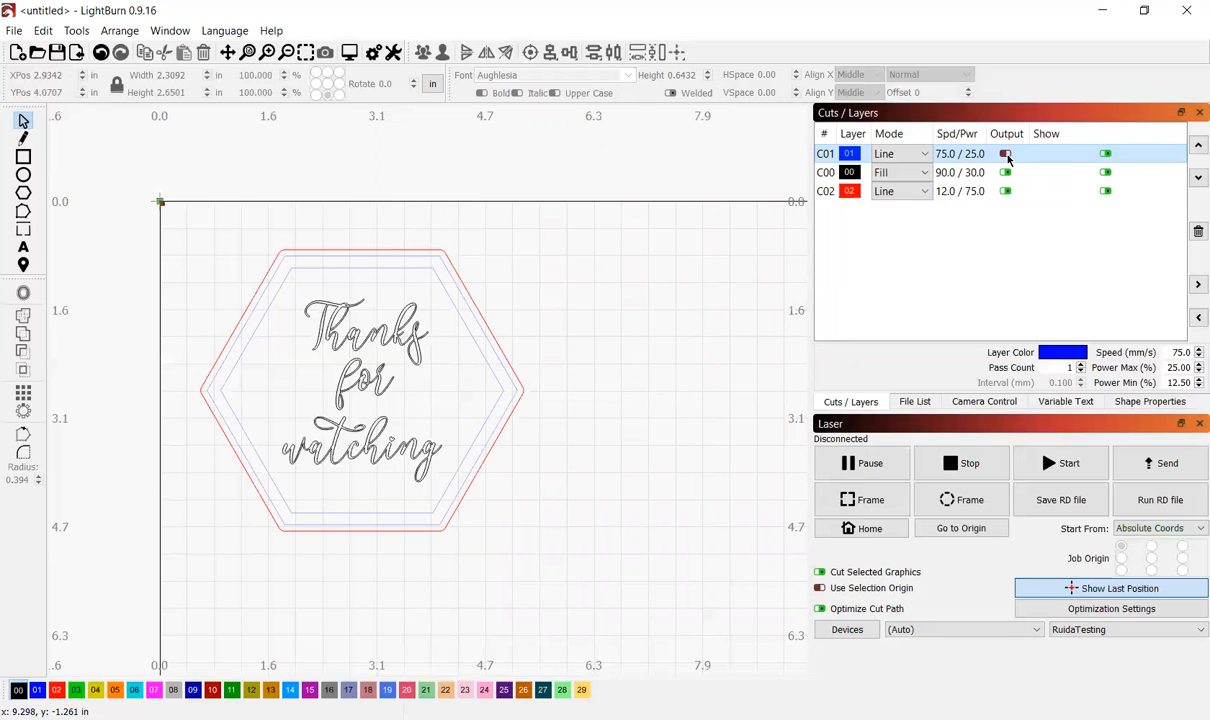
pyautogui.click(434, 270)
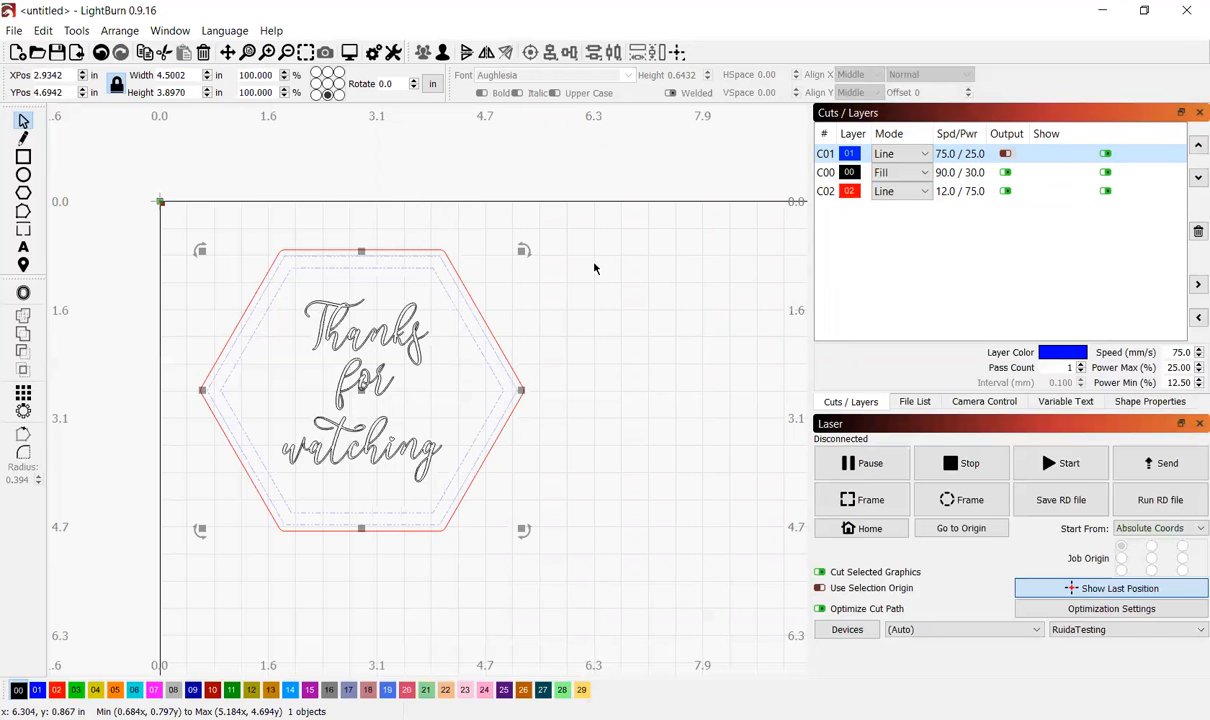
pyautogui.click(489, 240)
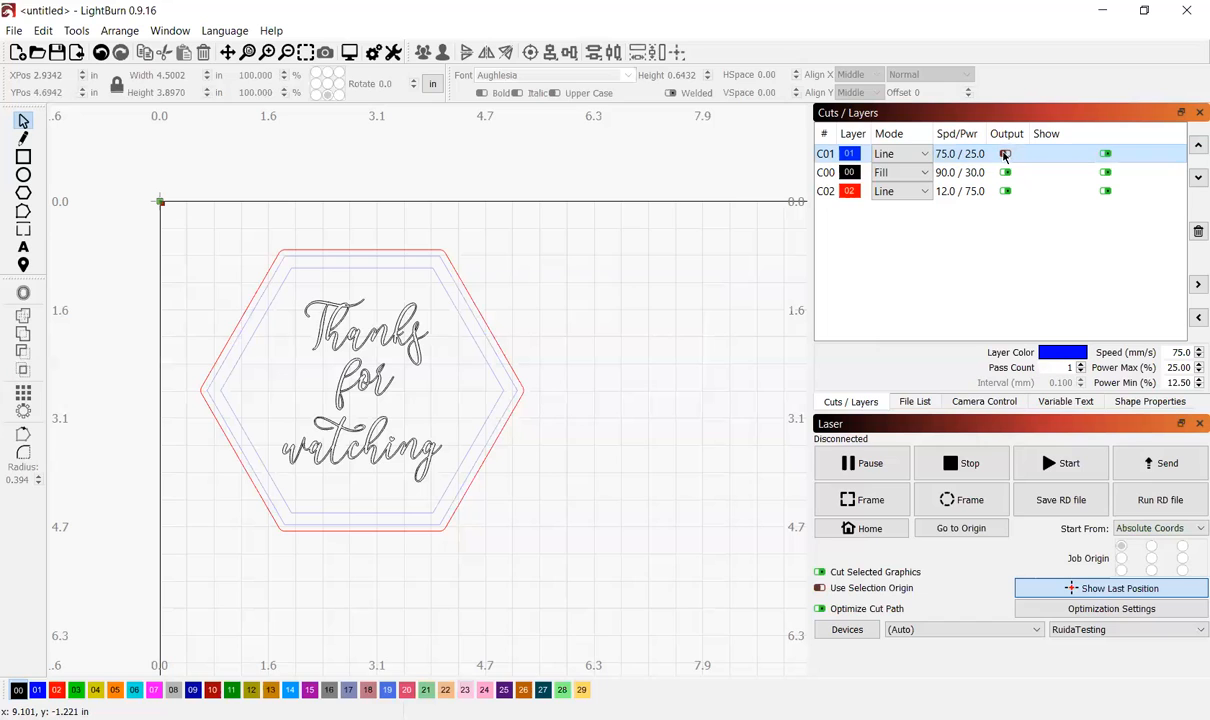
pyautogui.click(1005, 154)
# Move the whole hexagon design about 0.45 in up and to the left, closer to the origin.
pyautogui.moveTo(596, 170); pyautogui.dragTo(110, 547)
pyautogui.moveTo(352, 402); pyautogui.dragTo(321, 371)
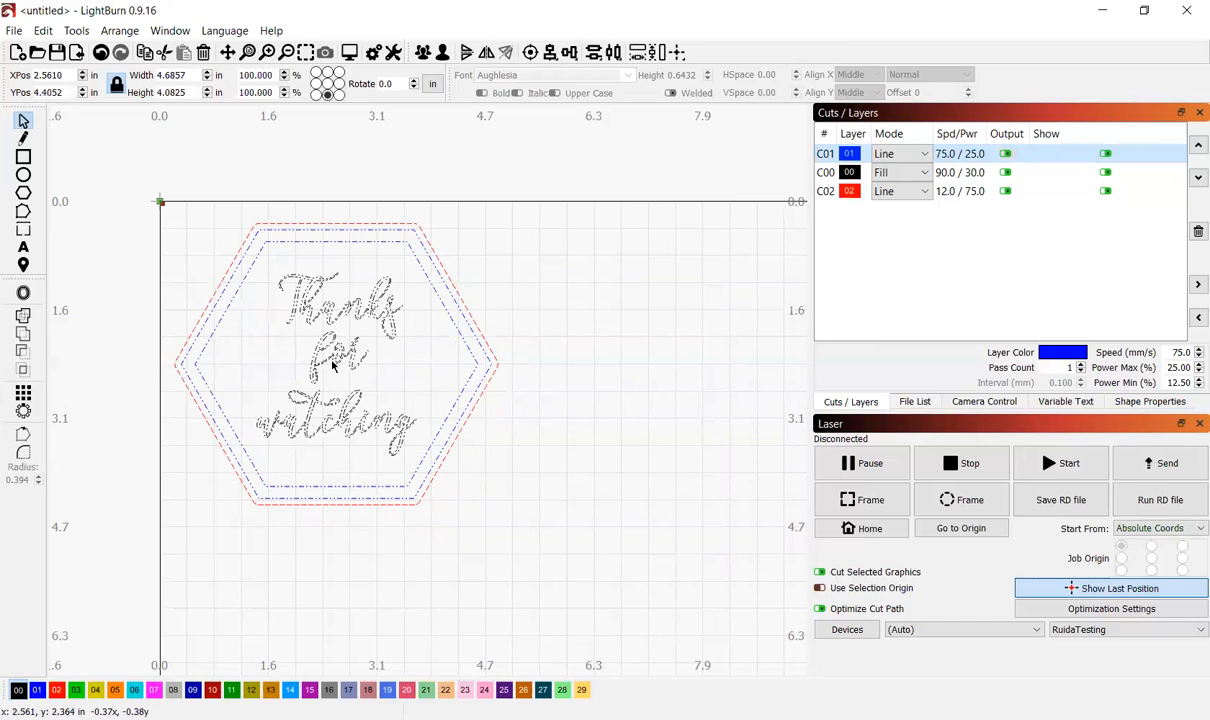
pyautogui.click(602, 329)
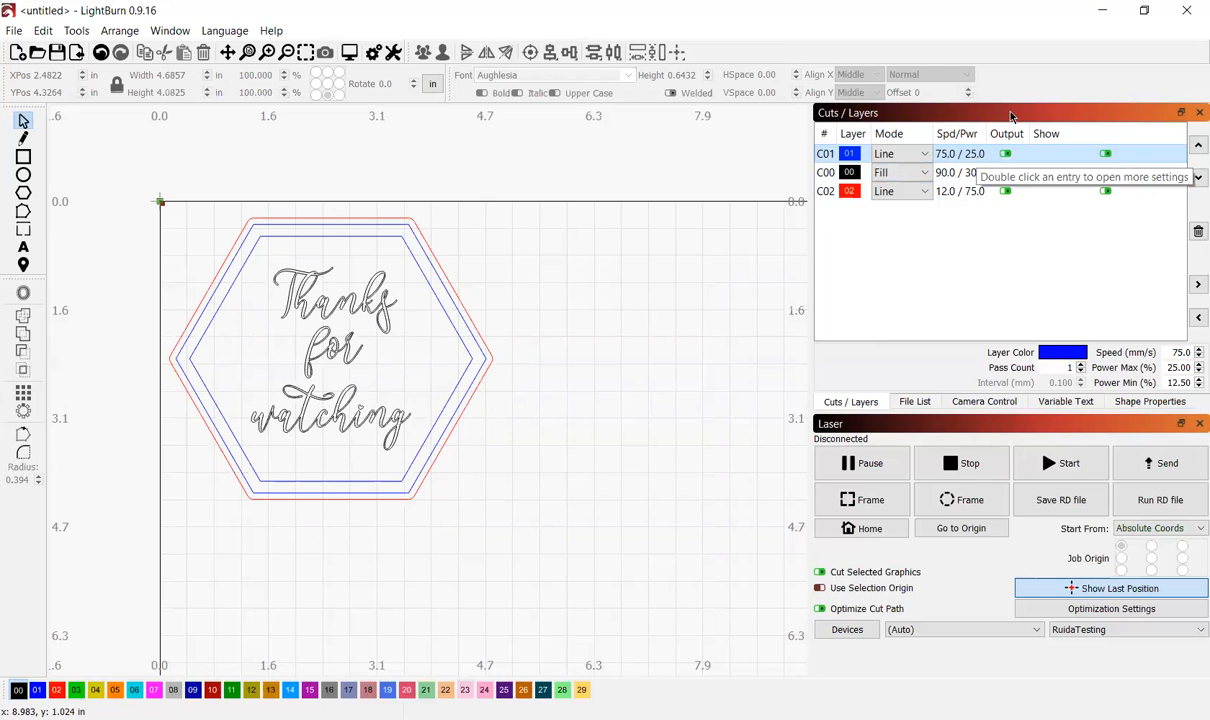
# Set the red layer C02 to a speed of 15 mm/s and a maximum power of 55%.
pyautogui.click(1000, 191)
pyautogui.scroll(2, 1188, 352)
pyautogui.scroll(2, 1188, 368)
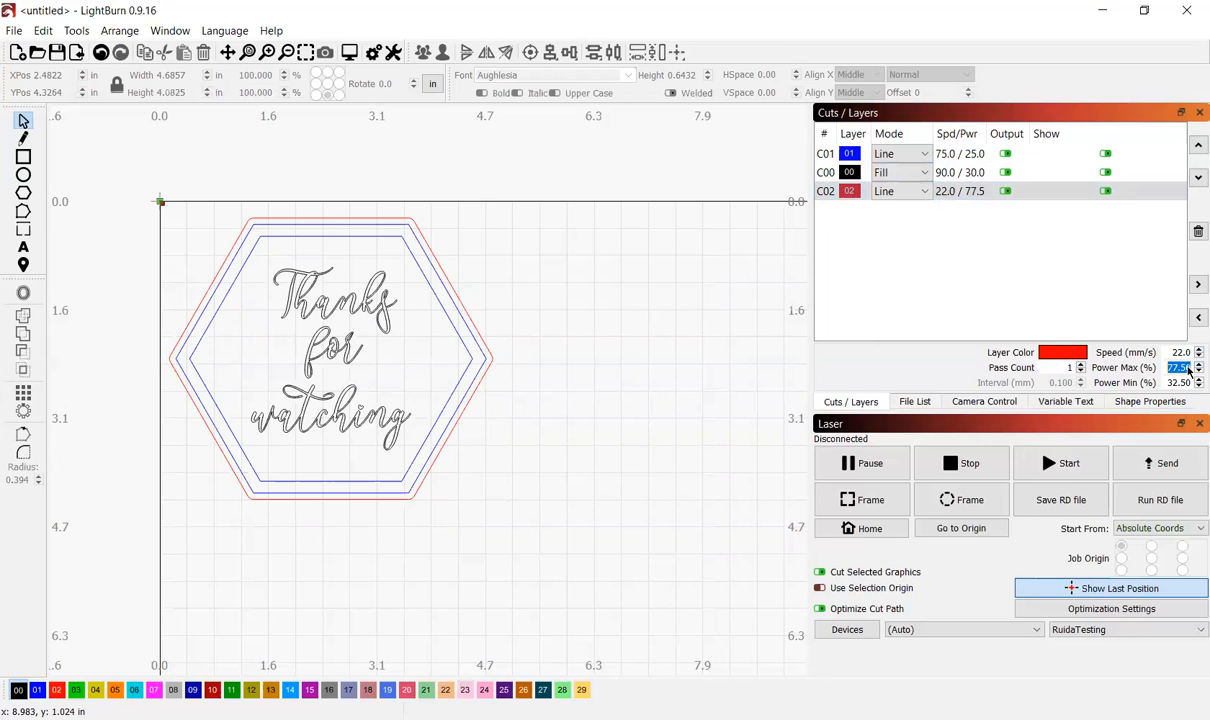
pyautogui.scroll(-1, 1187, 356)
pyautogui.write('15')
pyautogui.press('Tab')
pyautogui.write('55')
pyautogui.press('Return')
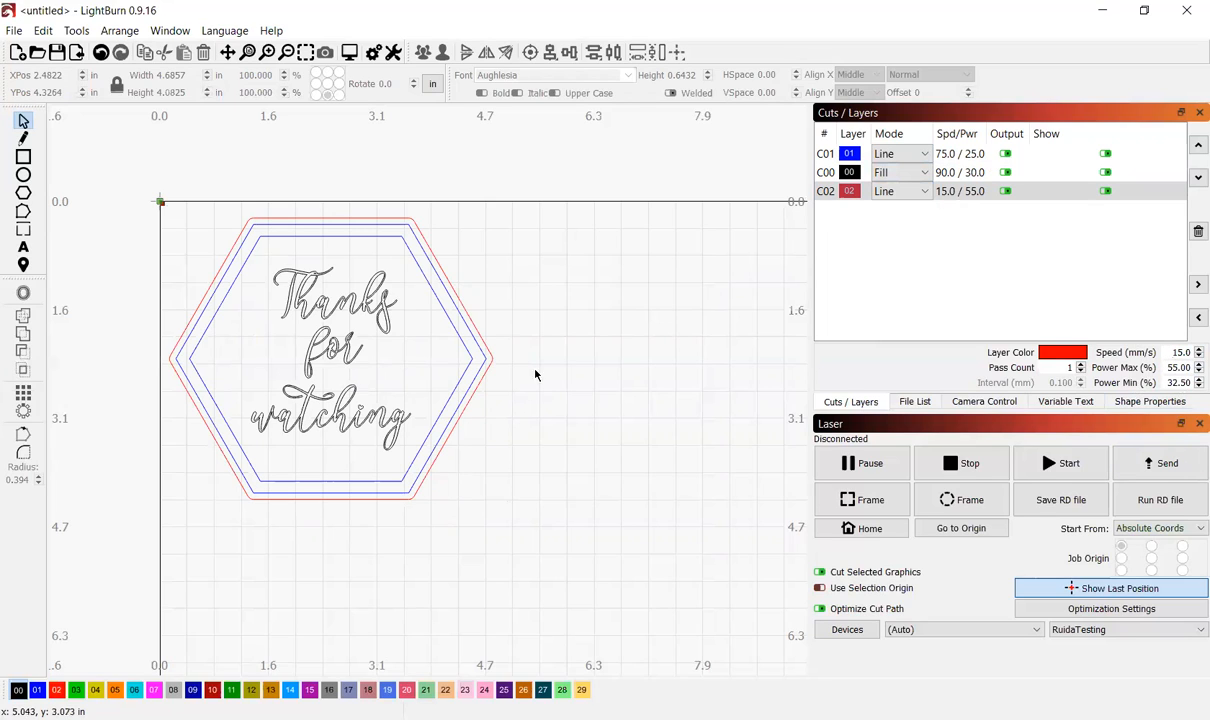
# Check the speed and power settings used for the red outer hexagon.
pyautogui.click(487, 349)
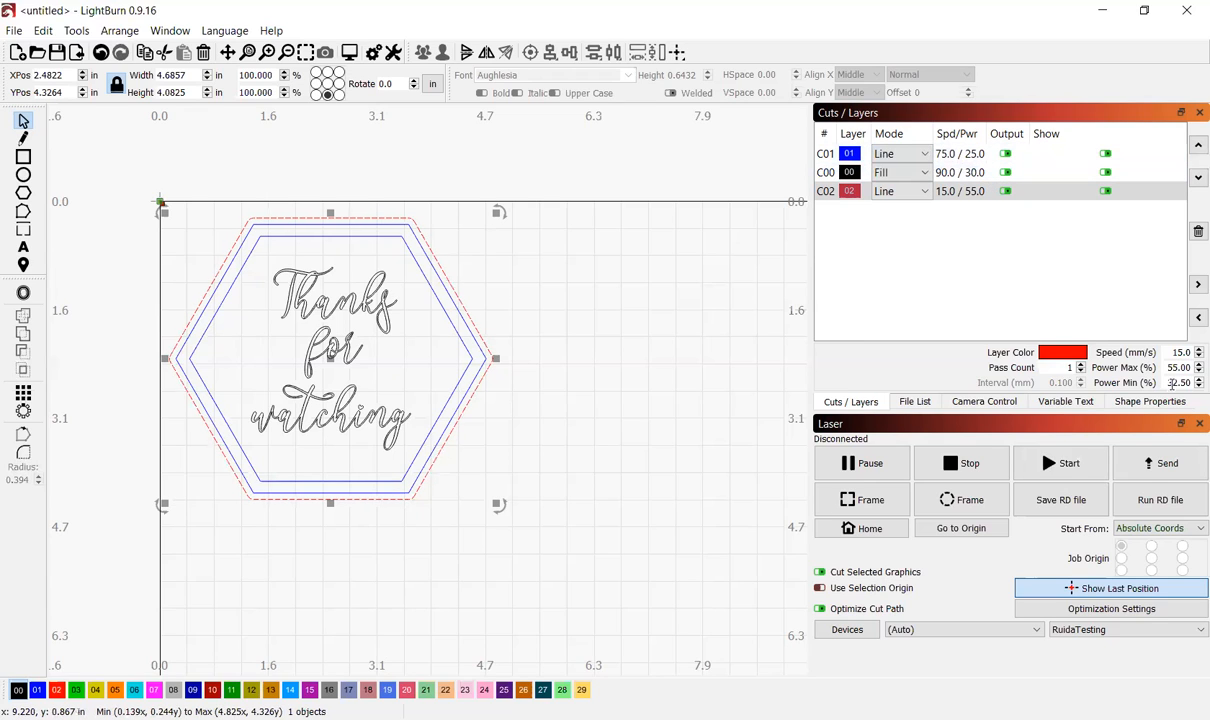
pyautogui.click(1170, 369)
pyautogui.click(503, 199)
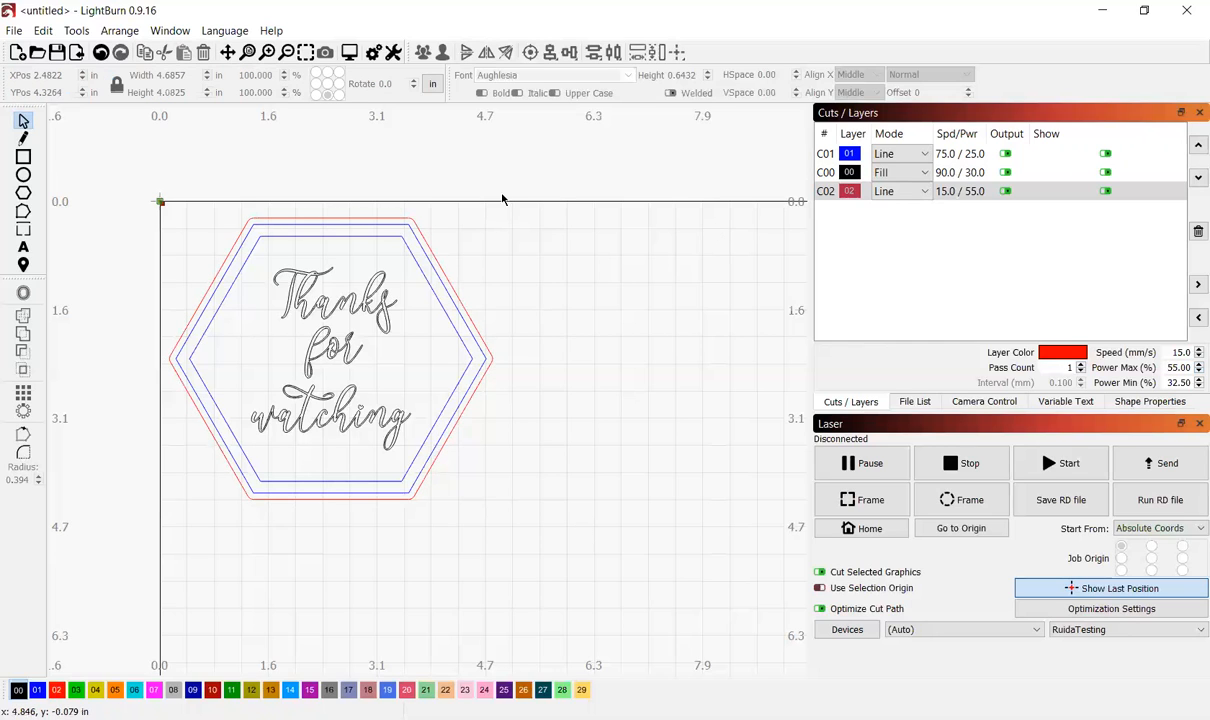
# Review the cut optimization settings for the whole design and for the "Thanks" text, closing without changes.
pyautogui.moveTo(546, 175); pyautogui.dragTo(66, 614)
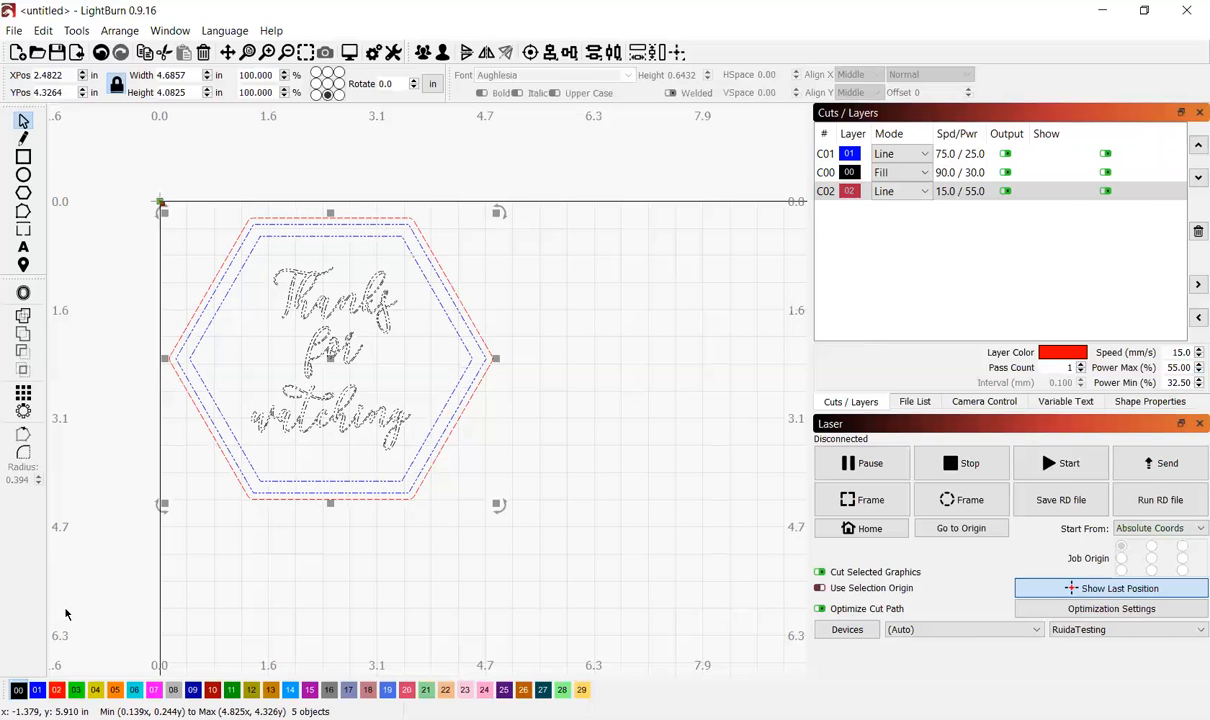
pyautogui.click(1147, 619)
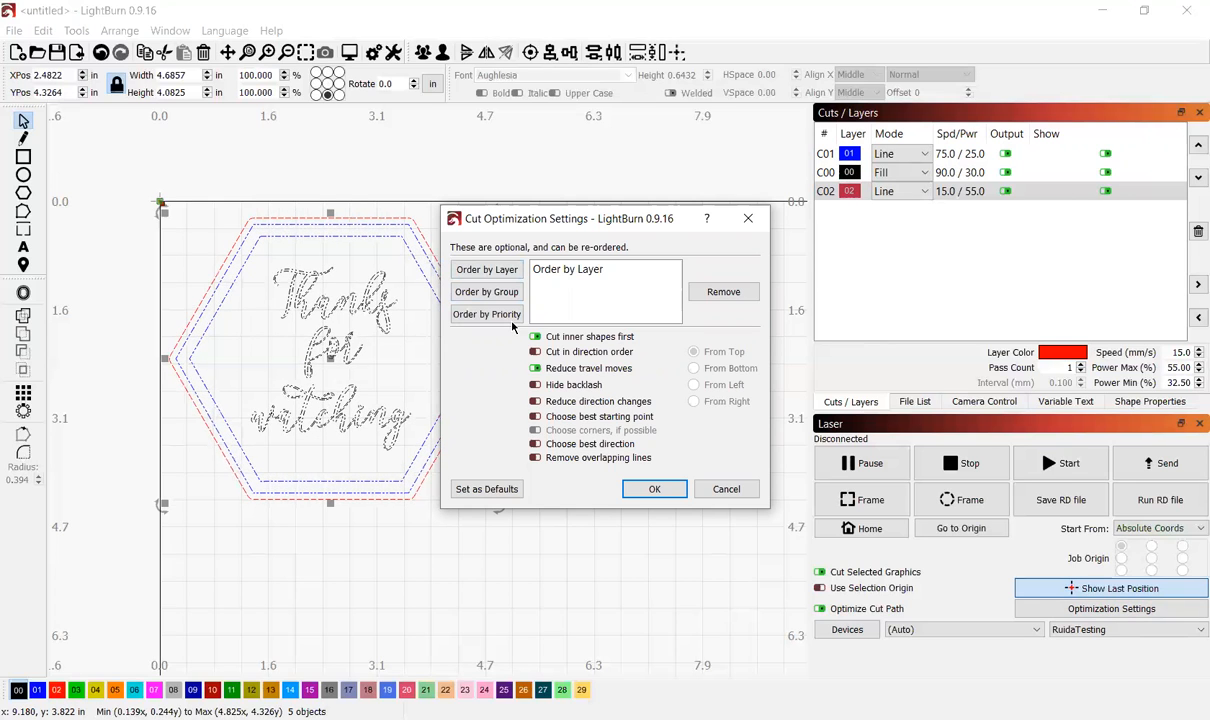
pyautogui.click(757, 220)
pyautogui.click(372, 311)
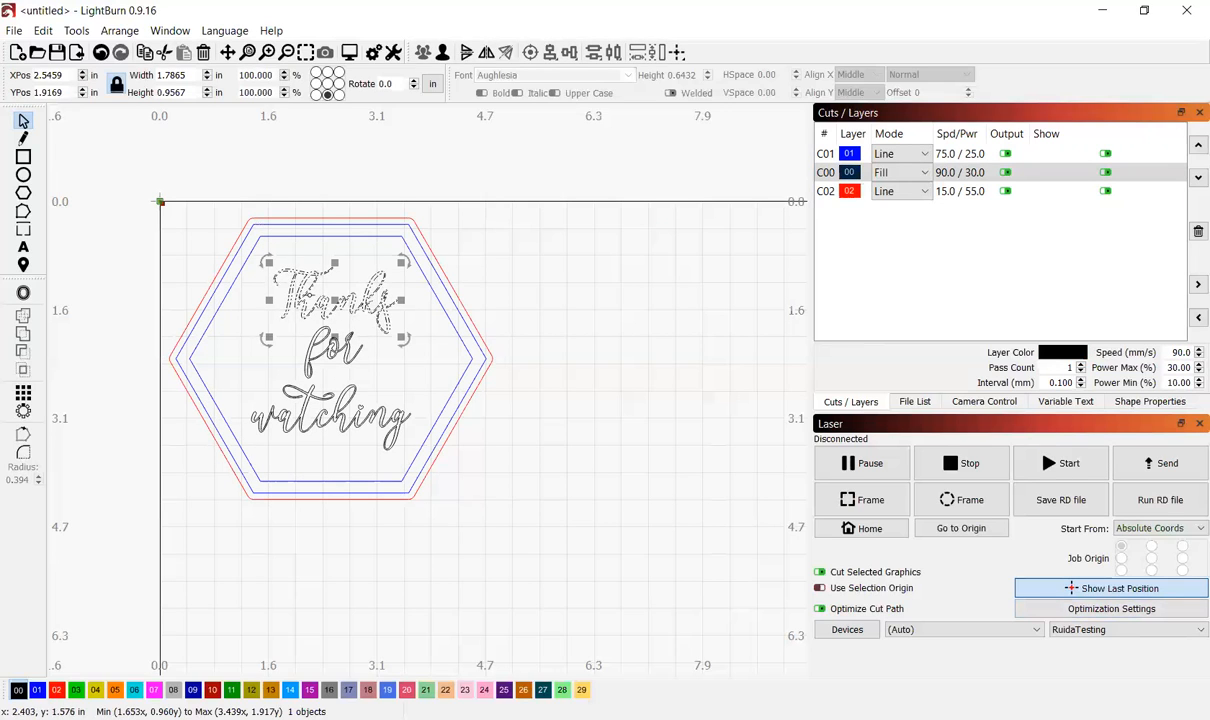
pyautogui.click(1088, 612)
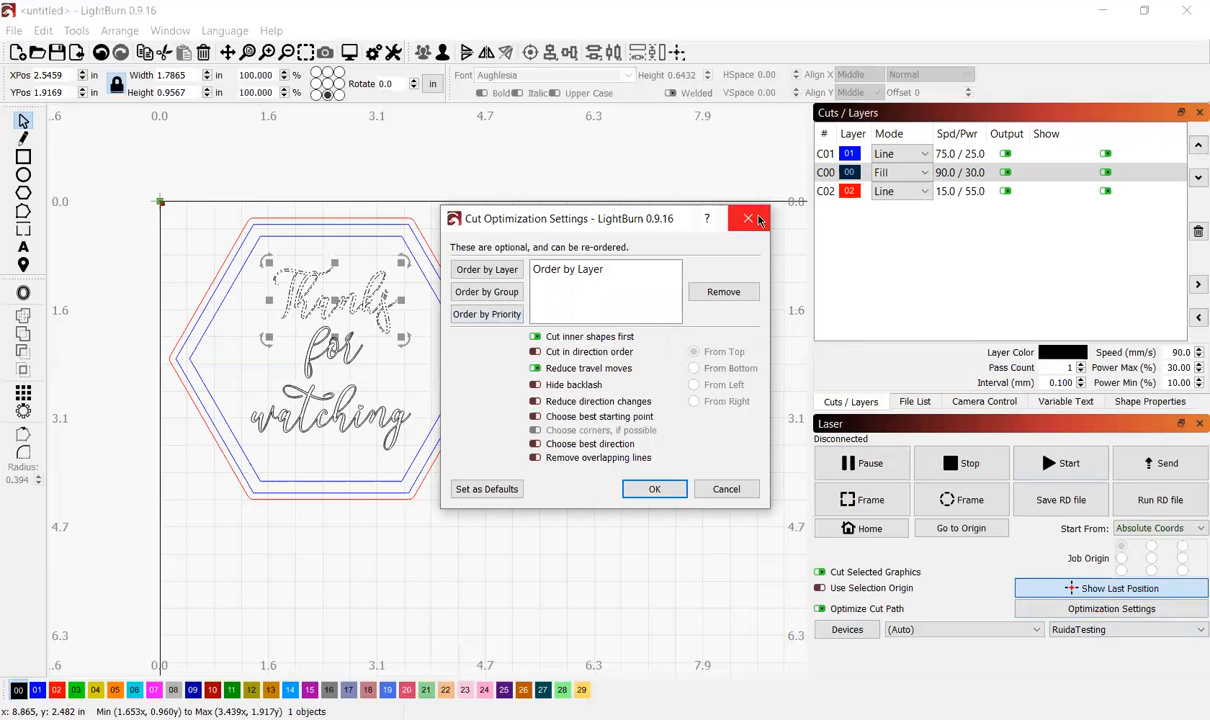
pyautogui.click(758, 220)
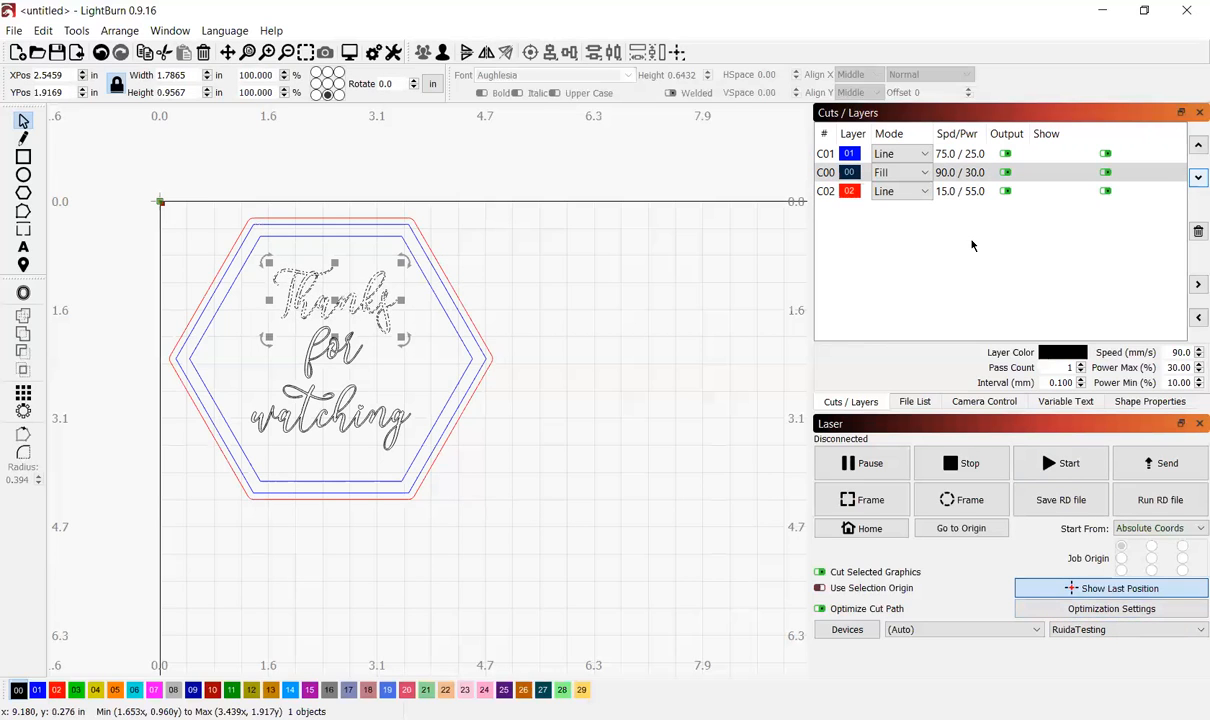
pyautogui.click(962, 191)
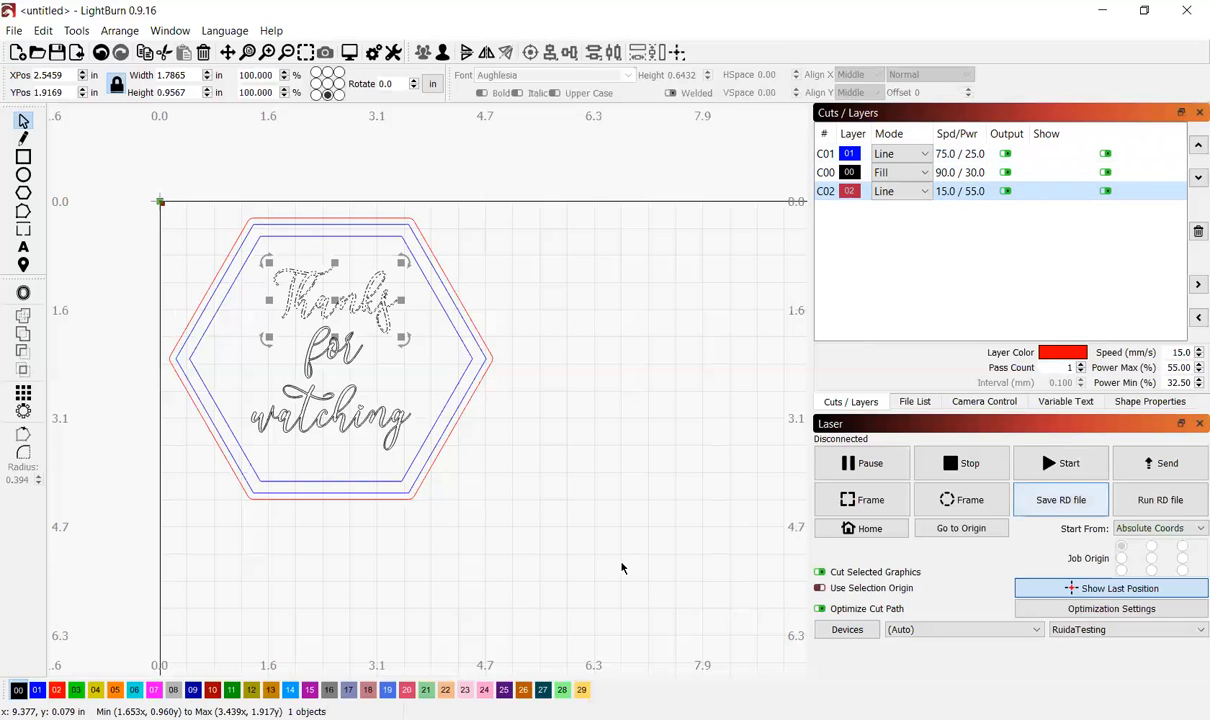
pyautogui.moveTo(134, 171); pyautogui.dragTo(723, 560)
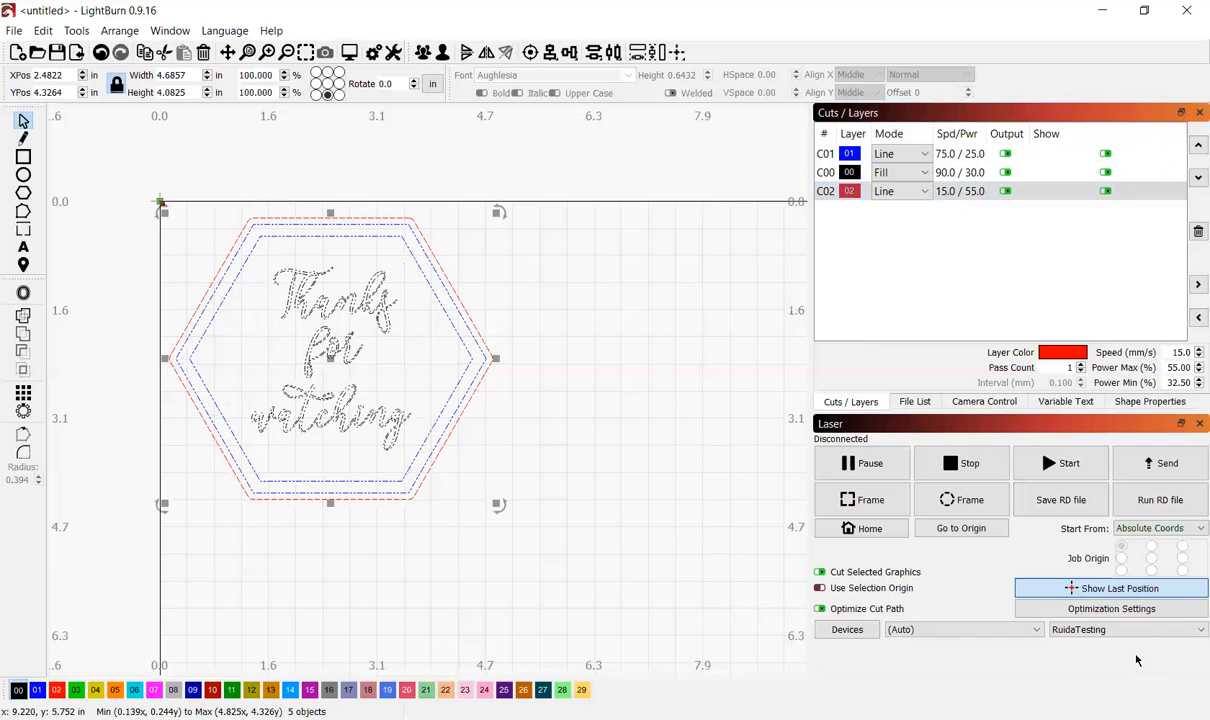
pyautogui.click(1095, 609)
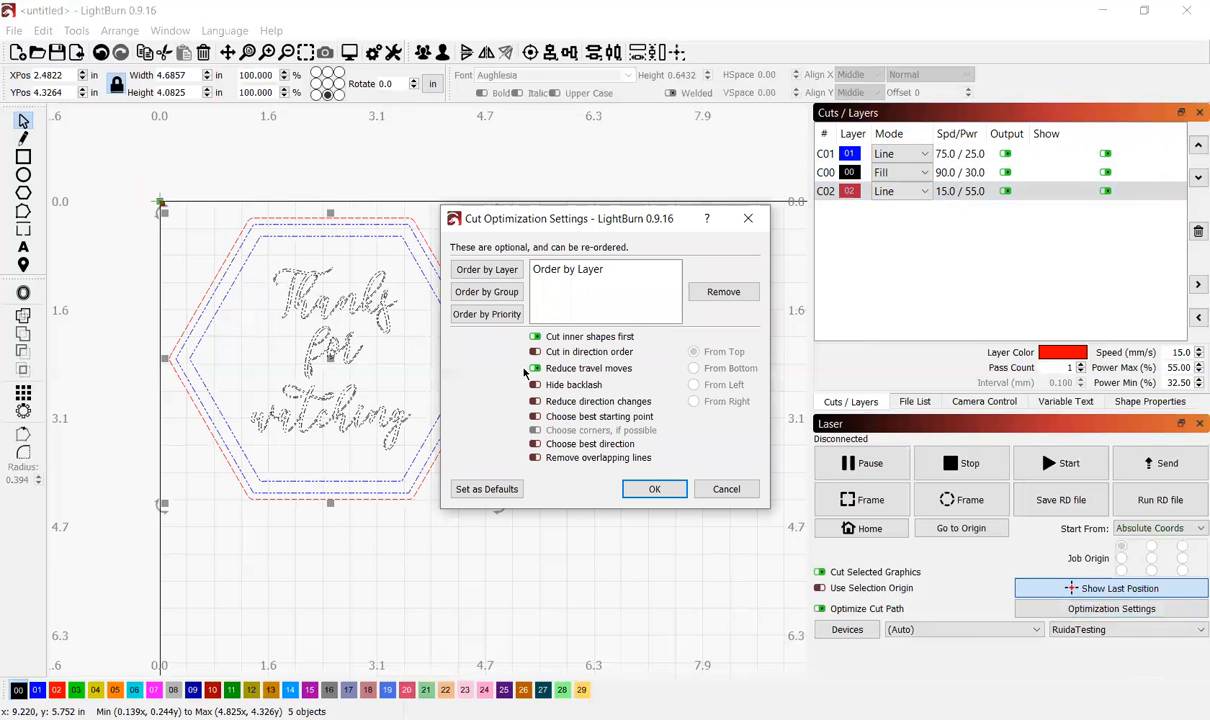
pyautogui.click(548, 270)
pyautogui.click(737, 293)
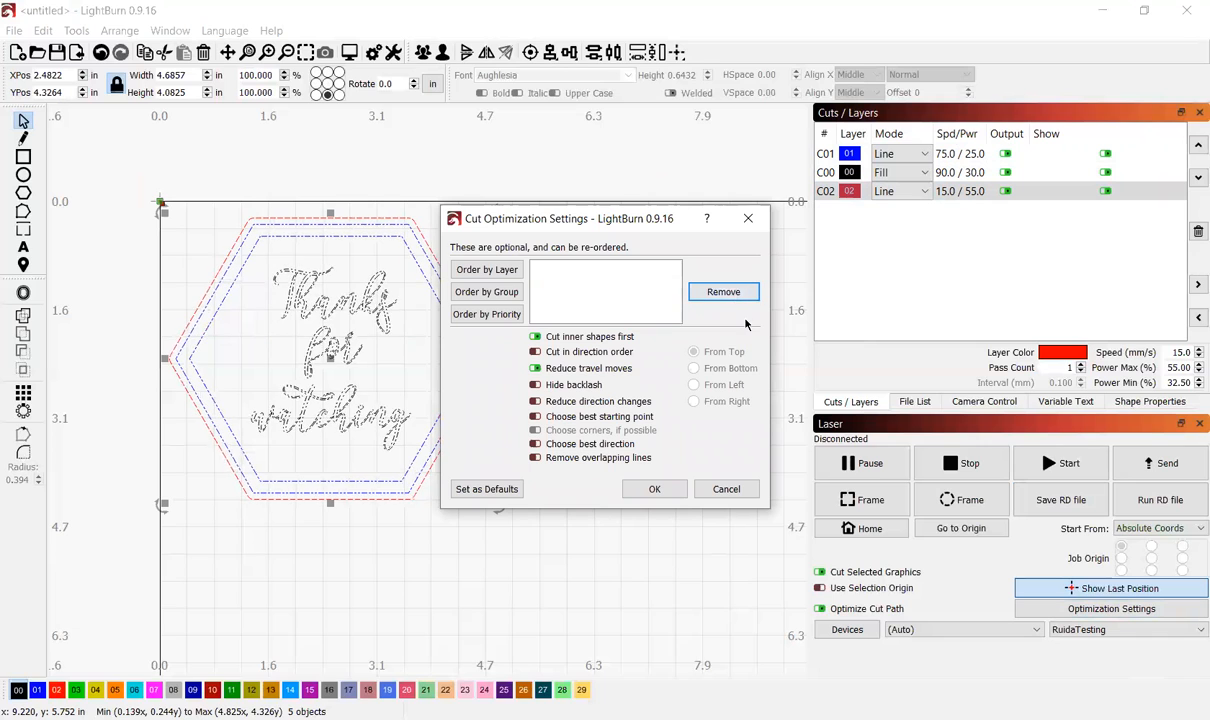
pyautogui.click(748, 218)
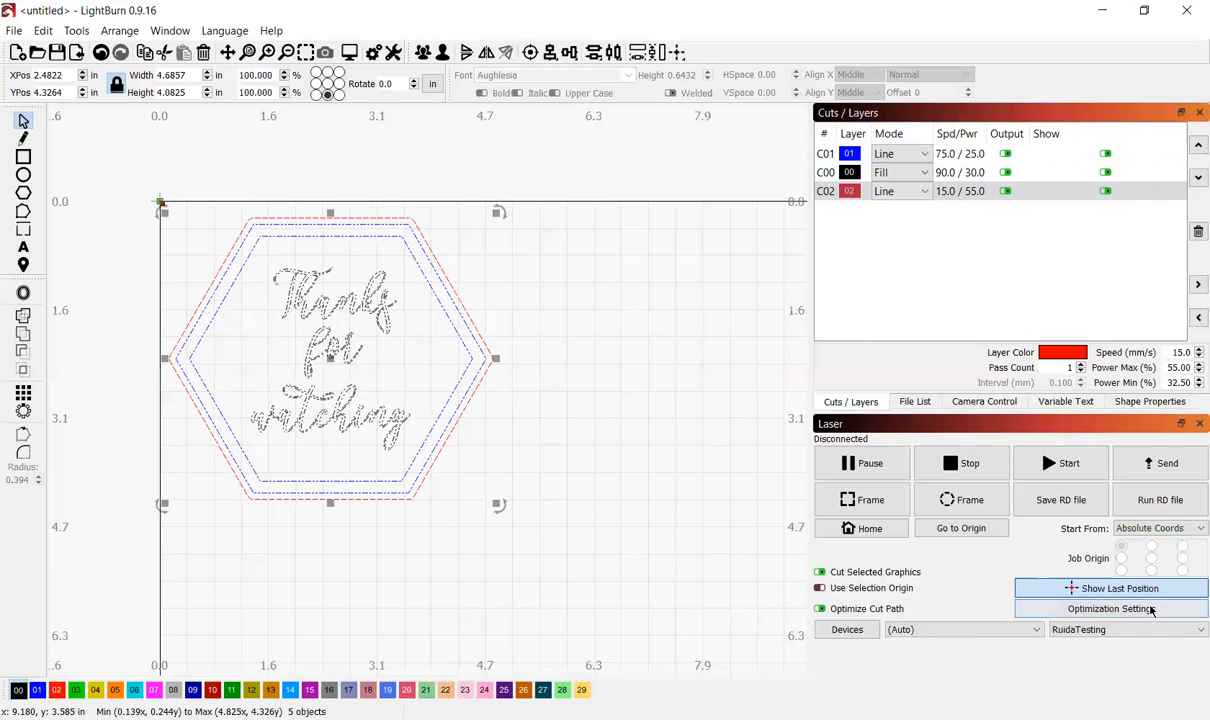
# Remove Order by Layer from the cut optimization settings and preview the job.
pyautogui.click(1107, 610)
pyautogui.click(723, 293)
pyautogui.click(654, 492)
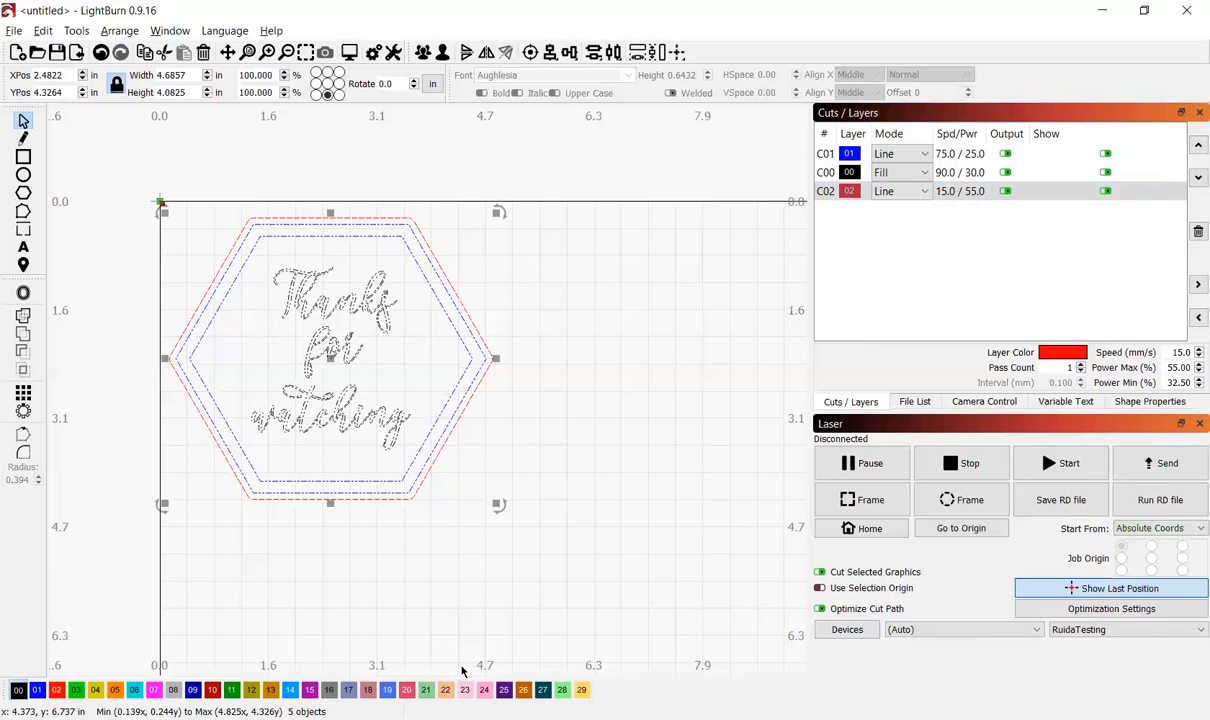
pyautogui.hotkey('alt', 'p')
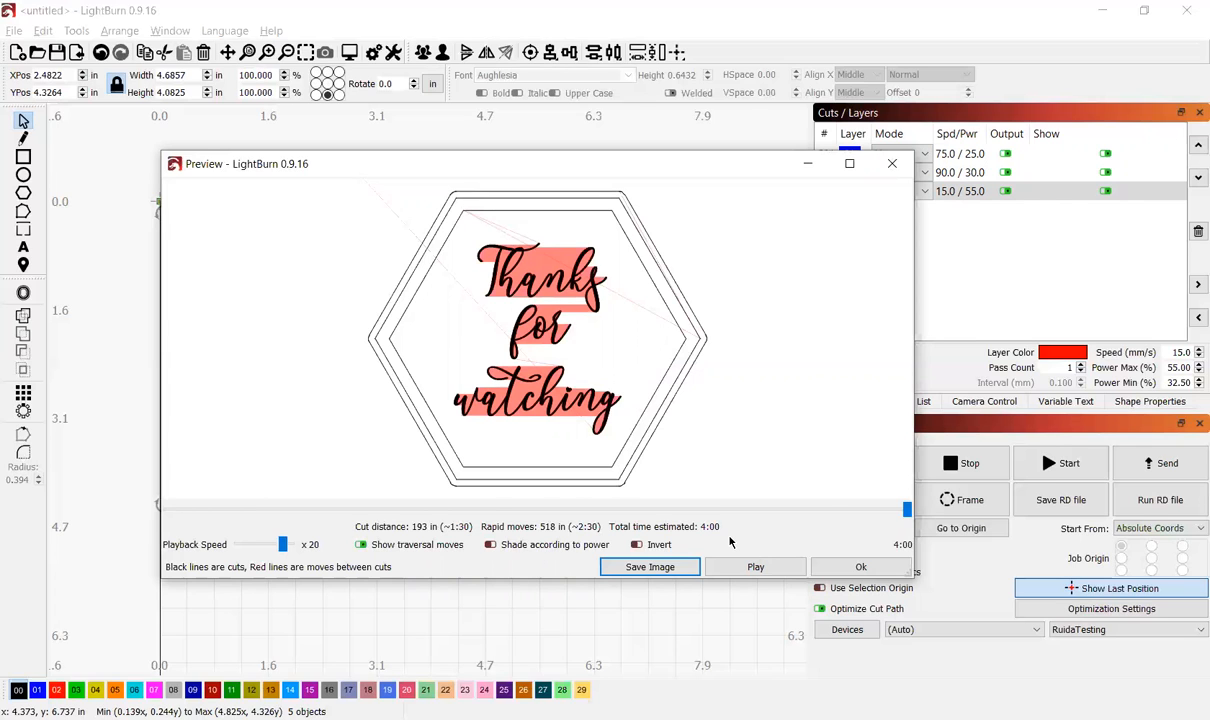
pyautogui.click(860, 567)
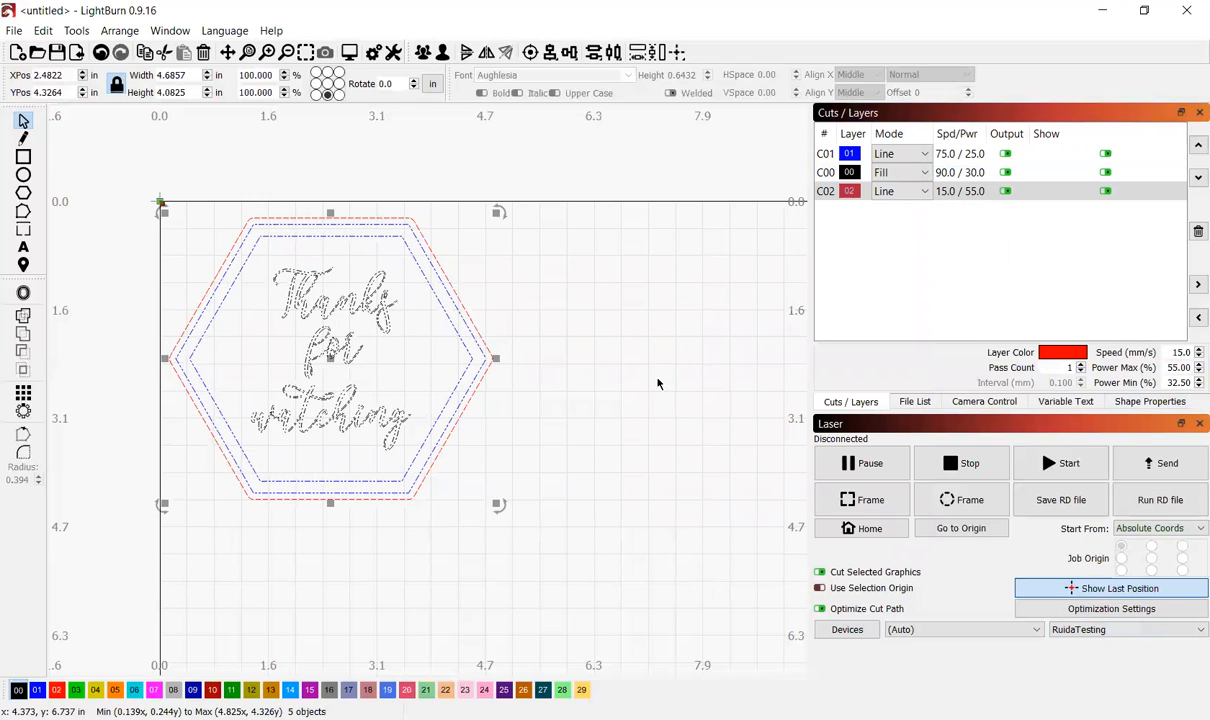
# Check the red outer hexagon's pass count and the cut optimization settings for the whole design, leaving both unchanged.
pyautogui.click(579, 325)
pyautogui.click(445, 278)
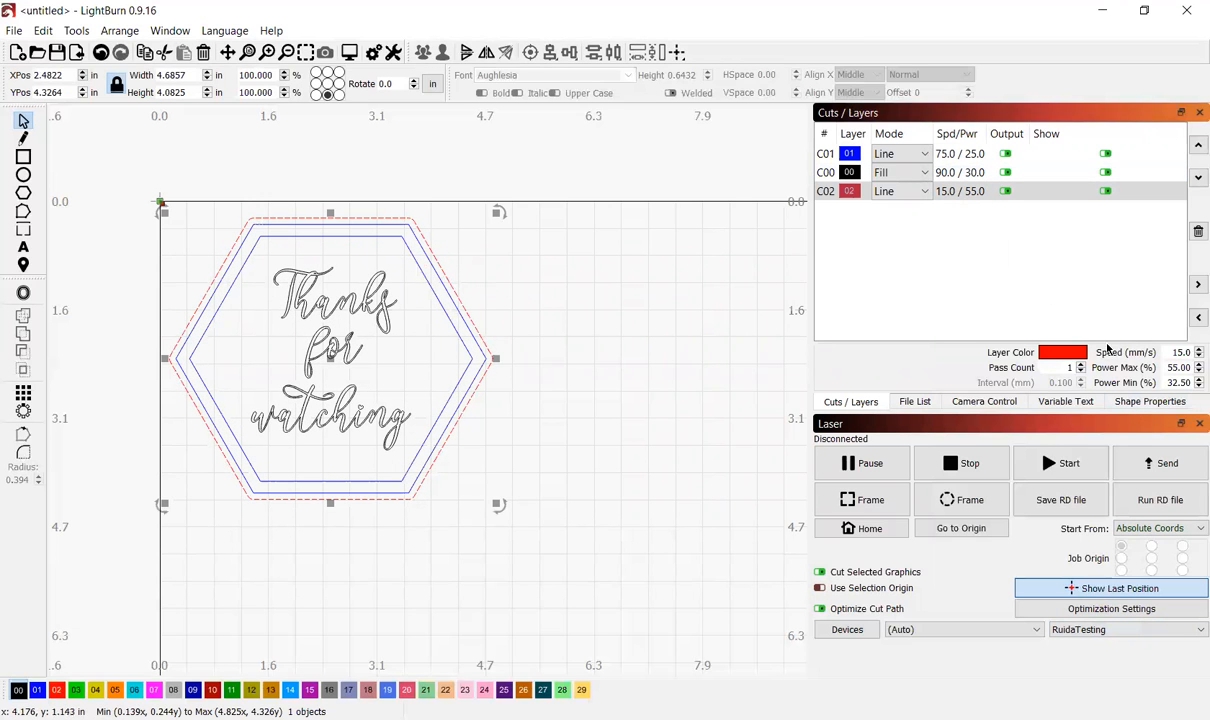
pyautogui.click(1080, 370)
pyautogui.click(1080, 365)
pyautogui.click(702, 350)
pyautogui.moveTo(675, 600); pyautogui.dragTo(5, 58)
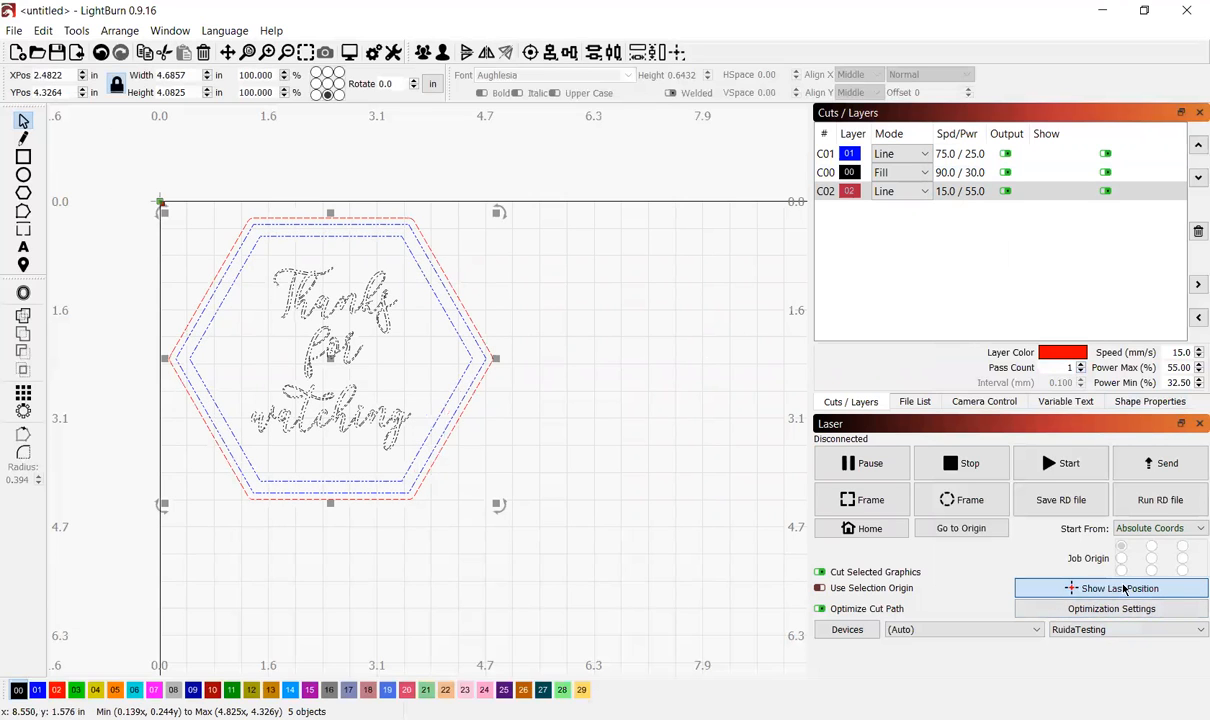
pyautogui.click(1130, 609)
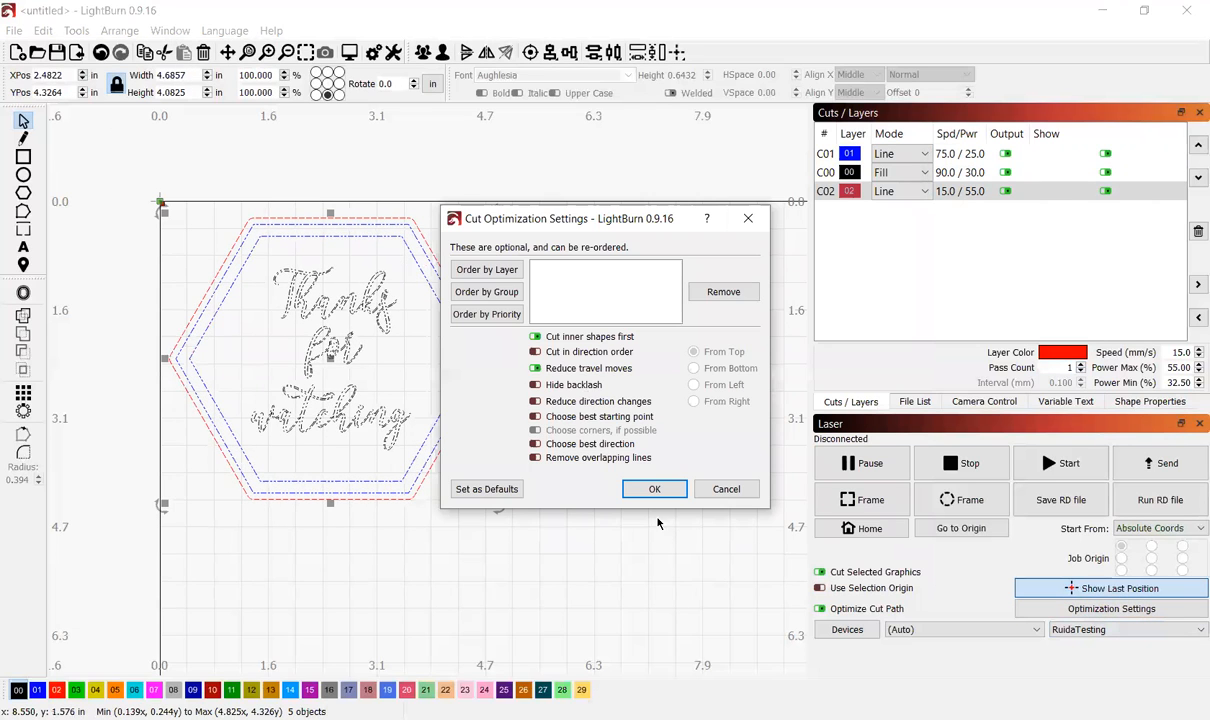
pyautogui.click(727, 497)
# Group the three text lines "Thanks", "for" and "watching".
pyautogui.click(254, 273)
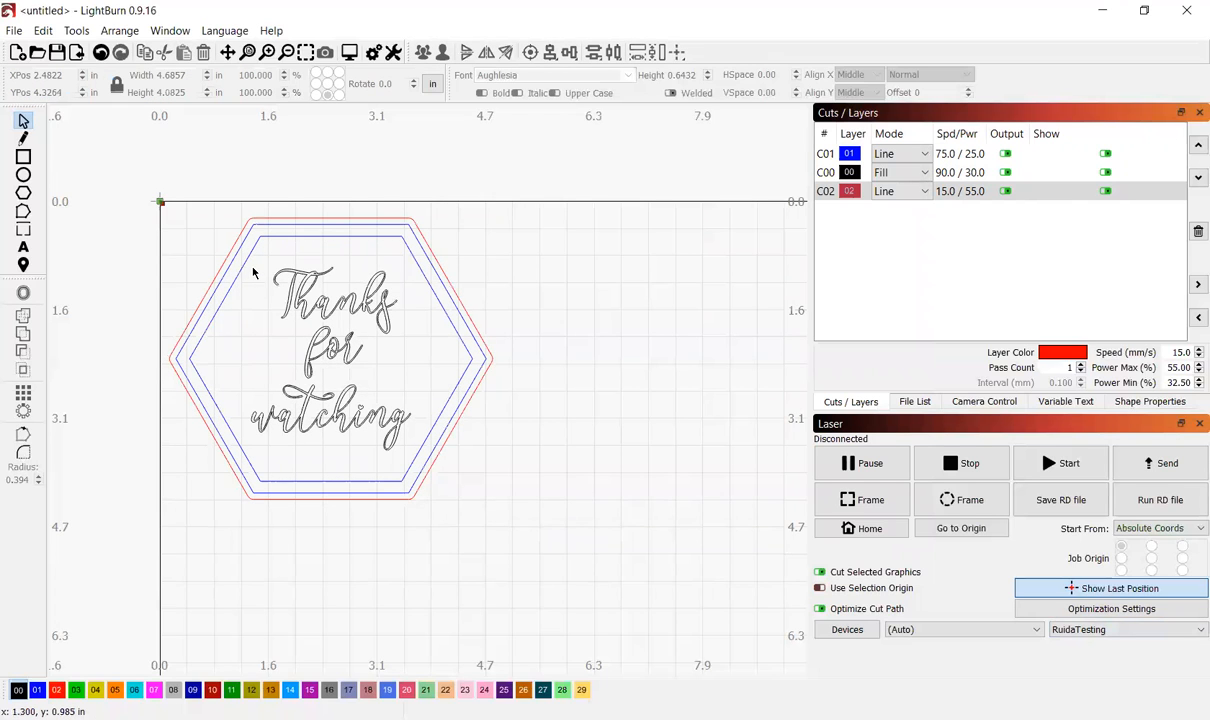
pyautogui.click(395, 430)
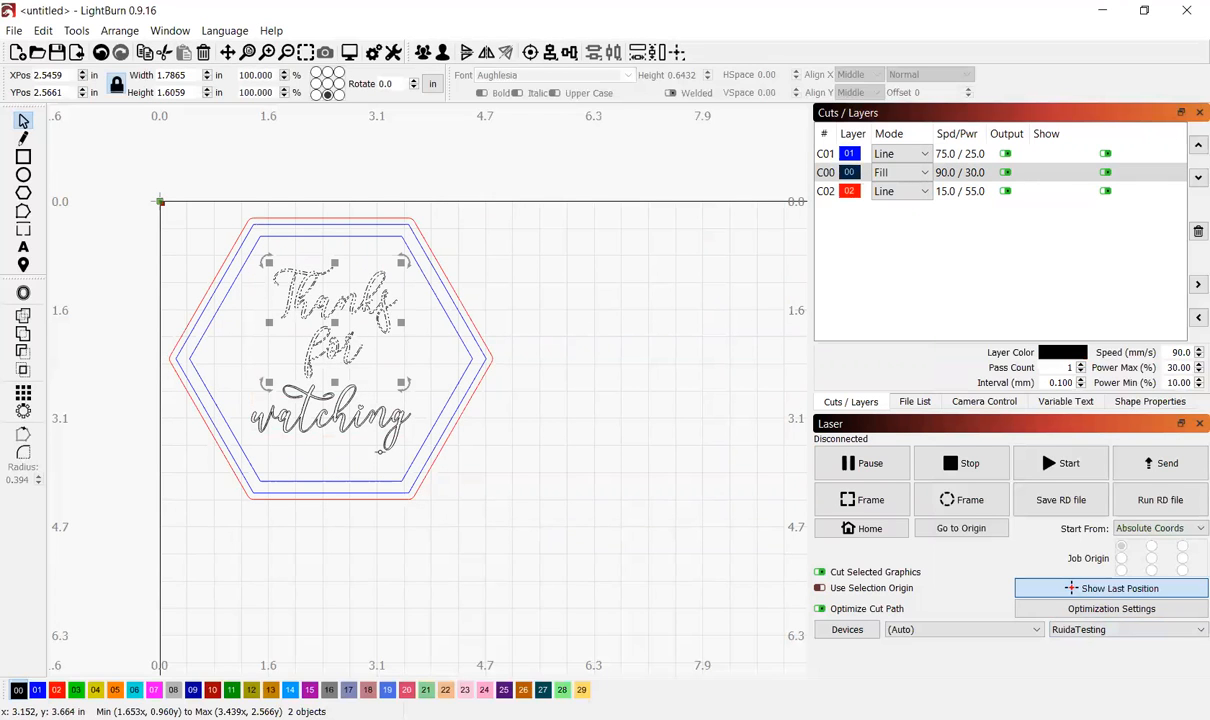
pyautogui.keyDown('shift'); pyautogui.click(355, 422); pyautogui.keyUp('shift')
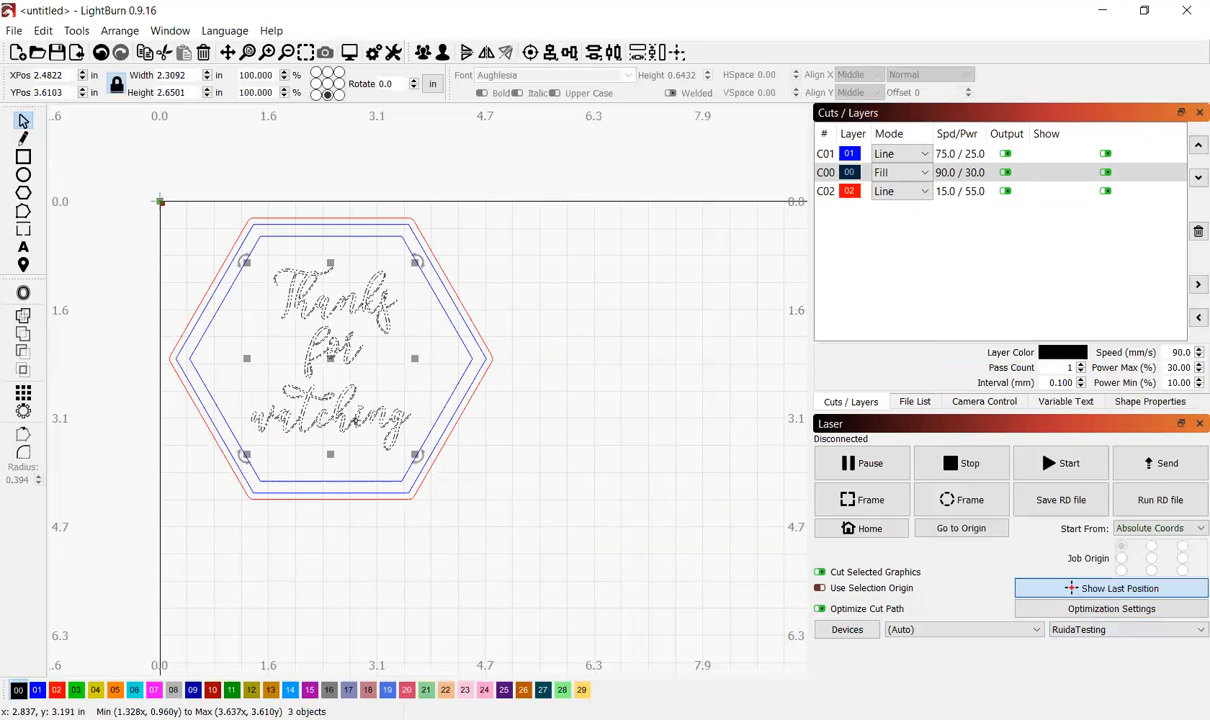
pyautogui.hotkey('ctrl', 'g')
# Set the cut optimization to Order by Priority, cut in direction order from the top, and choose the best starting point.
pyautogui.click(419, 278)
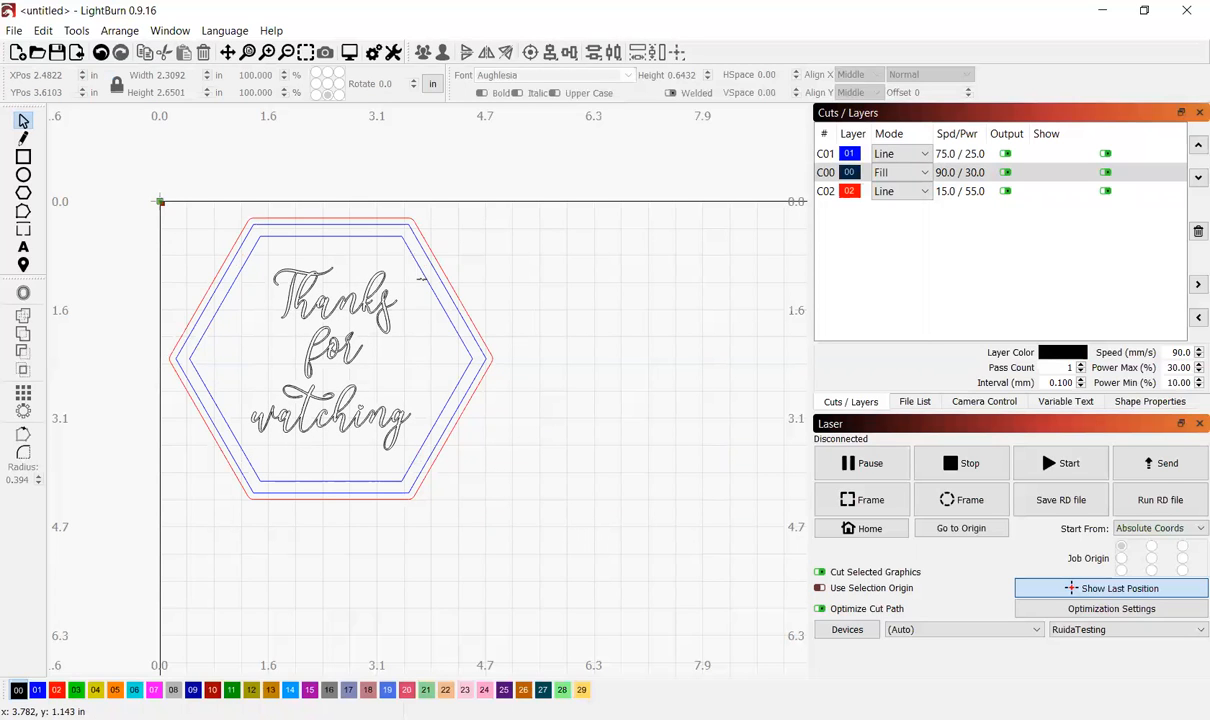
pyautogui.click(424, 279)
pyautogui.moveTo(537, 185); pyautogui.dragTo(3, 683)
pyautogui.click(1059, 613)
pyautogui.click(498, 314)
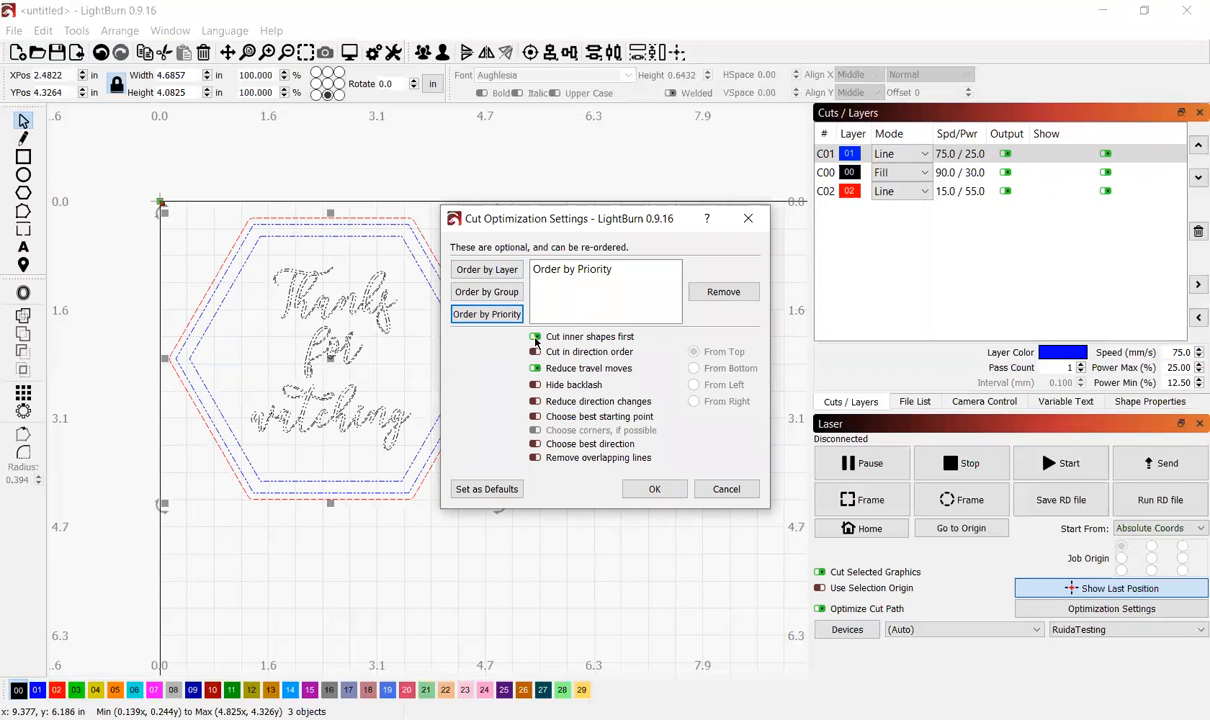
pyautogui.click(535, 351)
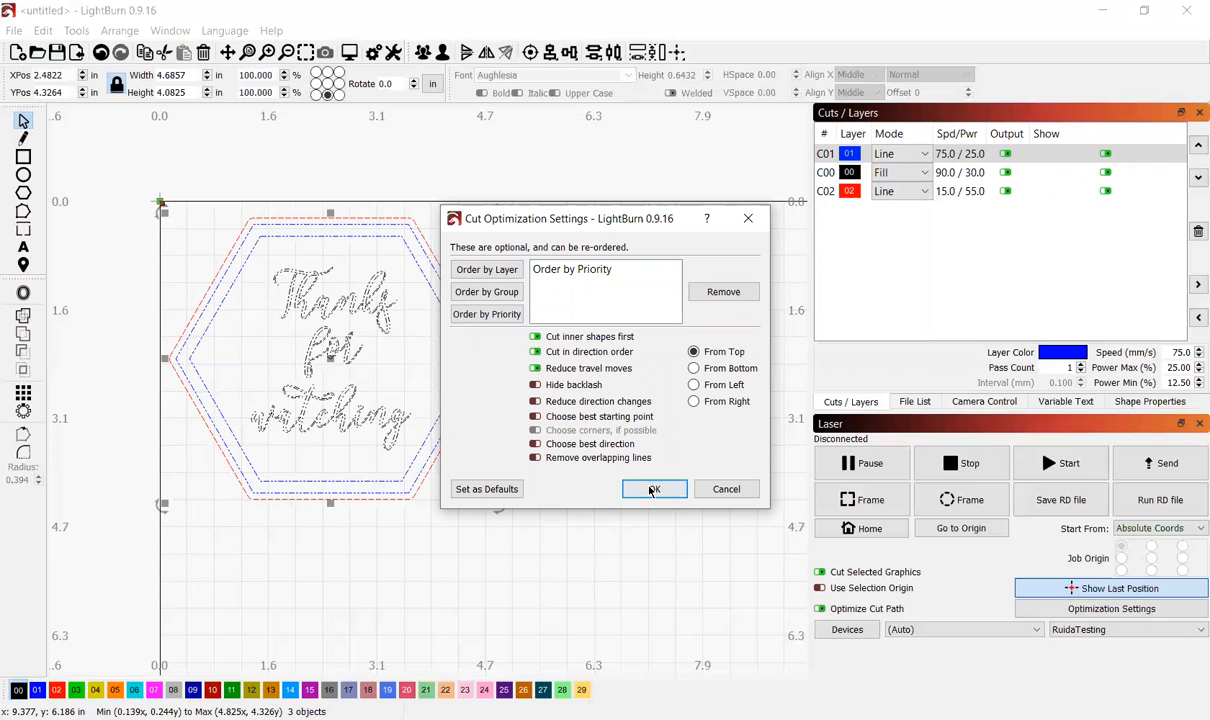
pyautogui.click(600, 416)
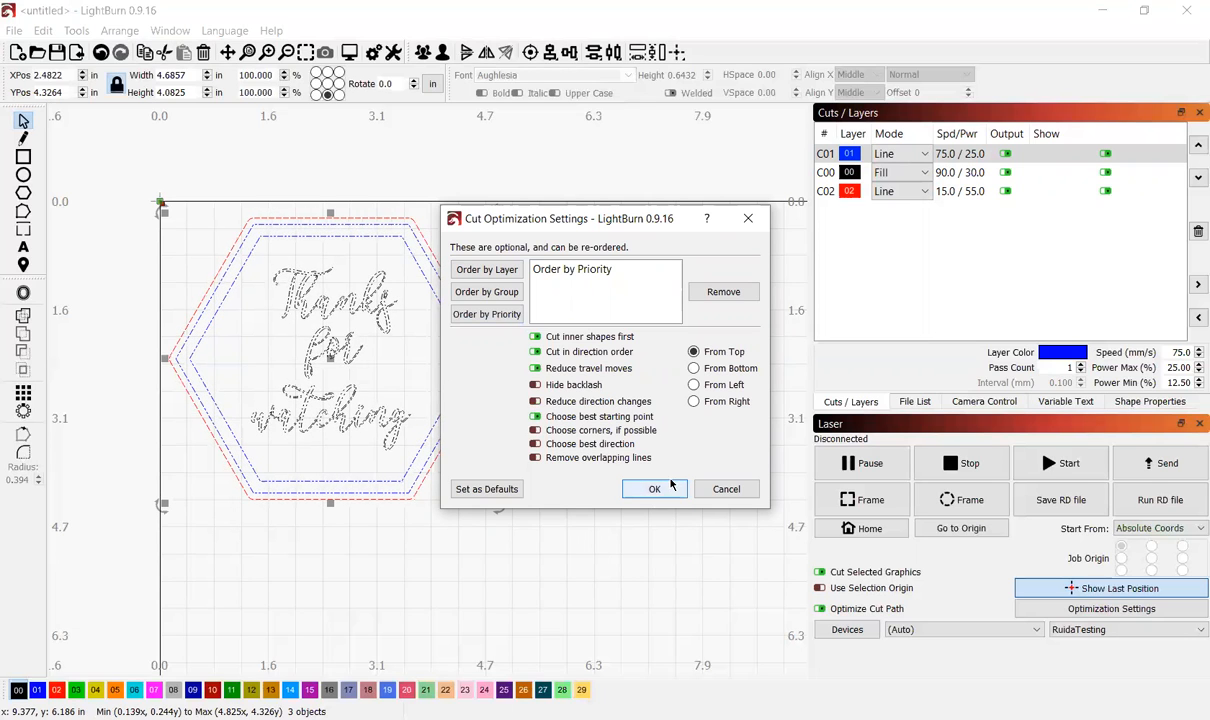
pyautogui.click(656, 489)
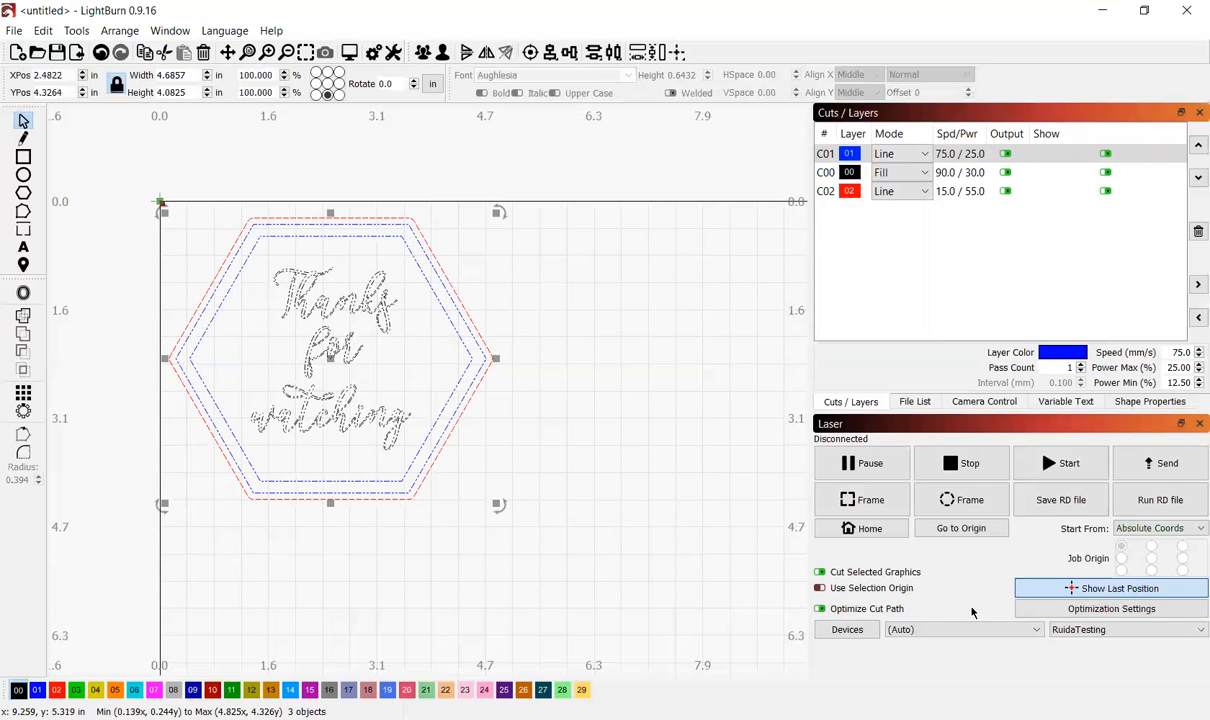
# Preview the job for the whole design near the origin and review its estimated cutting time.
pyautogui.hotkey('alt', 'p')
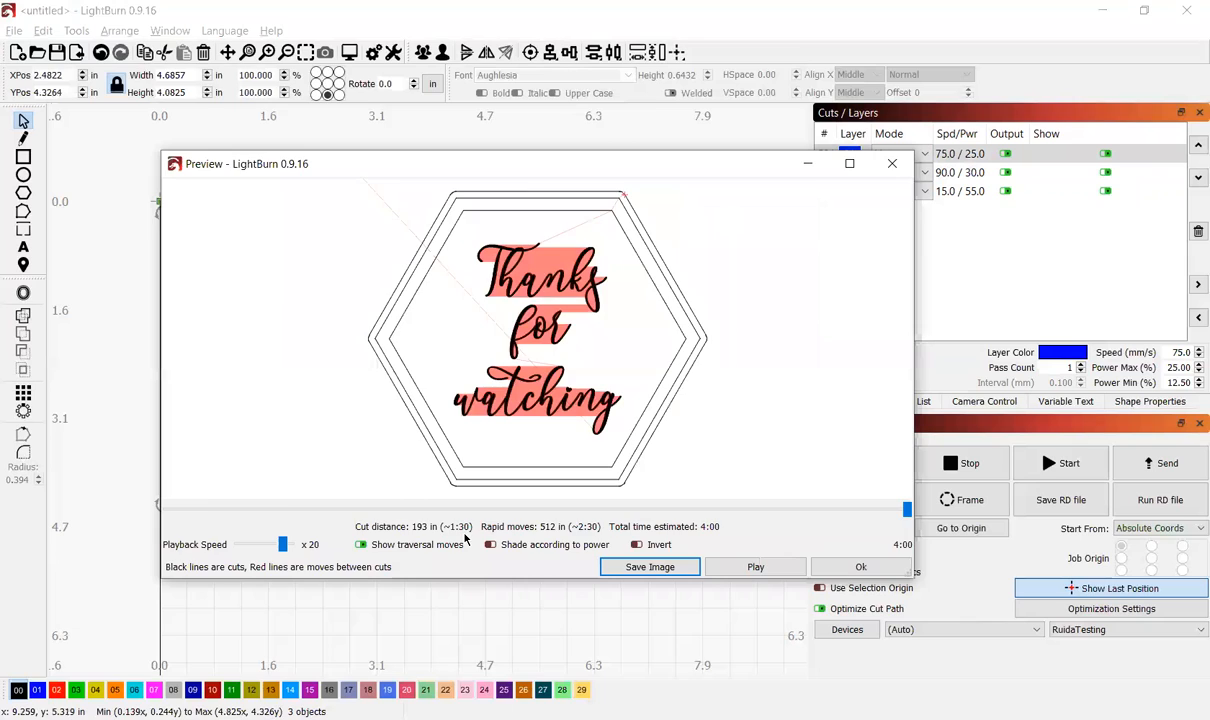
pyautogui.press('Escape')
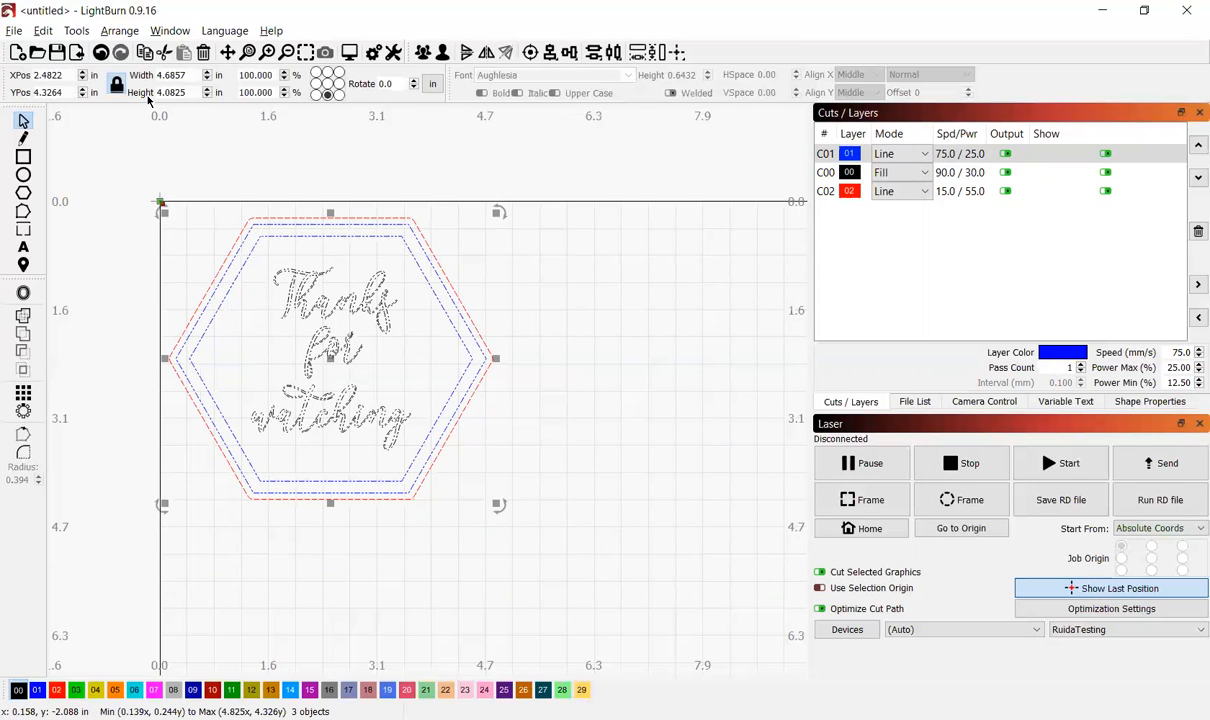
pyautogui.hotkey('alt', 'p')
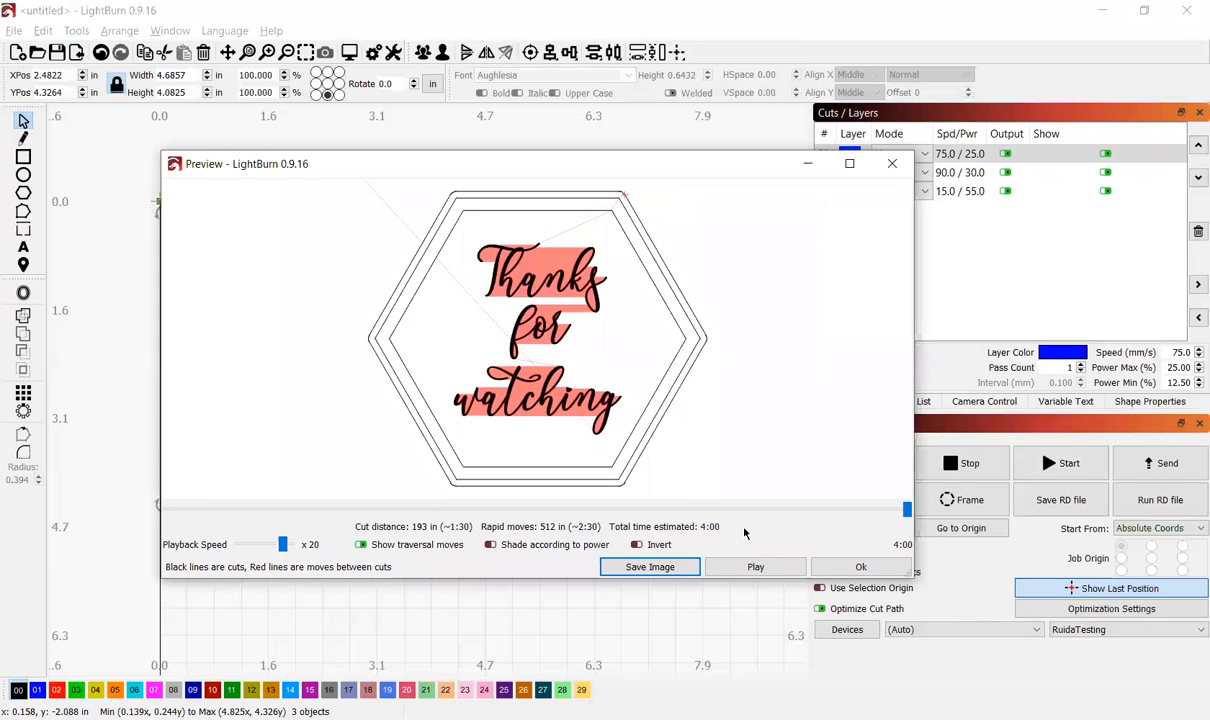
pyautogui.click(858, 569)
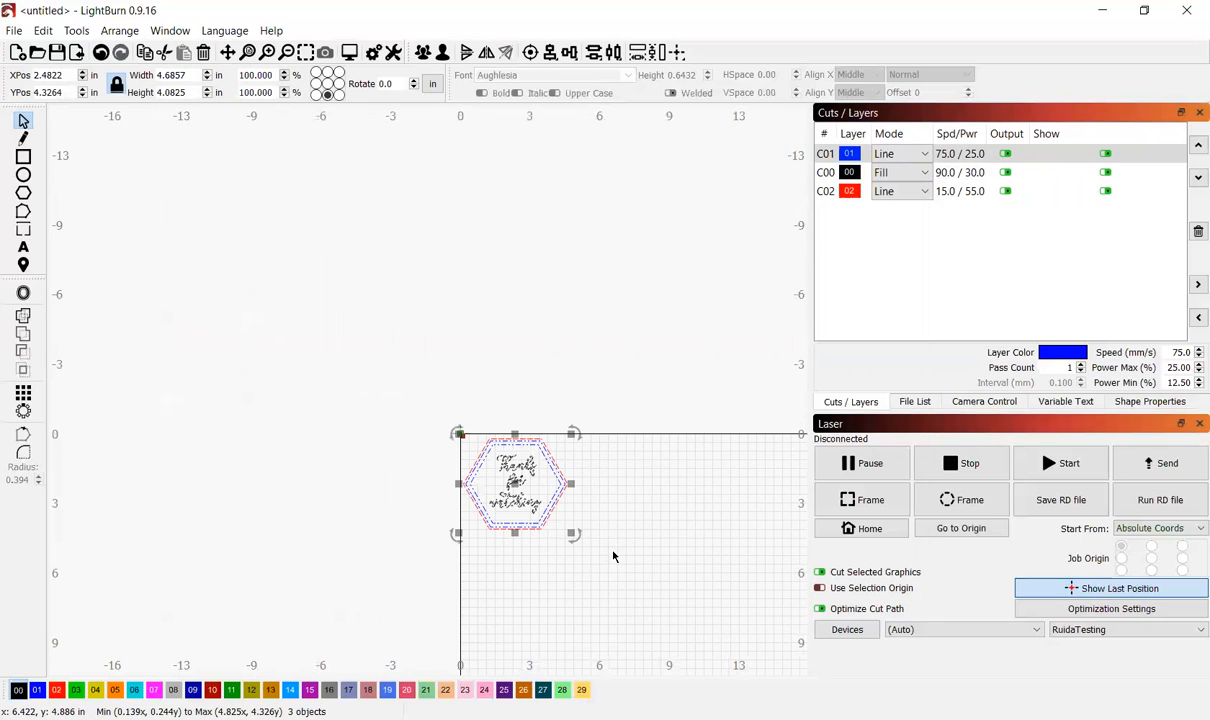
# Move the whole hexagon sign out onto the bed, to about X 13.24, Y 12.05 in, and preview the job.
pyautogui.scroll(5, 635, 562)
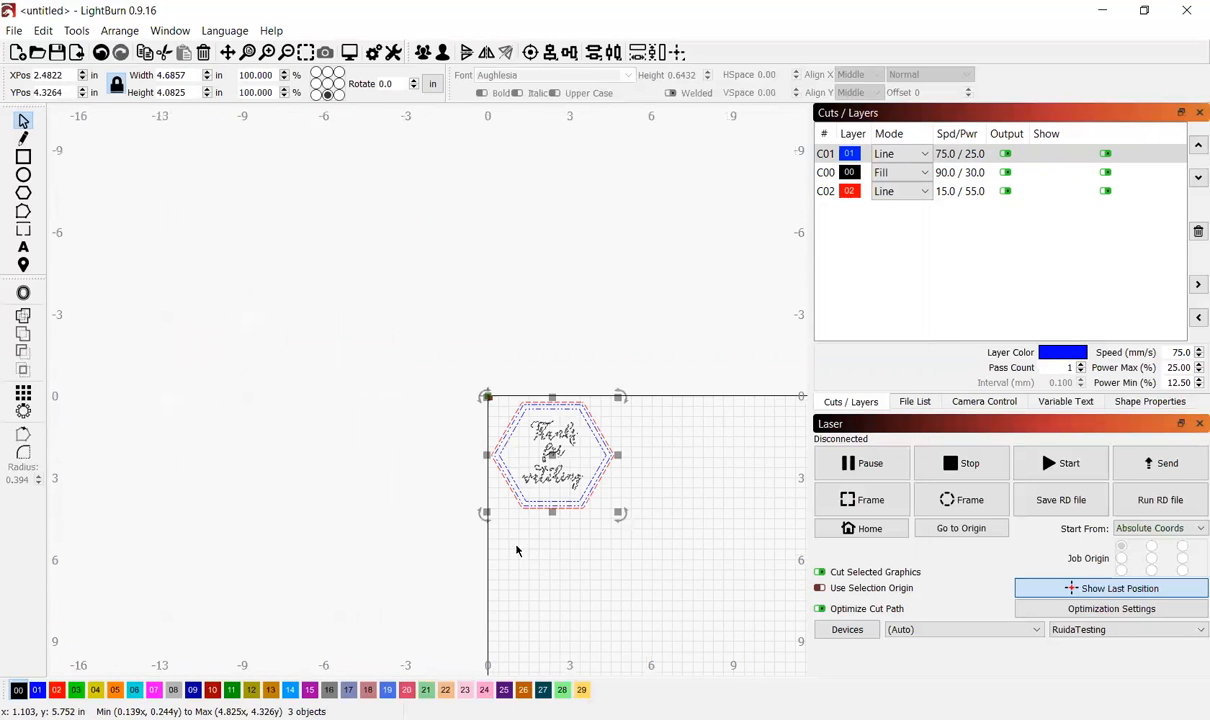
pyautogui.scroll(5, 711, 533)
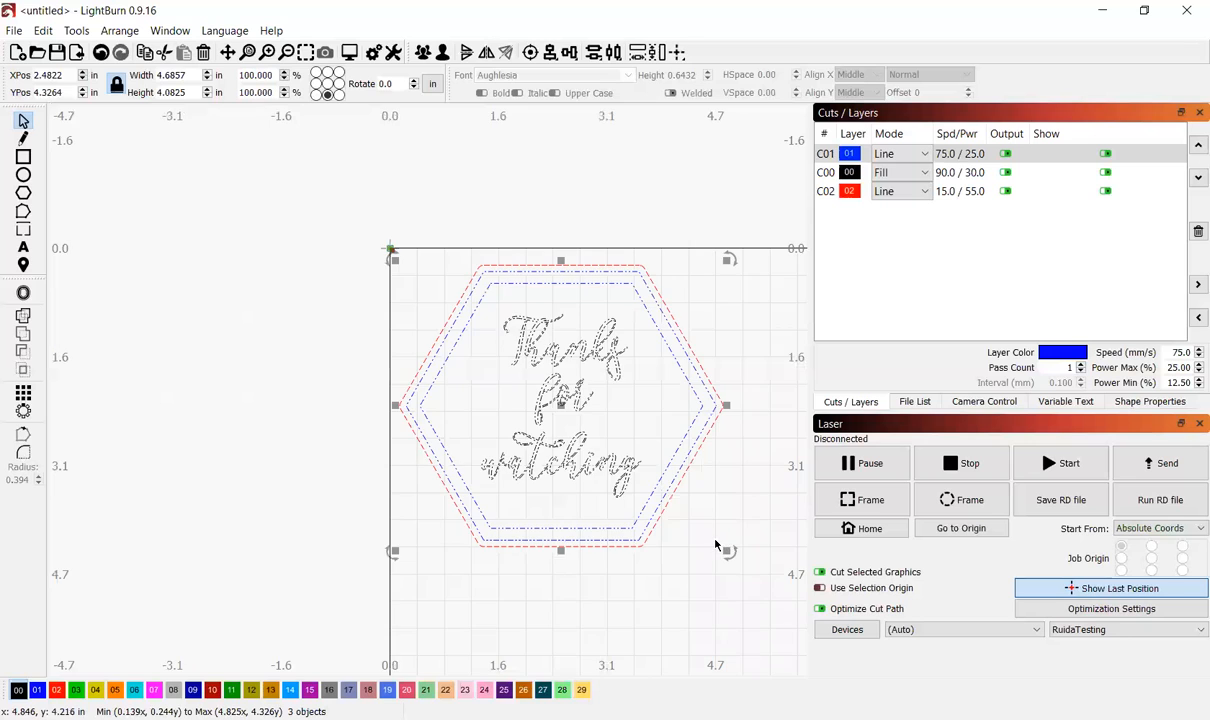
pyautogui.scroll(1, 676, 533)
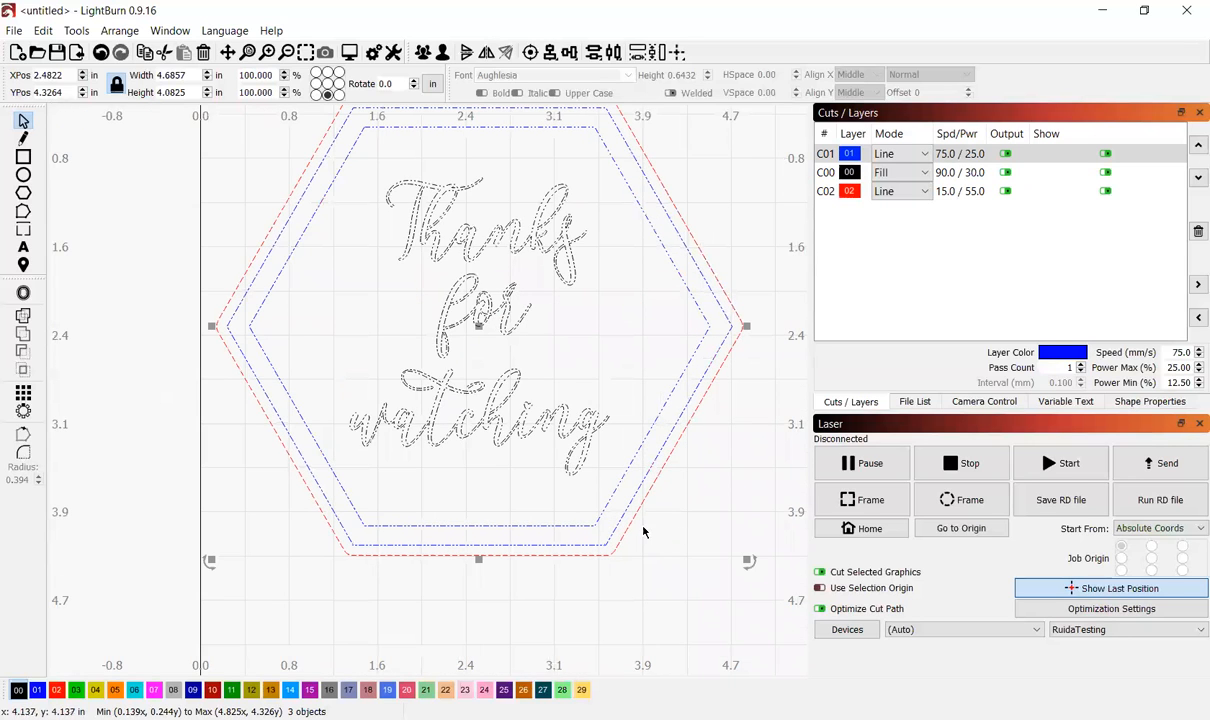
pyautogui.scroll(-1, 643, 530)
pyautogui.scroll(-1, 626, 503)
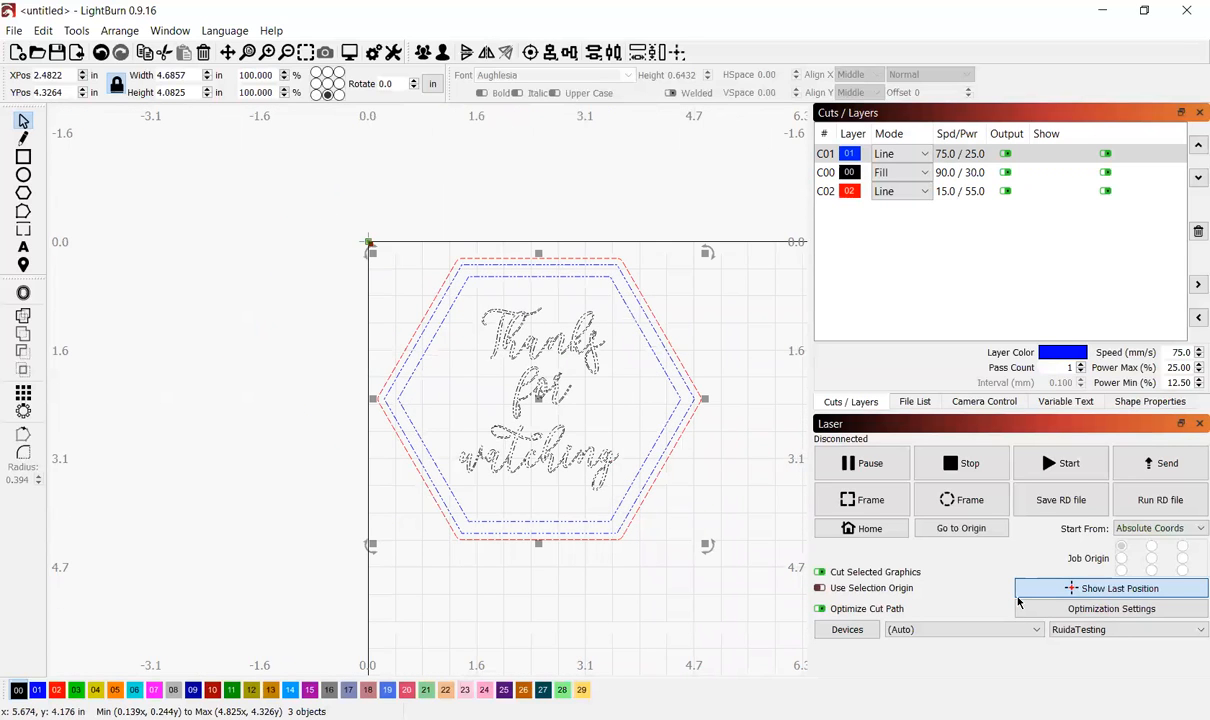
pyautogui.click(1065, 321)
pyautogui.click(427, 570)
pyautogui.scroll(-2, 428, 557)
pyautogui.scroll(-2, 432, 492)
pyautogui.scroll(-1, 410, 424)
pyautogui.moveTo(410, 424); pyautogui.dragTo(558, 542)
pyautogui.scroll(-3, 517, 515)
pyautogui.scroll(5, 575, 568)
pyautogui.scroll(3, 578, 576)
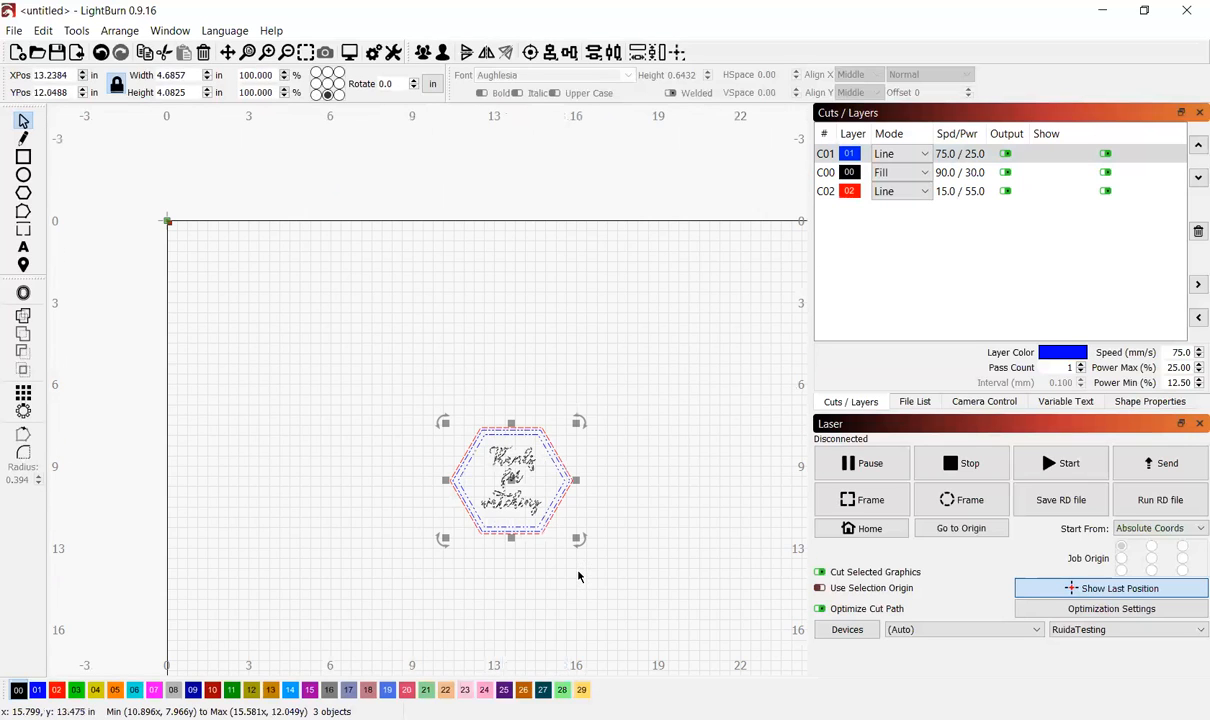
pyautogui.hotkey('alt', 'p')
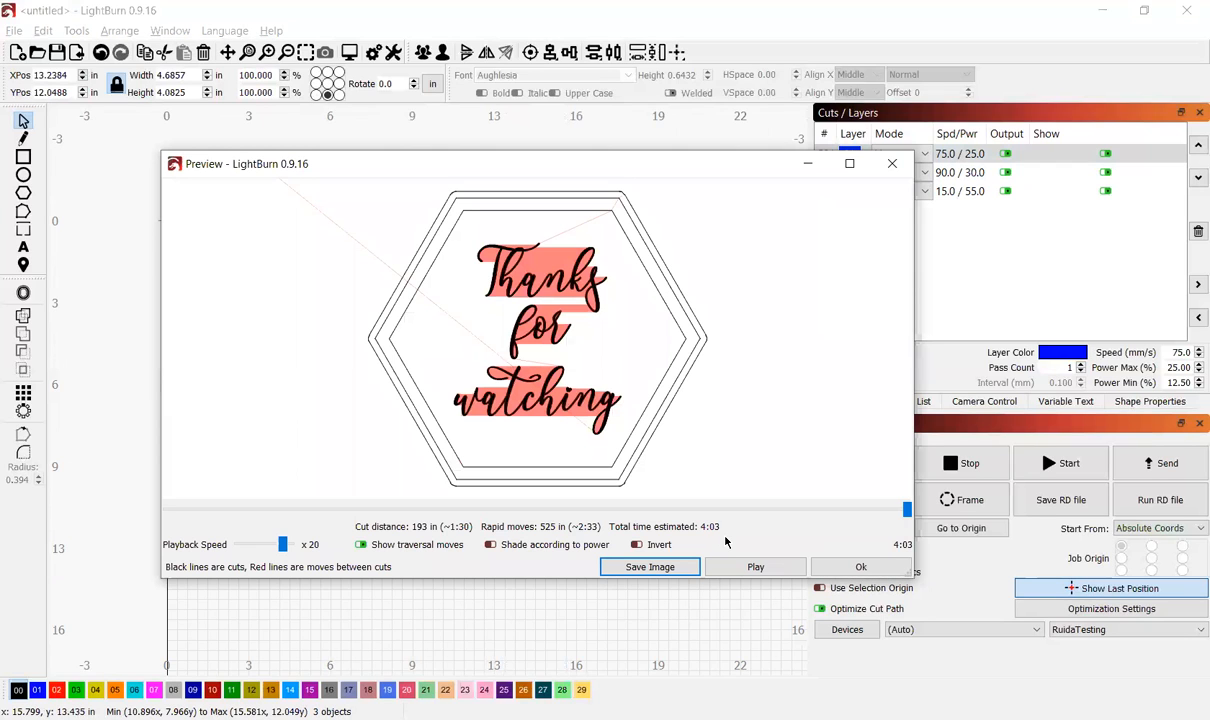
pyautogui.click(860, 566)
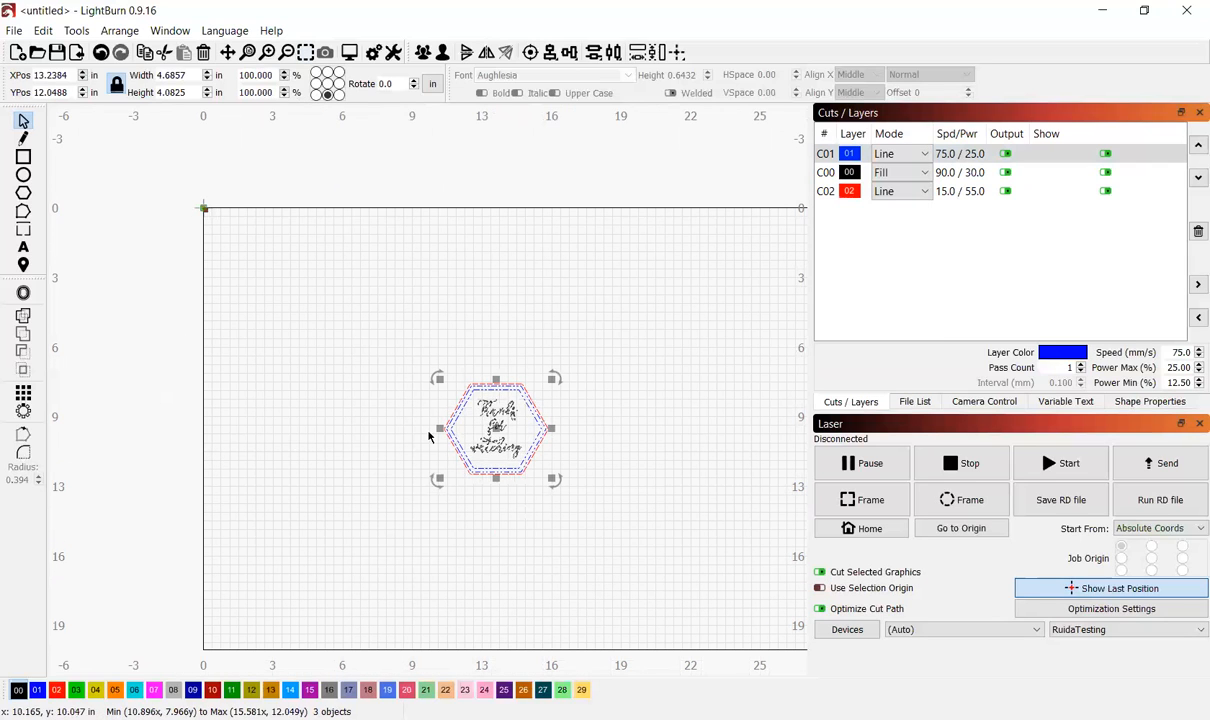
# Move the hexagon sign back to the bed's origin corner and place a copy of it alongside.
pyautogui.moveTo(557, 495); pyautogui.dragTo(411, 373)
pyautogui.moveTo(497, 434); pyautogui.dragTo(270, 230)
pyautogui.click(484, 343)
pyautogui.scroll(-3, 482, 341)
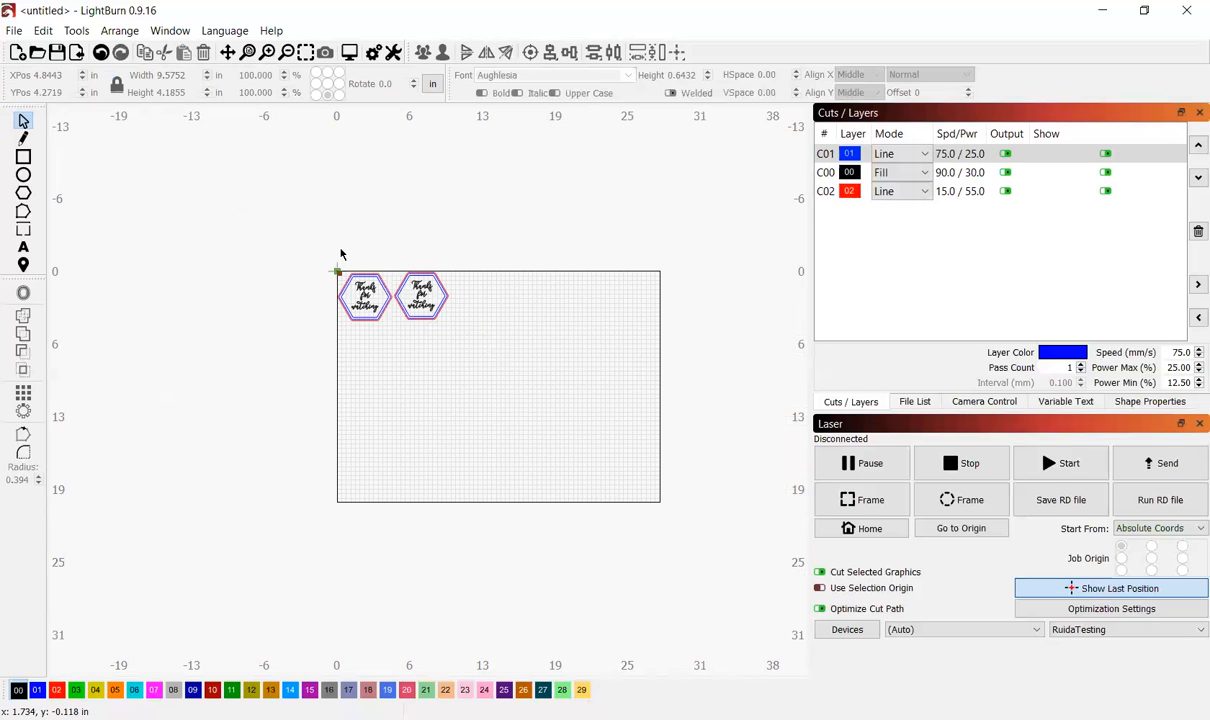
# Move both hexagon signs off the bed, just above its origin corner.
pyautogui.moveTo(489, 344); pyautogui.dragTo(273, 237)
pyautogui.moveTo(390, 295); pyautogui.dragTo(374, 226)
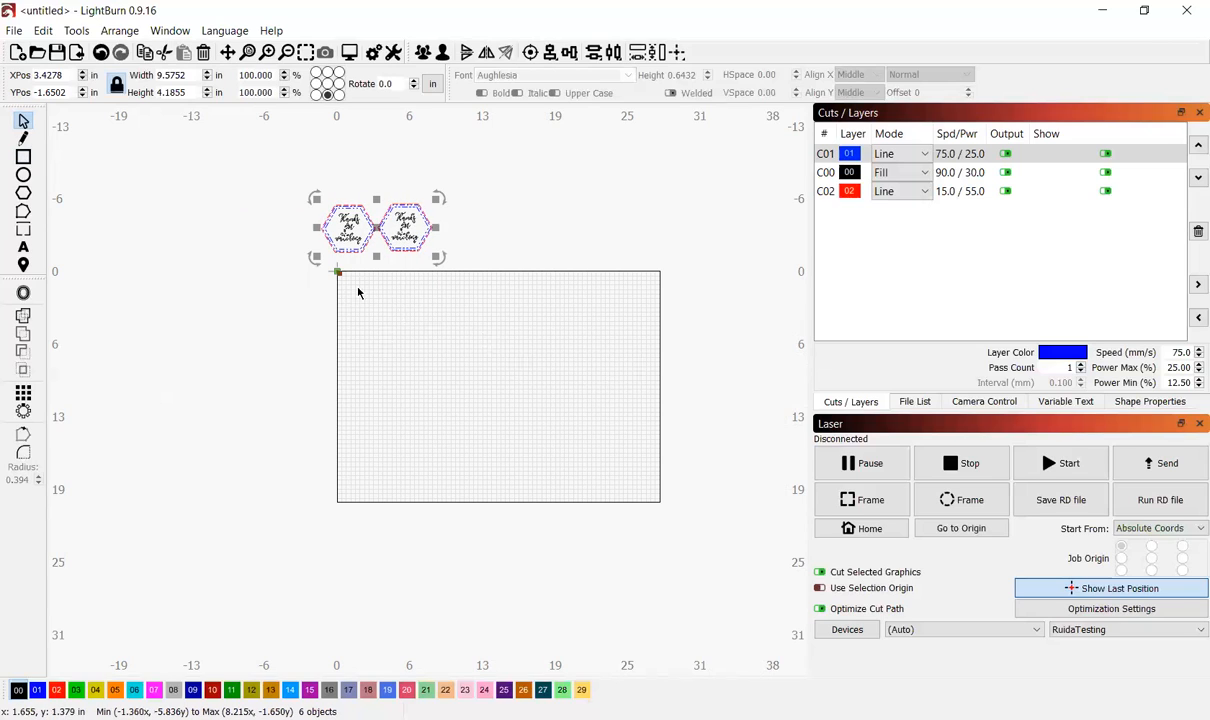
pyautogui.moveTo(338, 278); pyautogui.dragTo(656, 521)
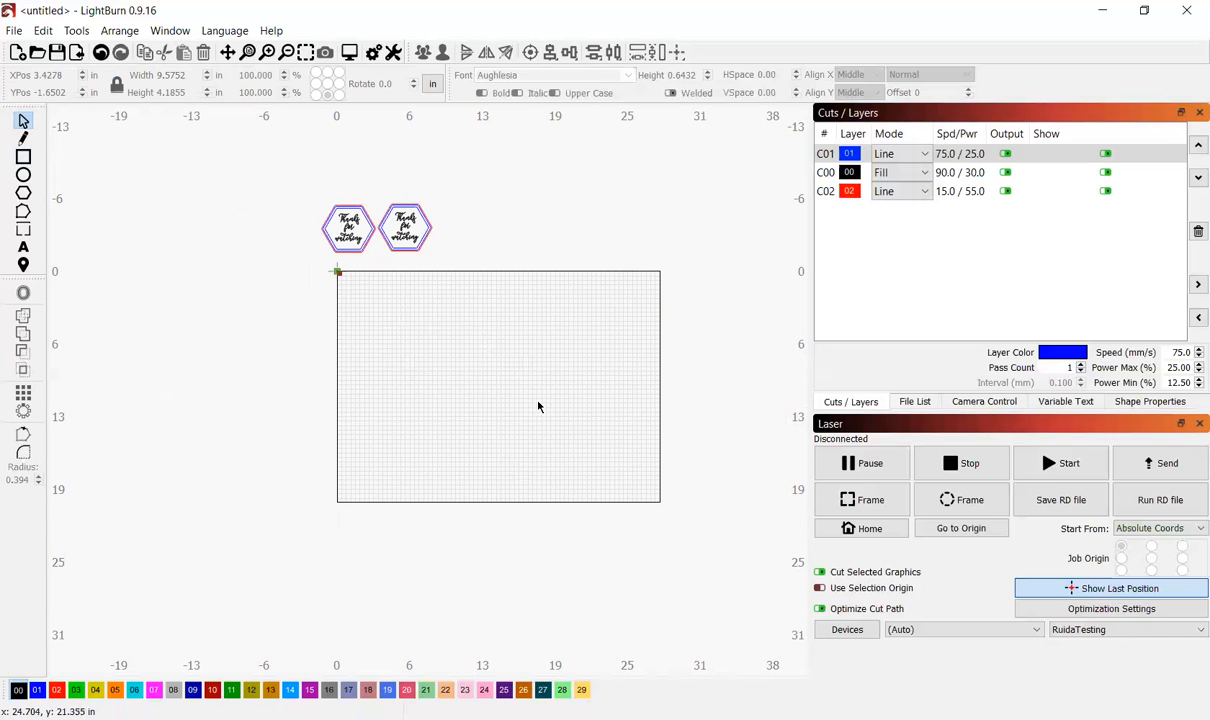
pyautogui.scroll(2, 300, 245)
pyautogui.scroll(-1, 300, 240)
pyautogui.moveTo(293, 236); pyautogui.dragTo(672, 503)
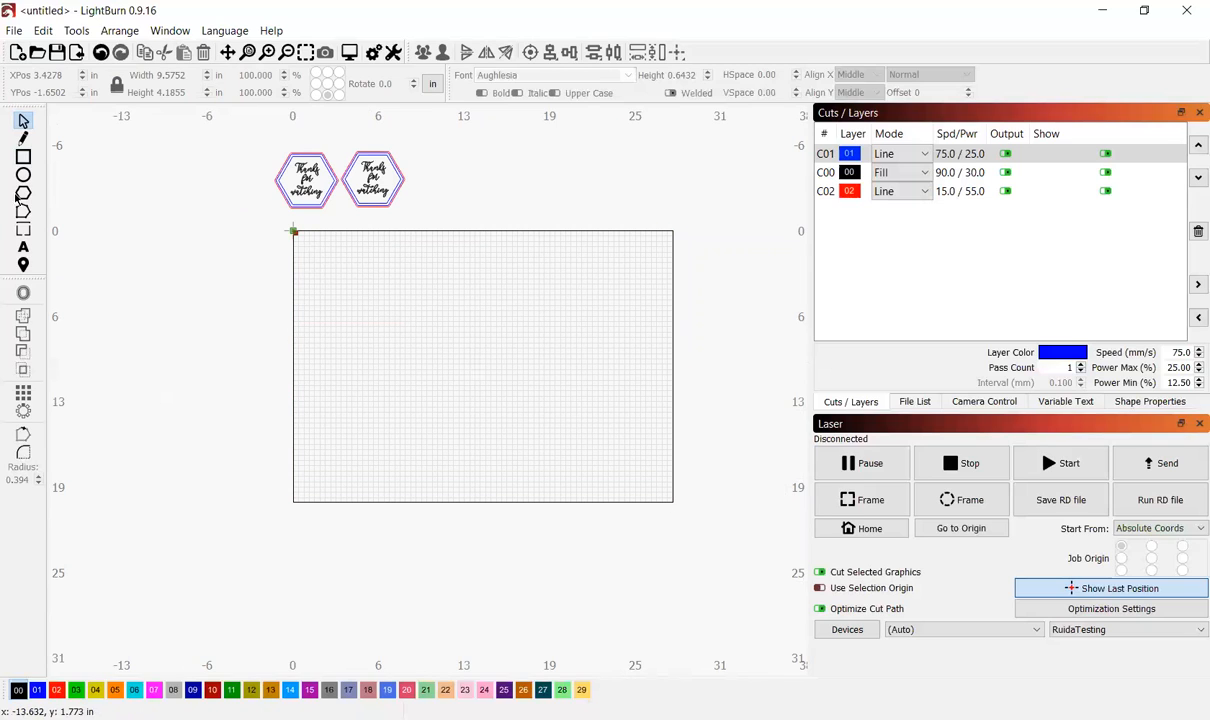
# Draw a rectangle about 27.74 by 19.78 in covering the bed and try to frame it with the laser.
pyautogui.click(23, 157)
pyautogui.moveTo(293, 234); pyautogui.dragTo(667, 507)
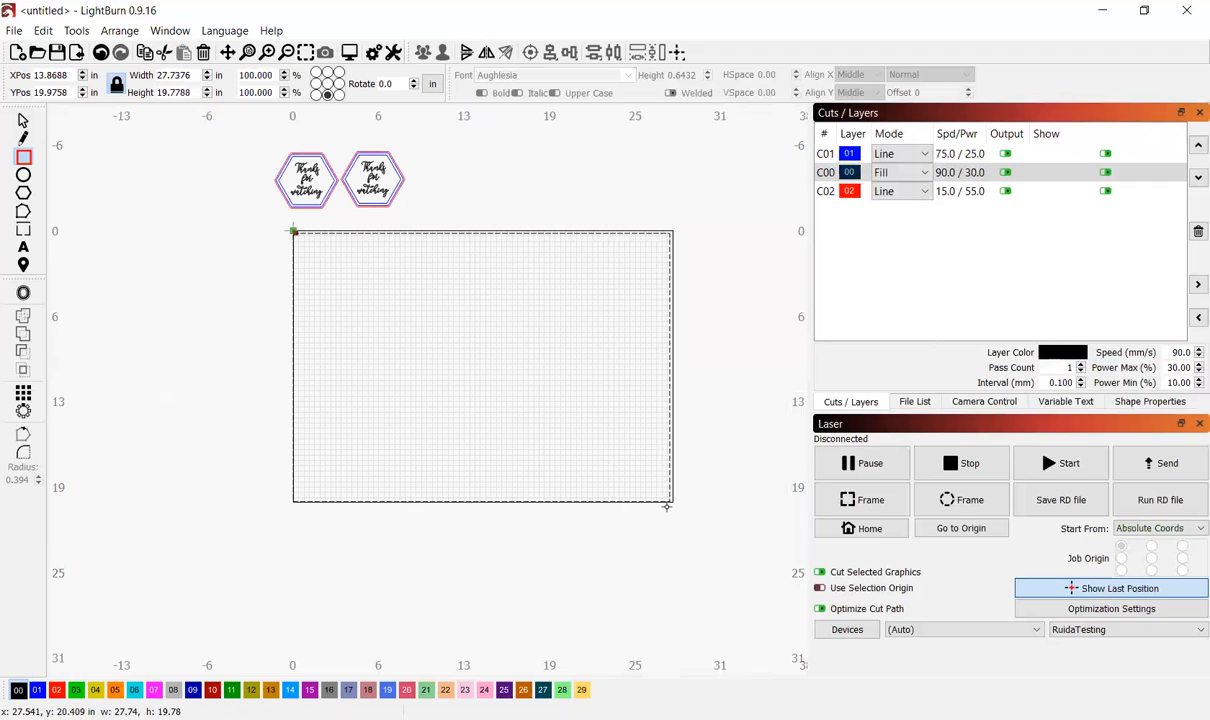
pyautogui.click(875, 507)
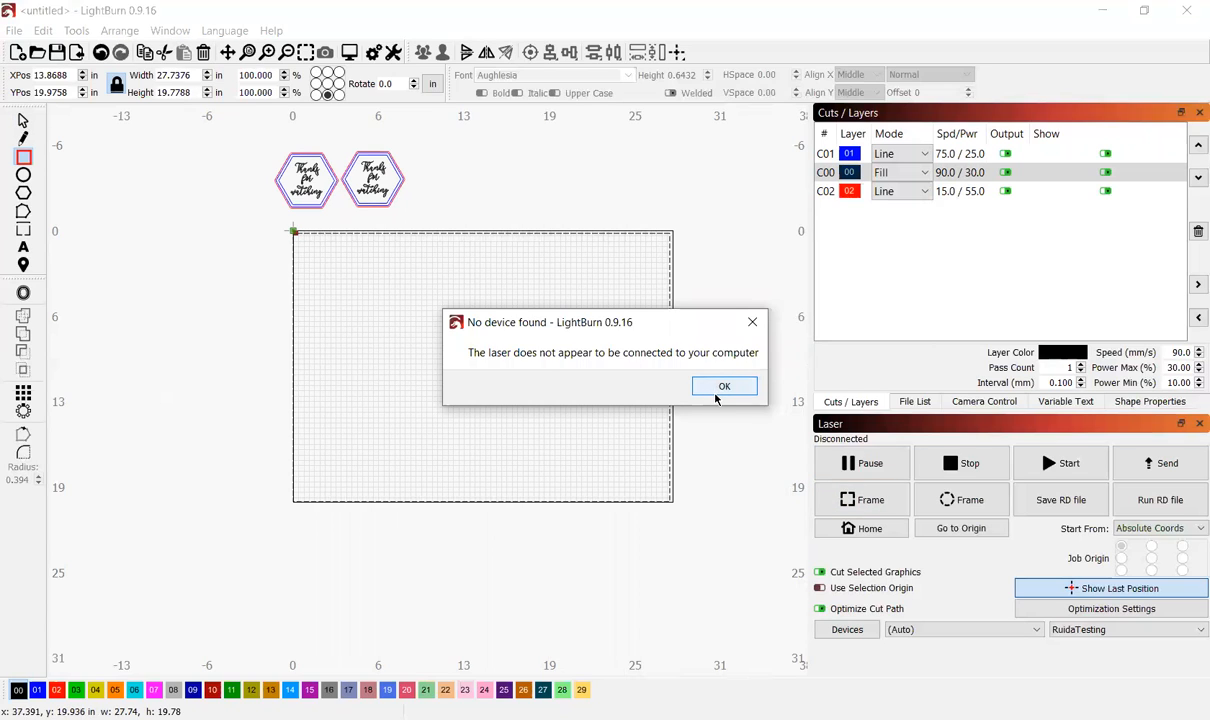
pyautogui.click(727, 394)
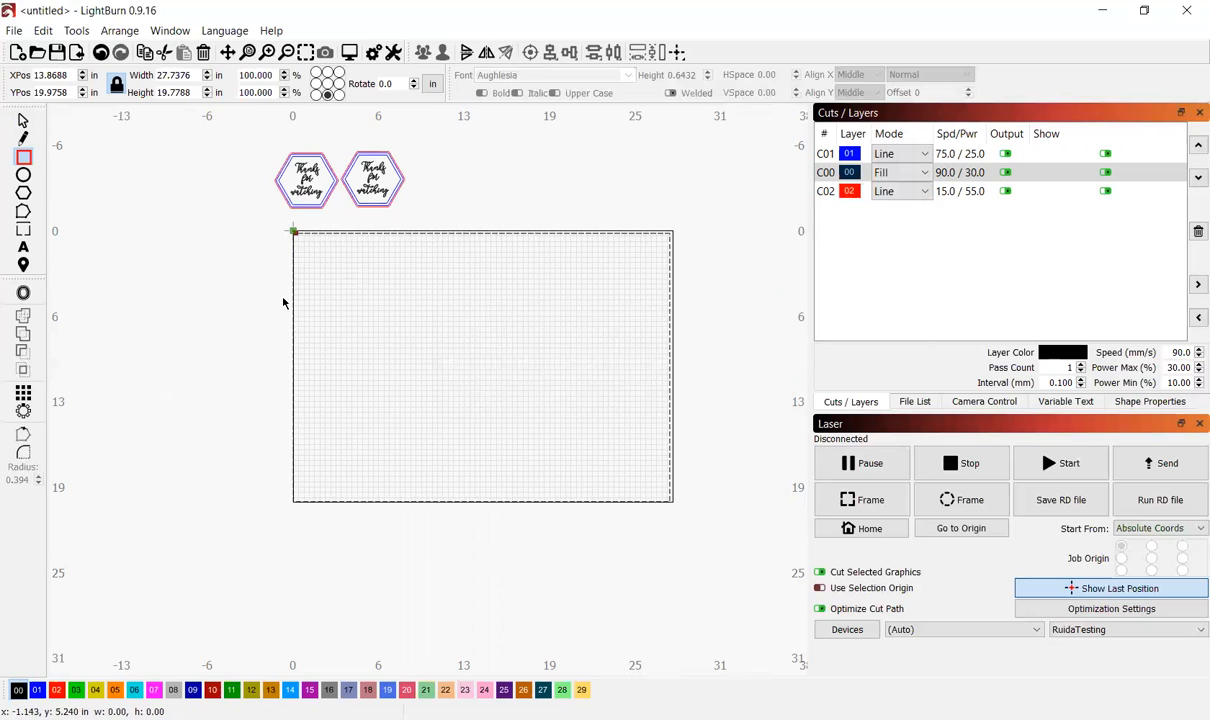
# Delete the rectangle that covers the bed.
pyautogui.press('Escape')
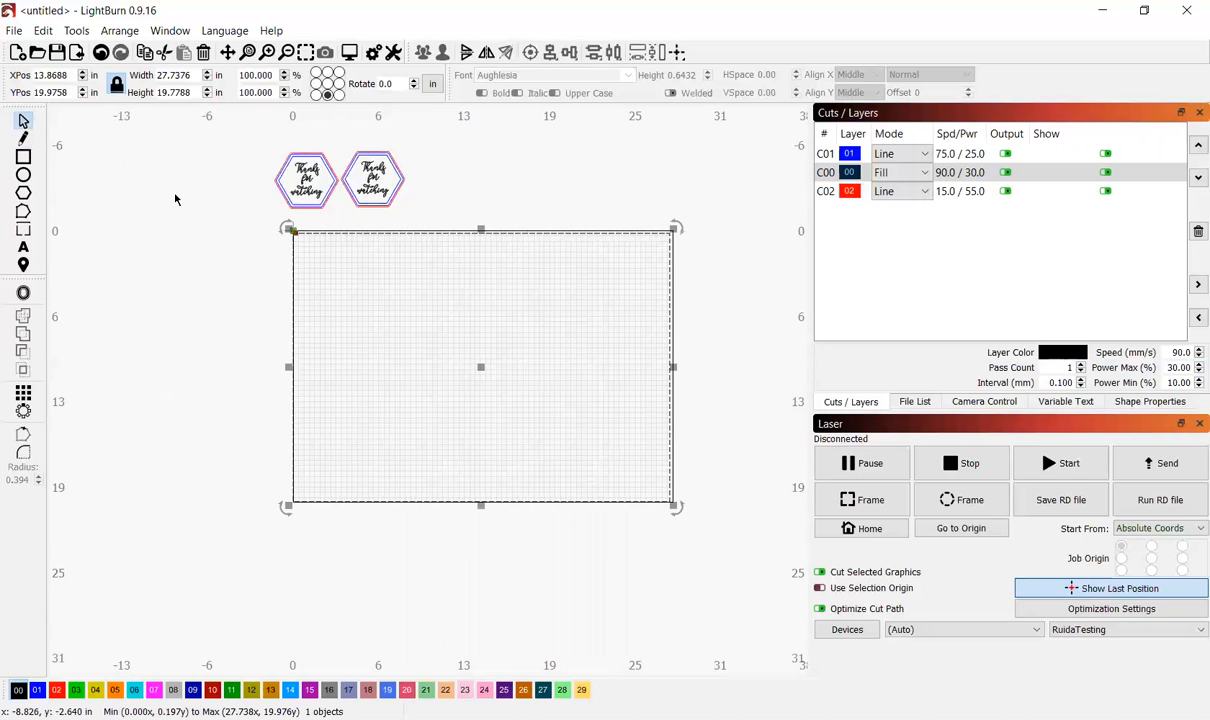
pyautogui.click(175, 199)
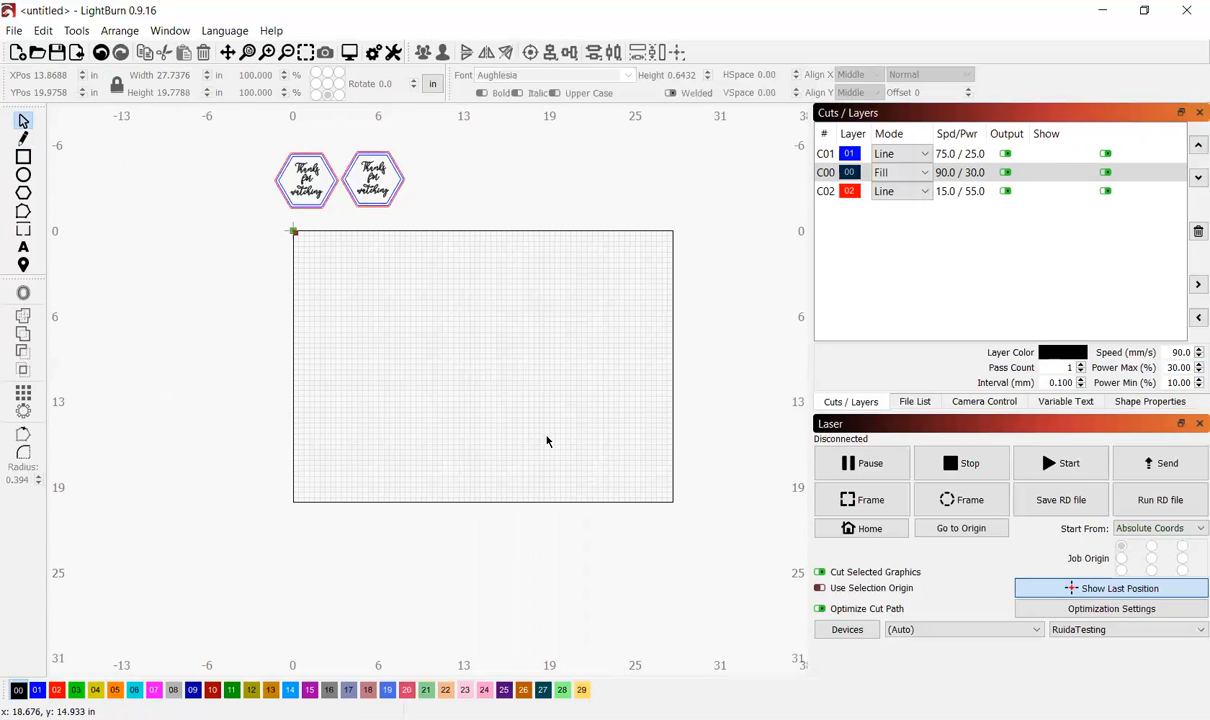
pyautogui.scroll(2, 546, 442)
pyautogui.scroll(-3, 546, 442)
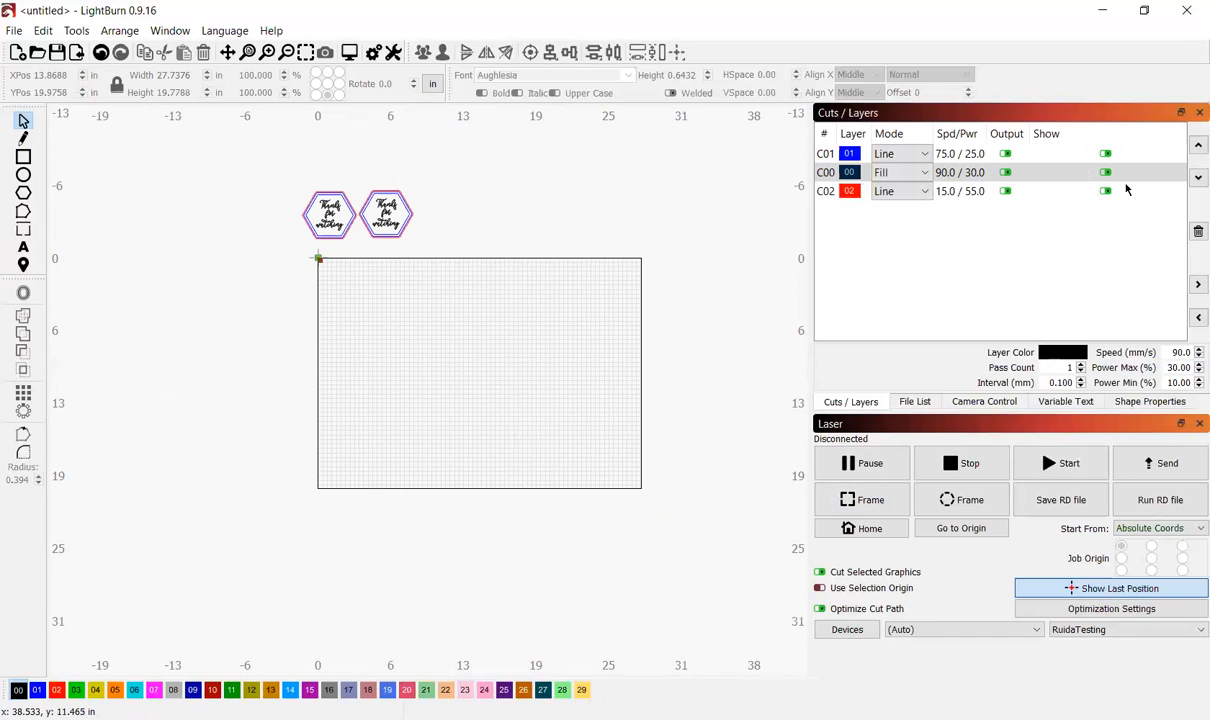
# Review the settings of the three cut layers and set the blue line layer's speed to 70 mm/s.
pyautogui.click(952, 190)
pyautogui.click(950, 172)
pyautogui.click(945, 153)
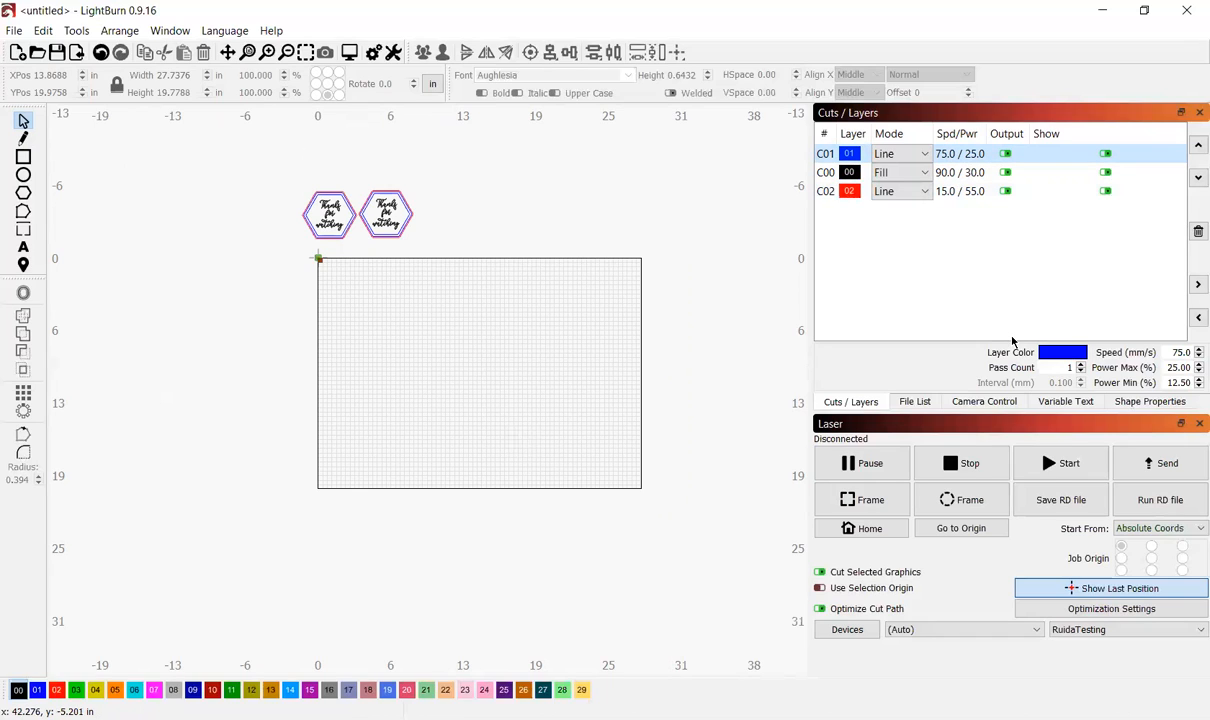
pyautogui.click(1184, 352)
pyautogui.press('BackSpace')
pyautogui.write('0')
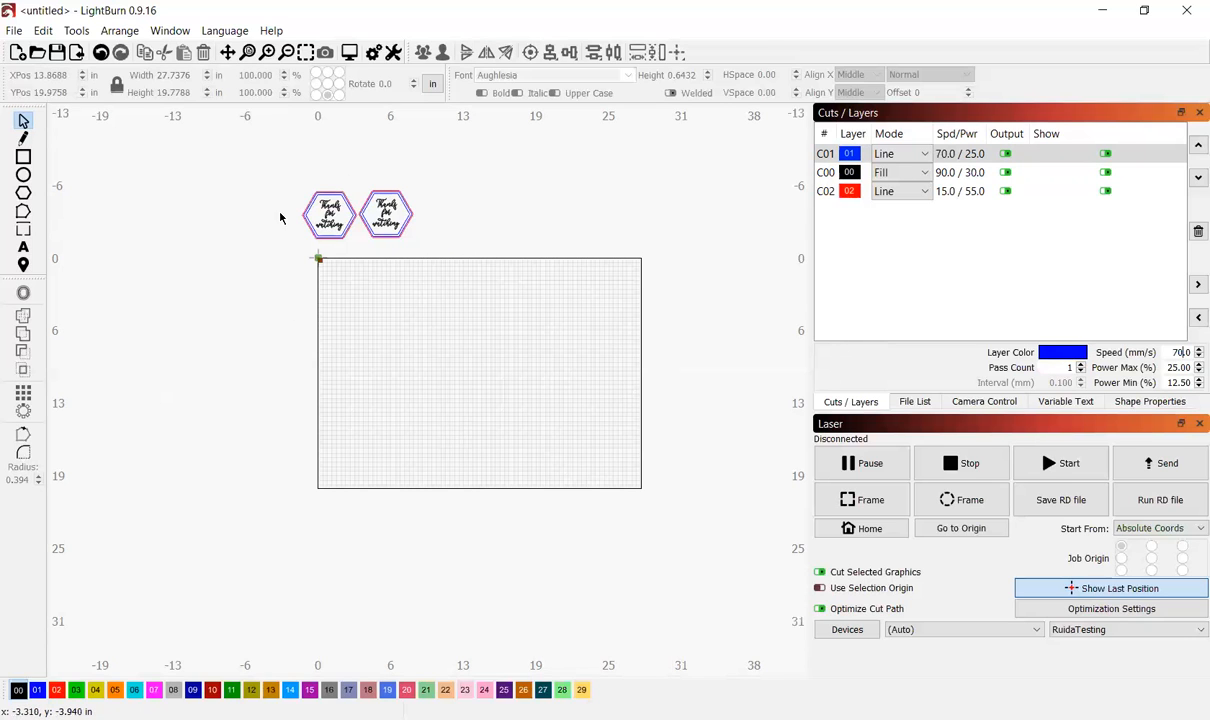
pyautogui.scroll(5, 281, 219)
pyautogui.scroll(1, 571, 368)
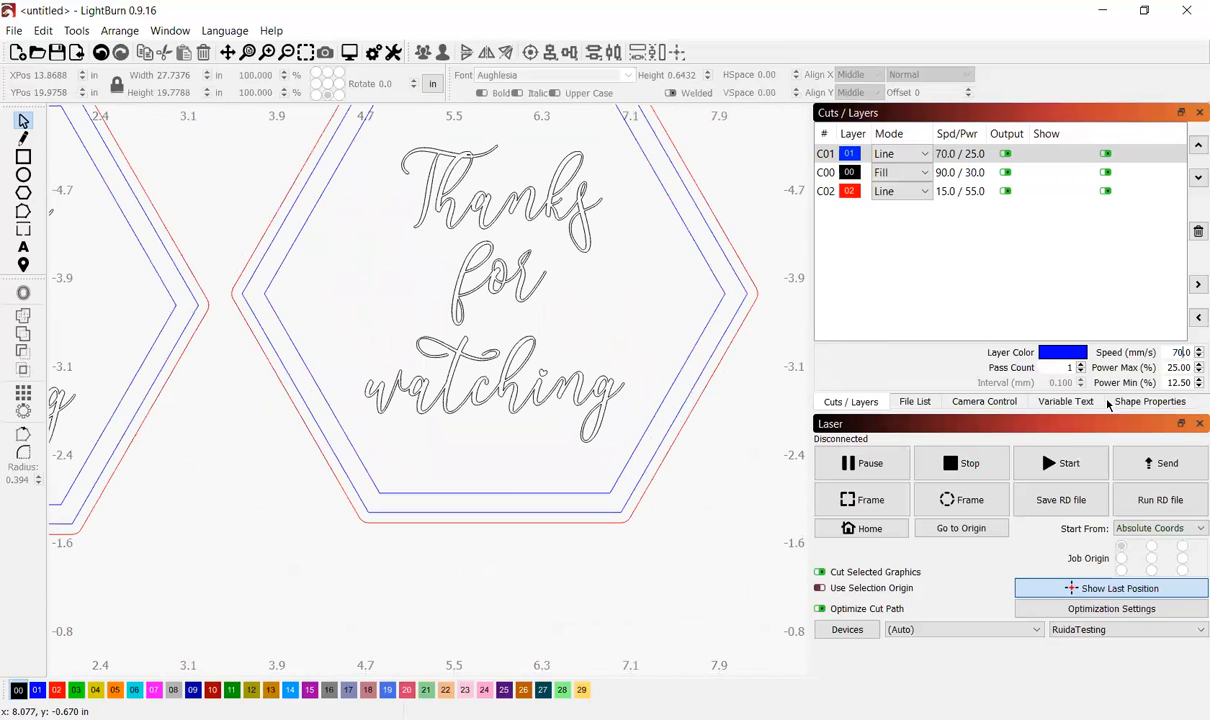